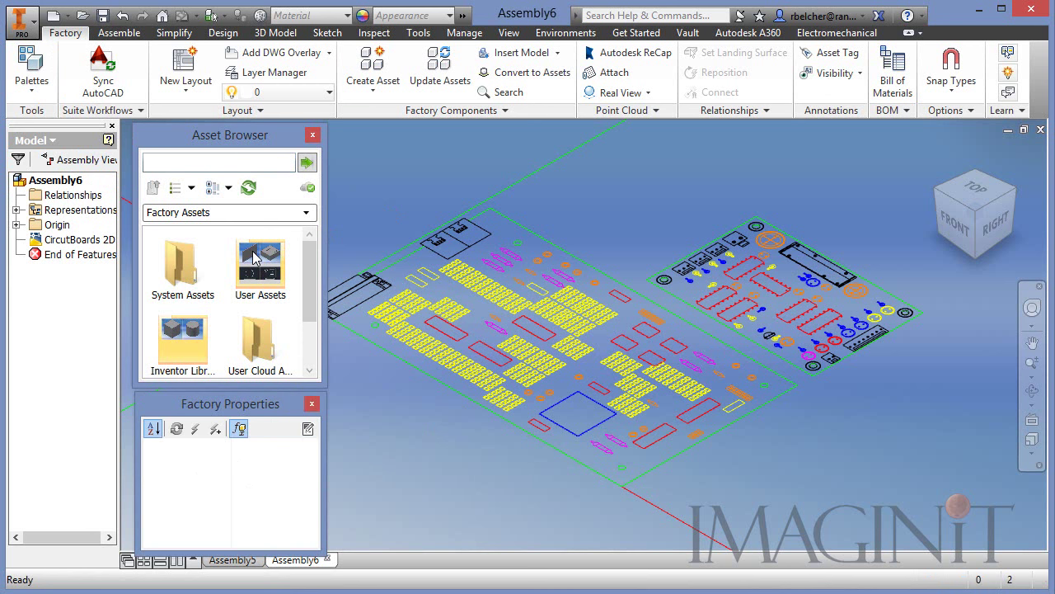
# - Browse the asset categories in the System Assets library and return to the top-level Factory Assets
pyautogui.doubleClick(182, 268)
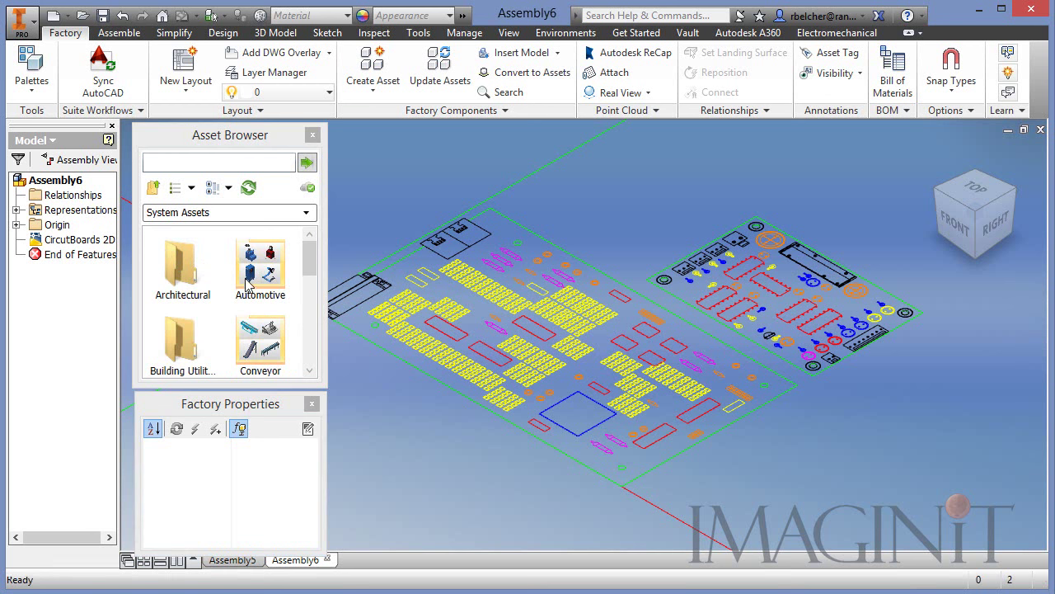
pyautogui.scroll(-1, 311, 283)
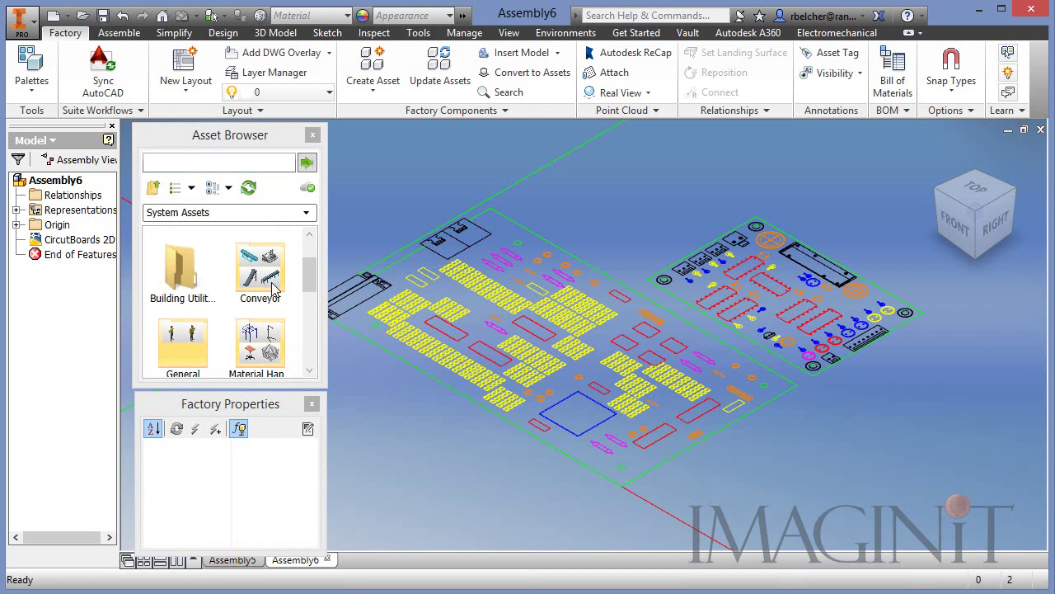
pyautogui.scroll(-1, 316, 296)
pyautogui.scroll(2, 314, 288)
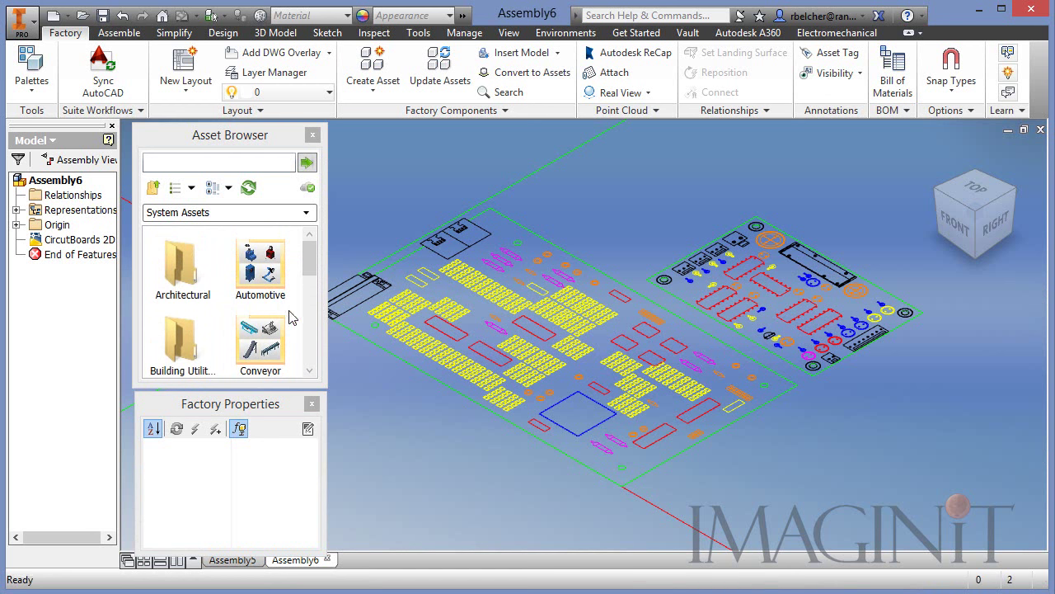
pyautogui.moveTo(310, 269); pyautogui.dragTo(310, 354)
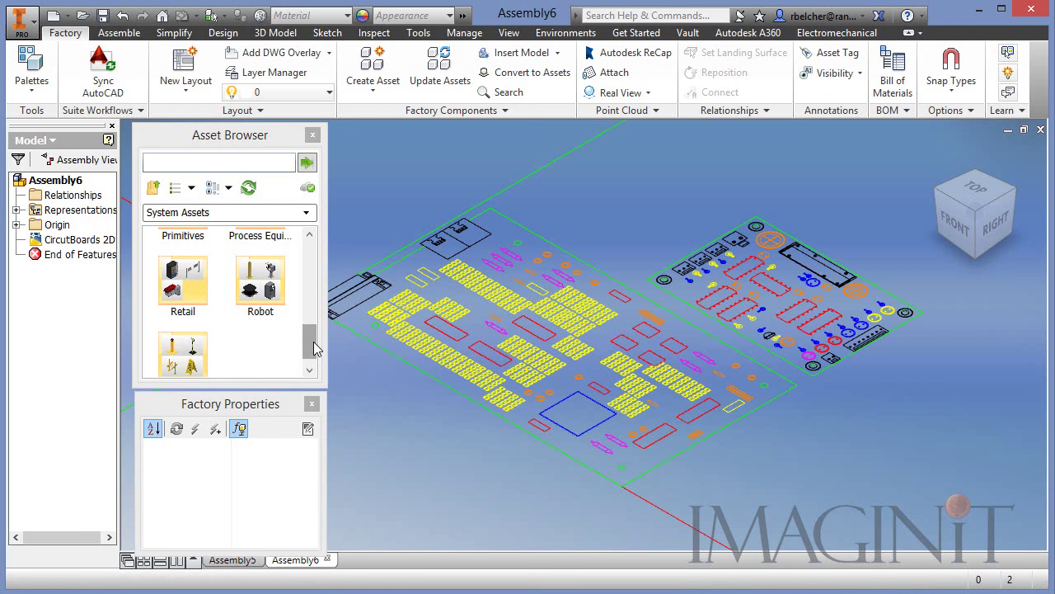
pyautogui.moveTo(309, 342); pyautogui.dragTo(303, 264)
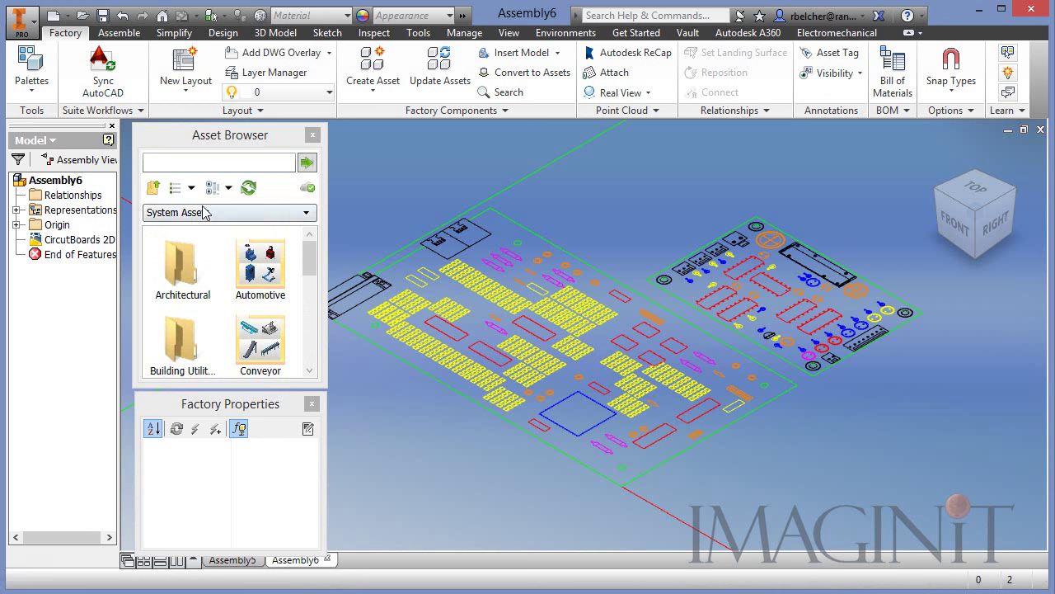
pyautogui.click(153, 188)
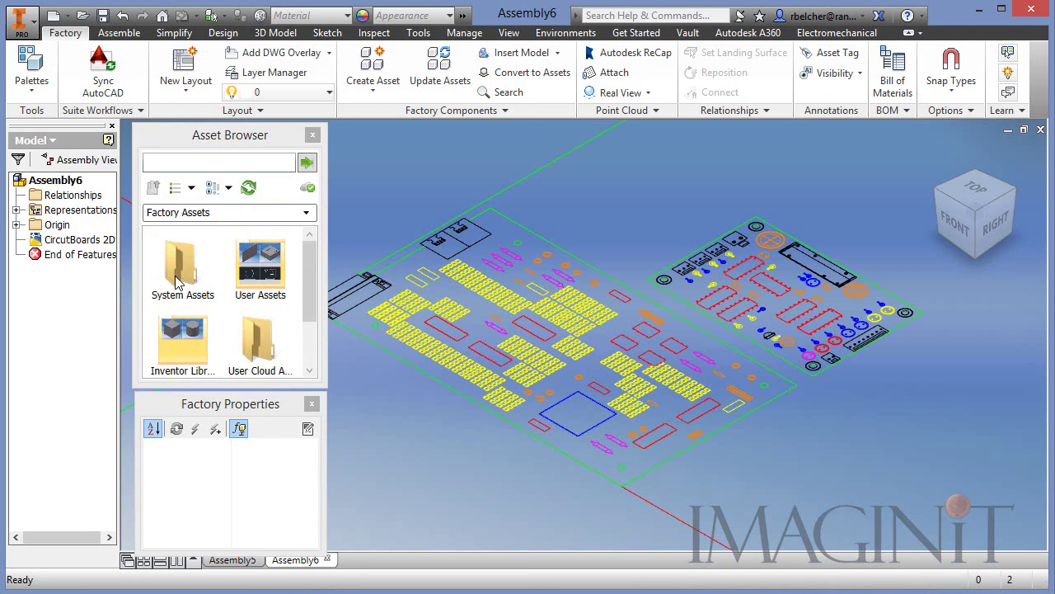
# - Open the Circuit Board folder inside User Assets and show the beginning of its asset list
pyautogui.doubleClick(261, 277)
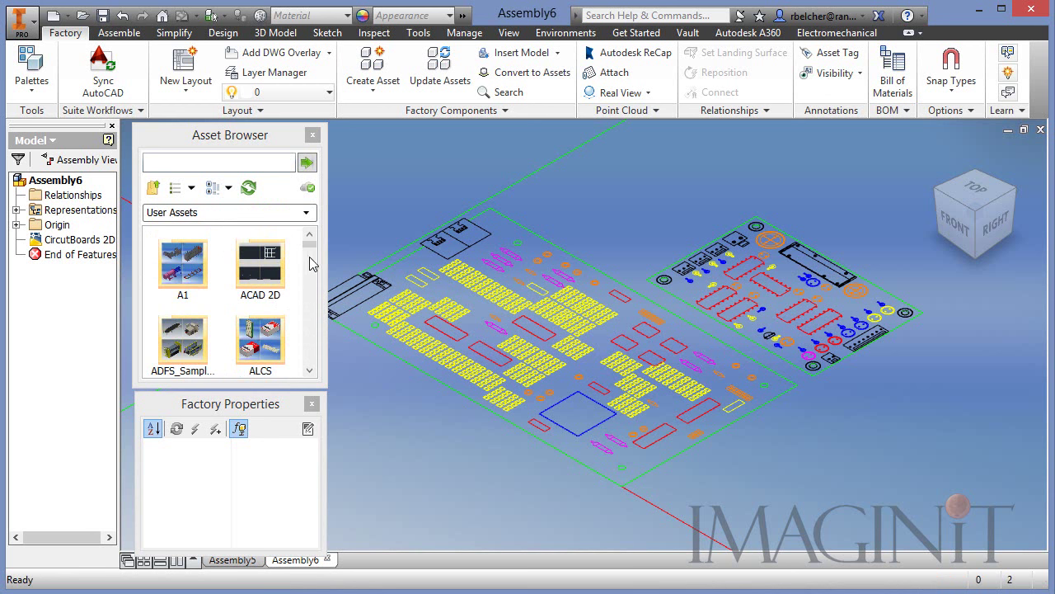
pyautogui.scroll(-1, 312, 251)
pyautogui.scroll(-2, 312, 251)
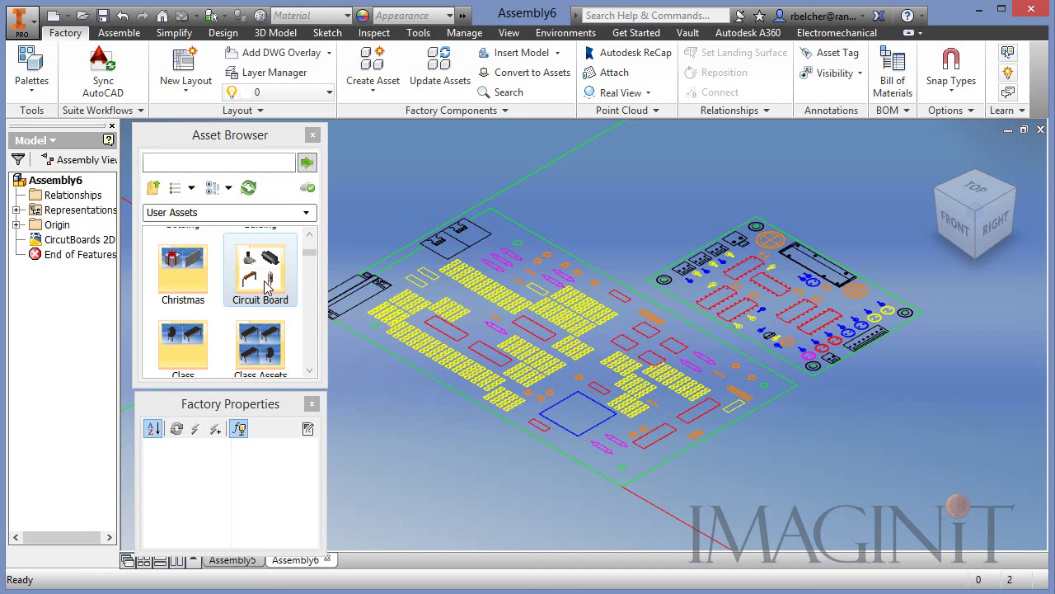
pyautogui.doubleClick(260, 284)
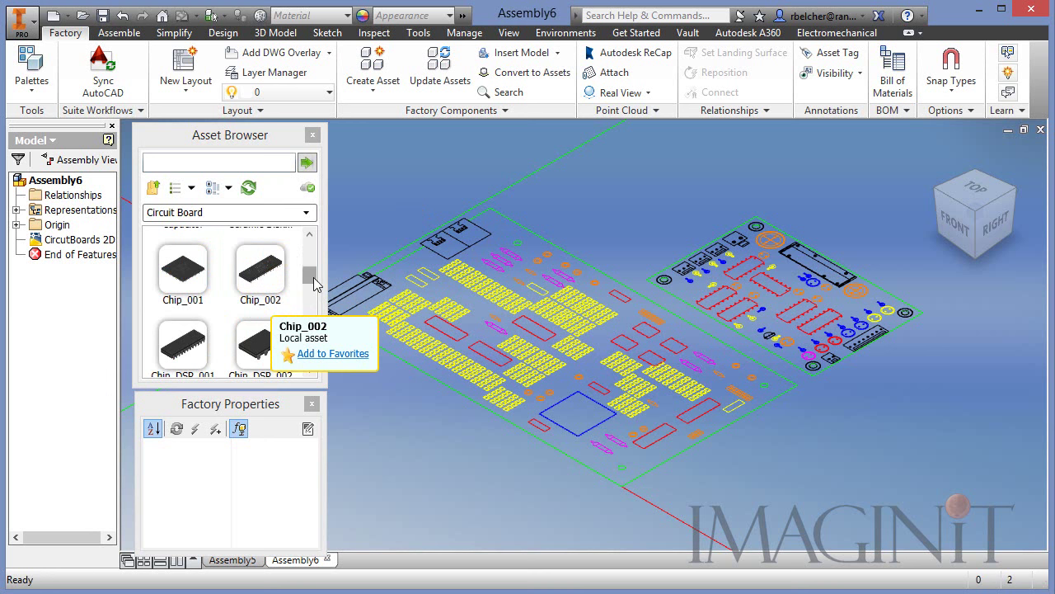
pyautogui.moveTo(307, 277); pyautogui.dragTo(315, 249)
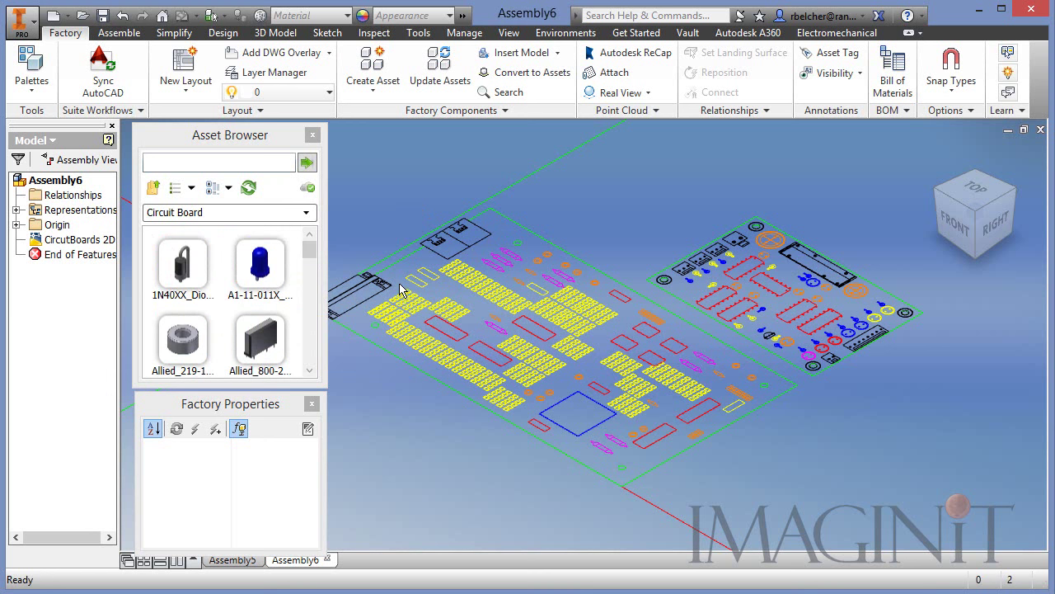
# - Place the A1-11-011X_T3_1_4_LED asset at the center of the magenta circular footprint on the smaller board and accept its position
pyautogui.scroll(-8, 730, 354)
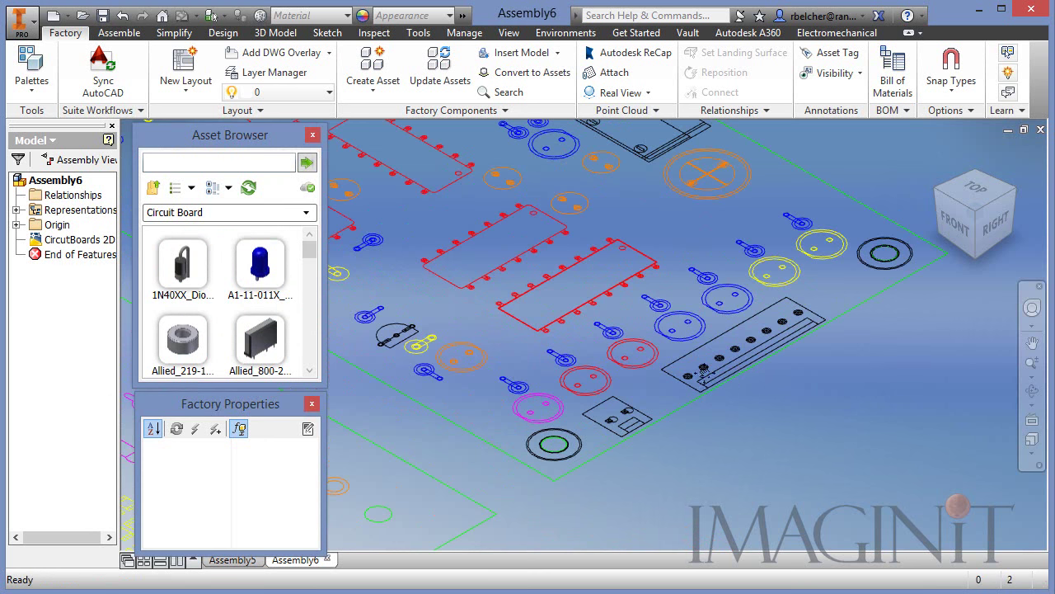
pyautogui.moveTo(261, 272)
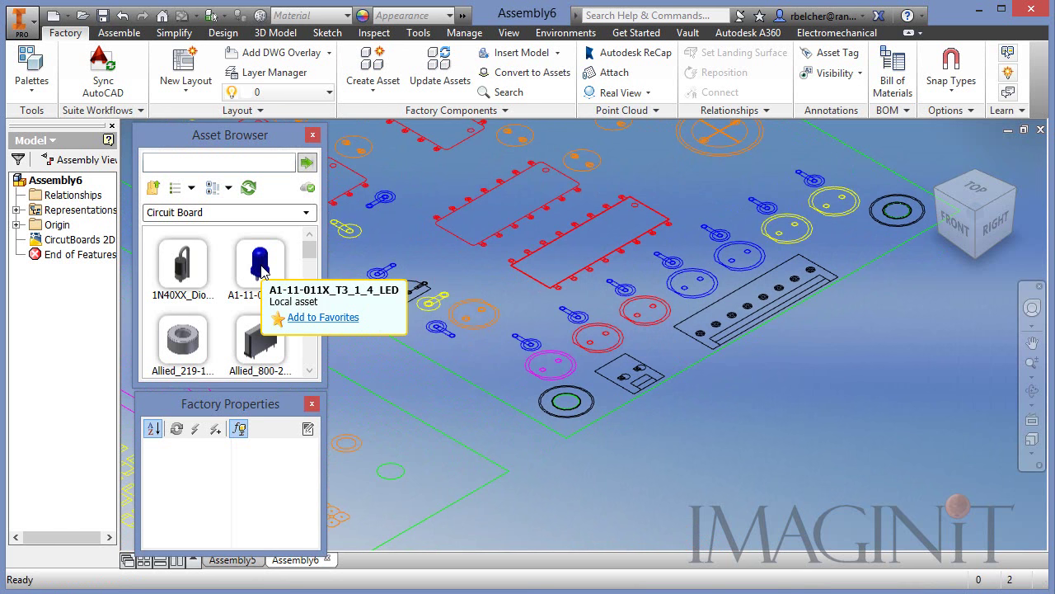
pyautogui.moveTo(258, 272); pyautogui.dragTo(777, 380)
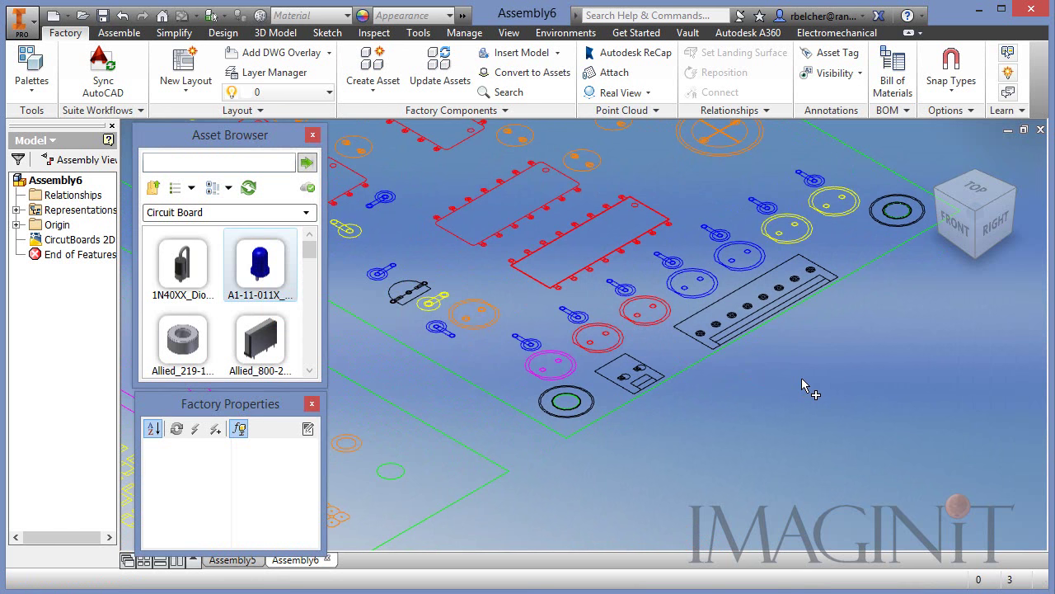
pyautogui.scroll(-5, 610, 420)
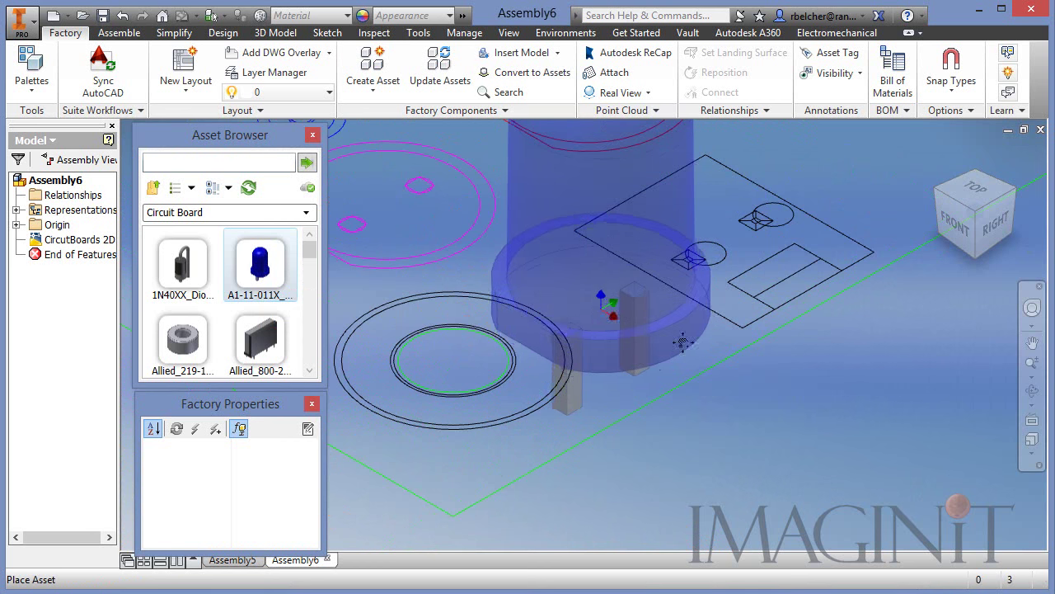
pyautogui.moveTo(681, 341); pyautogui.dragTo(968, 525, button='middle')
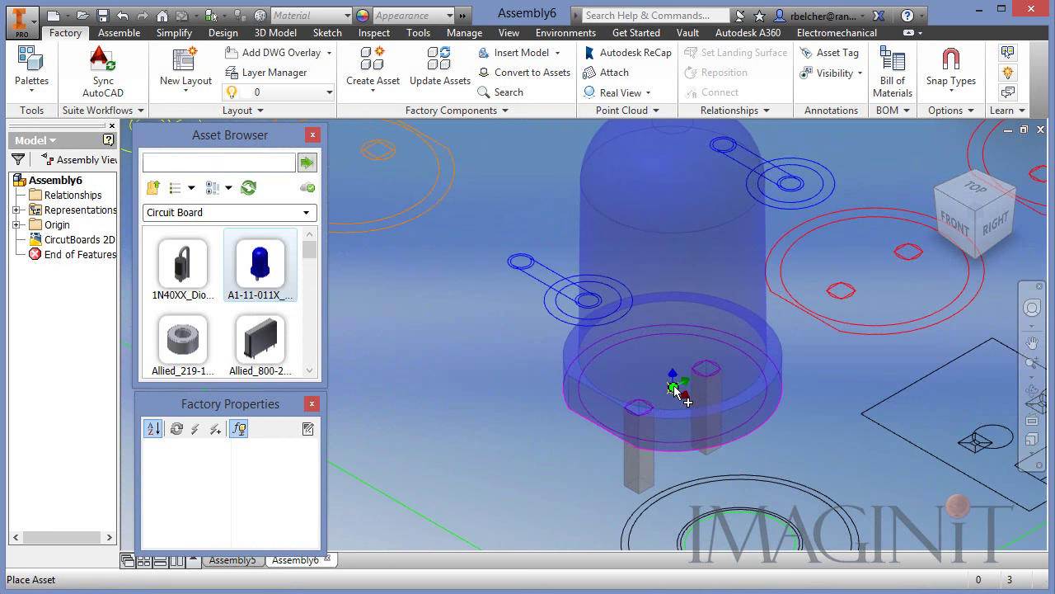
pyautogui.click(673, 386)
pyautogui.scroll(5, 793, 391)
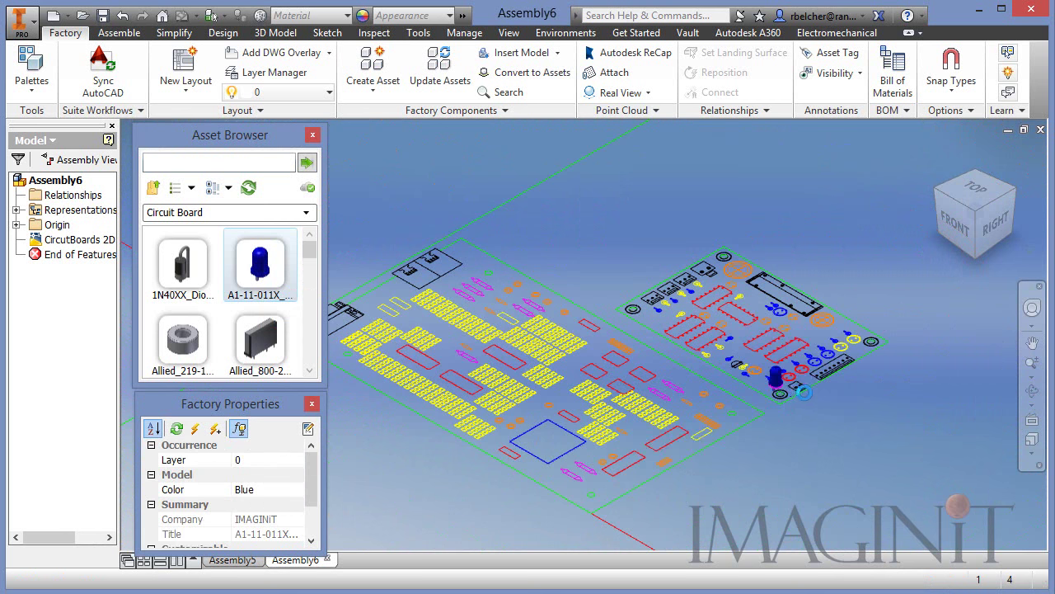
pyautogui.moveTo(799, 396); pyautogui.dragTo(681, 452, button='middle')
pyautogui.scroll(-3, 690, 451)
pyautogui.scroll(-4, 693, 460)
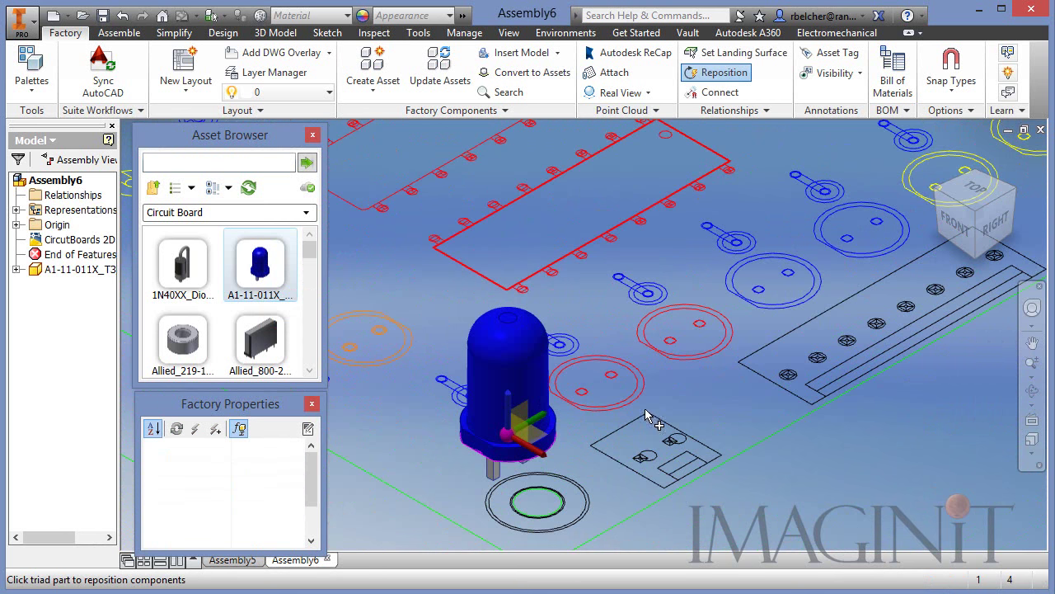
pyautogui.rightClick(755, 330)
pyautogui.click(760, 333)
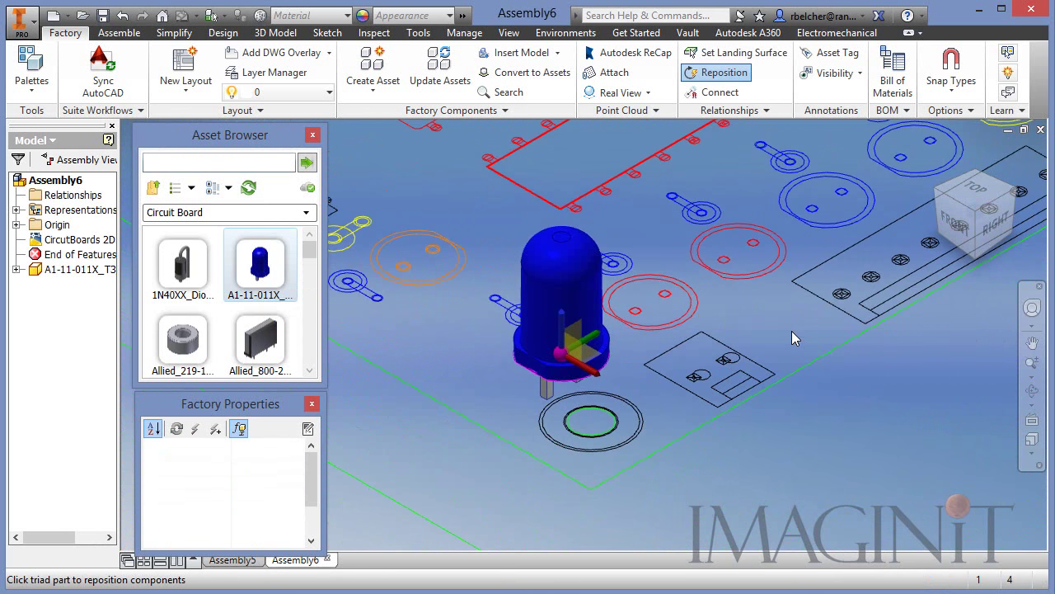
# - Place two more LEDs, one on the adjacent red footprint and one on the nearest blue footprint, and end the placement
pyautogui.click(651, 305)
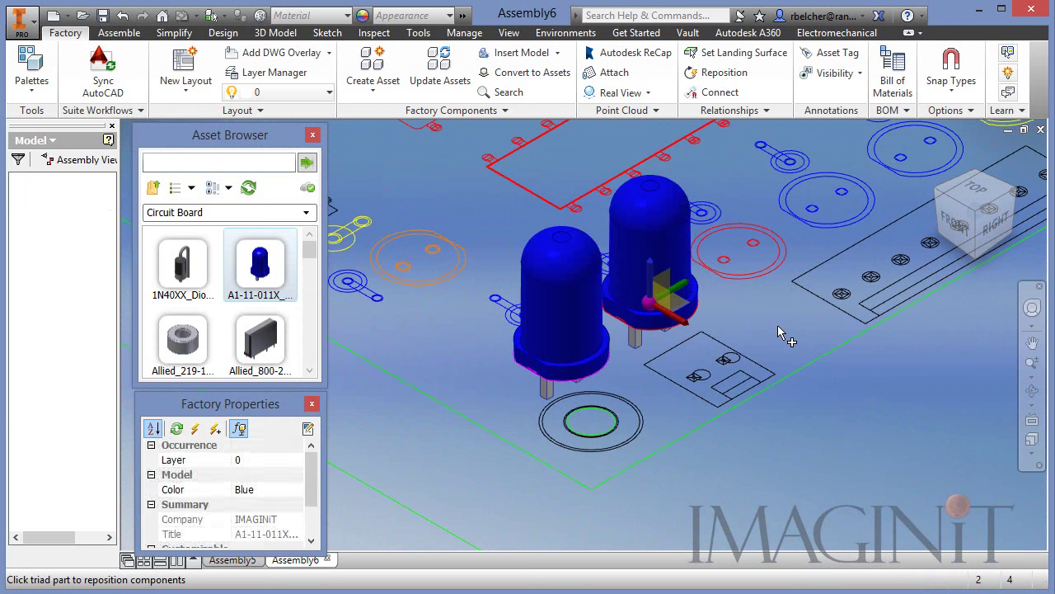
pyautogui.rightClick(770, 327)
pyautogui.click(788, 333)
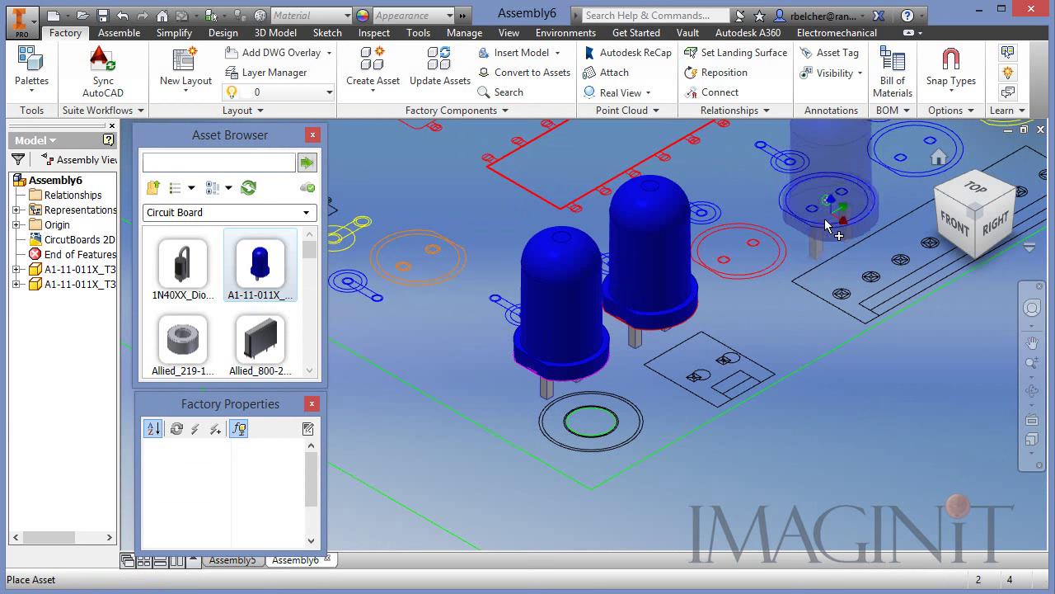
pyautogui.click(833, 198)
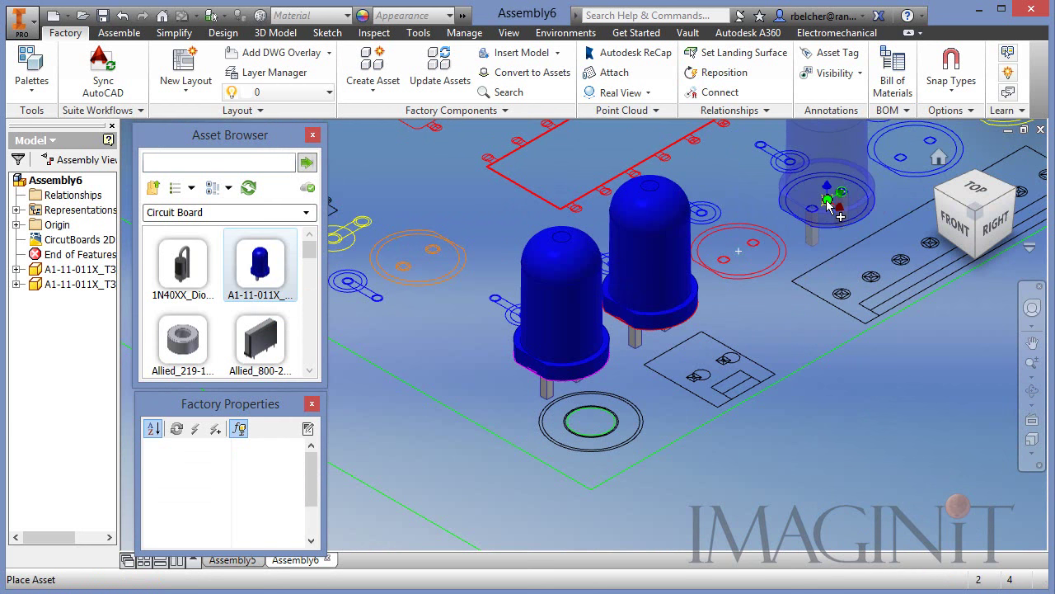
pyautogui.rightClick(867, 434)
pyautogui.click(911, 445)
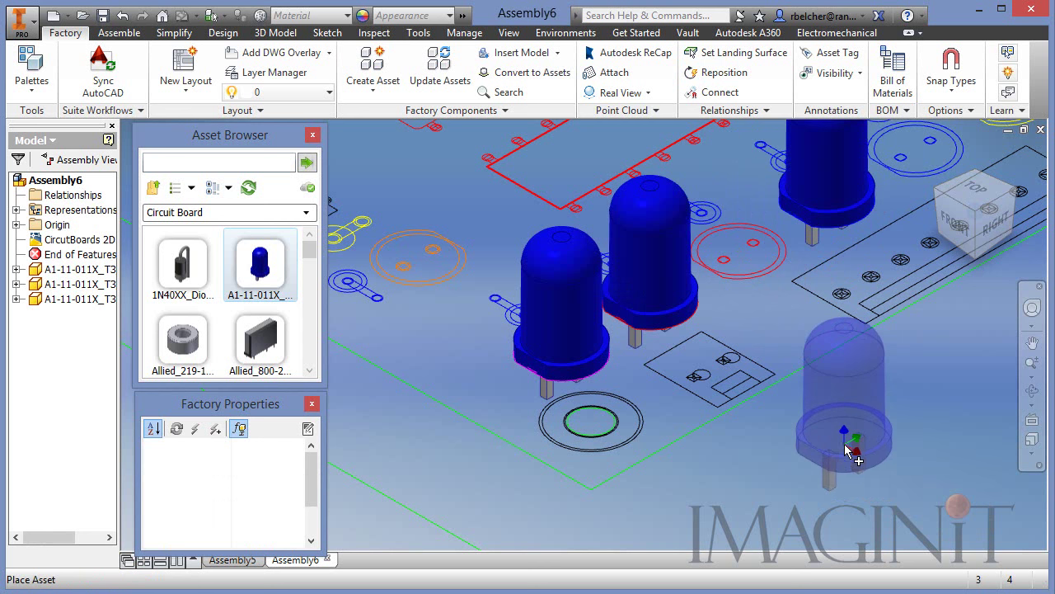
pyautogui.press('Escape')
pyautogui.moveTo(869, 377); pyautogui.dragTo(841, 405, button='middle')
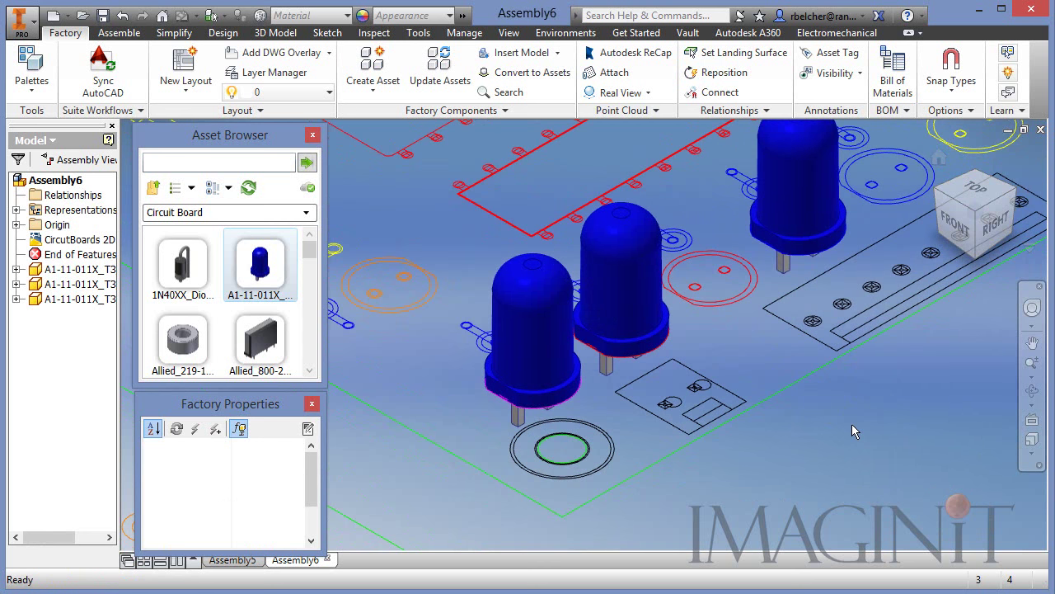
# - Change the color of the LED on the red footprint to Red and update the asset
pyautogui.click(624, 325)
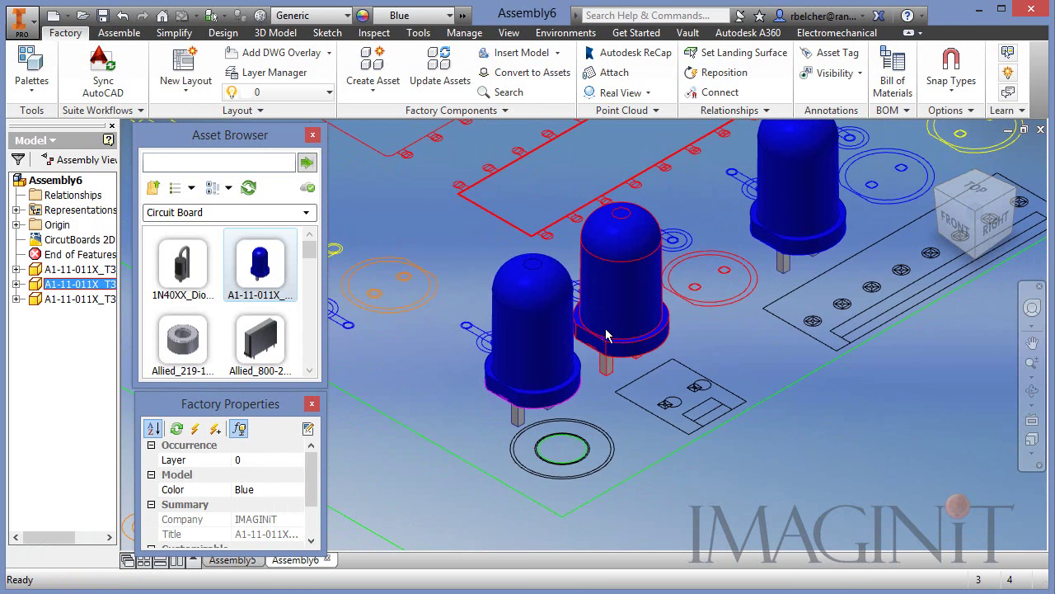
pyautogui.click(280, 489)
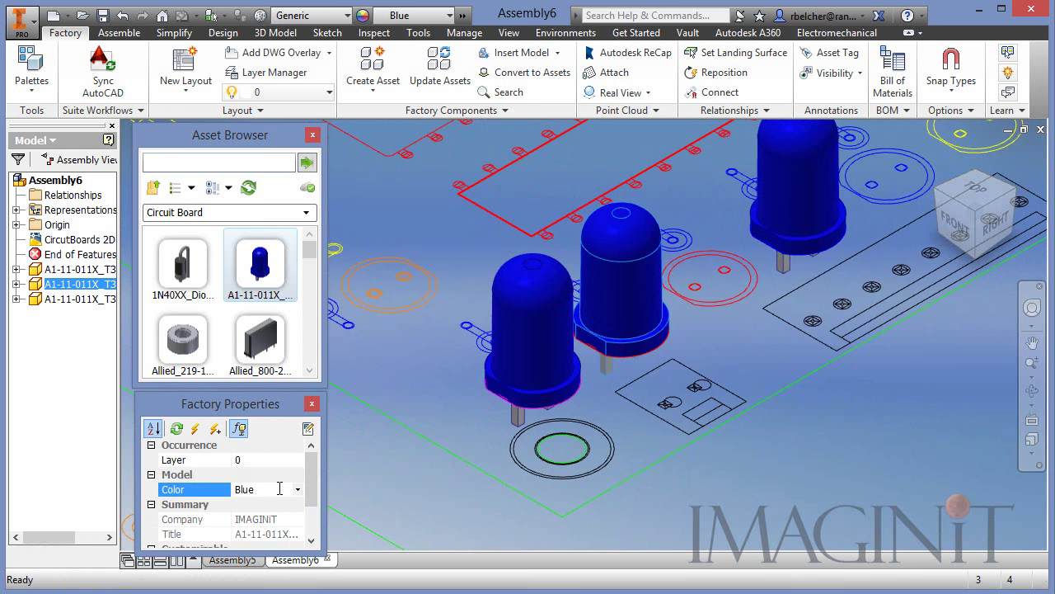
pyautogui.click(296, 488)
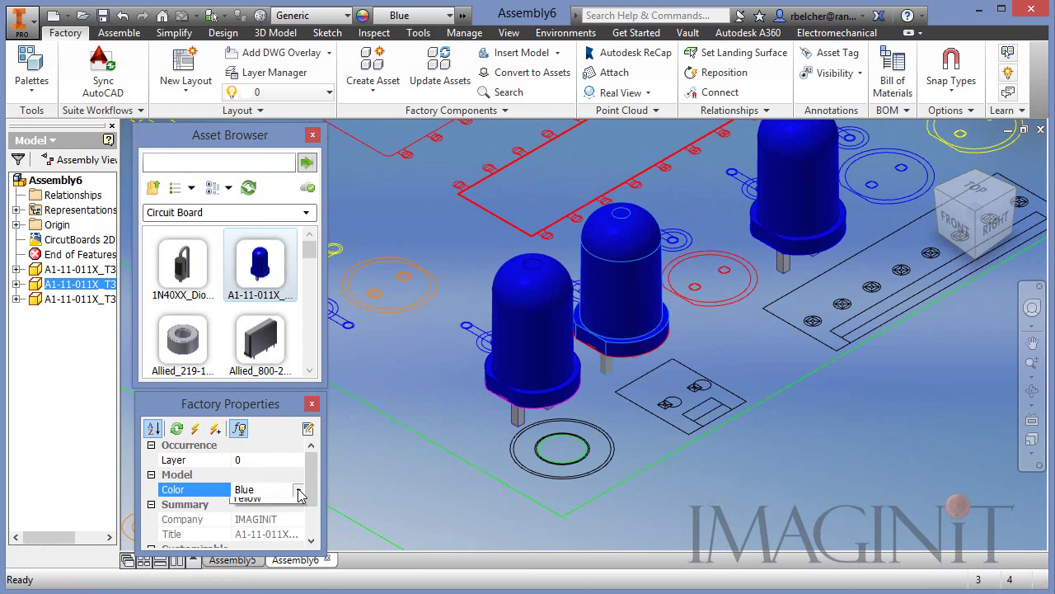
pyautogui.click(247, 551)
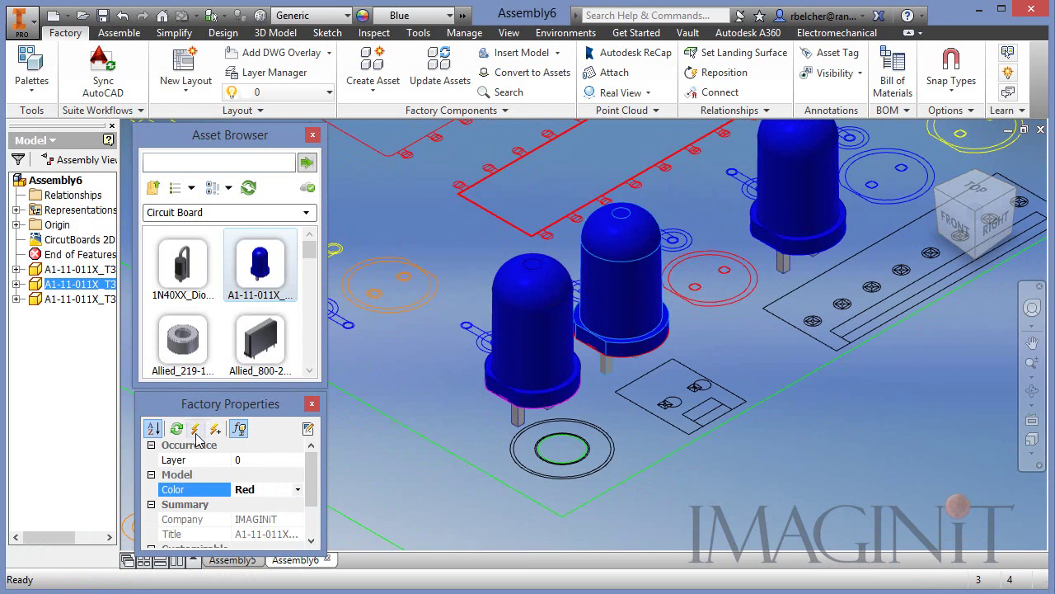
pyautogui.click(194, 428)
pyautogui.click(853, 441)
# - Try to set the color of the LED on the magenta footprint to Purple
pyautogui.click(519, 399)
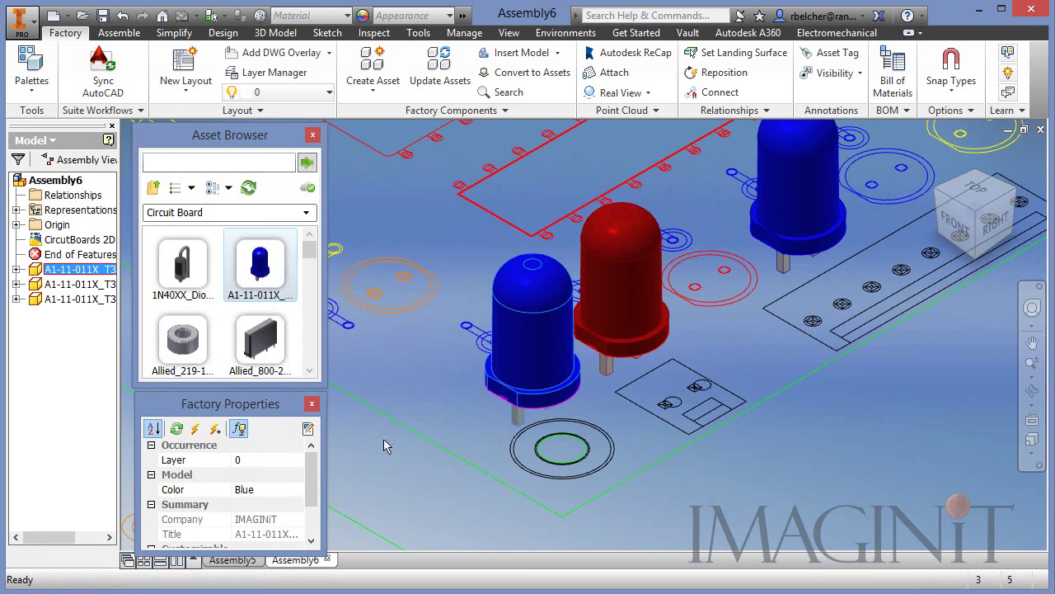
pyautogui.click(277, 490)
pyautogui.click(299, 489)
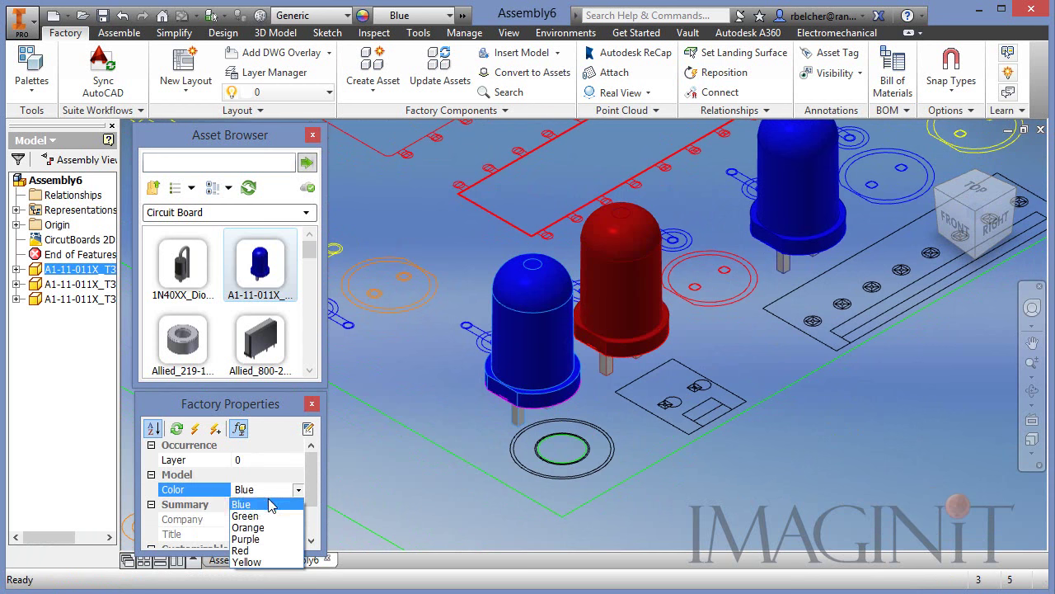
pyautogui.click(247, 539)
pyautogui.click(421, 499)
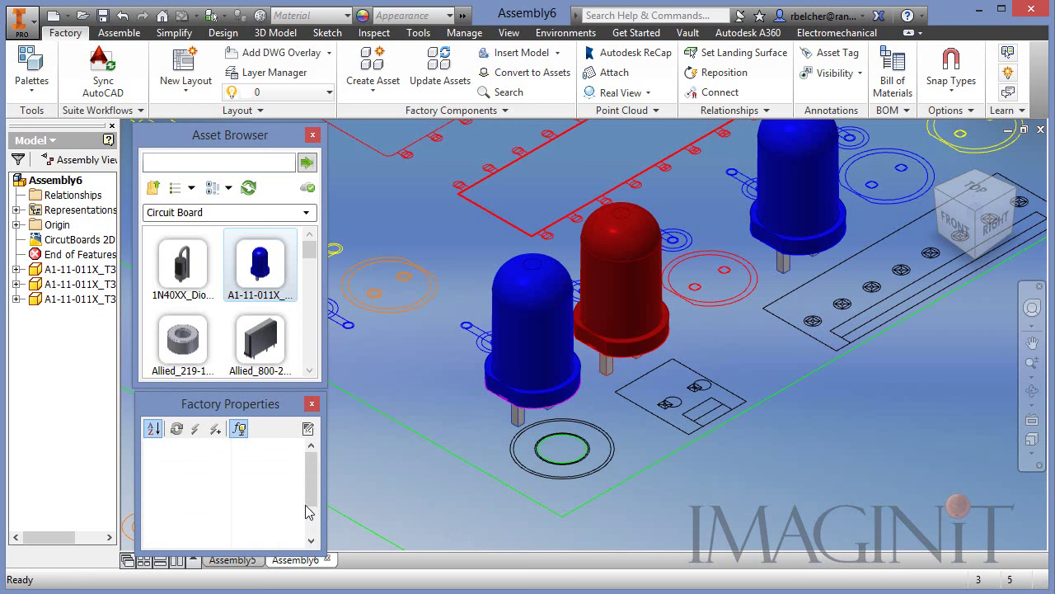
# - Change the color of the LED on the magenta footprint to Purple and update the asset
pyautogui.click(533, 355)
pyautogui.click(280, 489)
pyautogui.click(298, 490)
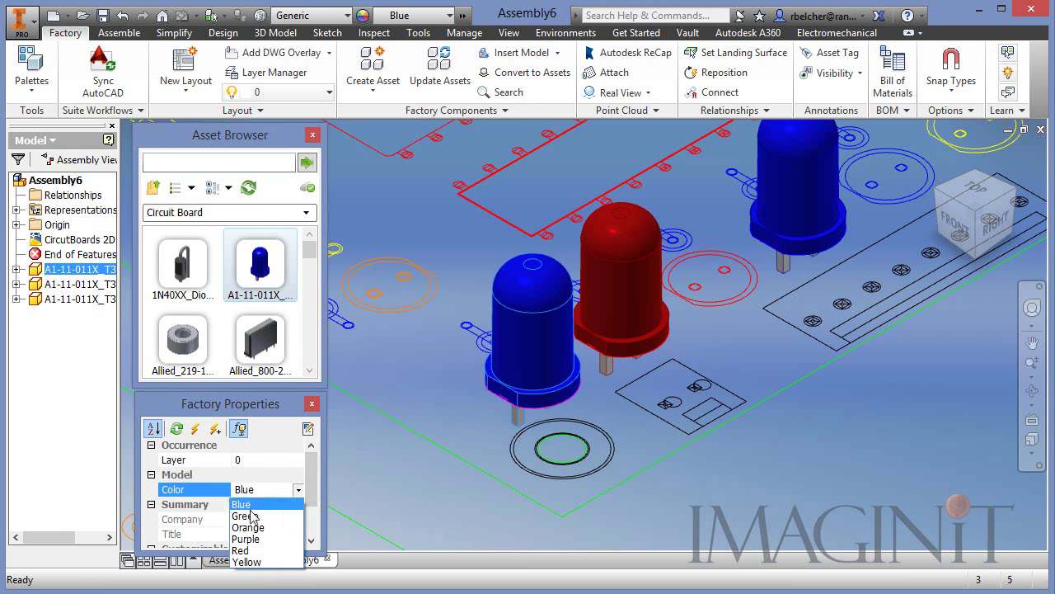
pyautogui.click(245, 539)
pyautogui.click(467, 481)
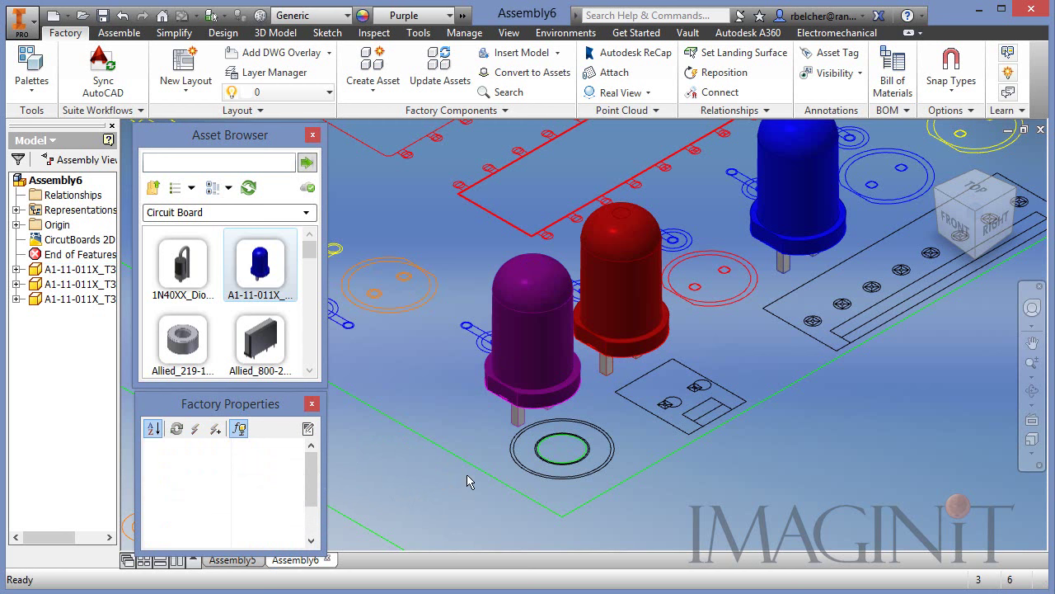
# - Place the Chip_DSP_001 asset on a red rectangular chip footprint near the edge of the larger board and finish the placement
pyautogui.scroll(2, 467, 480)
pyautogui.moveTo(459, 483); pyautogui.dragTo(791, 263, button='middle')
pyautogui.moveTo(555, 431); pyautogui.dragTo(814, 302, button='middle')
pyautogui.scroll(-3, 633, 358)
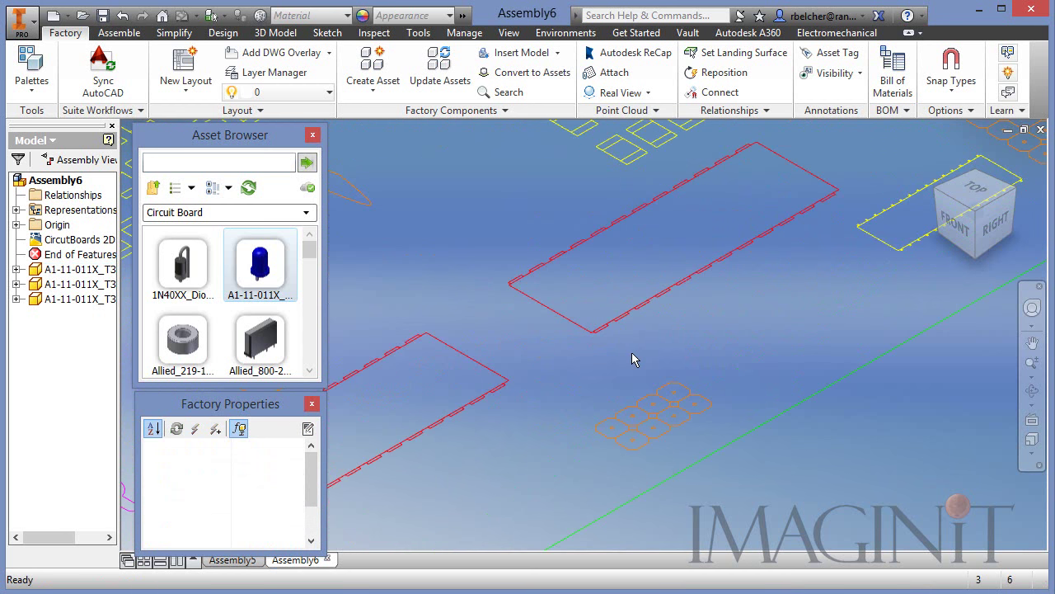
pyautogui.moveTo(657, 339); pyautogui.dragTo(652, 412, button='middle')
pyautogui.moveTo(309, 250); pyautogui.dragTo(311, 285)
pyautogui.moveTo(183, 306); pyautogui.dragTo(602, 421)
pyautogui.rightClick(723, 382)
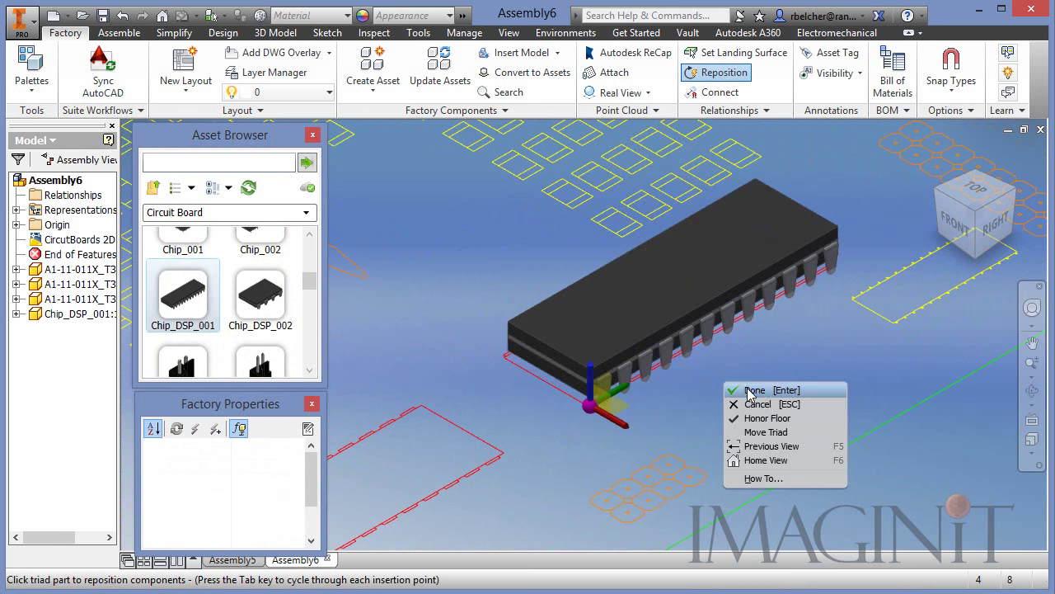
pyautogui.click(751, 390)
pyautogui.scroll(-3, 726, 423)
pyautogui.rightClick(744, 417)
pyautogui.click(763, 428)
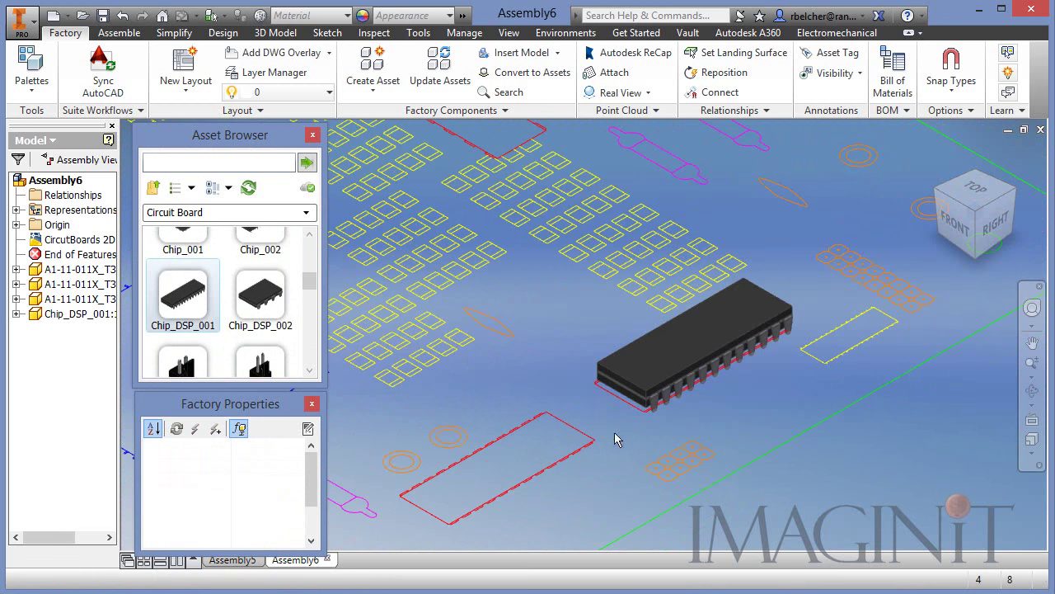
# - Try to place the Resistor_001 asset at the lead end of the magenta resistor footprint nearest the blue square outline
pyautogui.moveTo(504, 321); pyautogui.dragTo(752, 192, button='middle')
pyautogui.scroll(3, 609, 368)
pyautogui.moveTo(563, 380); pyautogui.dragTo(641, 330, button='middle')
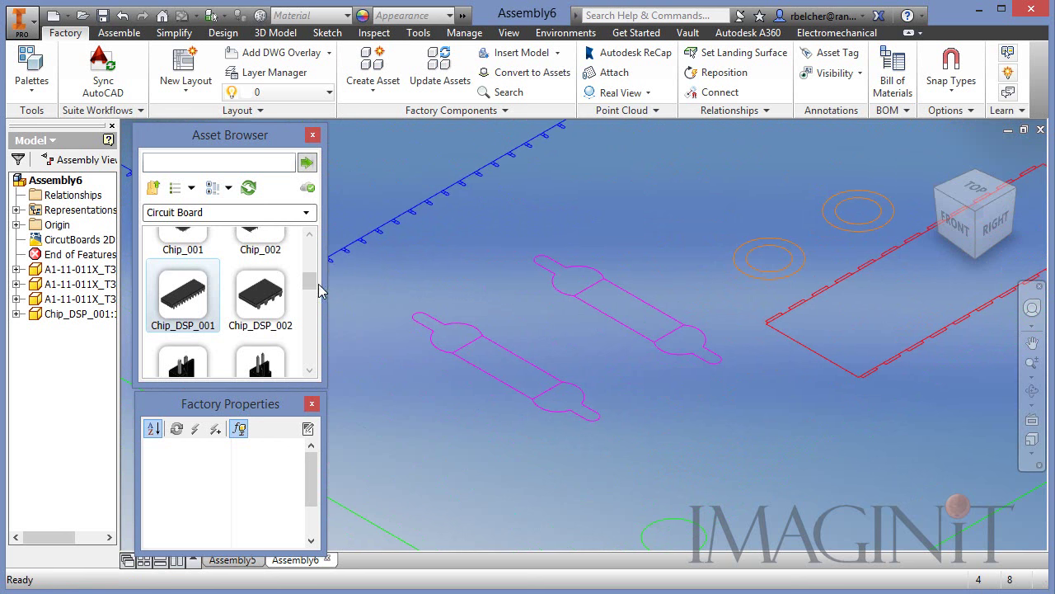
pyautogui.moveTo(310, 281); pyautogui.dragTo(313, 354)
pyautogui.click(262, 313)
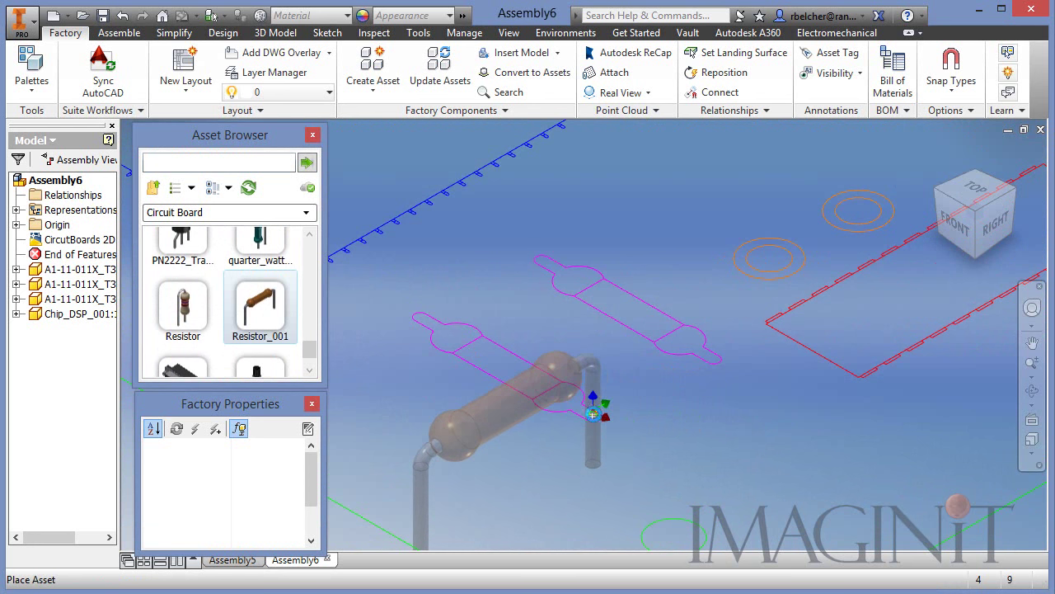
pyautogui.click(593, 415)
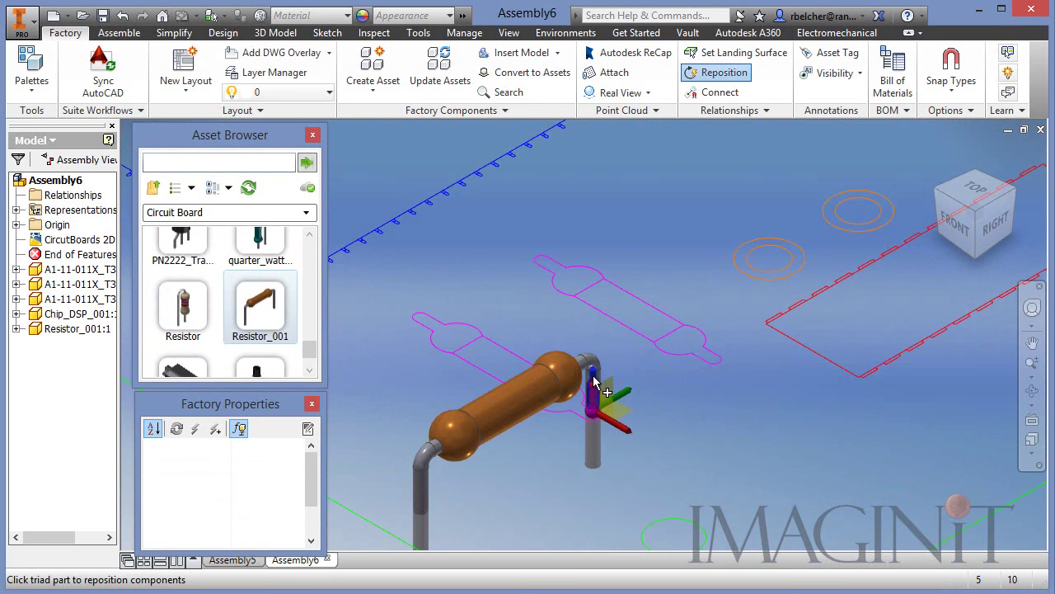
pyautogui.moveTo(593, 381); pyautogui.dragTo(639, 366)
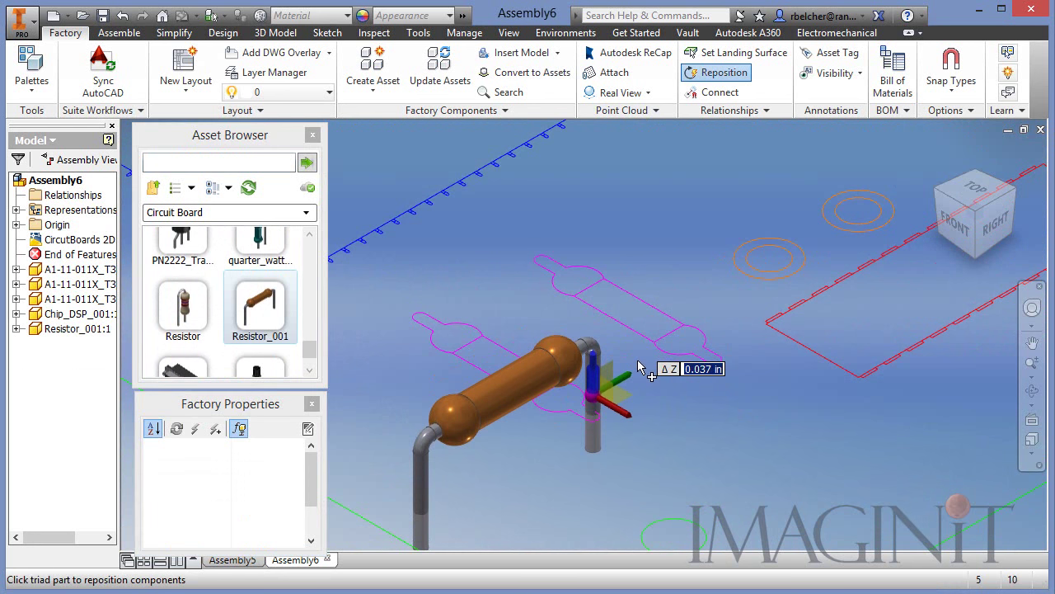
pyautogui.press('Escape')
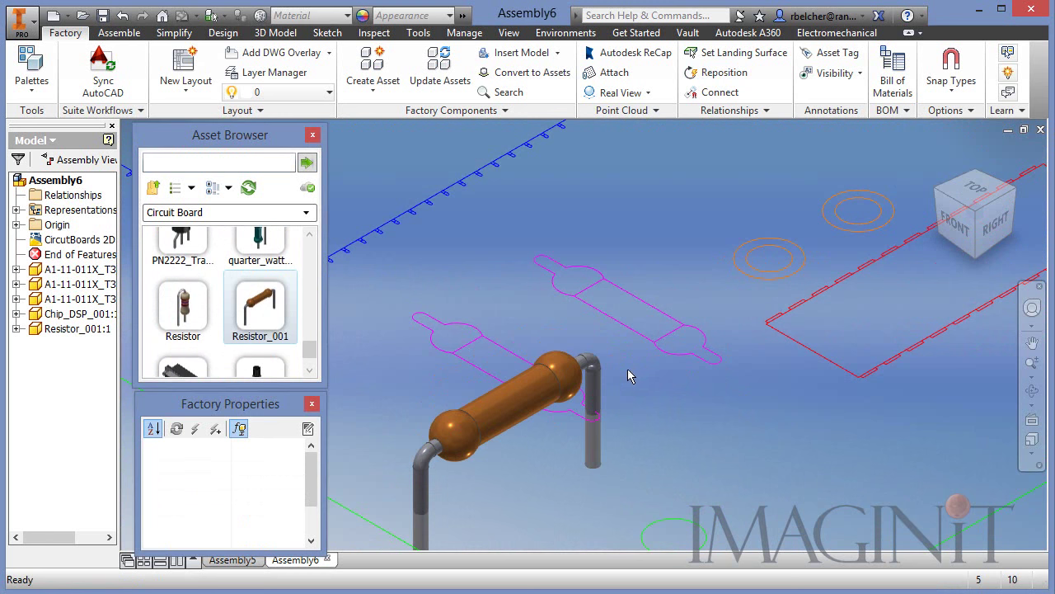
pyautogui.click(476, 425)
pyautogui.press('Delete')
# - Place the Resistor_001 asset at the lead end of the magenta resistor footprint and rotate it into line with the footprint
pyautogui.moveTo(257, 302); pyautogui.dragTo(599, 420)
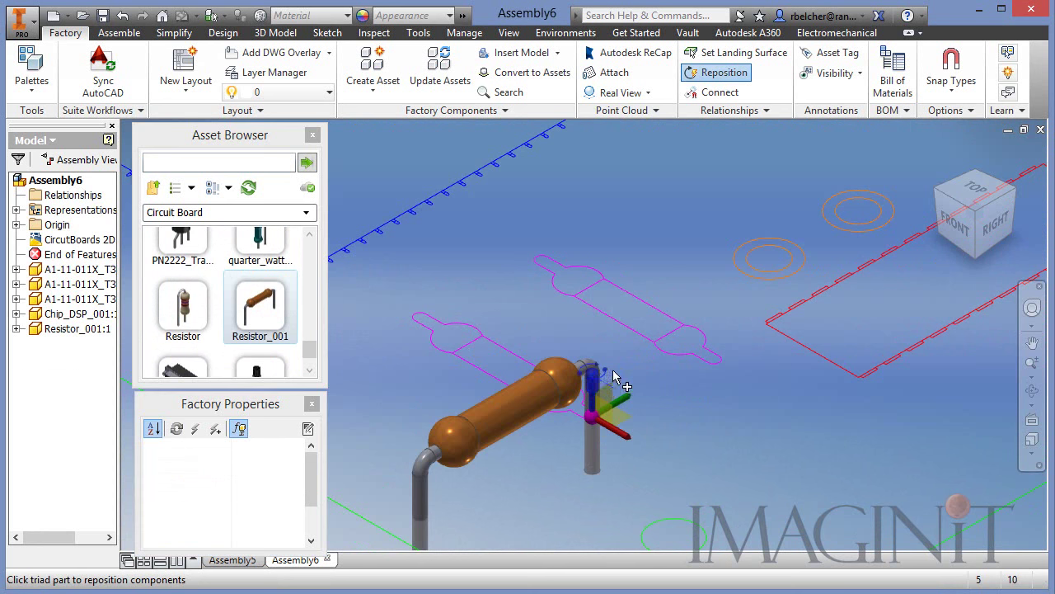
pyautogui.moveTo(606, 380); pyautogui.dragTo(496, 449)
pyautogui.rightClick(602, 403)
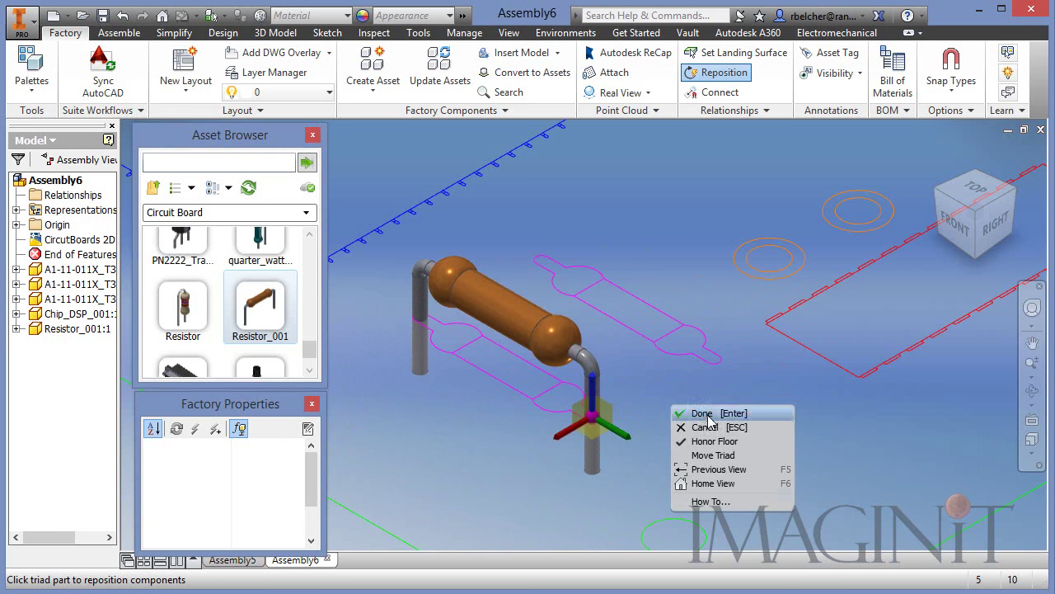
pyautogui.click(630, 410)
pyautogui.press('Escape')
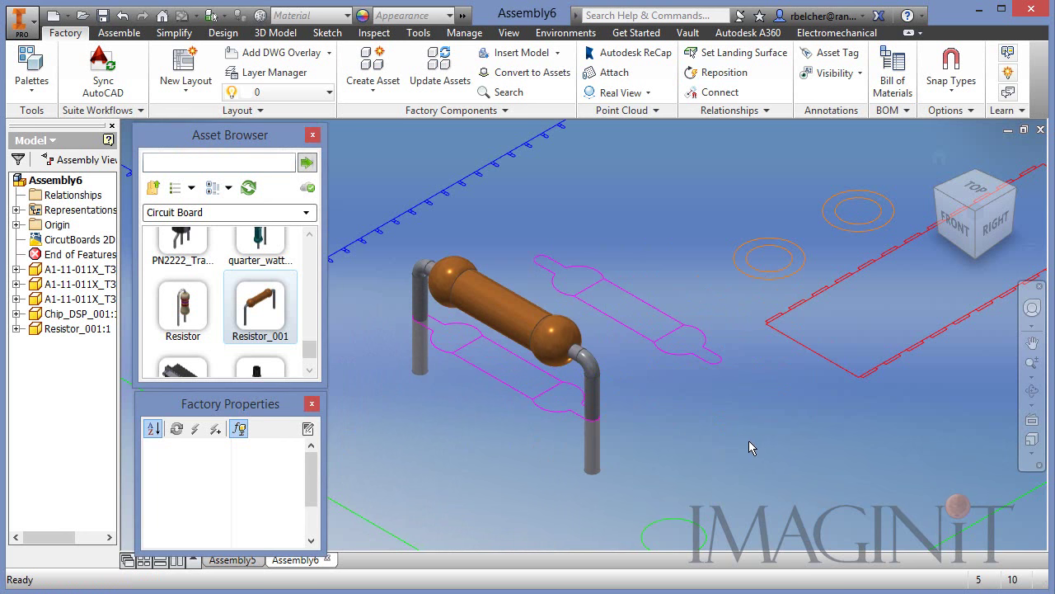
# - Switch to the Assembly5 ship deck layout and focus on the centerline between marks 35 and 30
pyautogui.scroll(4, 752, 441)
pyautogui.moveTo(758, 370); pyautogui.dragTo(557, 405, button='middle')
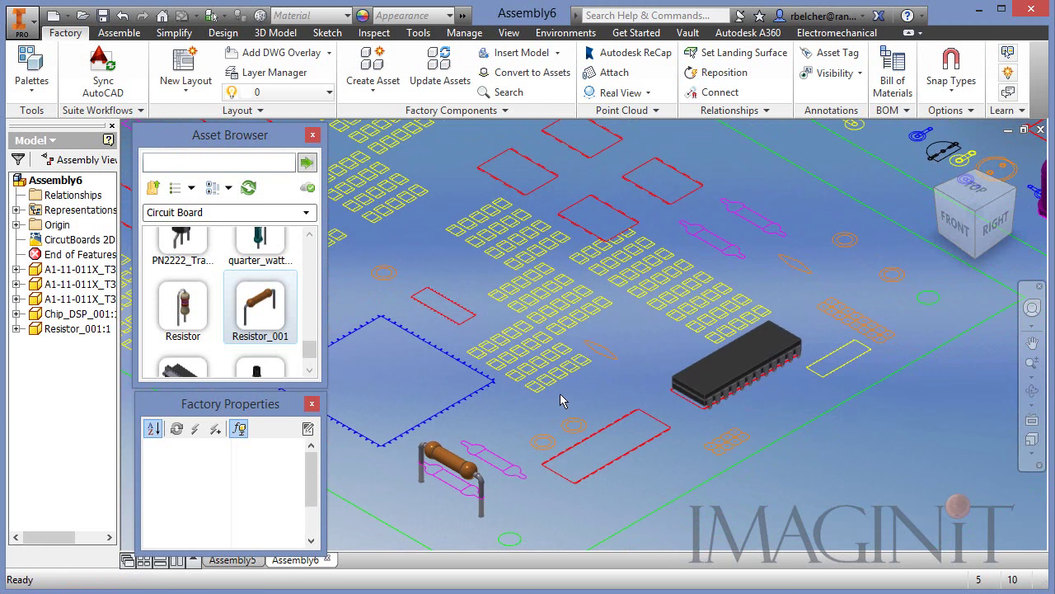
pyautogui.click(240, 561)
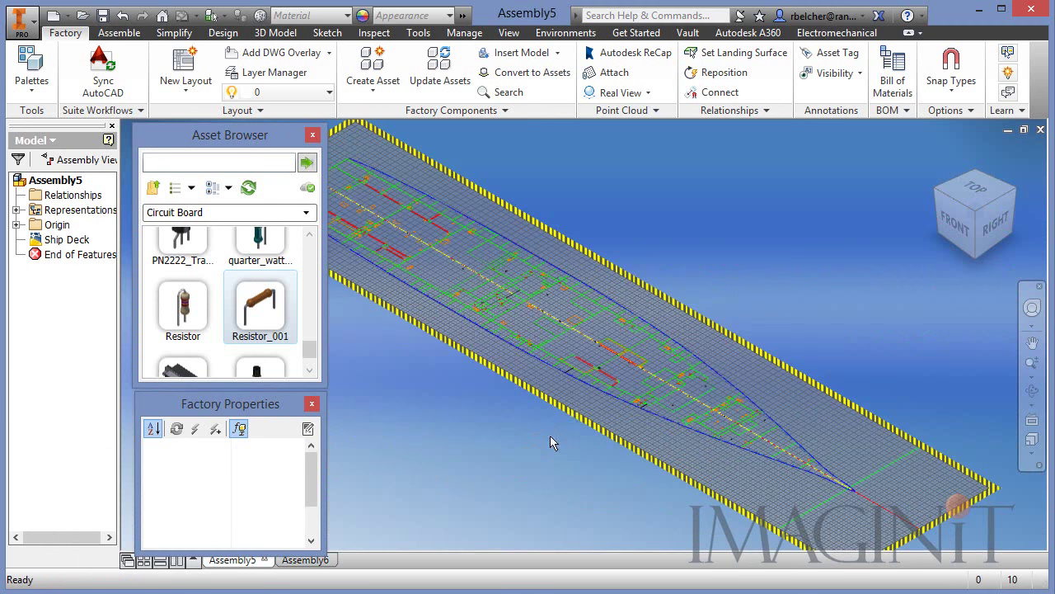
pyautogui.scroll(5, 726, 438)
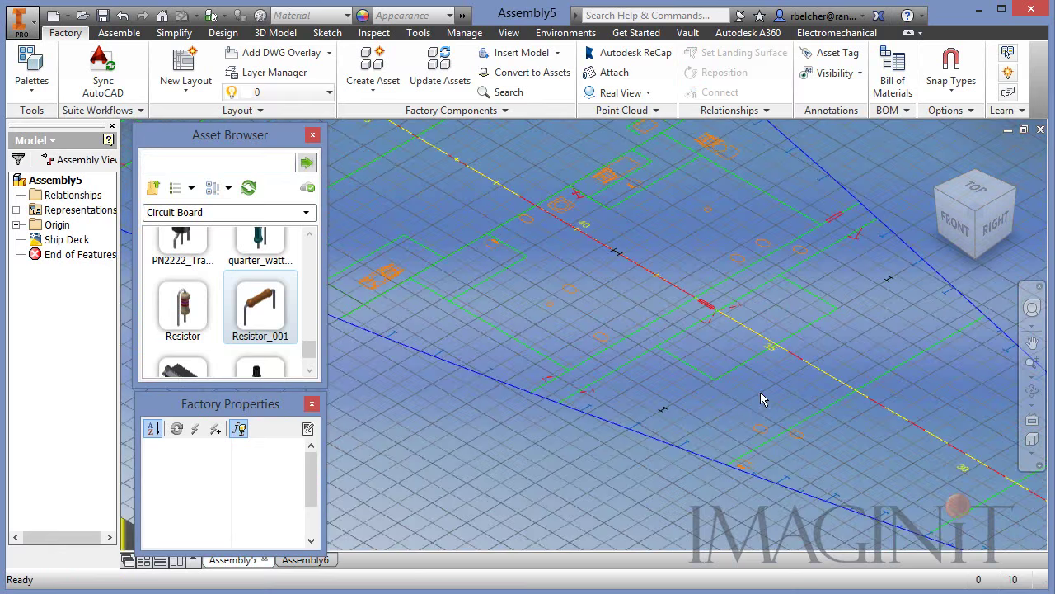
pyautogui.moveTo(614, 309)
pyautogui.mouseDown(button='middle')
pyautogui.moveTo(608, 316)
pyautogui.moveTo(666, 324)
pyautogui.moveTo(620, 294)
pyautogui.mouseUp(button='middle')
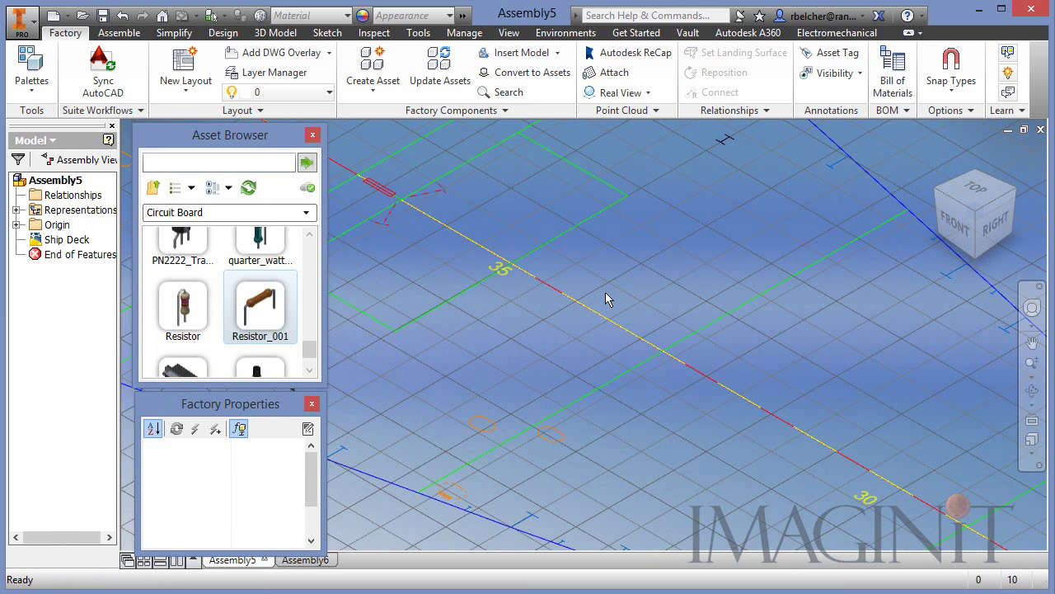
# - Open the Structural category inside the Ship Design folder of the user assets
pyautogui.click(163, 191)
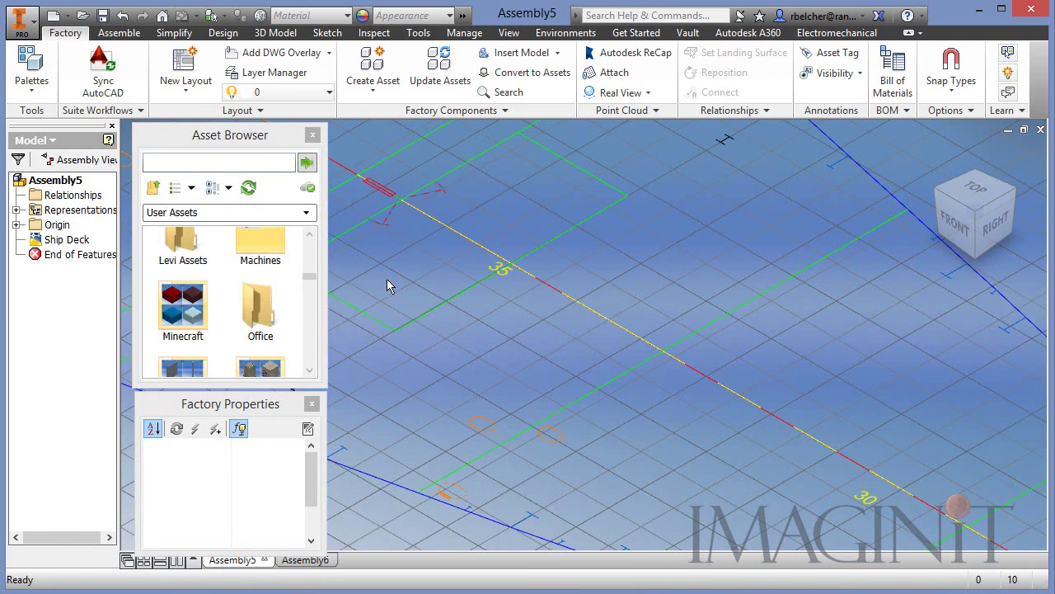
pyautogui.moveTo(310, 281); pyautogui.dragTo(307, 292)
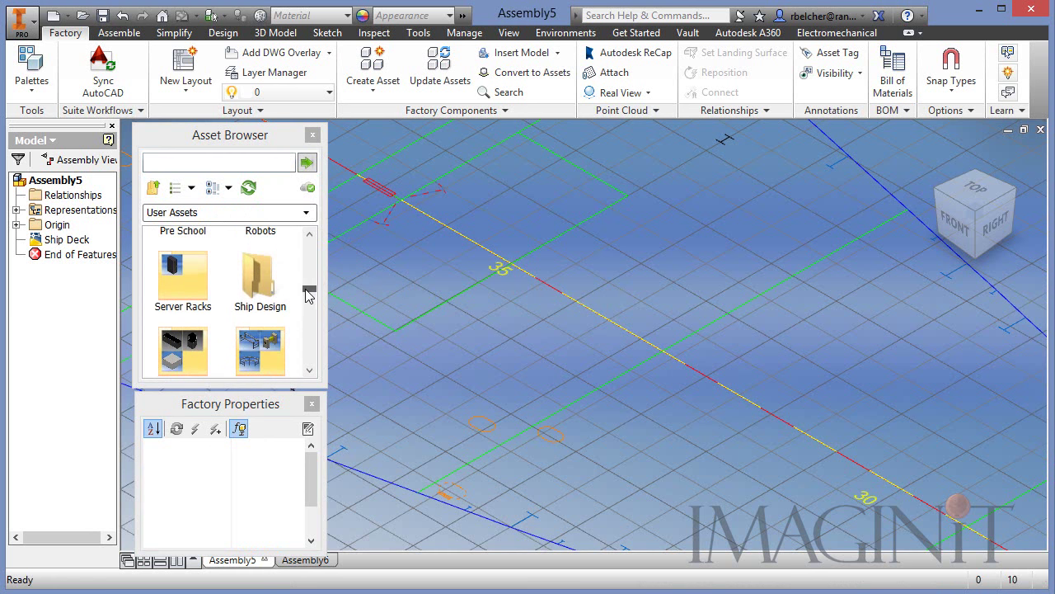
pyautogui.doubleClick(262, 289)
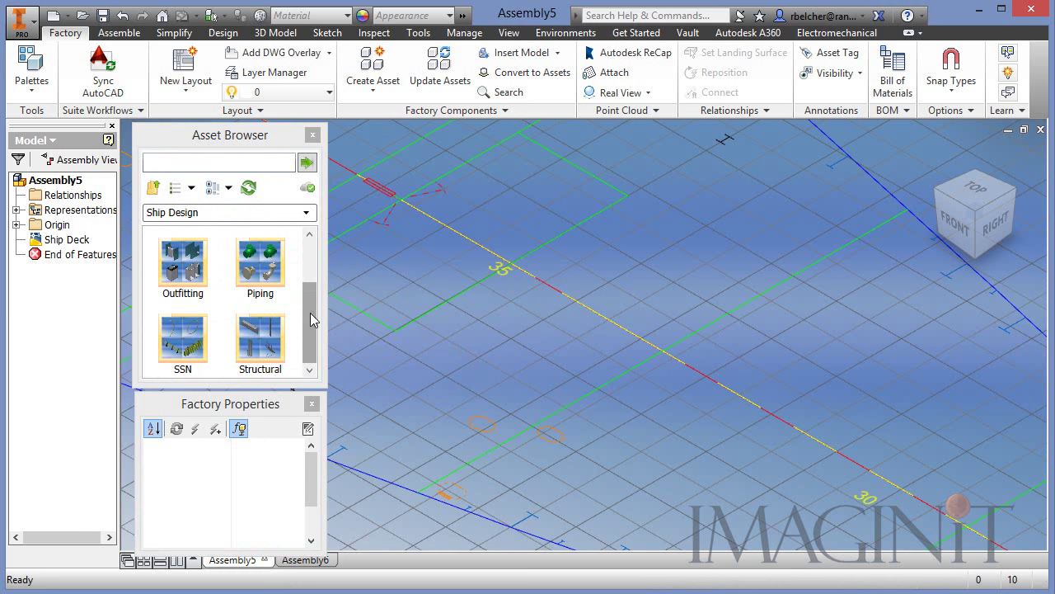
pyautogui.moveTo(310, 313); pyautogui.dragTo(310, 262)
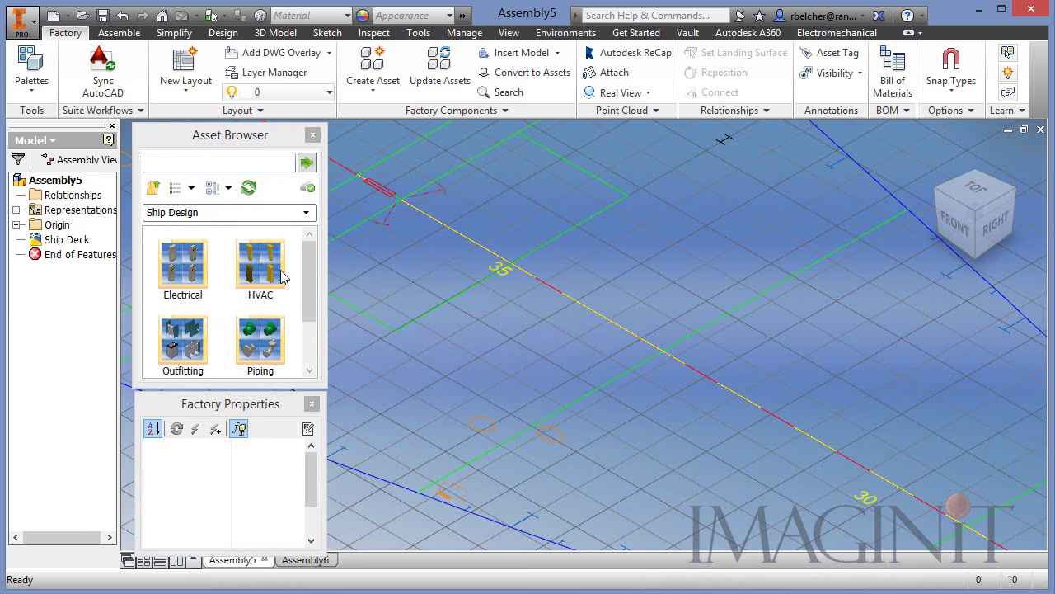
pyautogui.scroll(-1, 310, 295)
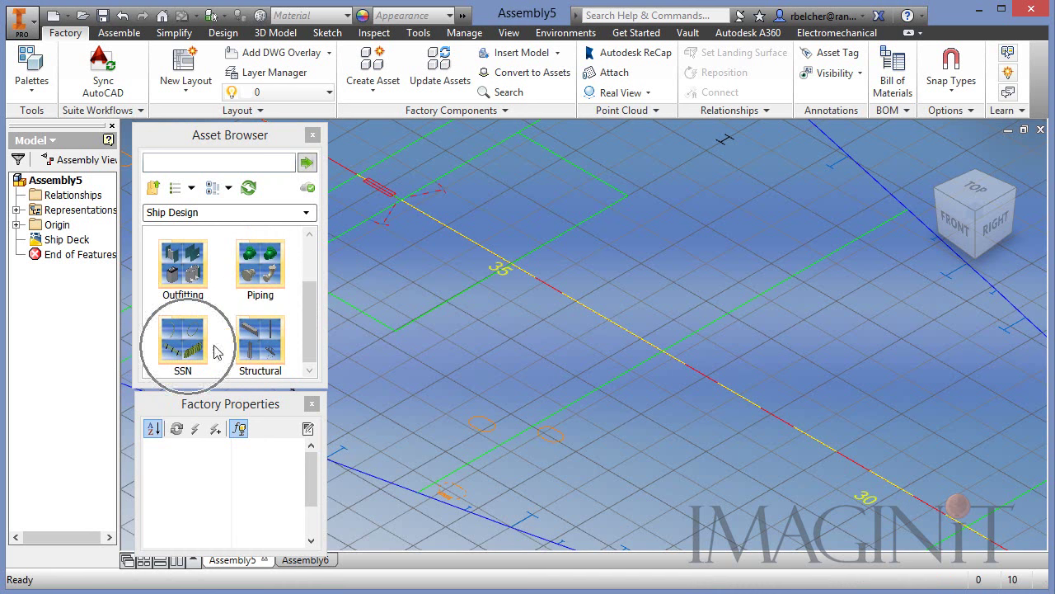
pyautogui.scroll(-1, 310, 328)
pyautogui.doubleClick(261, 348)
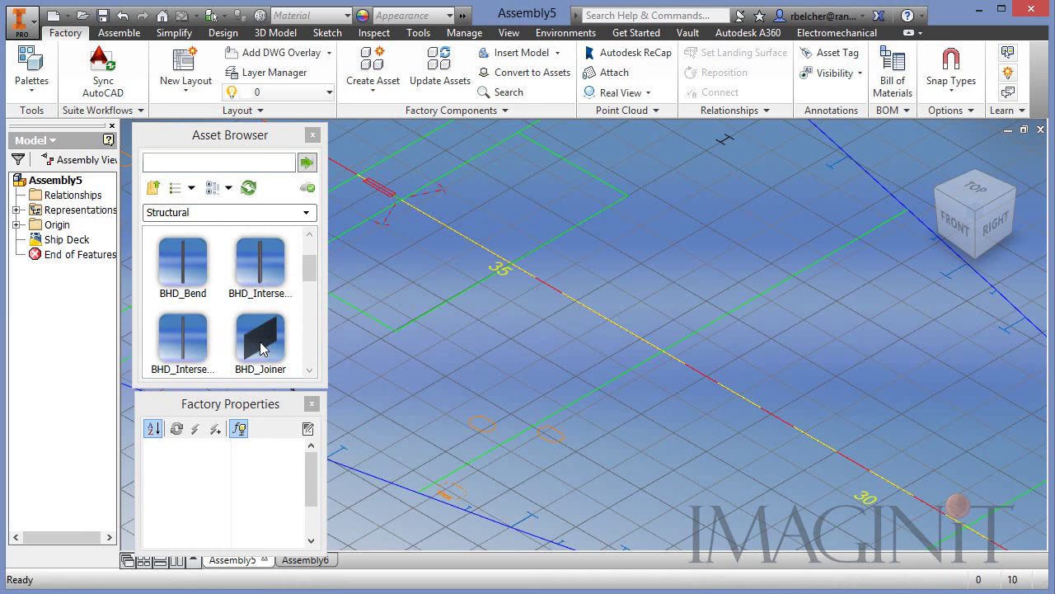
# - Place one Bulkhead_Mid asset where the green transverse line crosses the deck centerline between marks 35 and 30, and finish the placement
pyautogui.moveTo(305, 285); pyautogui.dragTo(310, 299)
pyautogui.click(276, 291)
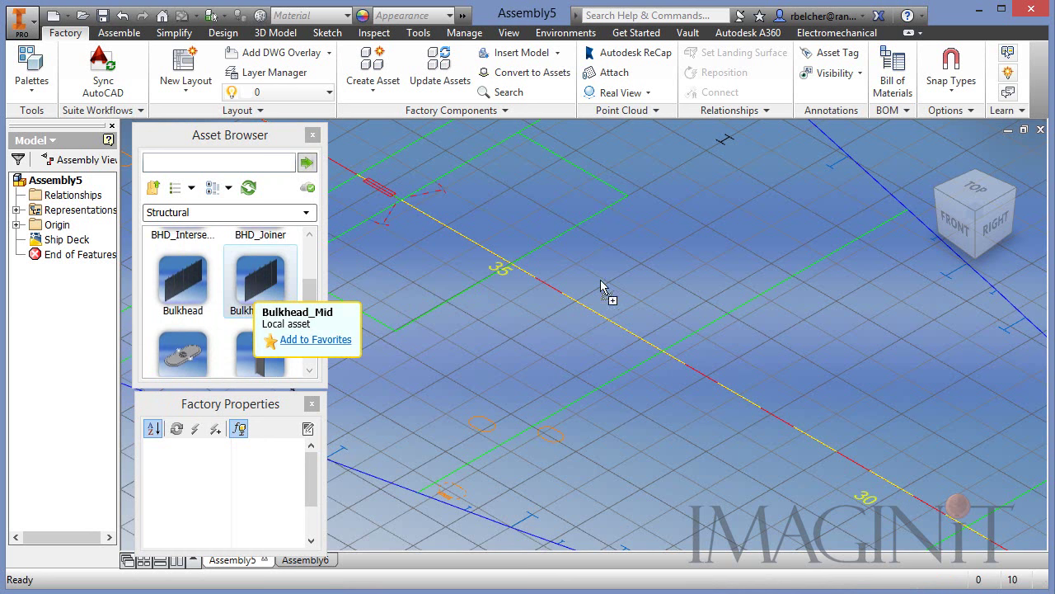
pyautogui.scroll(-3, 645, 291)
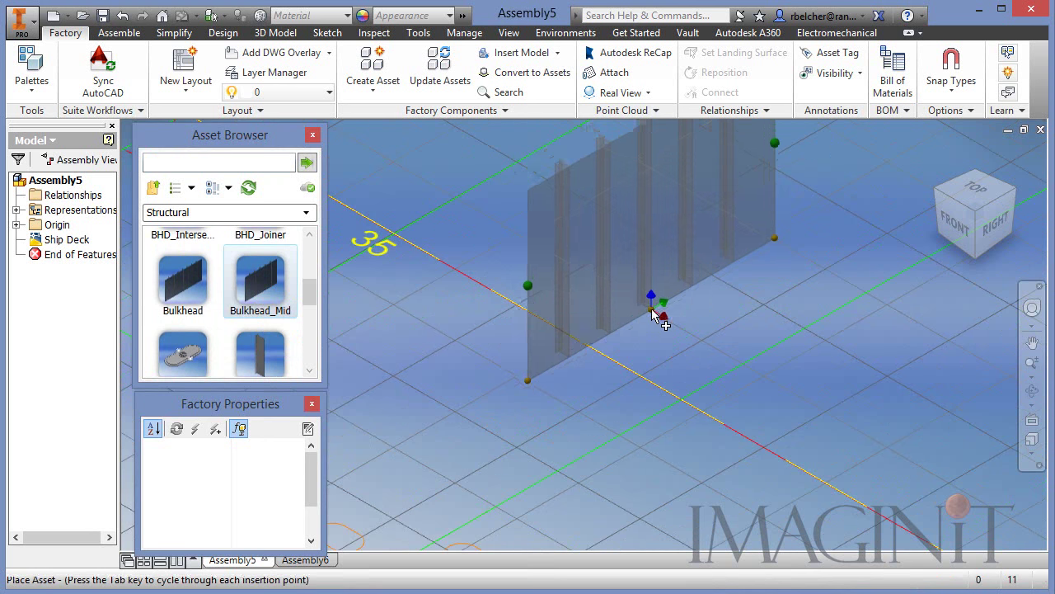
pyautogui.scroll(3, 657, 311)
pyautogui.click(671, 368)
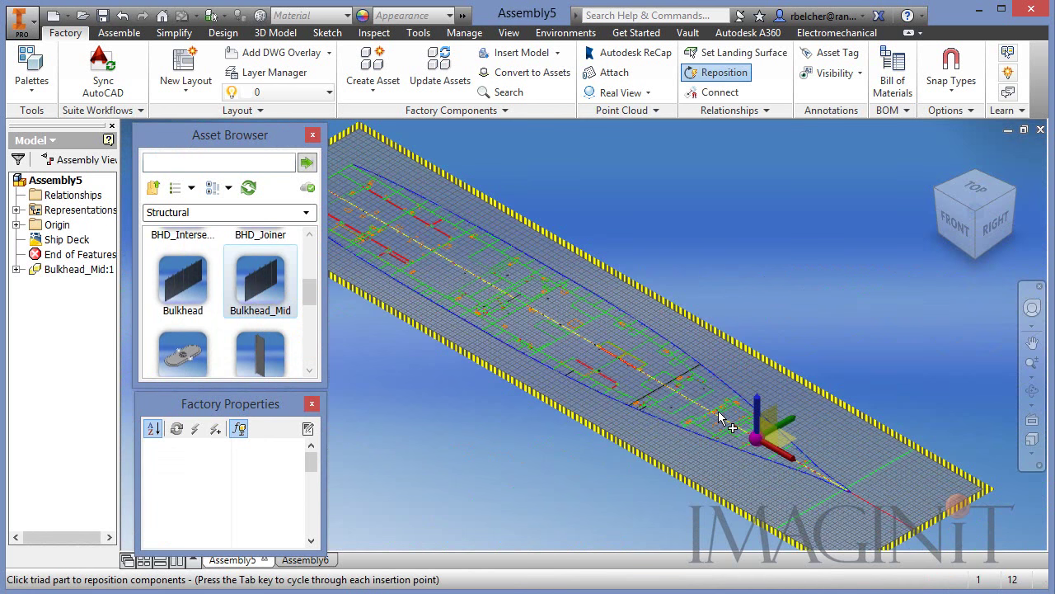
pyautogui.press('F5')
pyautogui.moveTo(608, 434); pyautogui.dragTo(753, 346, button='middle')
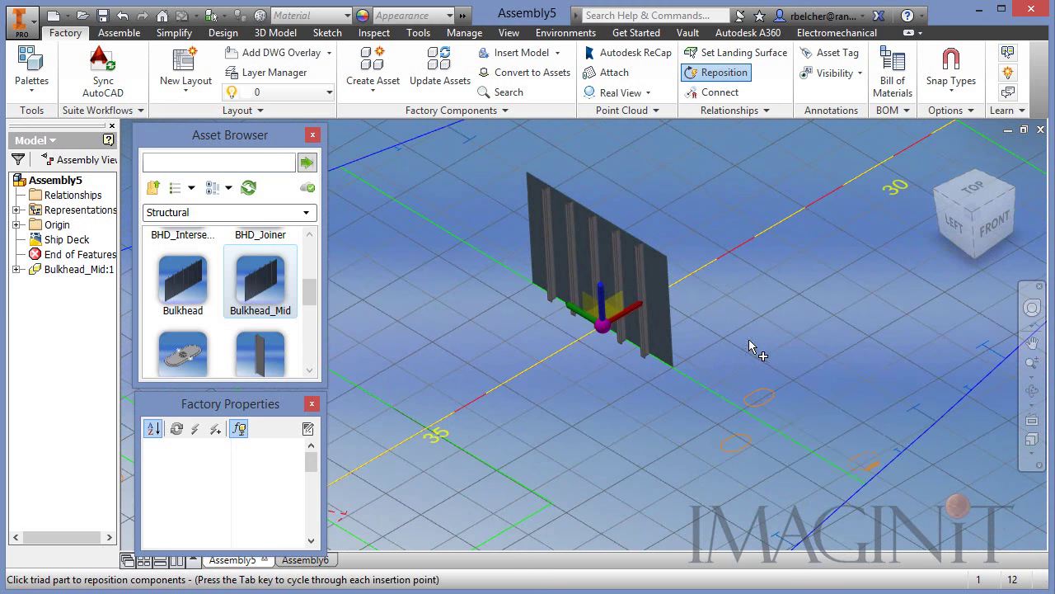
pyautogui.rightClick(752, 346)
pyautogui.click(771, 345)
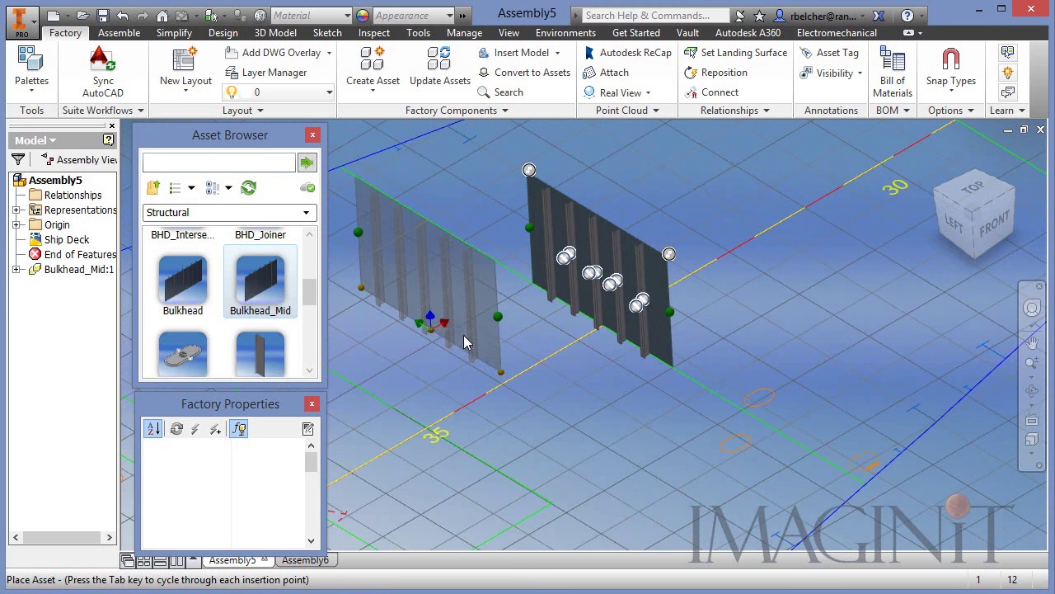
pyautogui.press('Escape')
# - Set the bulkhead's BHD_Length to 541.977 in by measuring the green transverse line, and update the asset
pyautogui.moveTo(429, 334); pyautogui.dragTo(460, 329, button='middle')
pyautogui.click(610, 243)
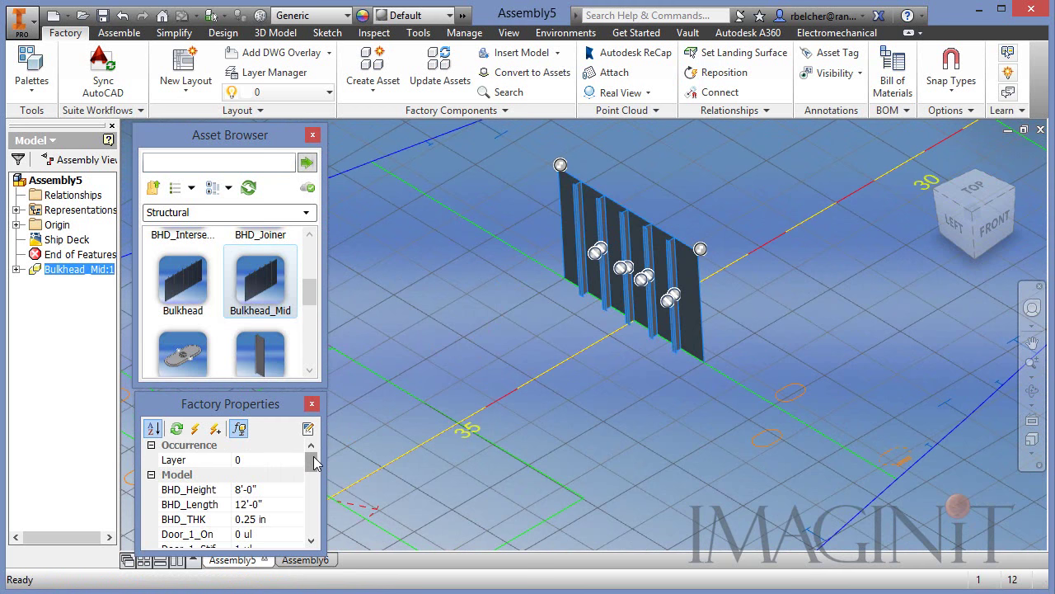
pyautogui.moveTo(313, 463); pyautogui.dragTo(318, 445)
pyautogui.click(277, 504)
pyautogui.rightClick(277, 504)
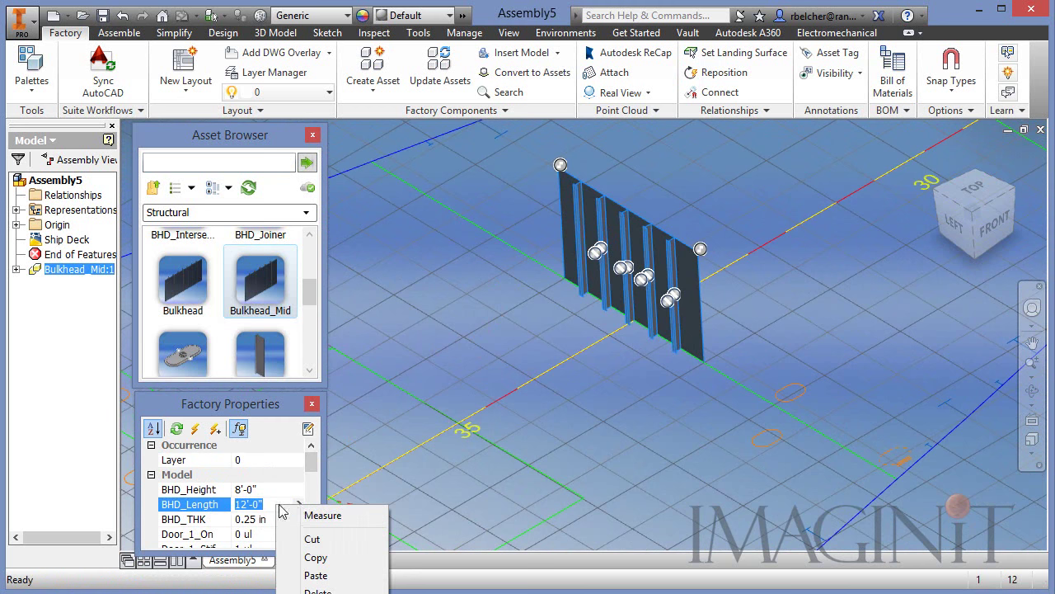
pyautogui.click(313, 509)
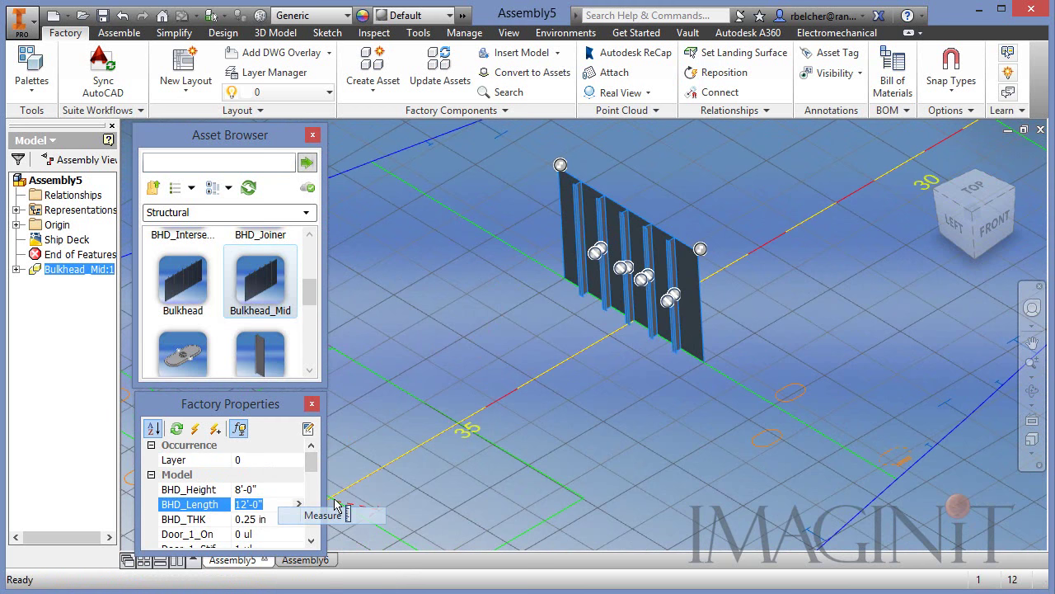
pyautogui.click(506, 241)
pyautogui.click(194, 428)
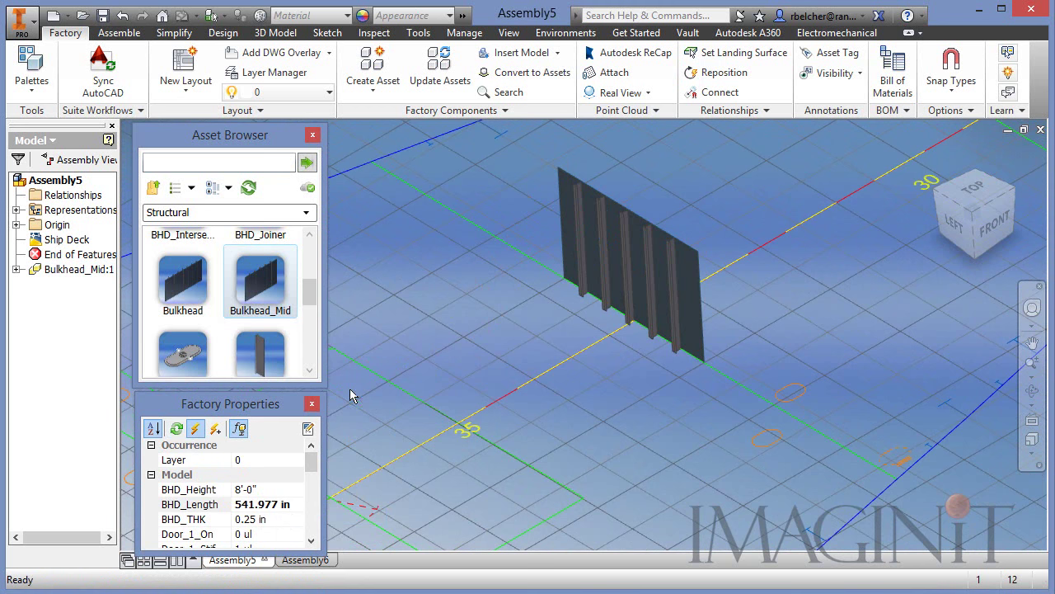
pyautogui.moveTo(417, 370); pyautogui.dragTo(498, 380, button='middle')
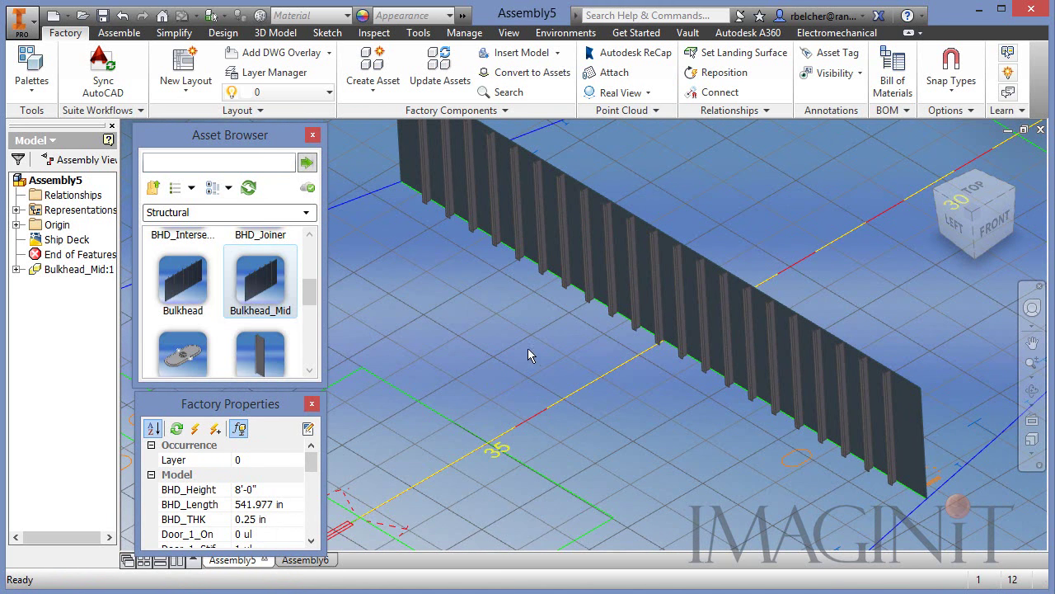
# - Set Door_1_On and Door_2_On to 1 for the bulkhead and update the asset
pyautogui.click(625, 257)
pyautogui.moveTo(311, 467); pyautogui.dragTo(310, 481)
pyautogui.click(262, 491)
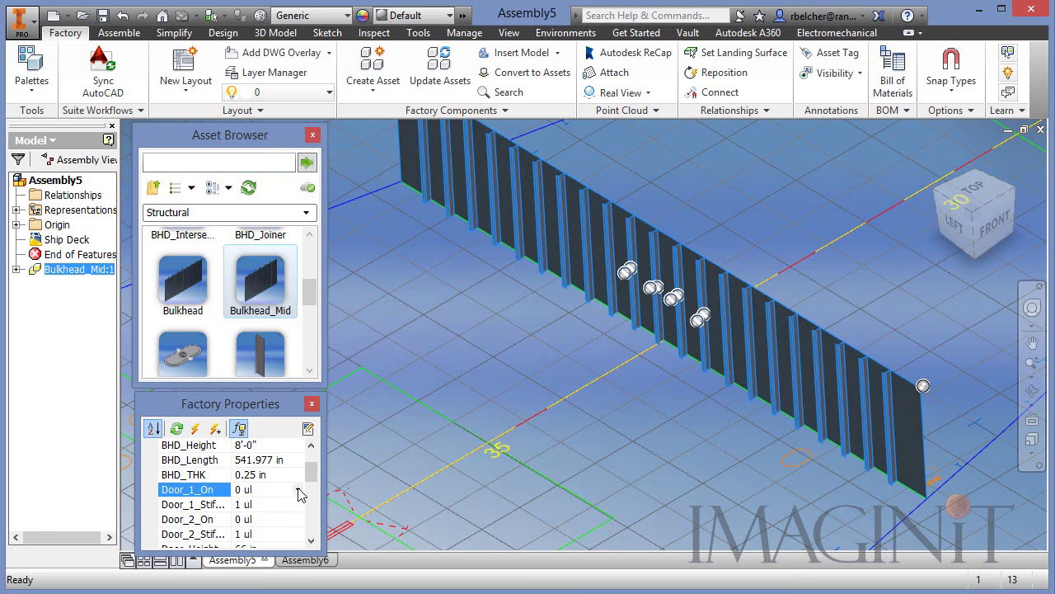
pyautogui.click(298, 491)
pyautogui.click(252, 517)
pyautogui.click(258, 520)
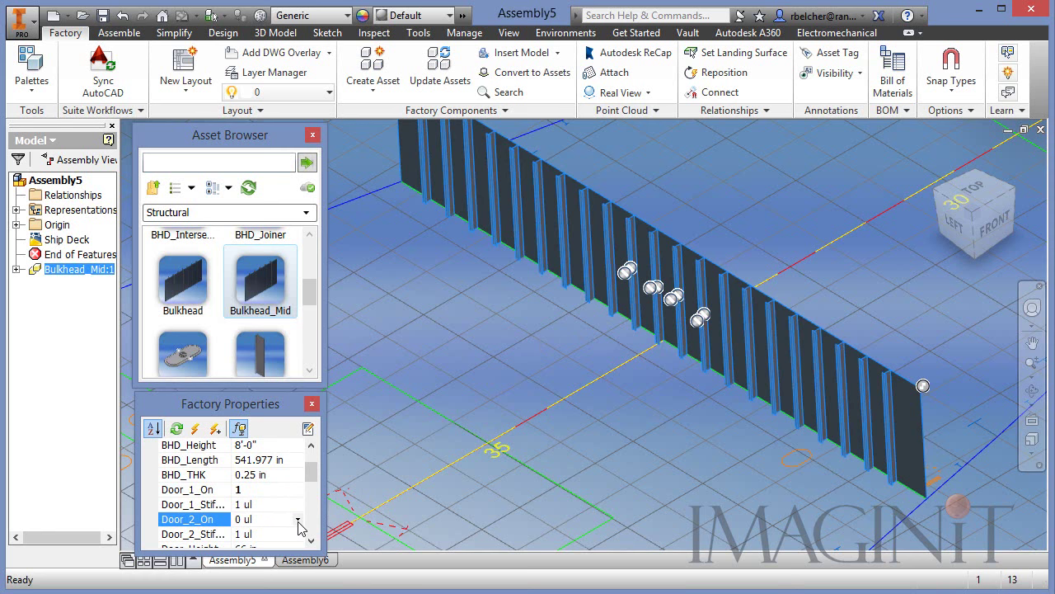
pyautogui.click(298, 519)
pyautogui.click(241, 544)
pyautogui.click(195, 430)
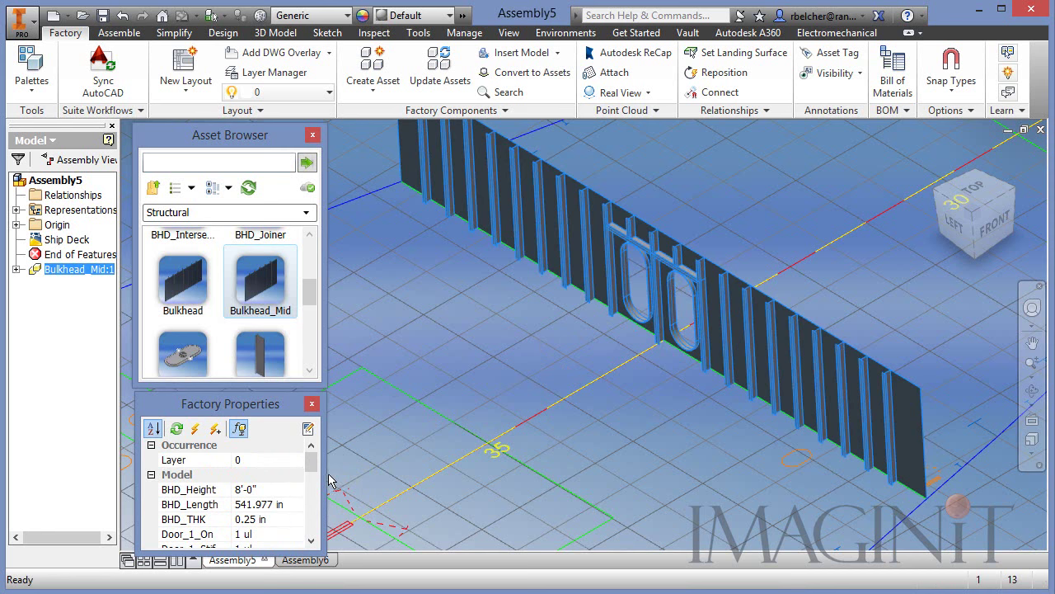
# - Set the stiffener parameters for door 1 and door 2 of the bulkhead to 03
pyautogui.scroll(-1, 312, 461)
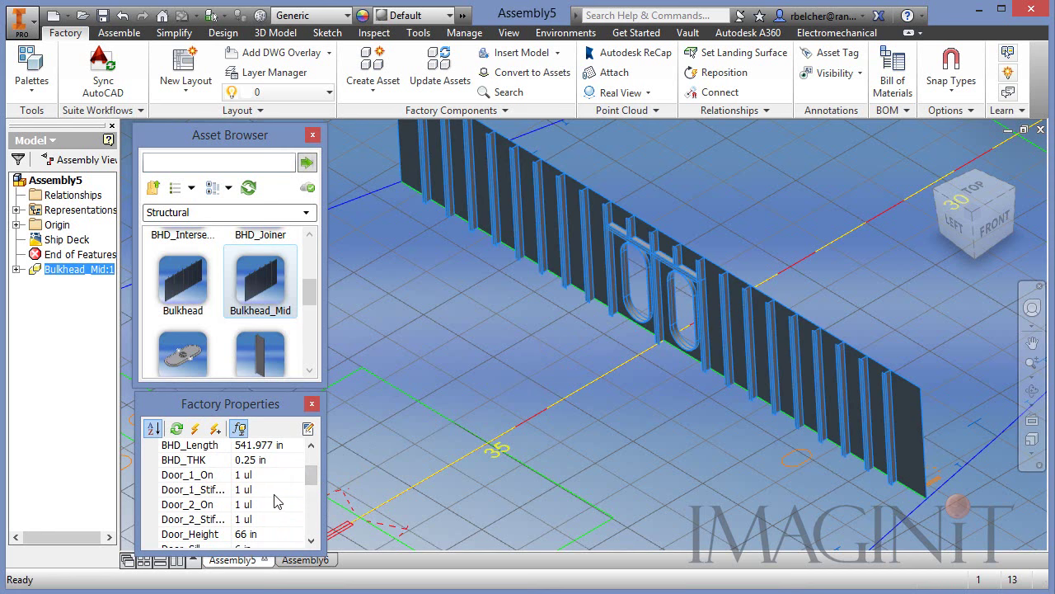
pyautogui.click(296, 491)
pyautogui.click(298, 490)
pyautogui.click(254, 534)
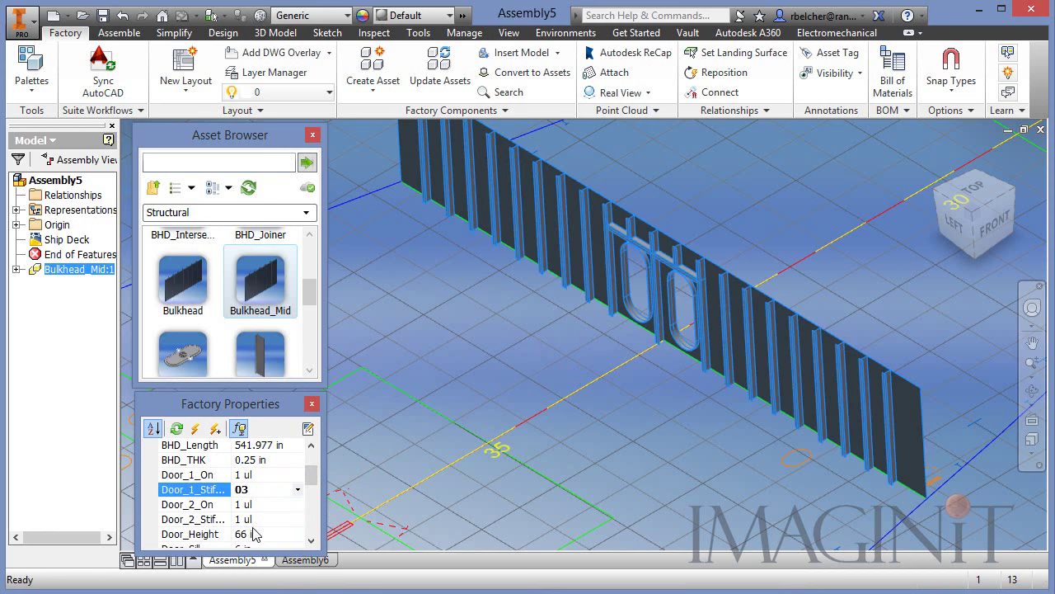
pyautogui.click(278, 519)
pyautogui.click(298, 524)
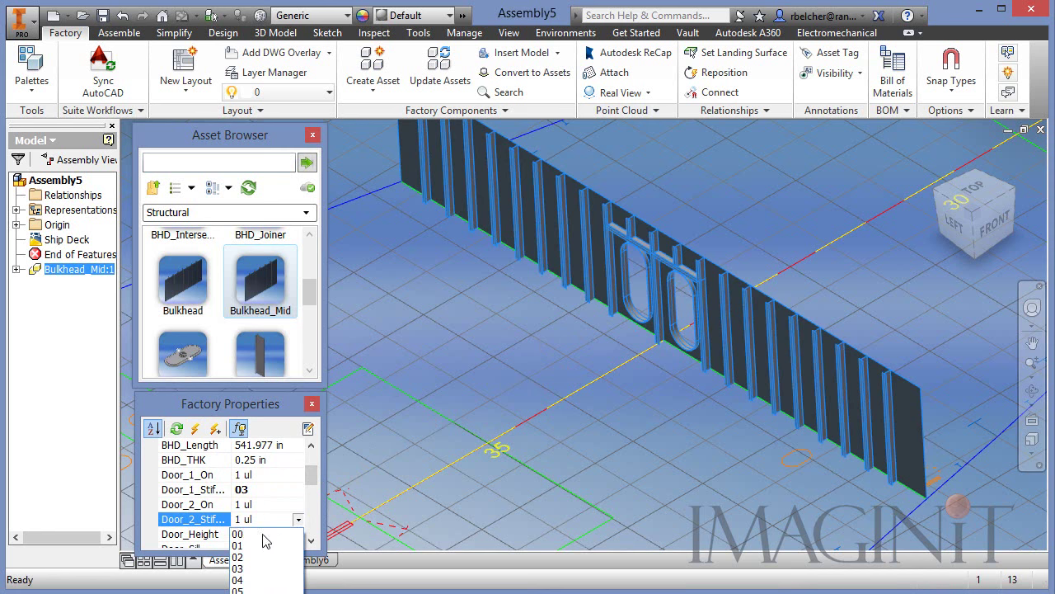
pyautogui.click(257, 566)
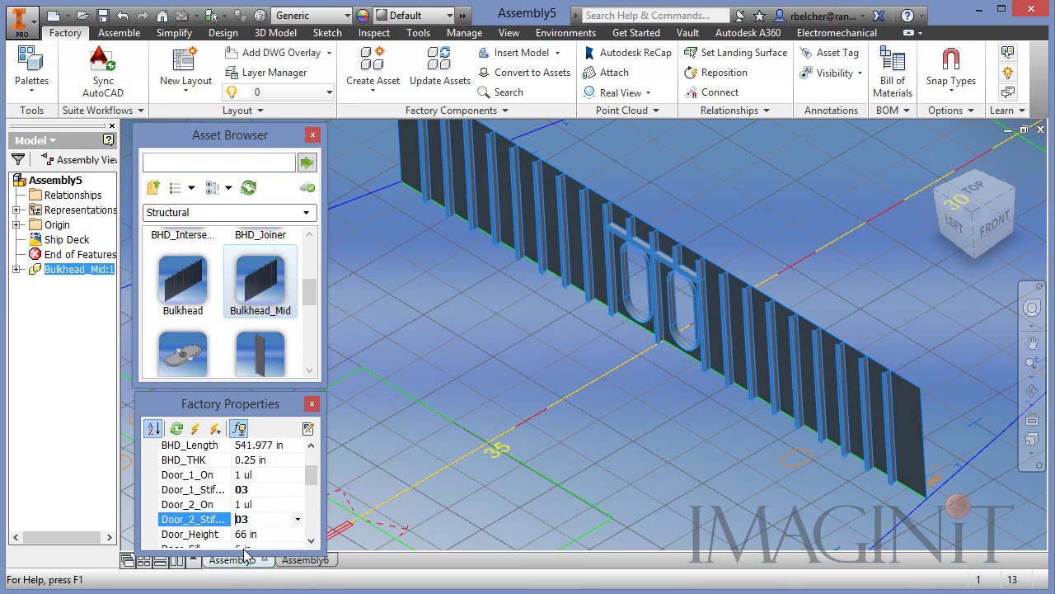
# - Update the bulkhead with the new door stiffener positions and set the on/off parameter for ZBHD_Angle1 to 1
pyautogui.click(195, 429)
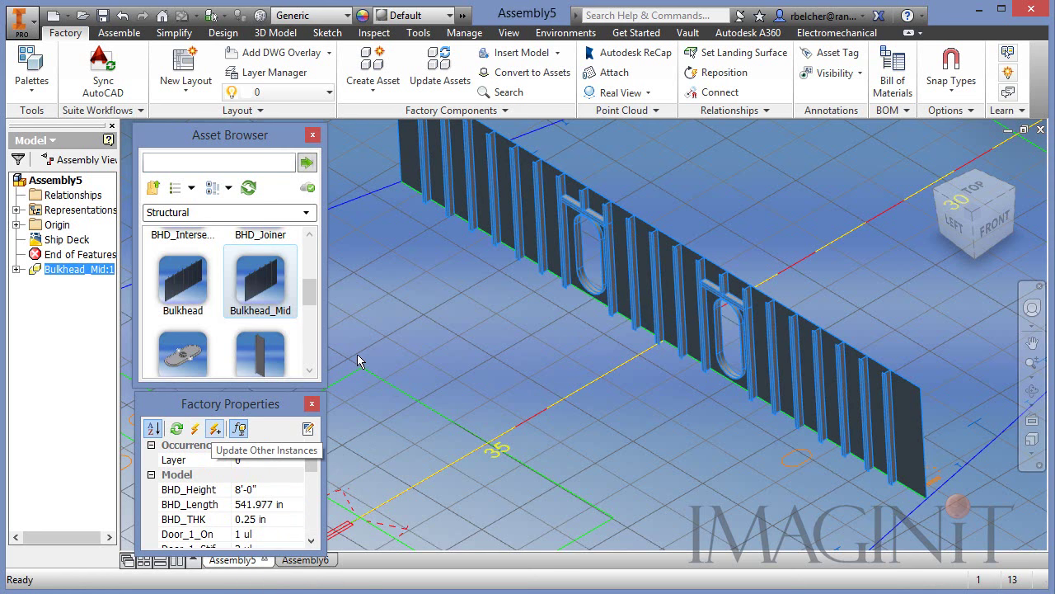
pyautogui.moveTo(425, 324); pyautogui.dragTo(449, 326, button='middle')
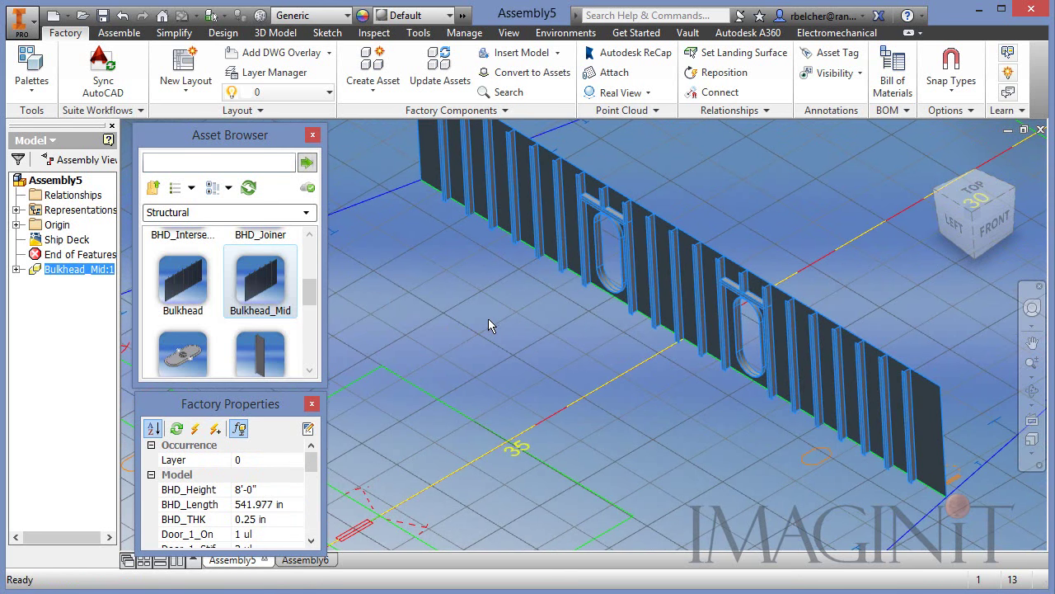
pyautogui.moveTo(311, 464); pyautogui.dragTo(310, 512)
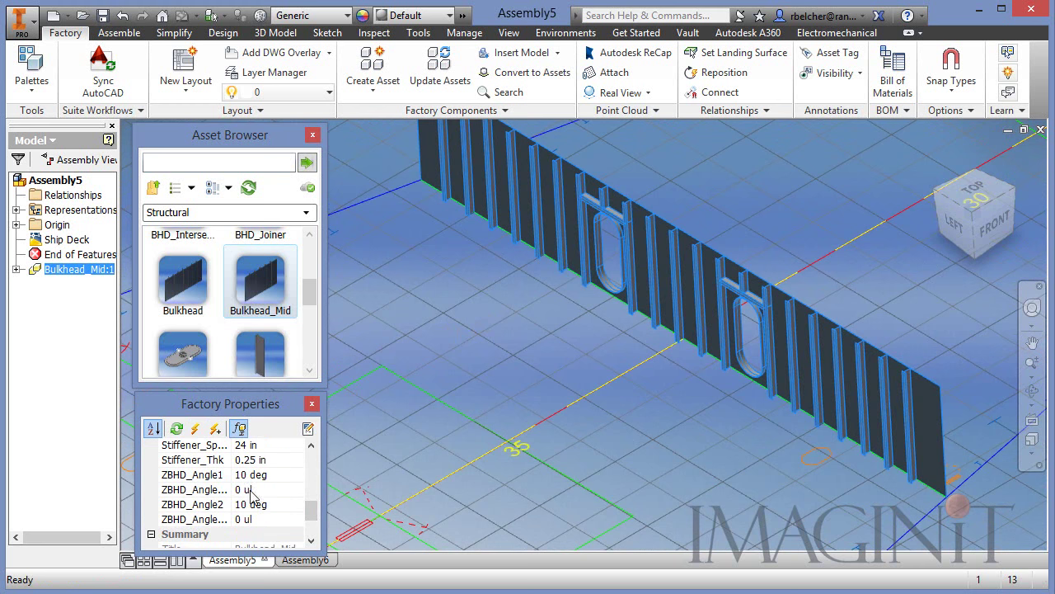
pyautogui.click(251, 495)
pyautogui.click(297, 490)
pyautogui.click(253, 519)
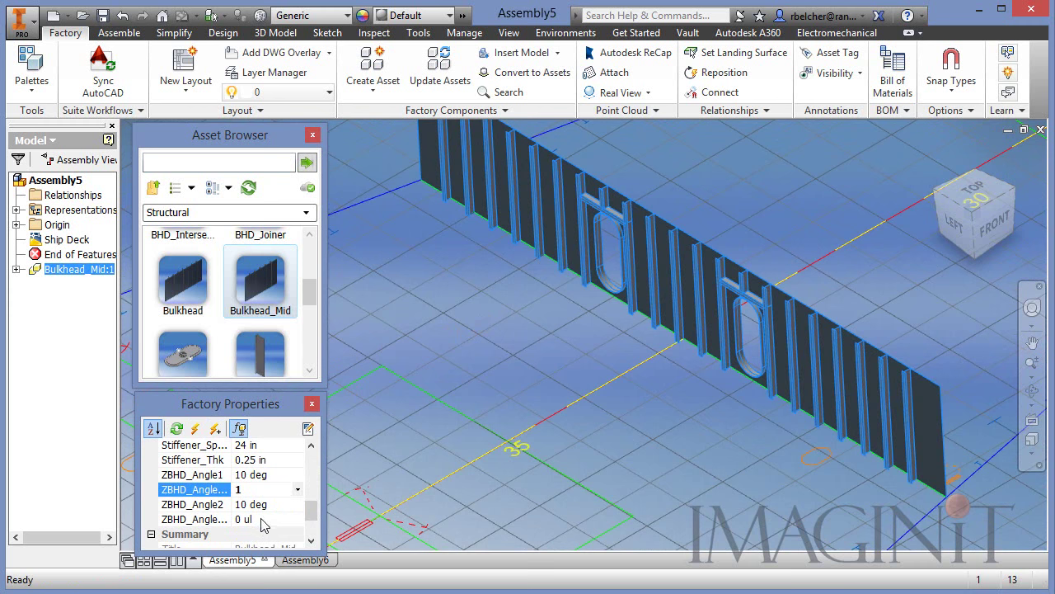
# - Set the on/off parameter for ZBHD_Angle2 to 1, update the bulkhead asset and deselect it
pyautogui.click(262, 523)
pyautogui.click(299, 520)
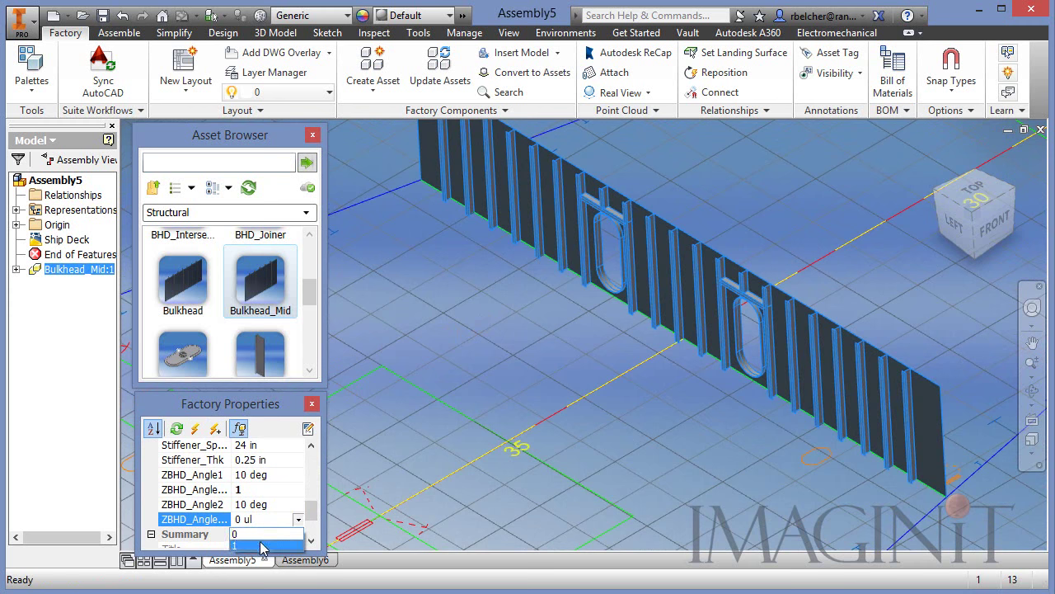
pyautogui.click(259, 548)
pyautogui.click(198, 430)
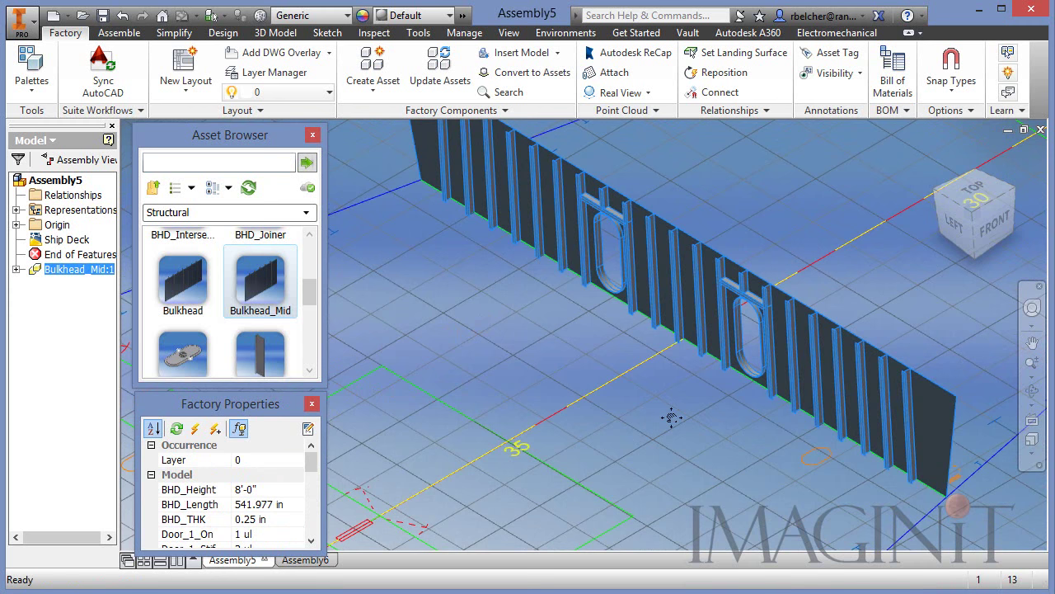
pyautogui.moveTo(672, 417); pyautogui.dragTo(604, 455, button='middle')
pyautogui.moveTo(511, 431); pyautogui.dragTo(587, 430, button='middle')
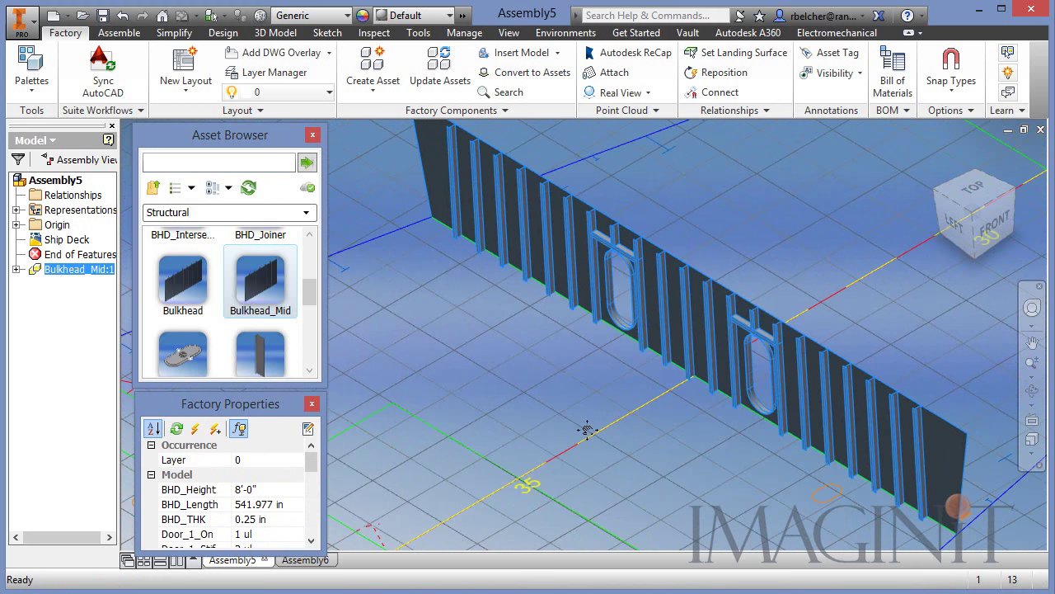
pyautogui.click(525, 389)
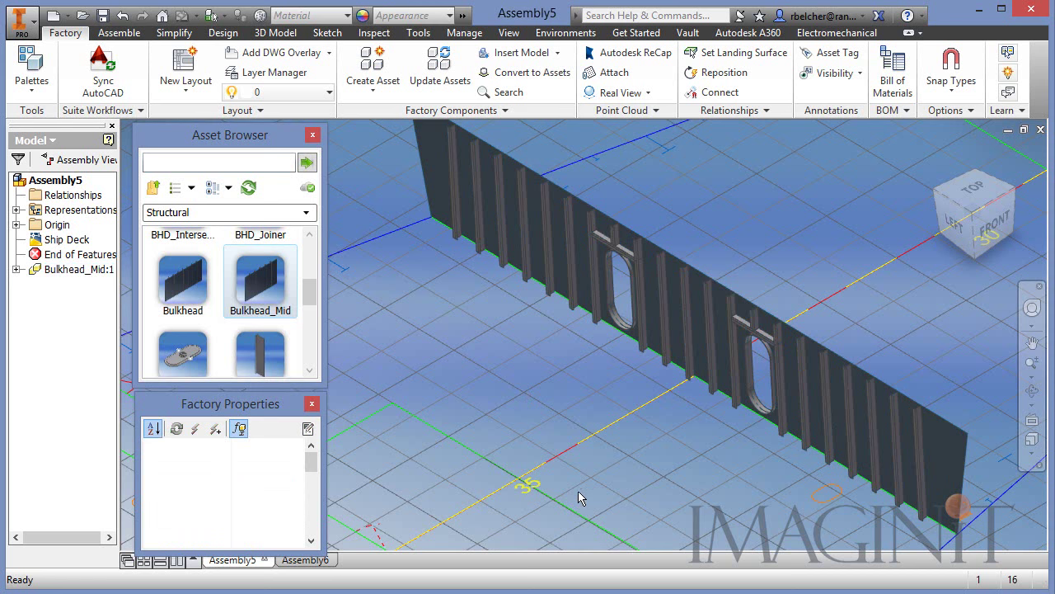
# - Place one rectangular duct from the Ship Design HVAC assets upright beside the blue deck edge line, near its short tick mark, and finish the placement
pyautogui.moveTo(458, 405); pyautogui.dragTo(693, 423, button='middle')
pyautogui.scroll(2, 500, 342)
pyautogui.scroll(-5, 496, 344)
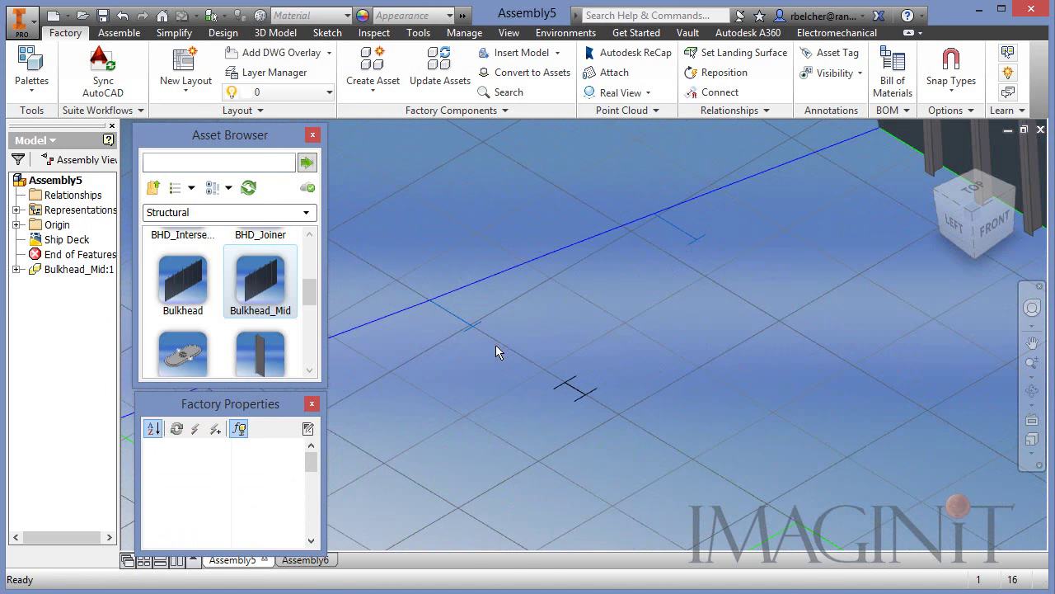
pyautogui.moveTo(527, 319); pyautogui.dragTo(556, 363, button='middle')
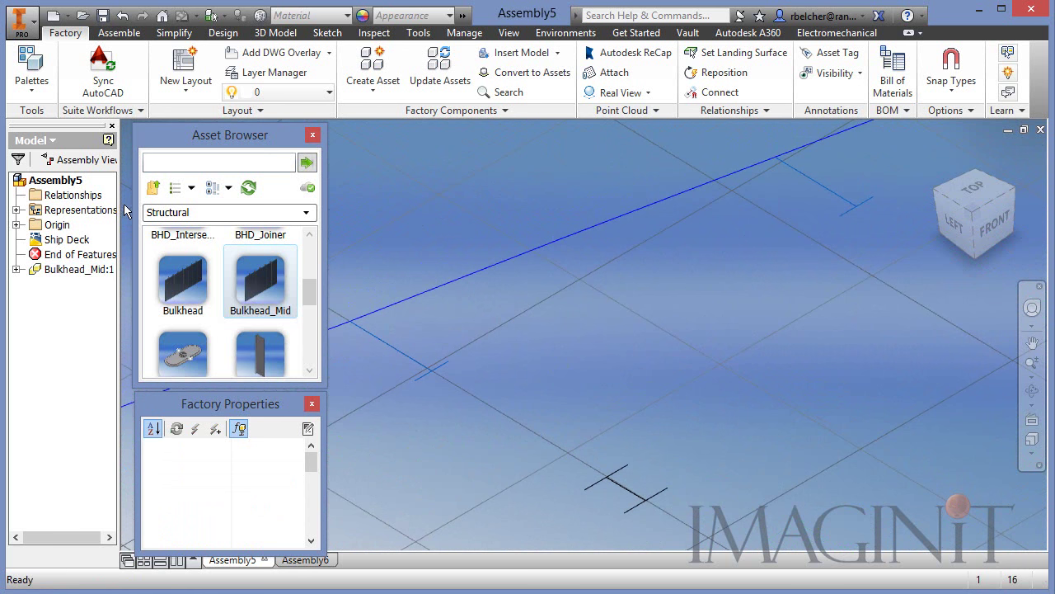
pyautogui.click(153, 188)
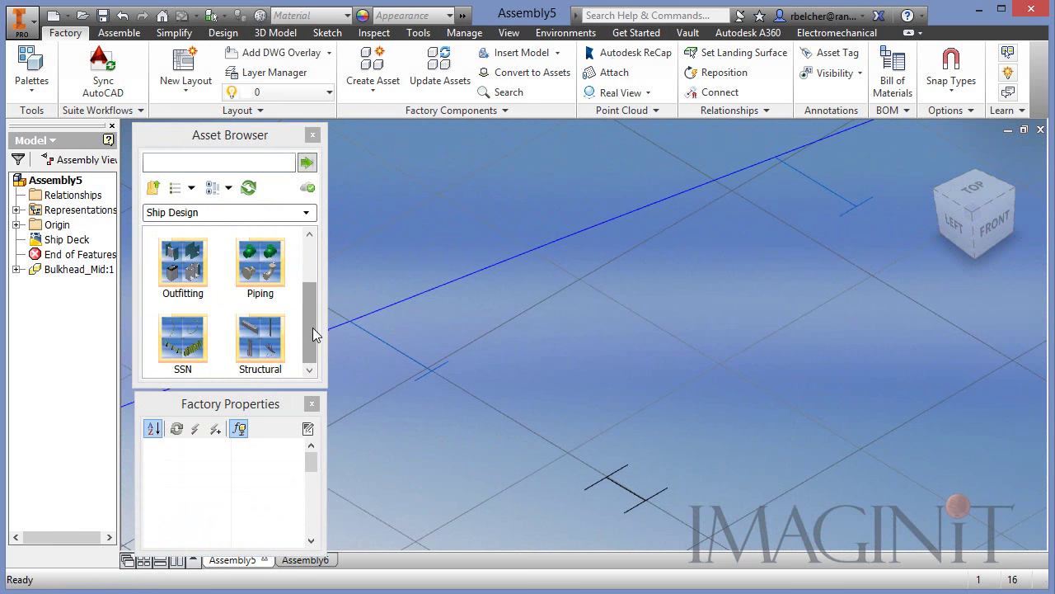
pyautogui.moveTo(313, 333)
pyautogui.mouseDown()
pyautogui.moveTo(314, 280)
pyautogui.moveTo(313, 350)
pyautogui.mouseUp()
pyautogui.doubleClick(257, 272)
pyautogui.moveTo(183, 288); pyautogui.dragTo(458, 346)
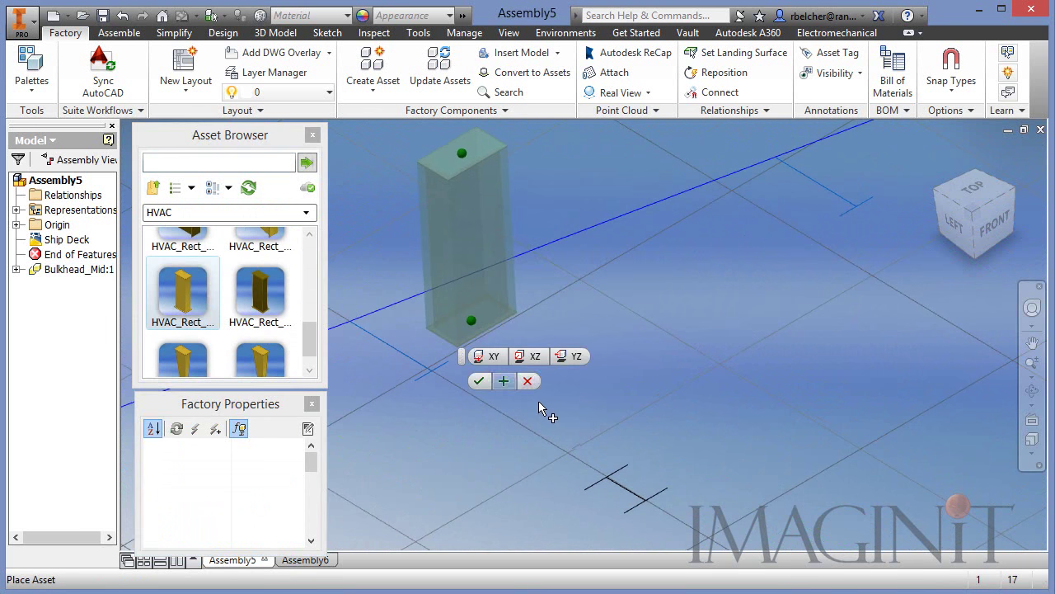
pyautogui.click(479, 381)
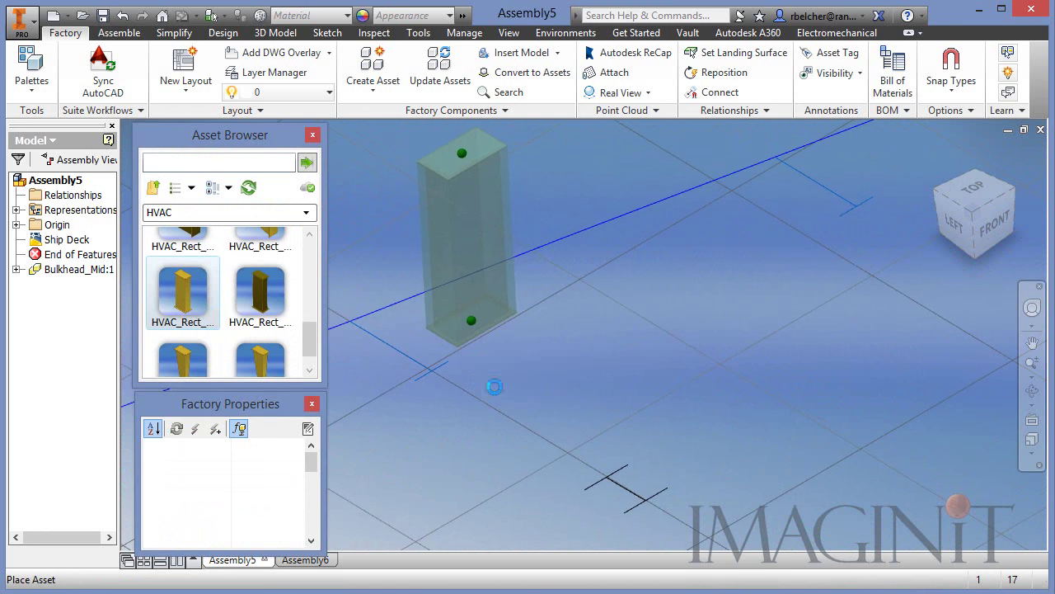
pyautogui.rightClick(605, 351)
pyautogui.click(619, 352)
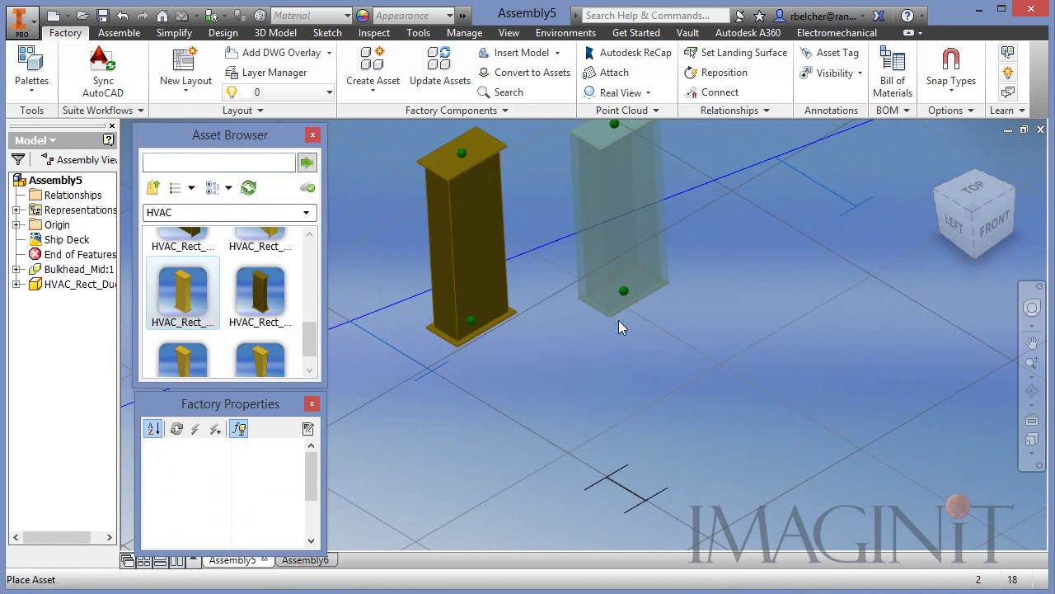
# - Set the rectangular duct's length to 7 ft
pyautogui.click(469, 284)
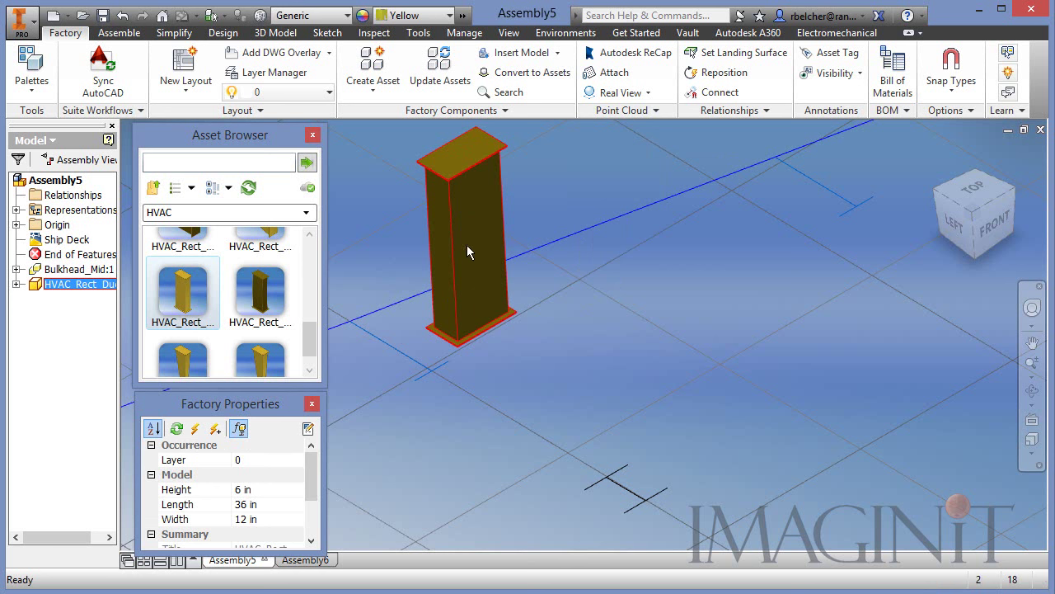
pyautogui.click(266, 505)
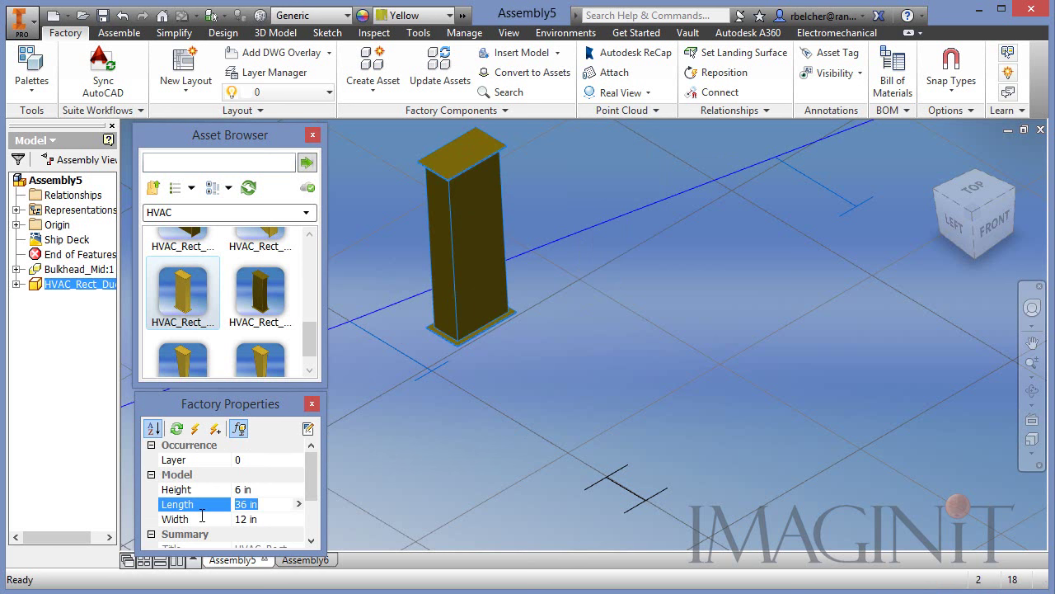
pyautogui.write("7'")
pyautogui.press('Return')
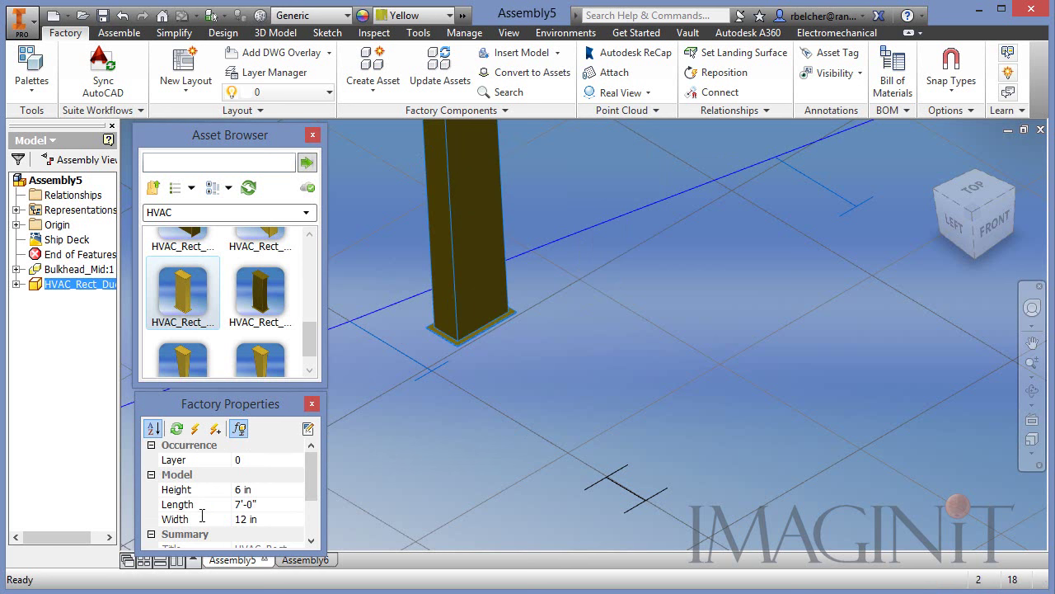
# - Ground the upright rectangular duct so that it is fixed in place
pyautogui.moveTo(629, 330); pyautogui.dragTo(661, 386, button='middle')
pyautogui.scroll(3, 661, 387)
pyautogui.moveTo(661, 311); pyautogui.dragTo(617, 314, button='middle')
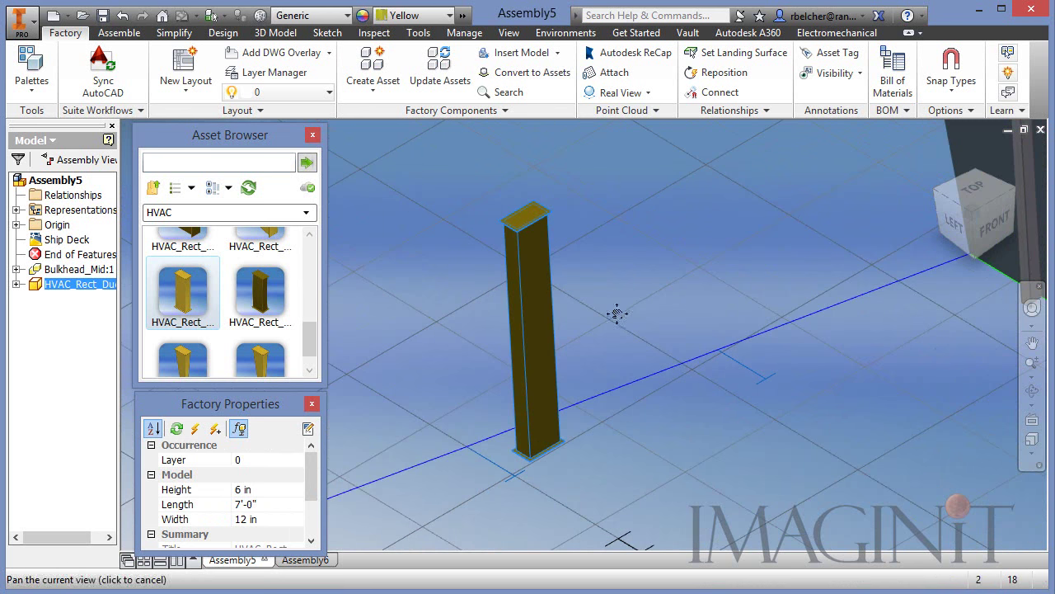
pyautogui.rightClick(540, 314)
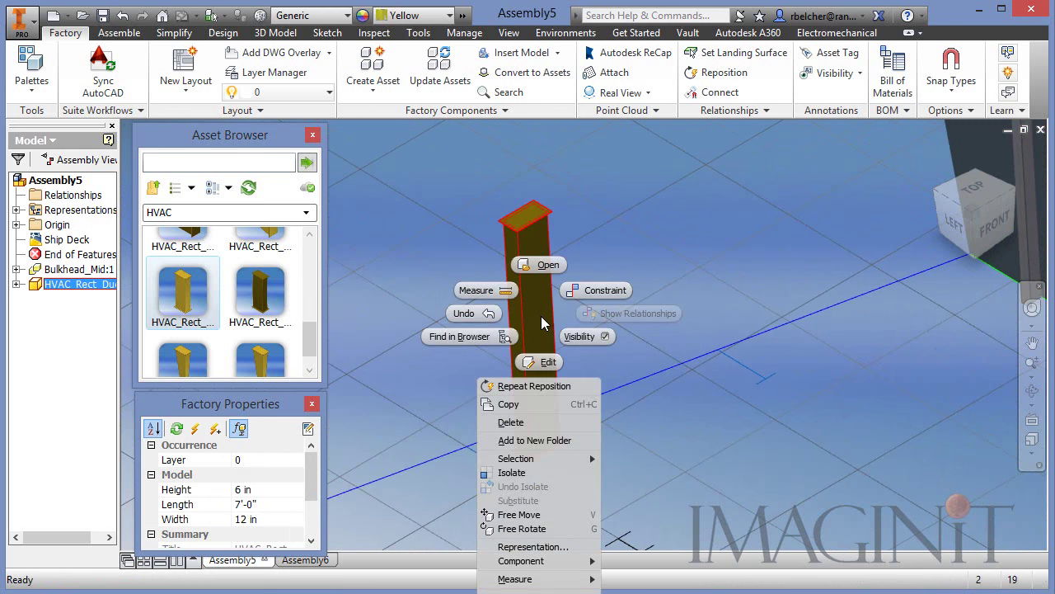
pyautogui.click(650, 426)
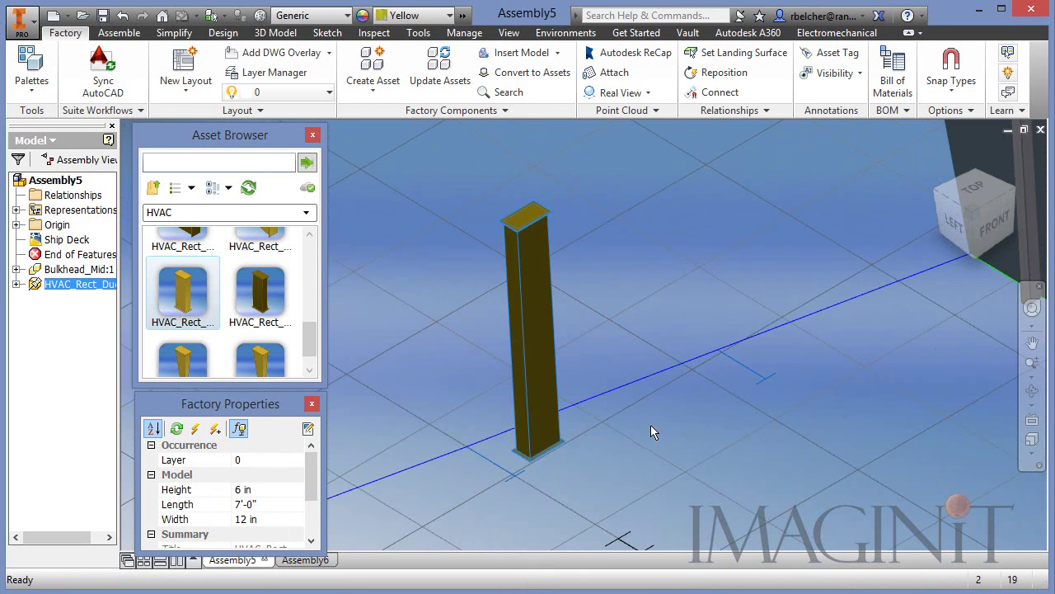
# - Connect a rectangular bend asset to the open upper end of the upright duct and finish the placement
pyautogui.moveTo(607, 265); pyautogui.dragTo(652, 307, button='middle')
pyautogui.moveTo(313, 354); pyautogui.dragTo(313, 290)
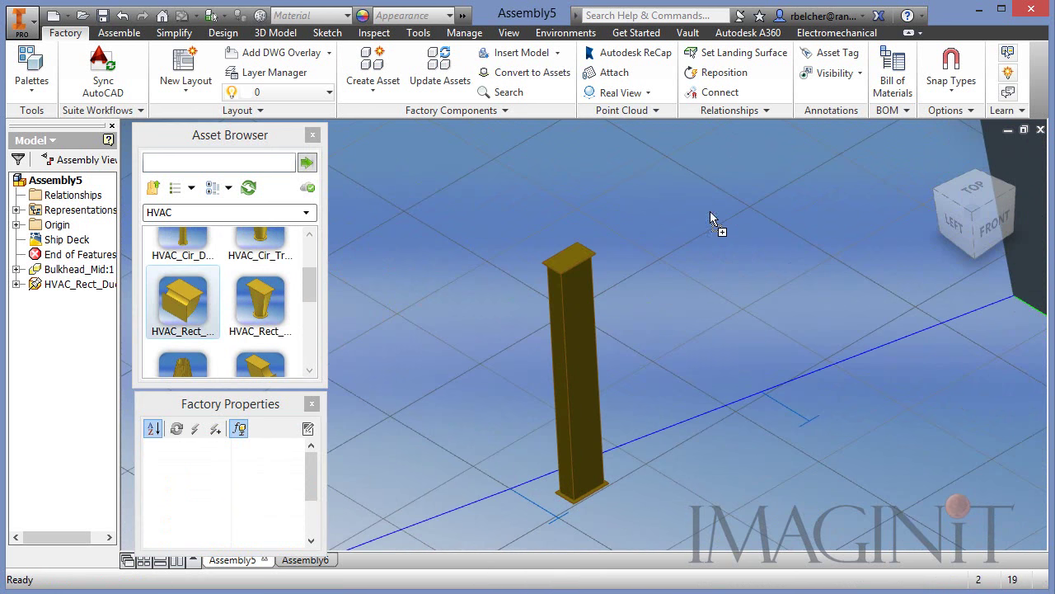
pyautogui.moveTo(710, 211); pyautogui.dragTo(700, 211)
pyautogui.scroll(-3, 590, 208)
pyautogui.moveTo(462, 310); pyautogui.dragTo(516, 301, button='middle')
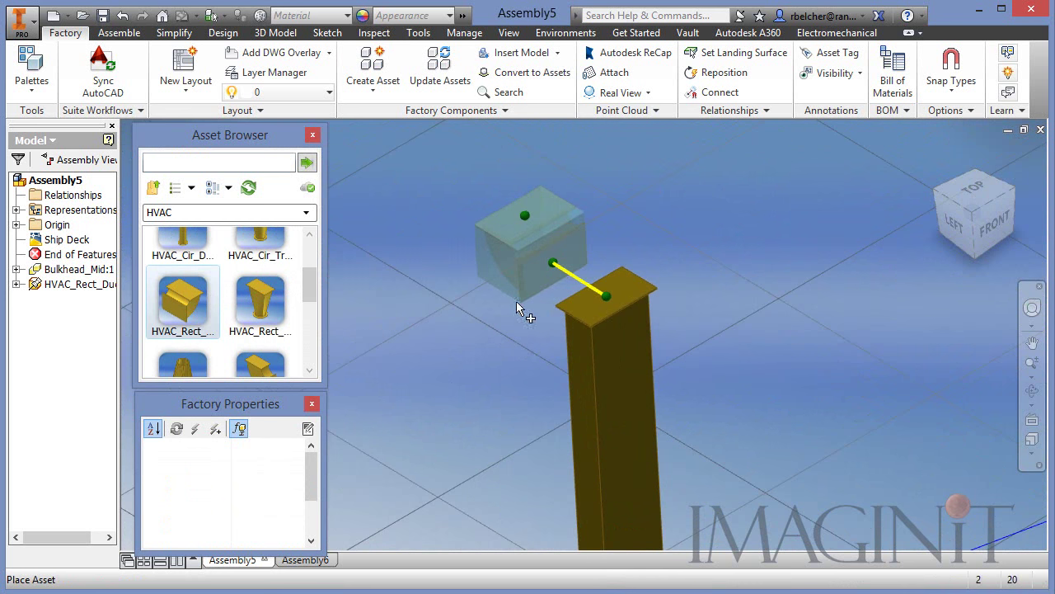
pyautogui.moveTo(516, 303); pyautogui.dragTo(540, 311)
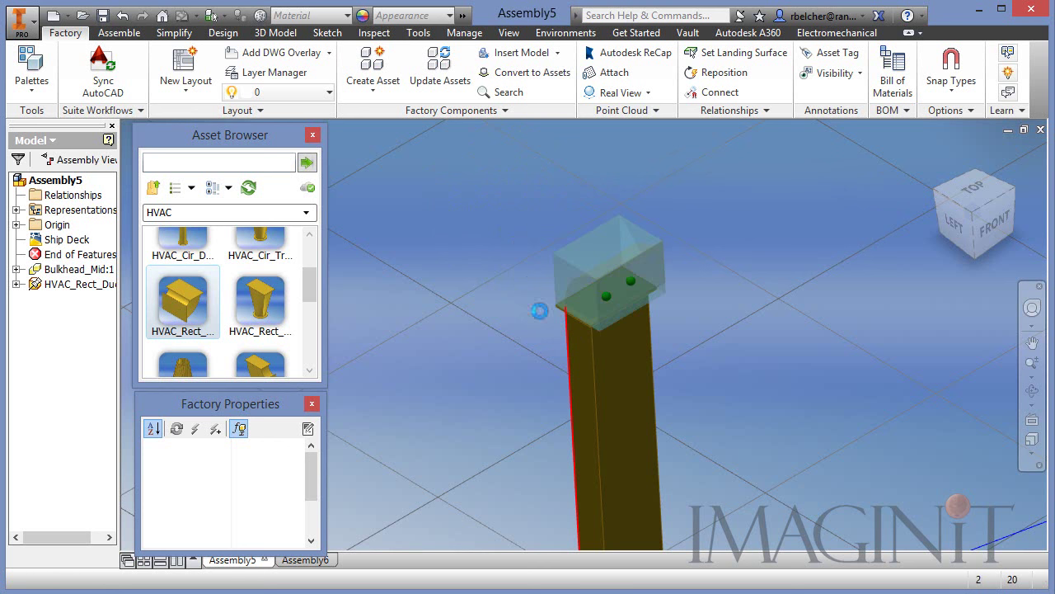
pyautogui.rightClick(490, 280)
pyautogui.click(506, 282)
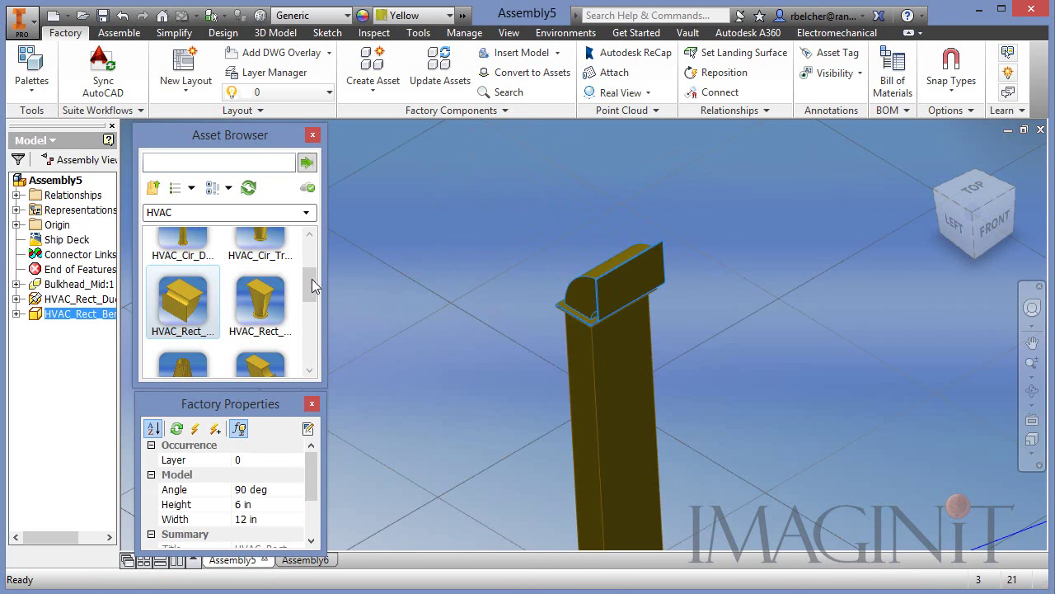
# - Connect a rectangular duct horizontally to the open end of the bend and finish the placement
pyautogui.moveTo(312, 278); pyautogui.dragTo(318, 337)
pyautogui.moveTo(183, 277); pyautogui.dragTo(768, 313)
pyautogui.moveTo(765, 353); pyautogui.dragTo(730, 260, button='middle')
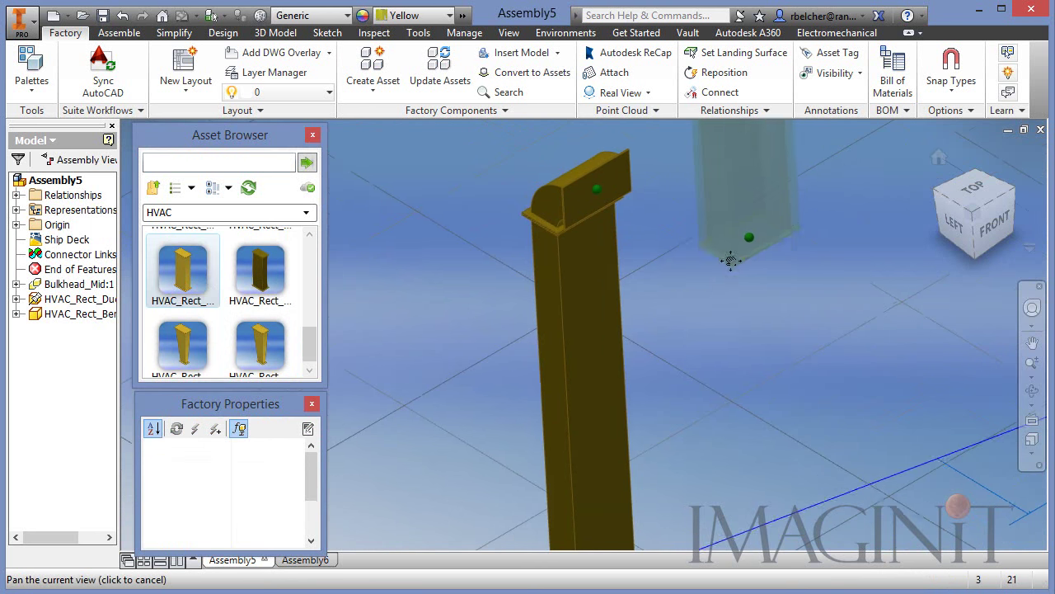
pyautogui.click(598, 220)
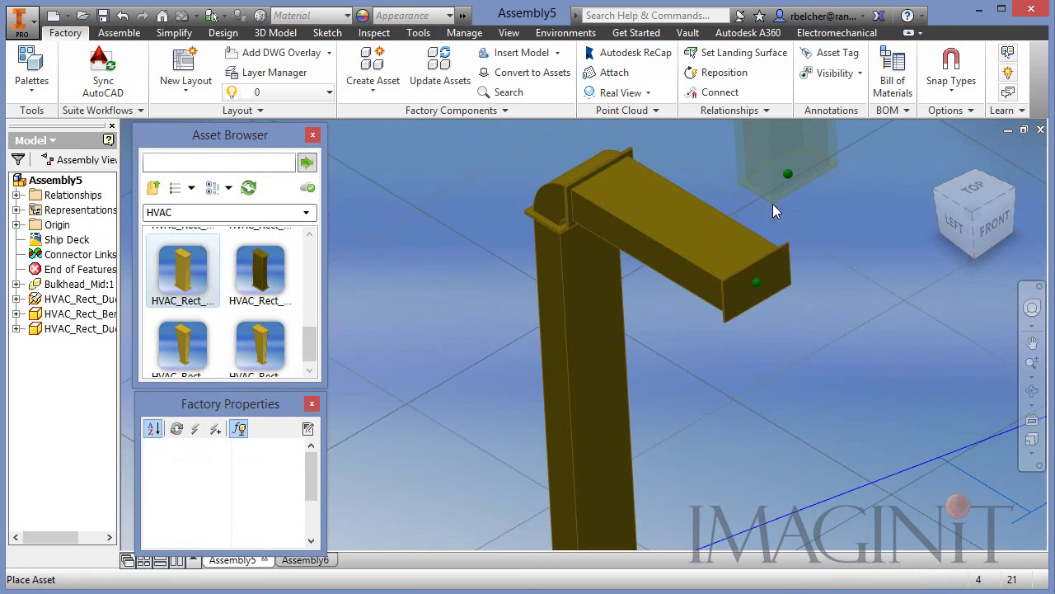
pyautogui.press('Escape')
# - Connect the curved rectangular fitting with two outlets to the free end of the horizontal duct and finish the placement
pyautogui.scroll(-2, 792, 224)
pyautogui.moveTo(794, 230); pyautogui.dragTo(698, 287, button='middle')
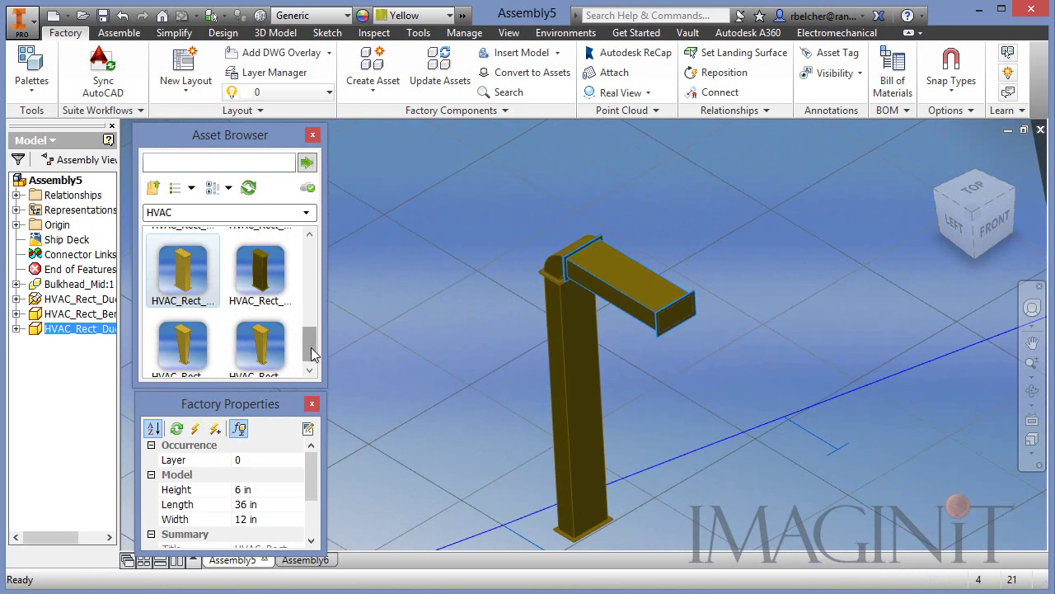
pyautogui.moveTo(313, 353); pyautogui.dragTo(313, 321)
pyautogui.click(261, 328)
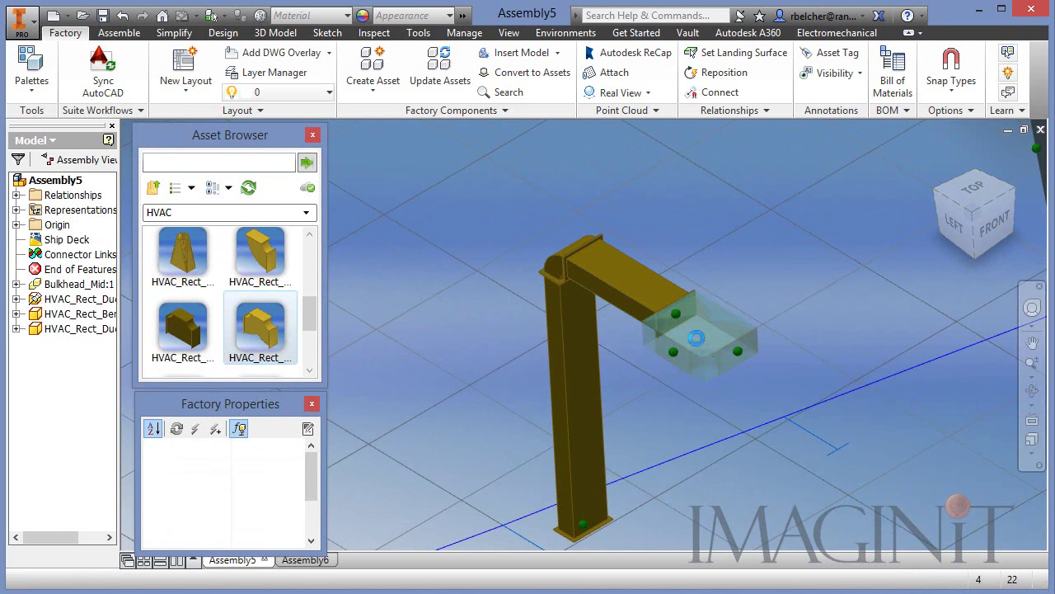
pyautogui.click(697, 338)
pyautogui.rightClick(492, 221)
pyautogui.click(513, 231)
pyautogui.moveTo(480, 292); pyautogui.dragTo(489, 218, button='middle')
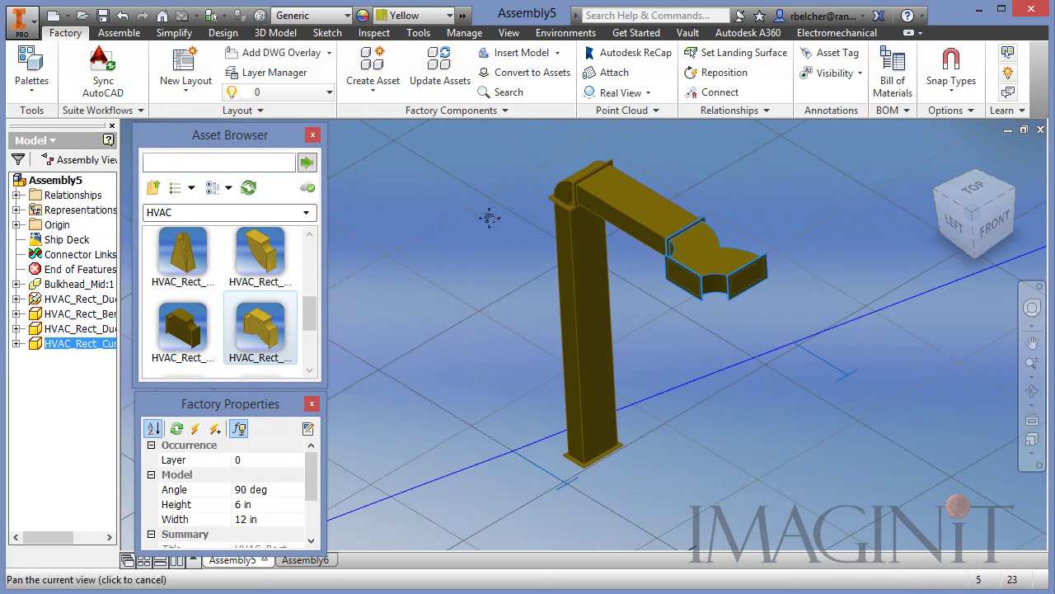
pyautogui.press('Escape')
# - Connect a rectangular duct to each of the two outlets of the curved fitting and finish the placement
pyautogui.moveTo(314, 318); pyautogui.dragTo(311, 344)
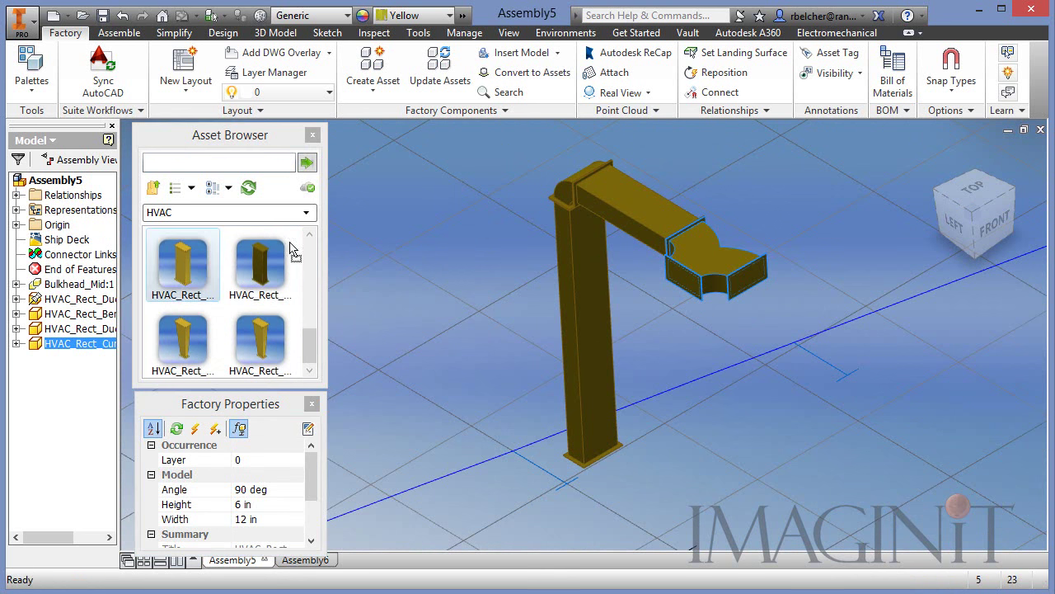
pyautogui.moveTo(261, 263); pyautogui.dragTo(670, 301)
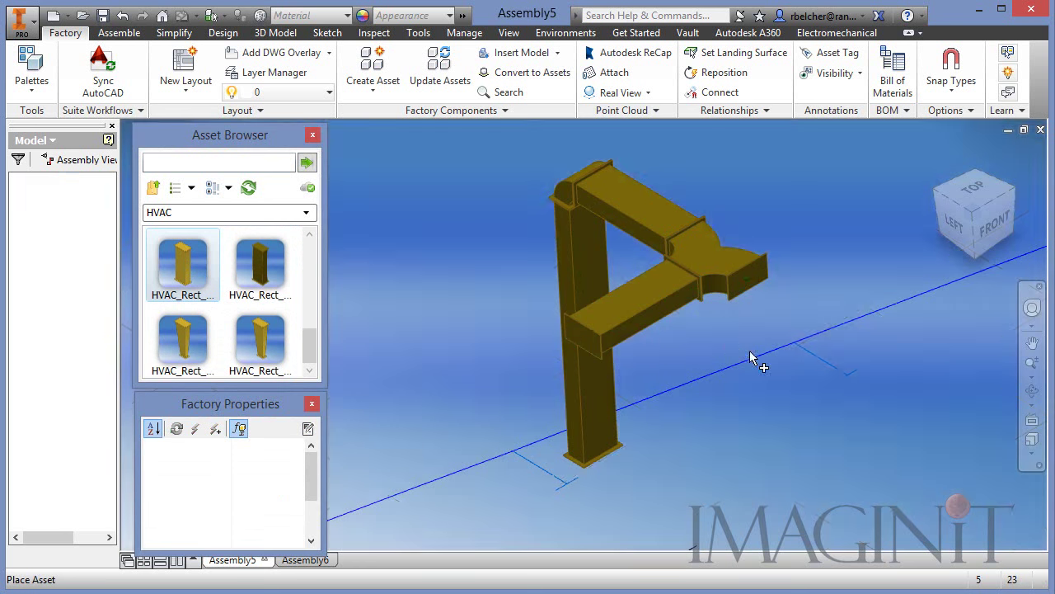
pyautogui.click(757, 298)
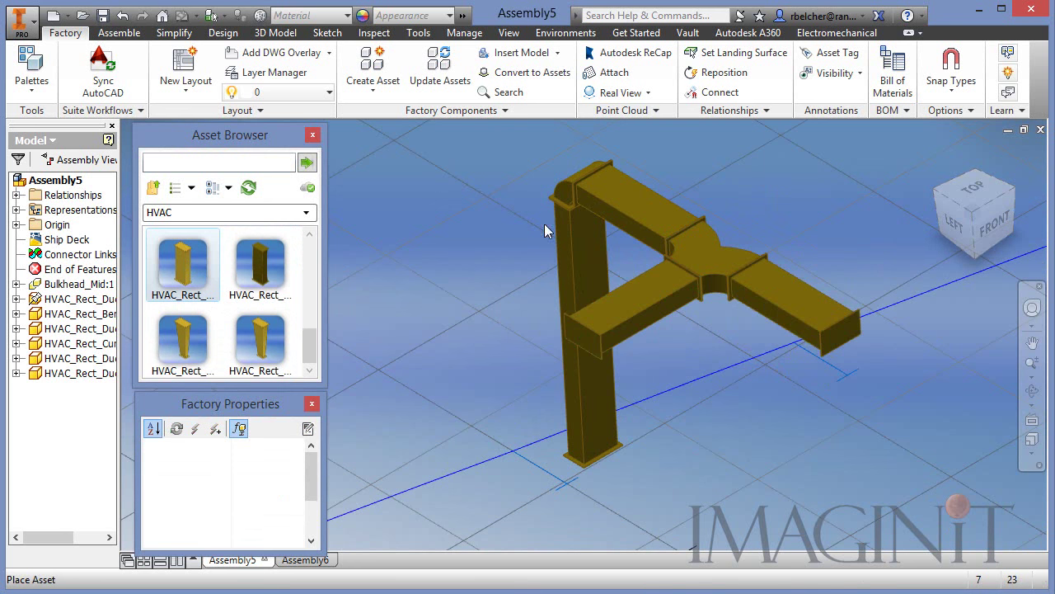
pyautogui.press('Escape')
# - Connect a rectangular-to-circular transition to the free end of the branch duct passing the upright duct, and finish the placement
pyautogui.moveTo(307, 346); pyautogui.dragTo(312, 321)
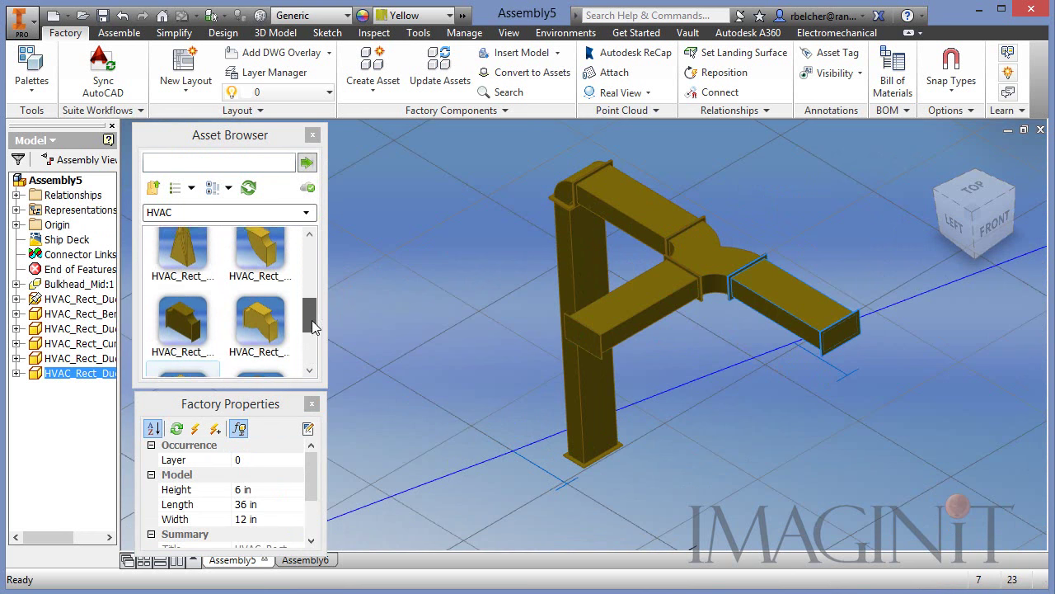
pyautogui.scroll(1, 313, 327)
pyautogui.moveTo(182, 264); pyautogui.dragTo(577, 358)
pyautogui.rightClick(444, 311)
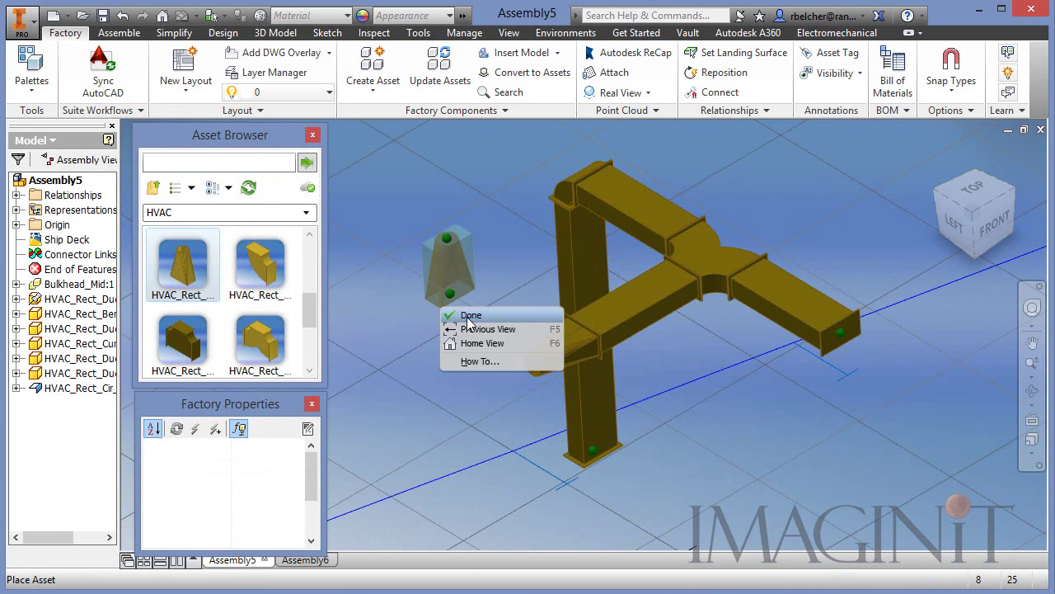
pyautogui.click(471, 315)
# - Connect a circular duct to the round end of the rectangular-to-circular transition
pyautogui.moveTo(311, 311); pyautogui.dragTo(311, 266)
pyautogui.moveTo(185, 309); pyautogui.dragTo(483, 455)
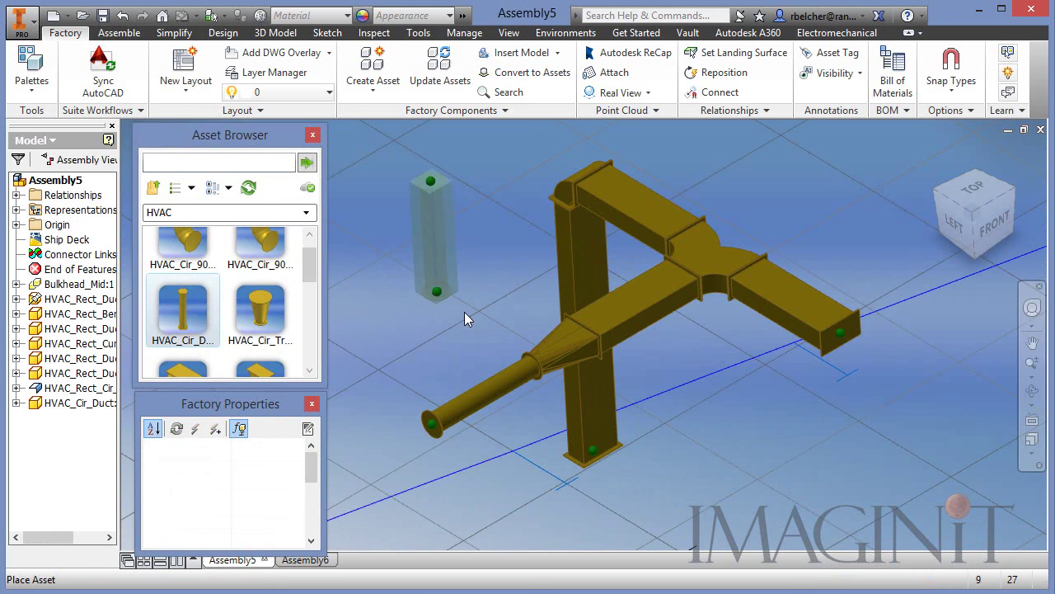
# - End the circular duct placement, then set the upright rectangular duct's width to 18 in and update the connected run
pyautogui.press('Escape')
pyautogui.moveTo(442, 297); pyautogui.dragTo(481, 282, button='middle')
pyautogui.click(483, 282)
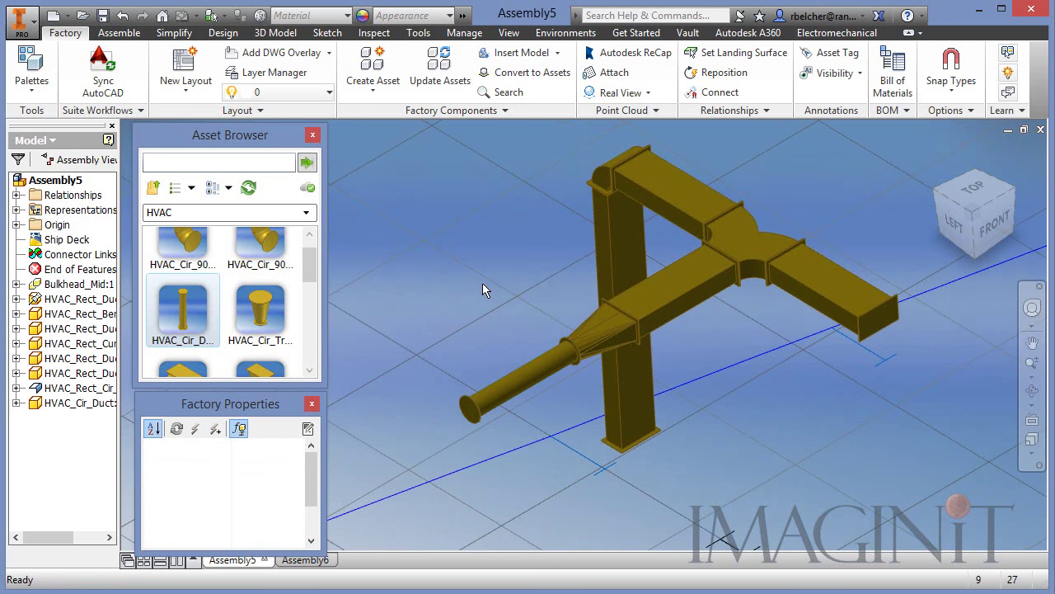
pyautogui.moveTo(482, 283); pyautogui.dragTo(491, 269, button='middle')
pyautogui.moveTo(585, 229); pyautogui.dragTo(565, 241, button='middle')
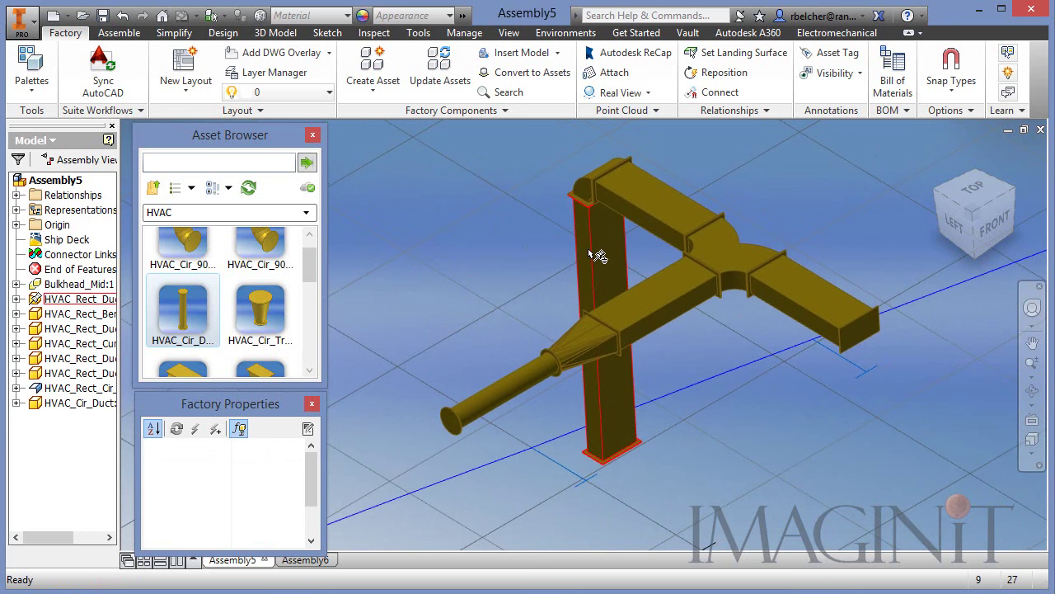
pyautogui.click(592, 250)
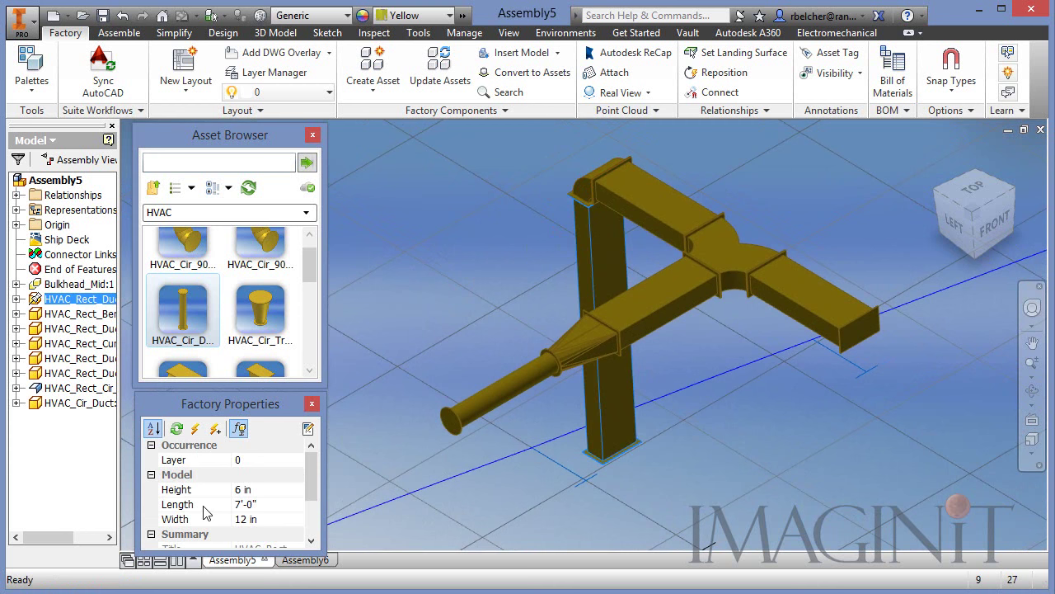
pyautogui.click(259, 519)
pyautogui.click(298, 520)
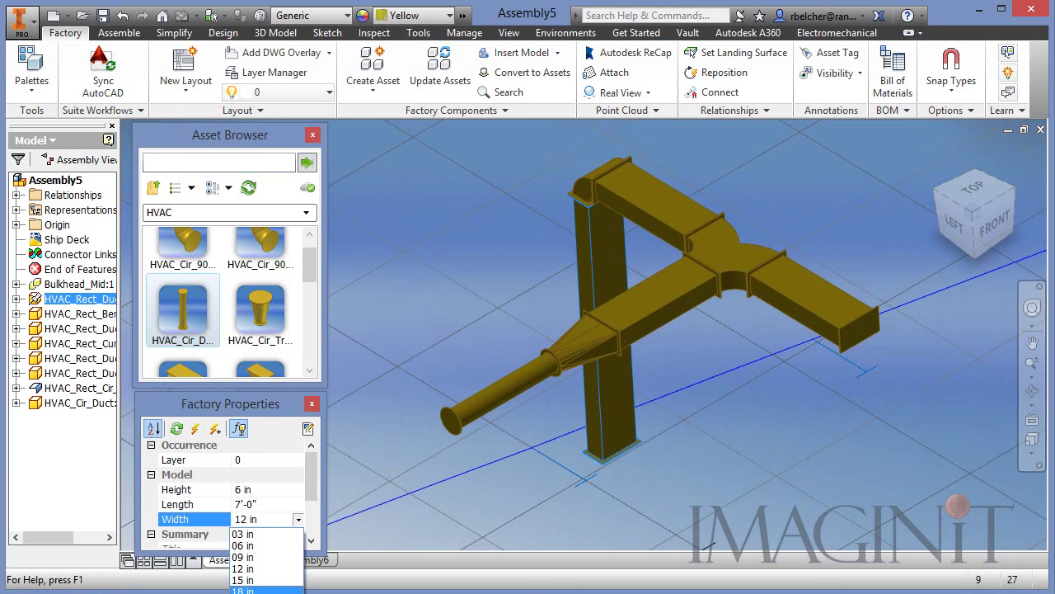
pyautogui.click(251, 589)
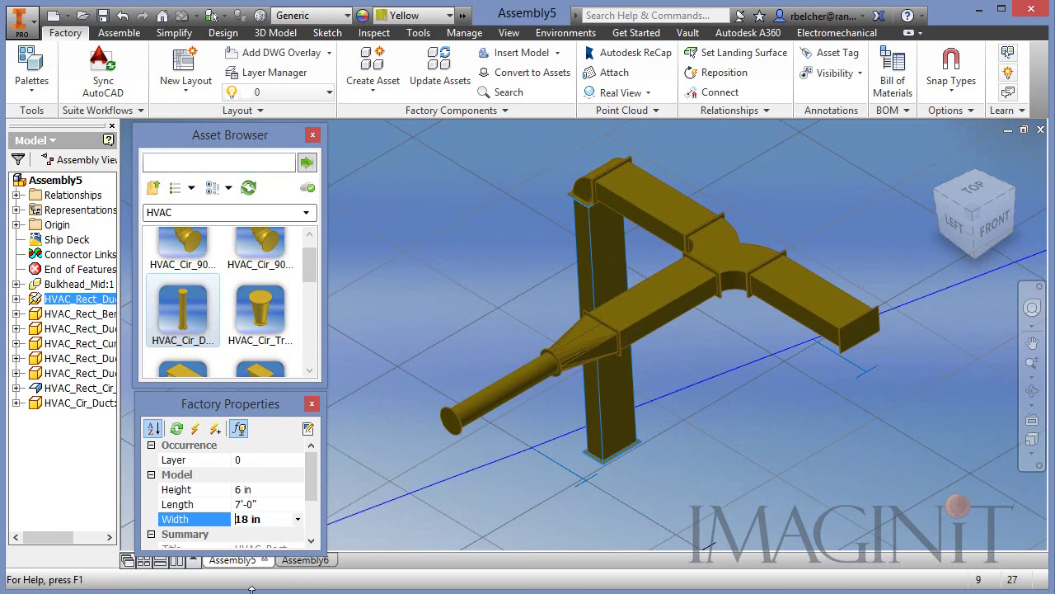
pyautogui.click(196, 430)
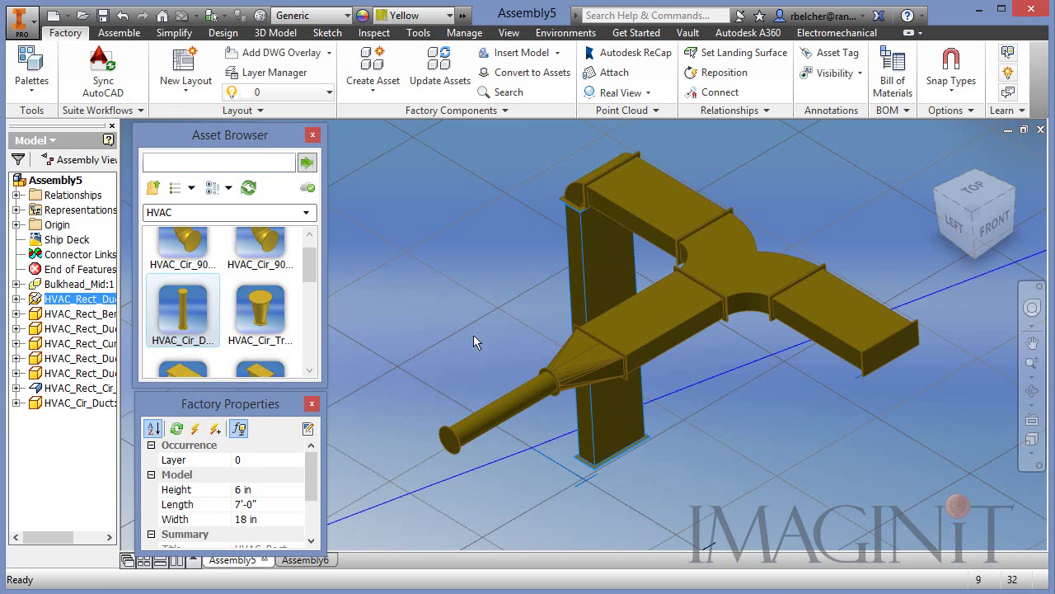
pyautogui.moveTo(473, 334); pyautogui.dragTo(476, 303, button='middle')
pyautogui.click(491, 273)
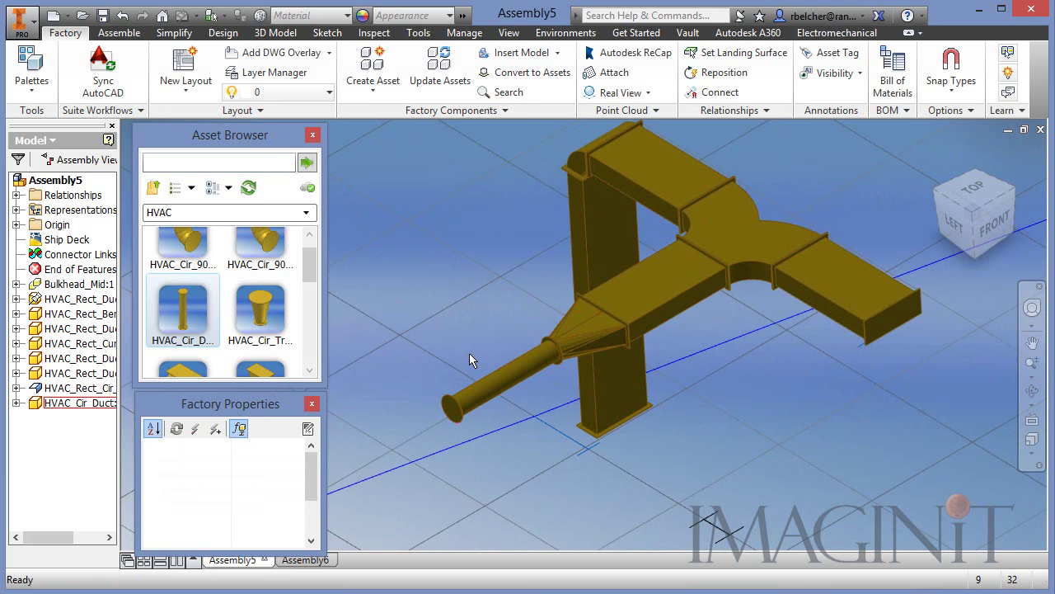
# - Set the diameter of the circular duct on the transition's round end to 9 in and update it
pyautogui.click(494, 382)
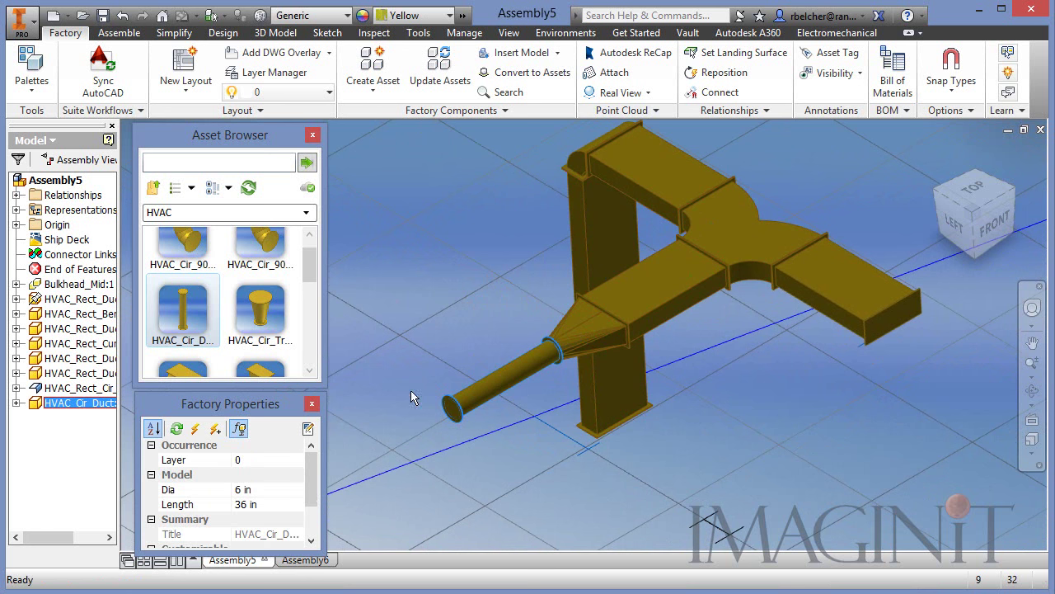
pyautogui.click(271, 489)
pyautogui.click(297, 489)
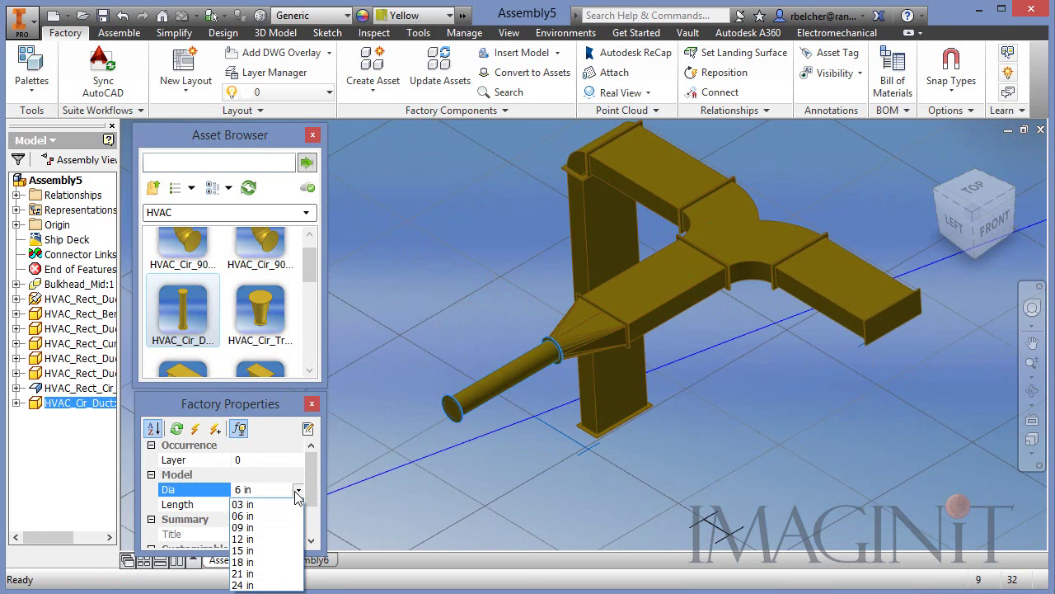
pyautogui.click(260, 527)
pyautogui.click(194, 428)
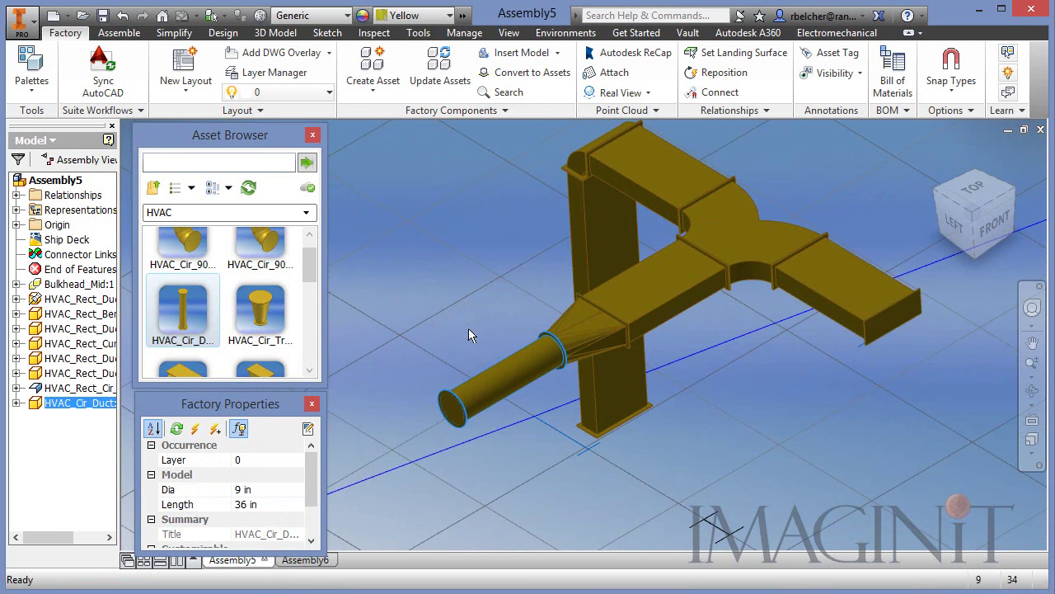
pyautogui.click(477, 303)
pyautogui.scroll(-2, 489, 287)
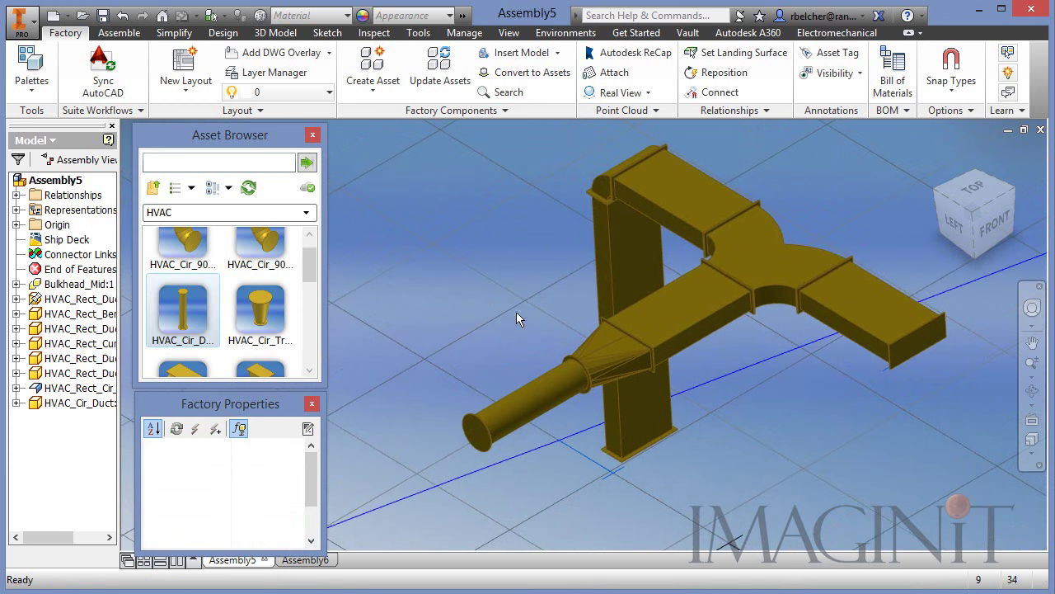
# - Open the rectangular-to-circular transition for in-place editing and go to its flat pattern
pyautogui.scroll(5, 553, 321)
pyautogui.moveTo(562, 325); pyautogui.dragTo(559, 296, button='middle')
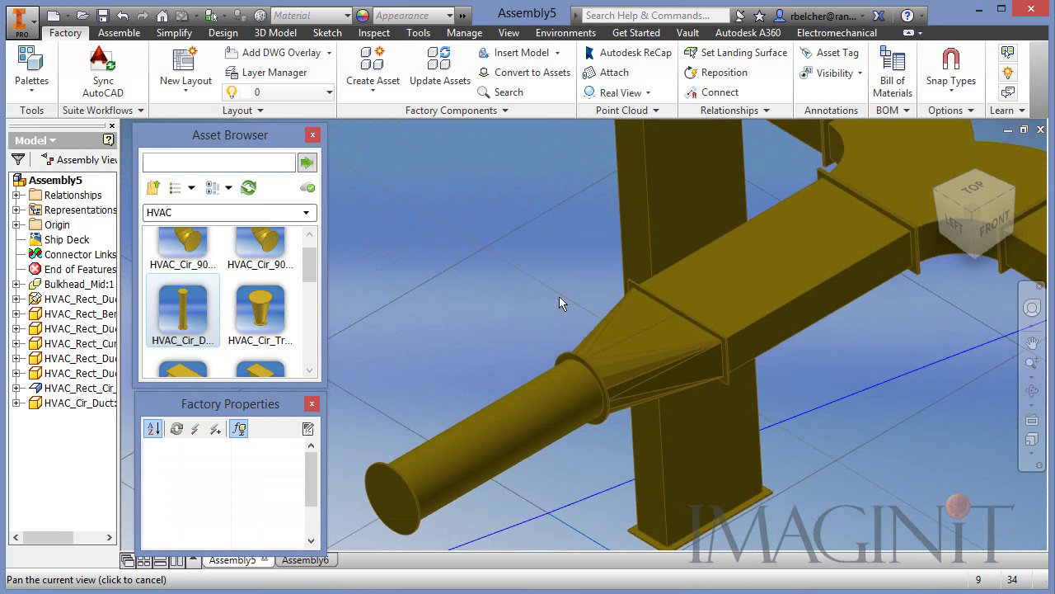
pyautogui.doubleClick(627, 331)
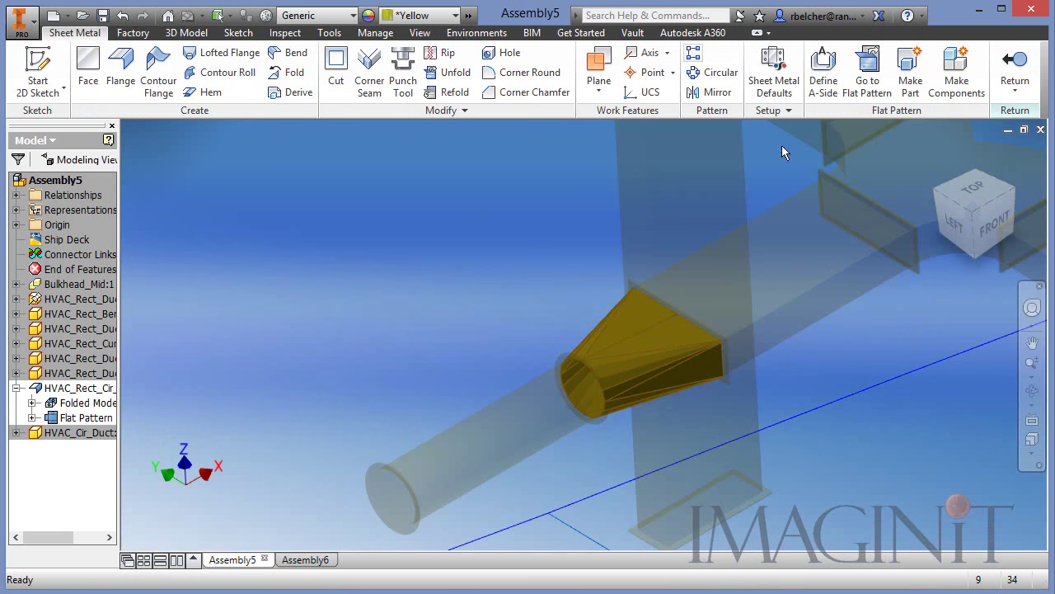
pyautogui.click(862, 89)
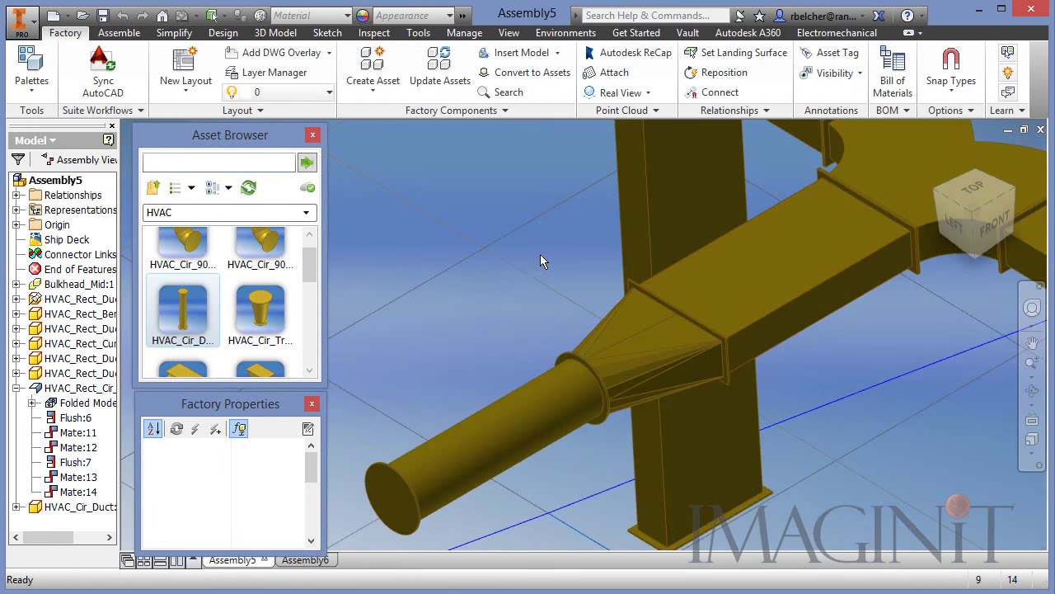
pyautogui.scroll(3, 542, 255)
pyautogui.moveTo(542, 254); pyautogui.dragTo(525, 261, button='middle')
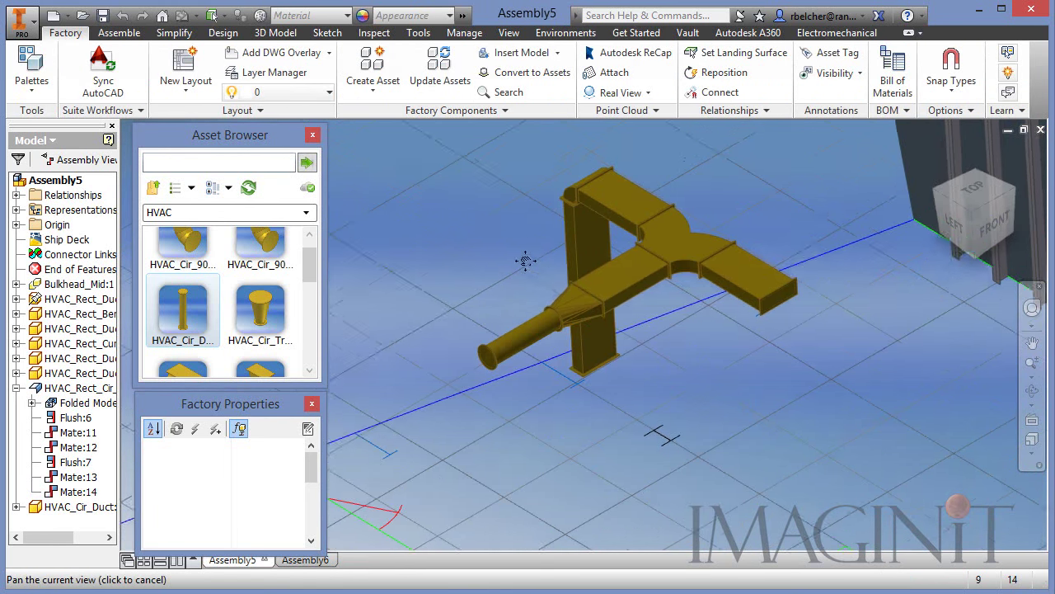
pyautogui.moveTo(525, 261); pyautogui.dragTo(505, 305)
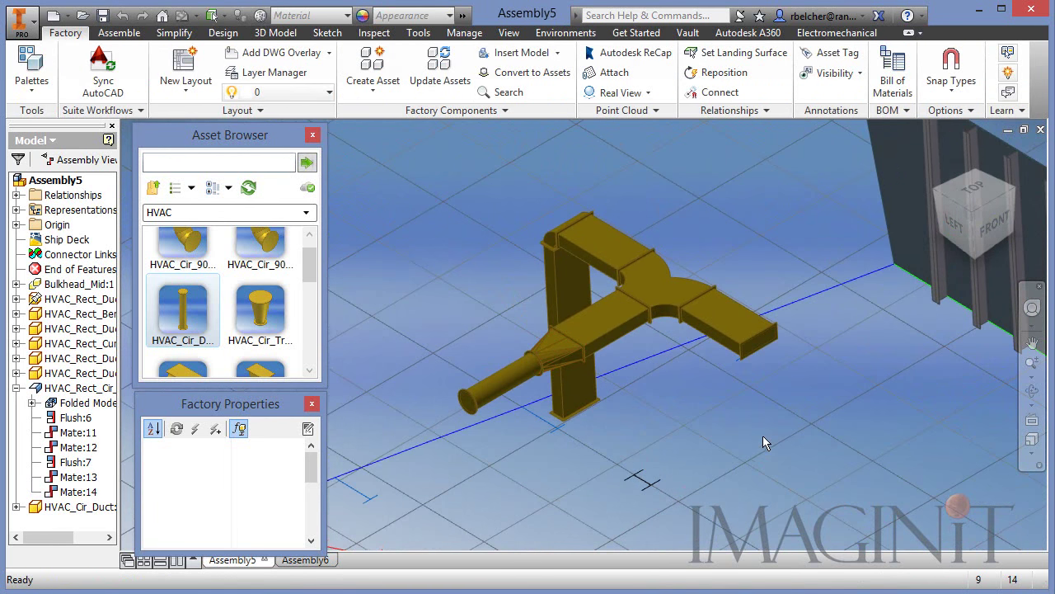
pyautogui.scroll(-3, 763, 435)
pyautogui.moveTo(631, 422); pyautogui.dragTo(659, 451, button='middle')
pyautogui.scroll(2, 690, 464)
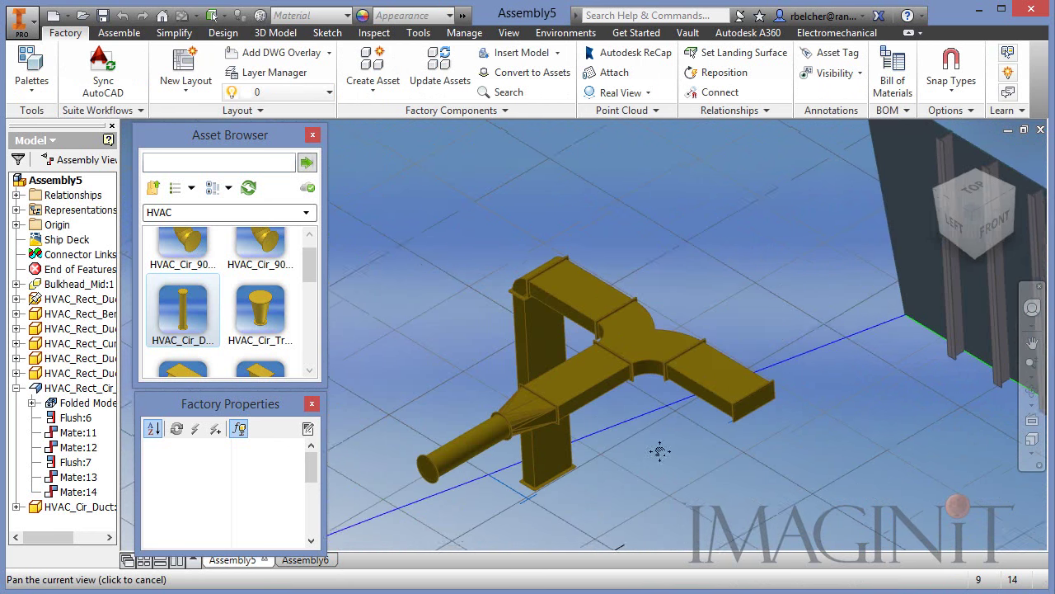
pyautogui.moveTo(660, 451); pyautogui.dragTo(615, 428)
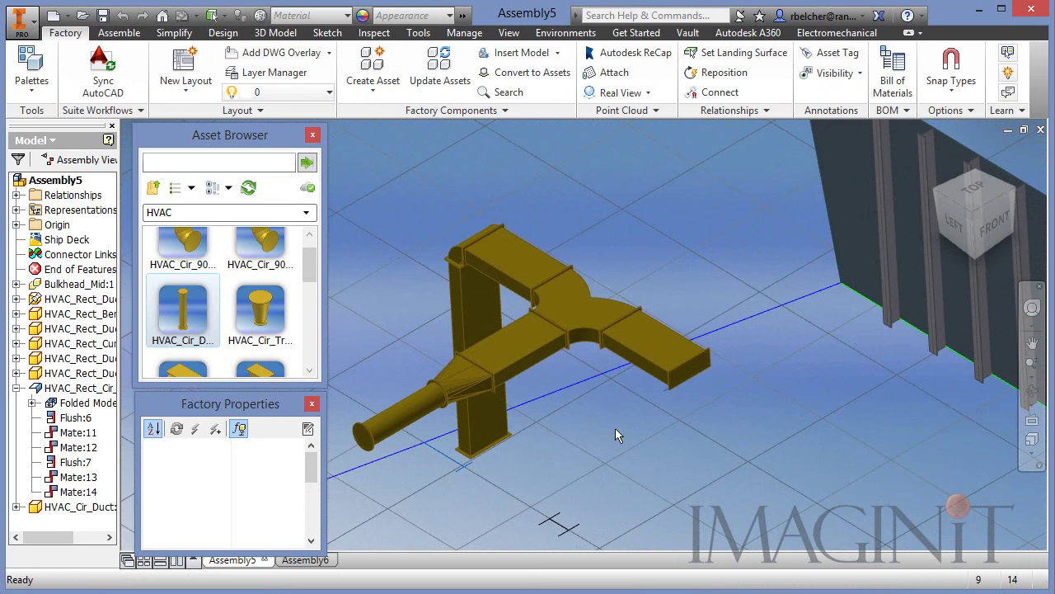
# - Choose the part file 78230_3D.ipt as the model to insert into the layout
pyautogui.click(517, 54)
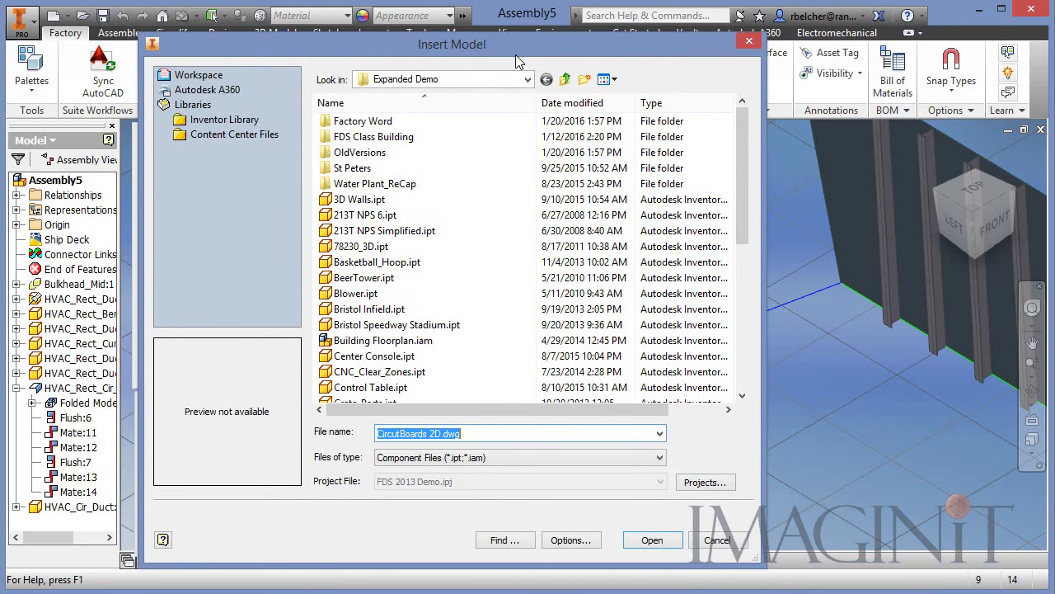
pyautogui.moveTo(500, 47); pyautogui.dragTo(483, 32)
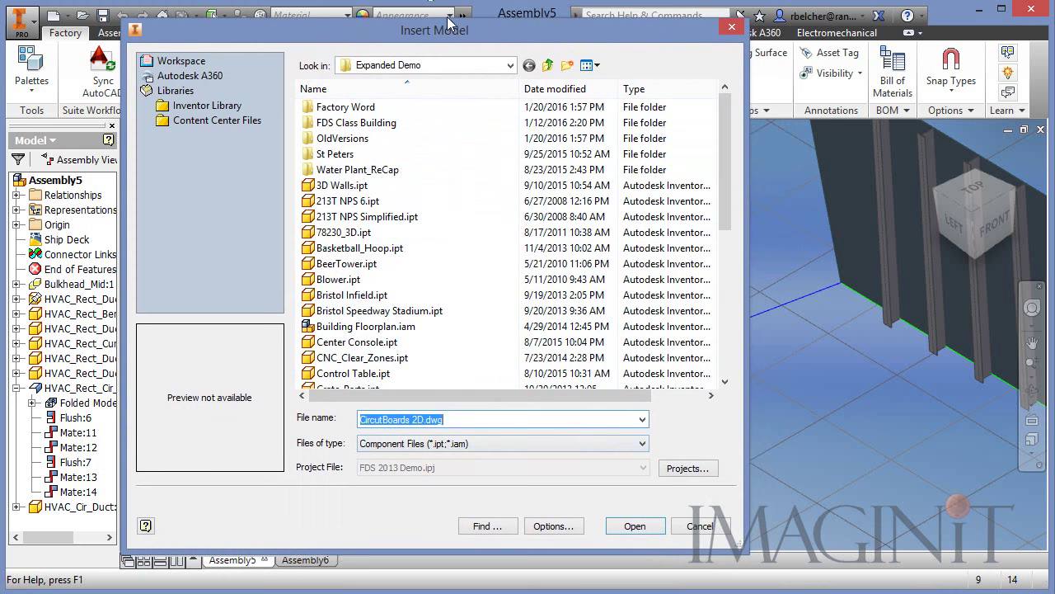
pyautogui.moveTo(449, 22)
pyautogui.mouseDown()
pyautogui.moveTo(450, 0)
pyautogui.moveTo(449, 15)
pyautogui.mouseUp()
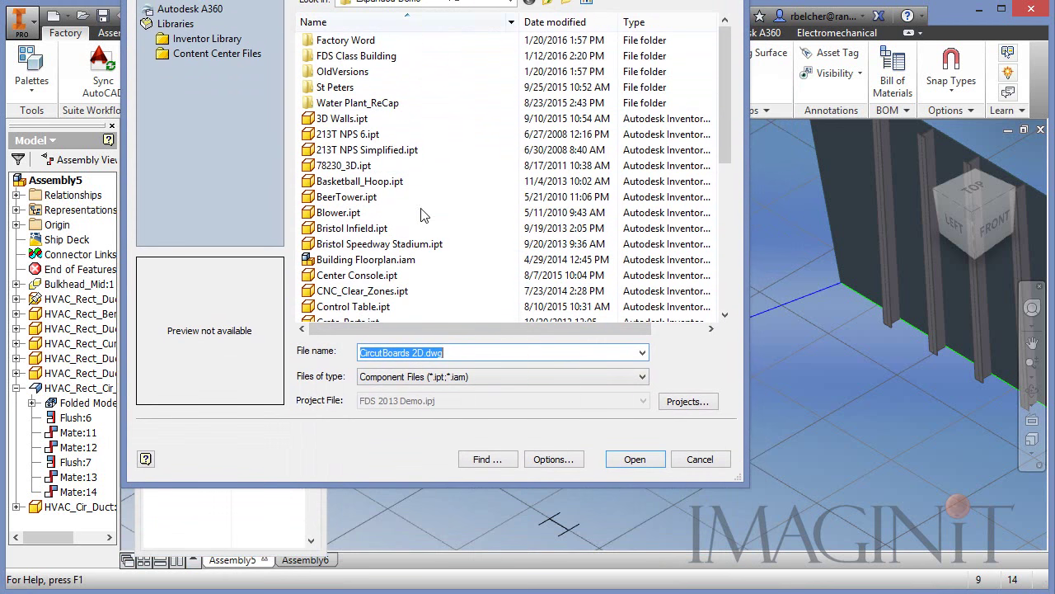
pyautogui.click(474, 377)
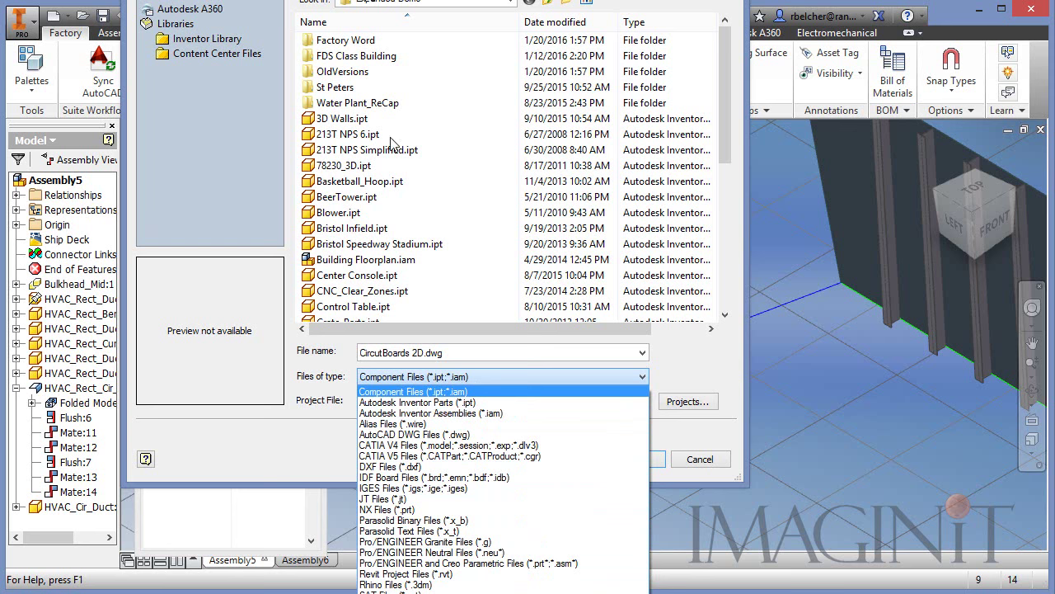
pyautogui.click(330, 166)
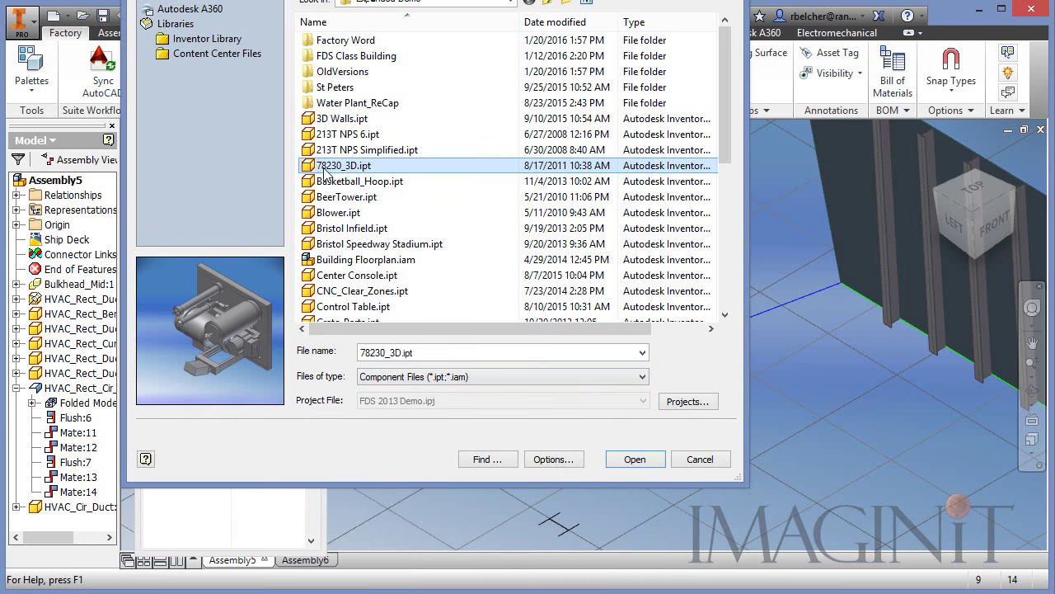
pyautogui.click(634, 459)
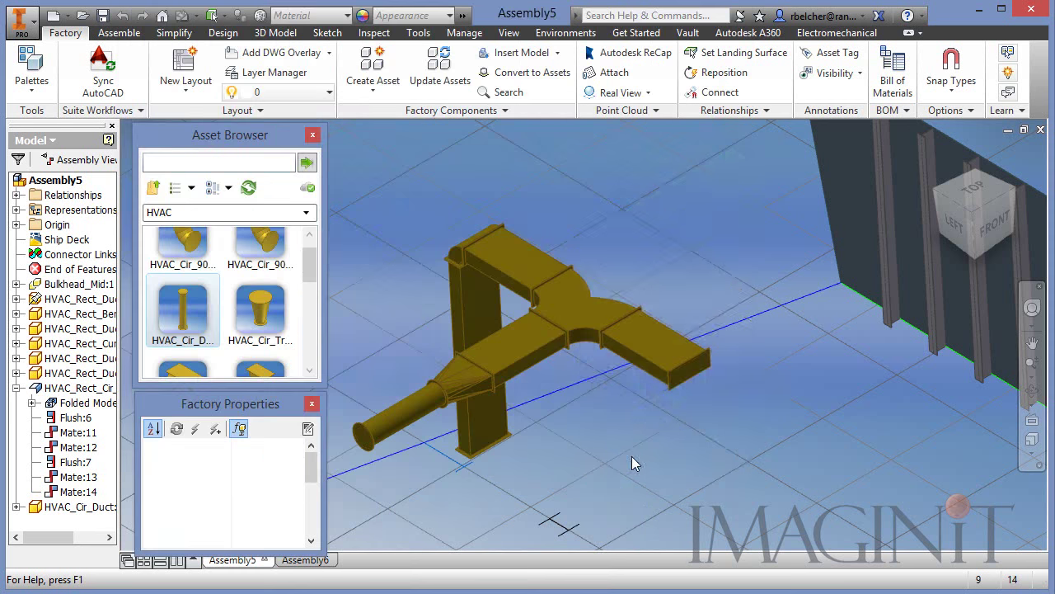
# - Place the equipment model between the duct run and the bulkhead, using XY as its landing surface, and finish repositioning
pyautogui.moveTo(760, 473); pyautogui.dragTo(659, 397, button='middle')
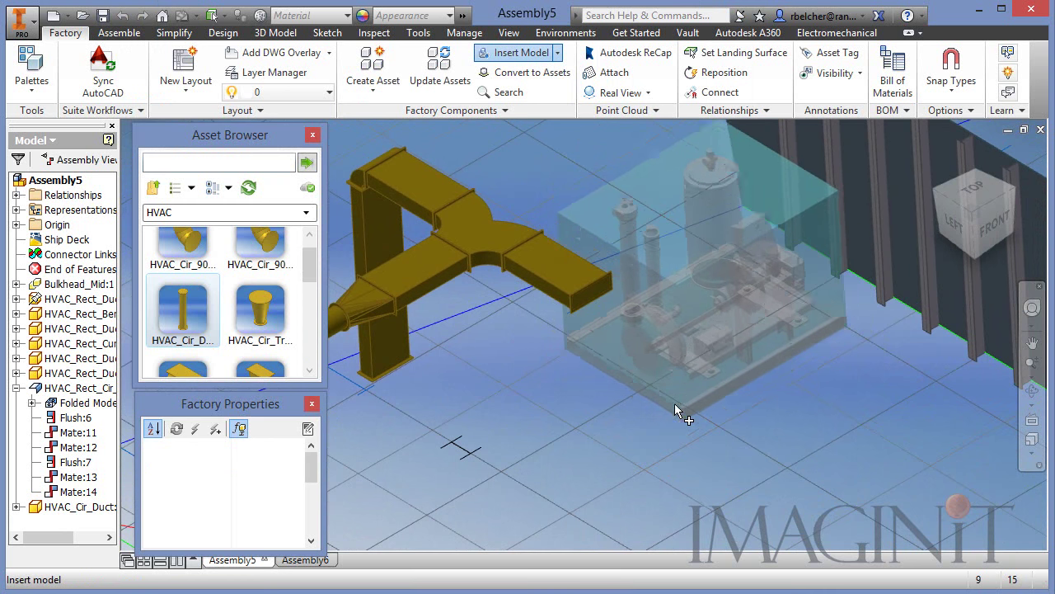
pyautogui.click(678, 391)
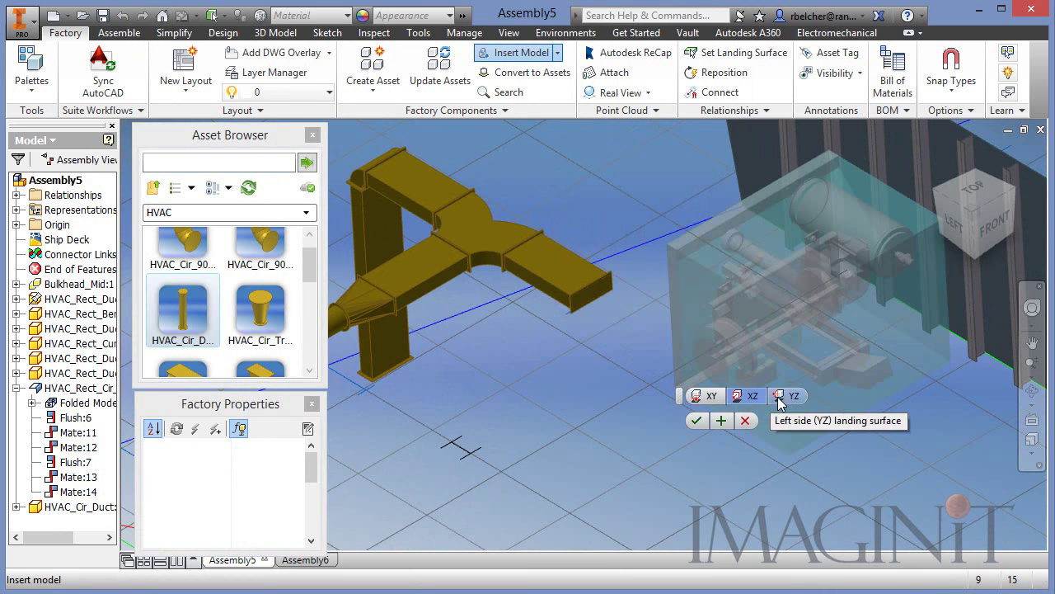
pyautogui.click(747, 402)
pyautogui.click(747, 401)
pyautogui.click(706, 402)
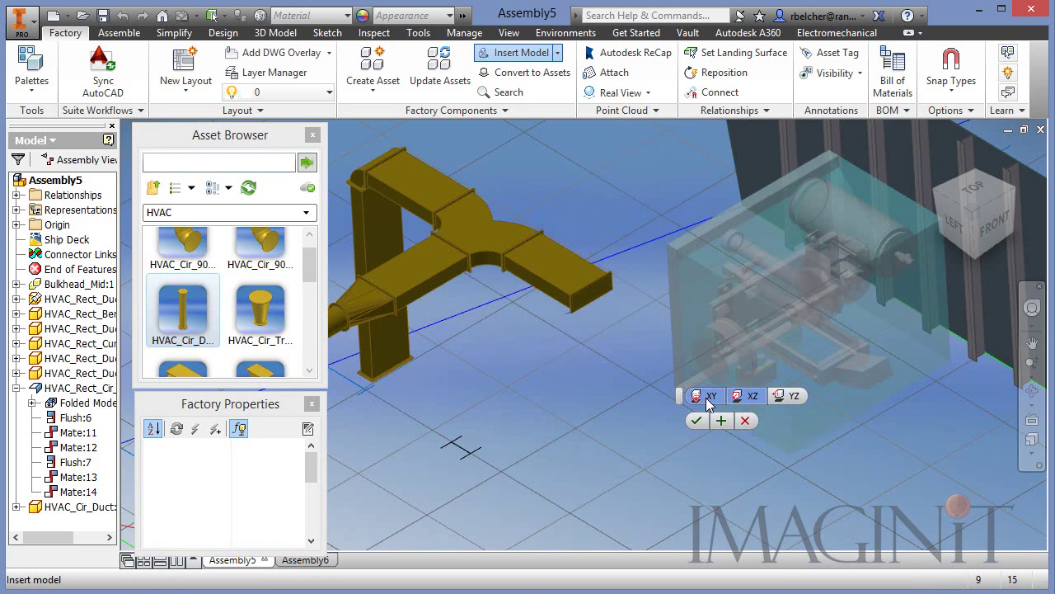
pyautogui.click(738, 402)
pyautogui.click(747, 397)
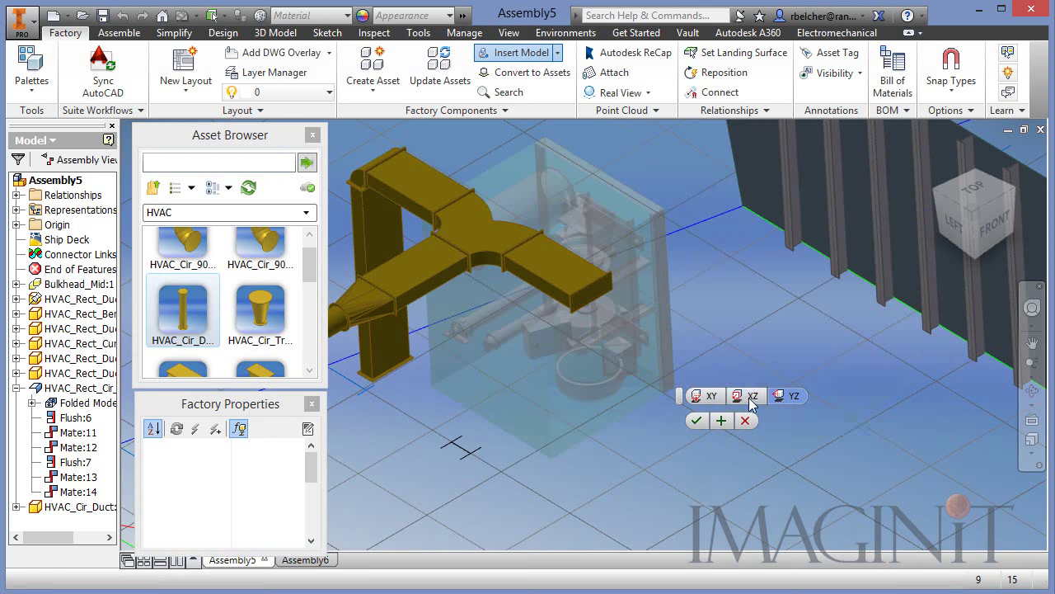
pyautogui.click(707, 397)
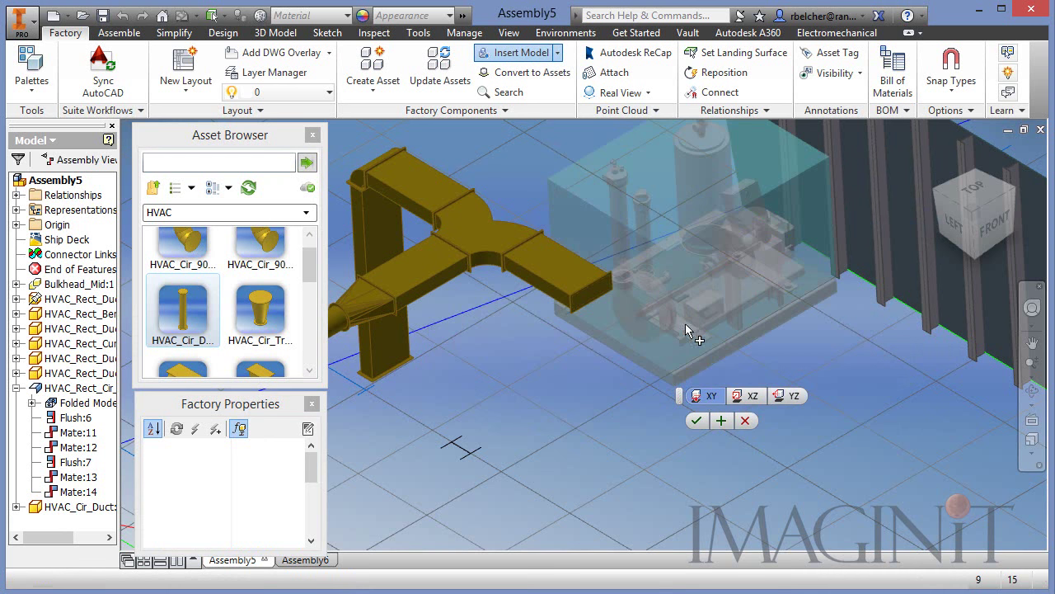
pyautogui.click(696, 420)
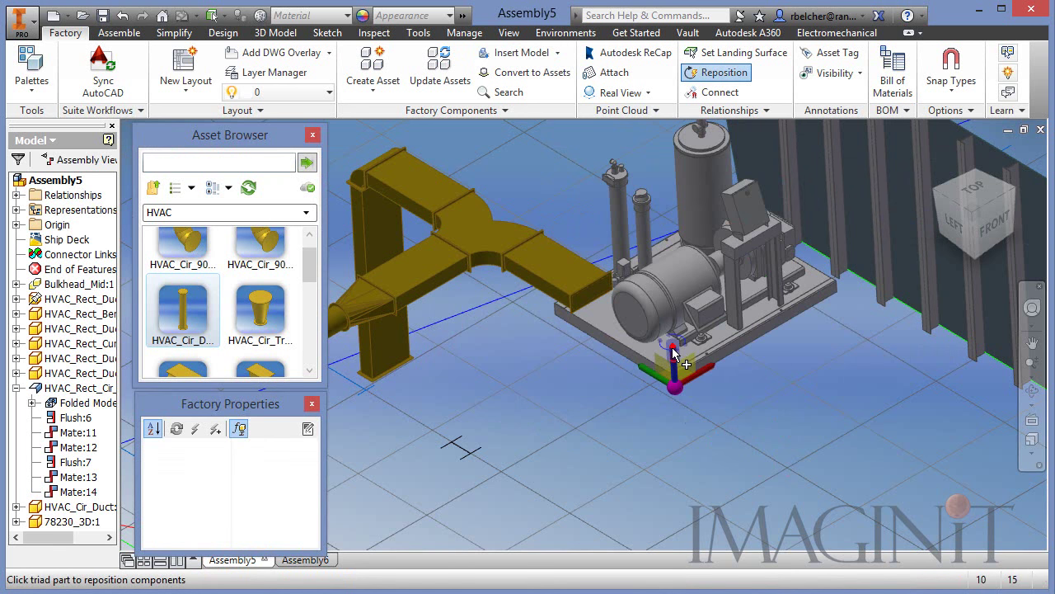
pyautogui.moveTo(682, 343); pyautogui.dragTo(745, 375)
pyautogui.rightClick(746, 376)
pyautogui.click(785, 385)
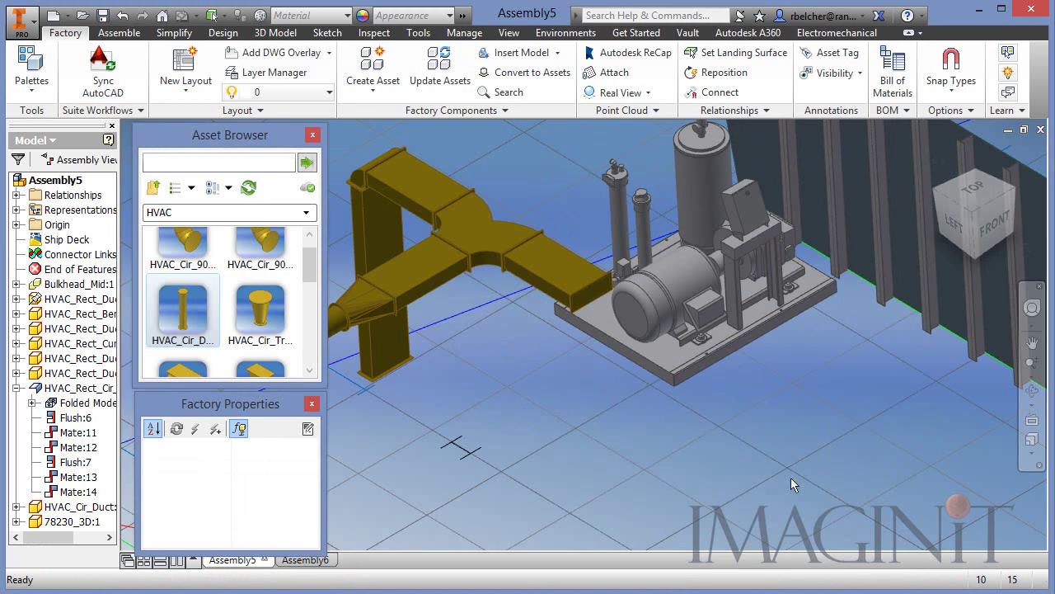
pyautogui.moveTo(775, 381); pyautogui.dragTo(733, 461, button='middle')
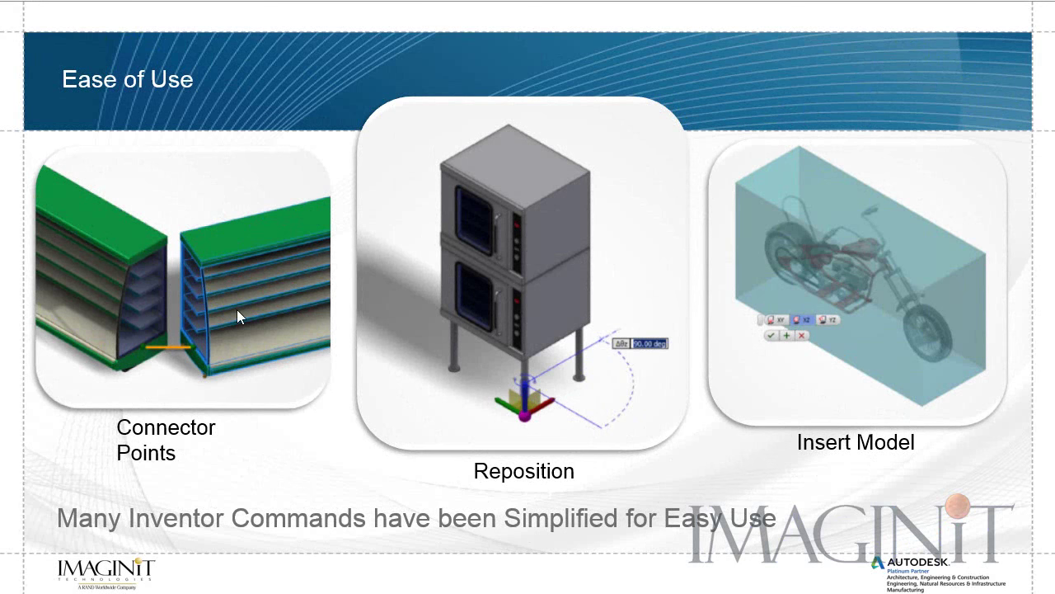
pyautogui.click(349, 455)
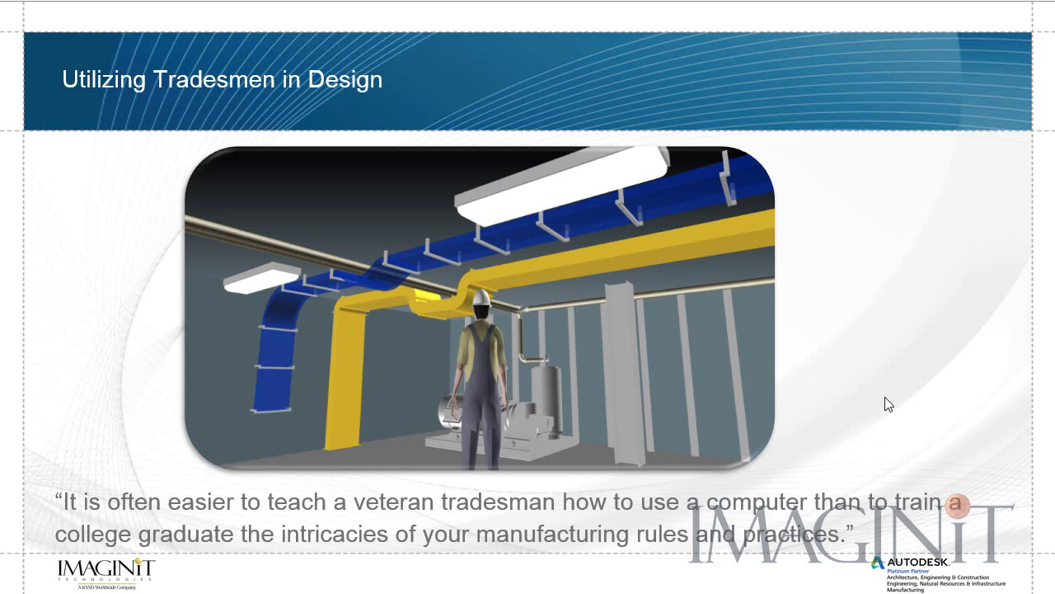
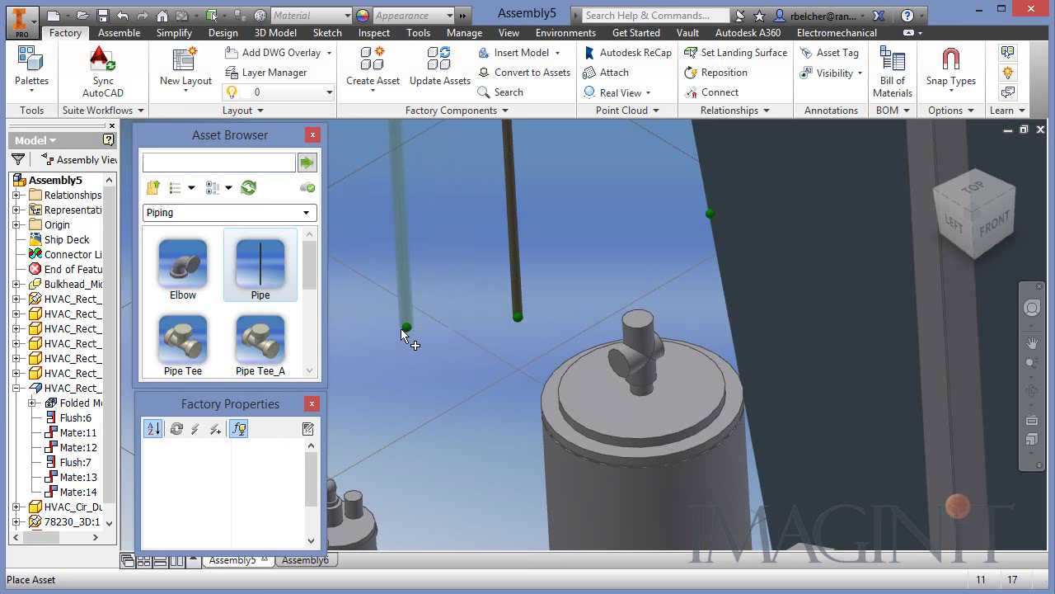
# - Finish placing the vertical pipe near the top outlet of the equipment's tall tank
pyautogui.rightClick(401, 328)
pyautogui.click(427, 335)
pyautogui.scroll(-3, 585, 309)
pyautogui.moveTo(533, 324); pyautogui.dragTo(540, 352, button='middle')
pyautogui.press('Escape')
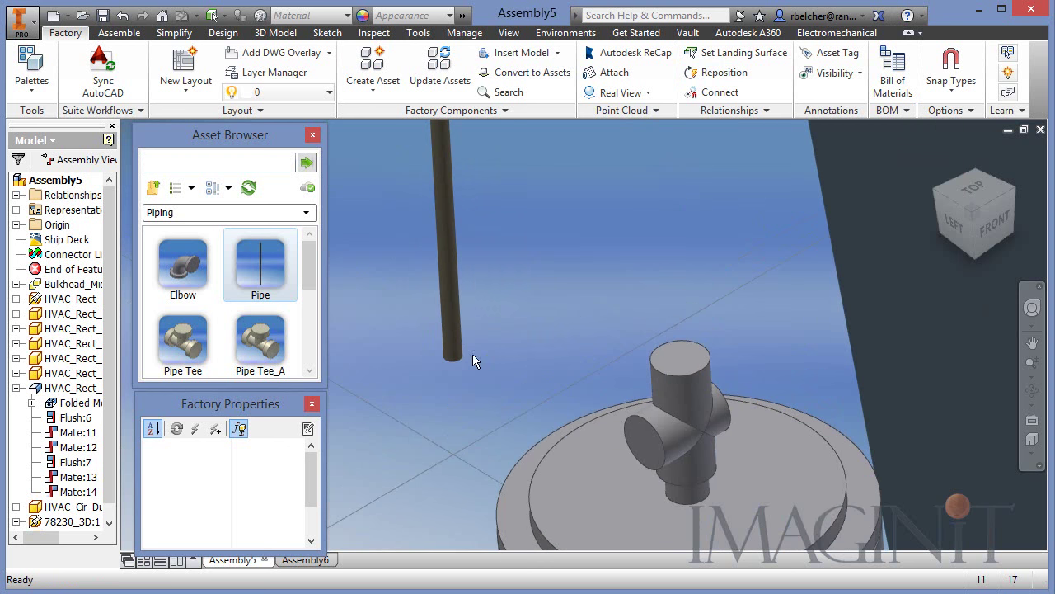
# - Constrain the vertical pipe's lower end concentrically onto the open top outlet of the equipment's tall tank
pyautogui.click(474, 354)
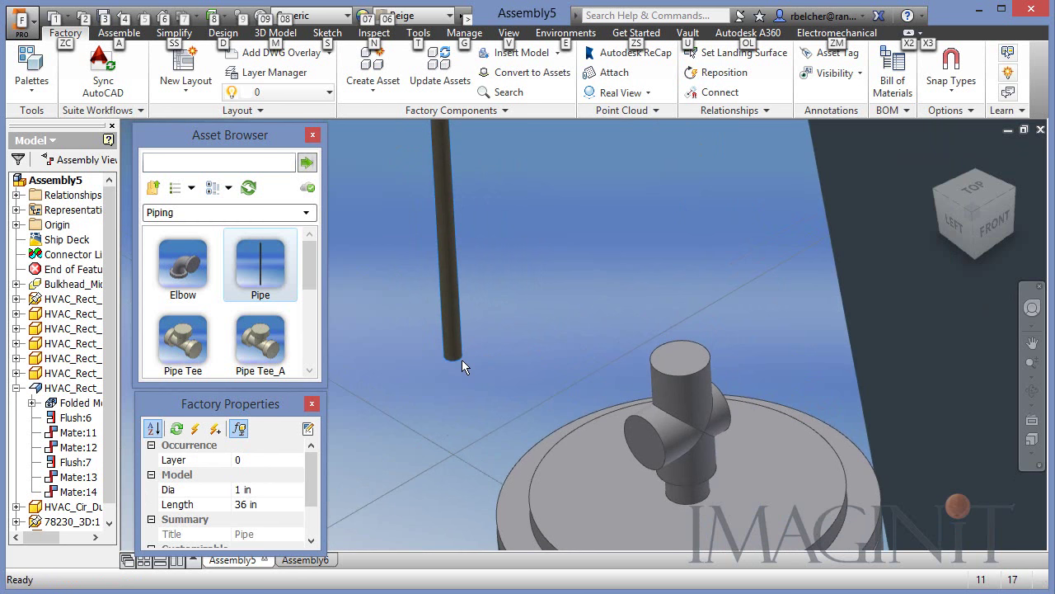
pyautogui.press('c')
pyautogui.click(678, 355)
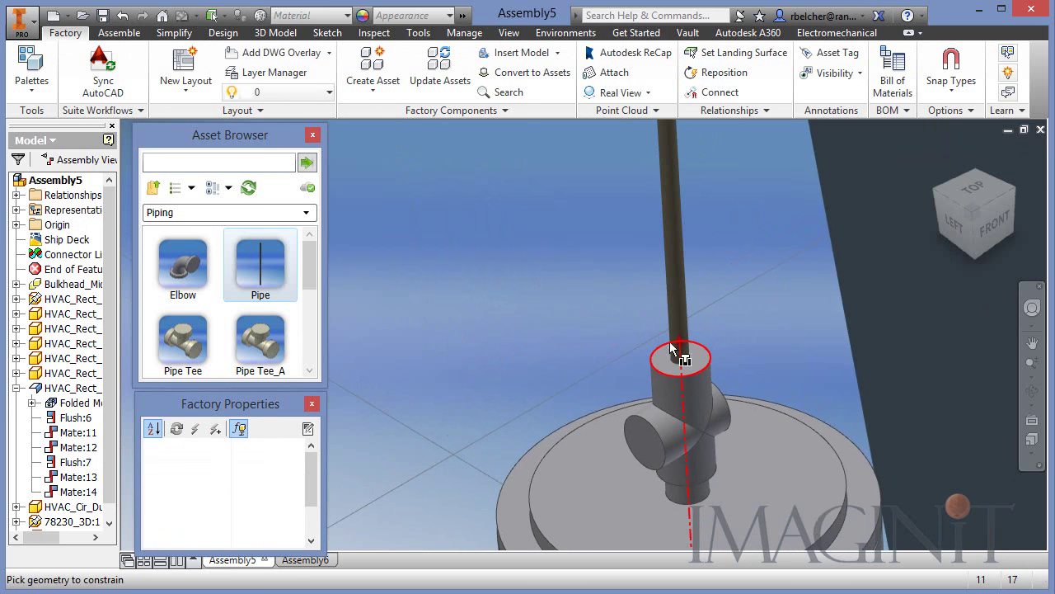
pyautogui.press('alt')
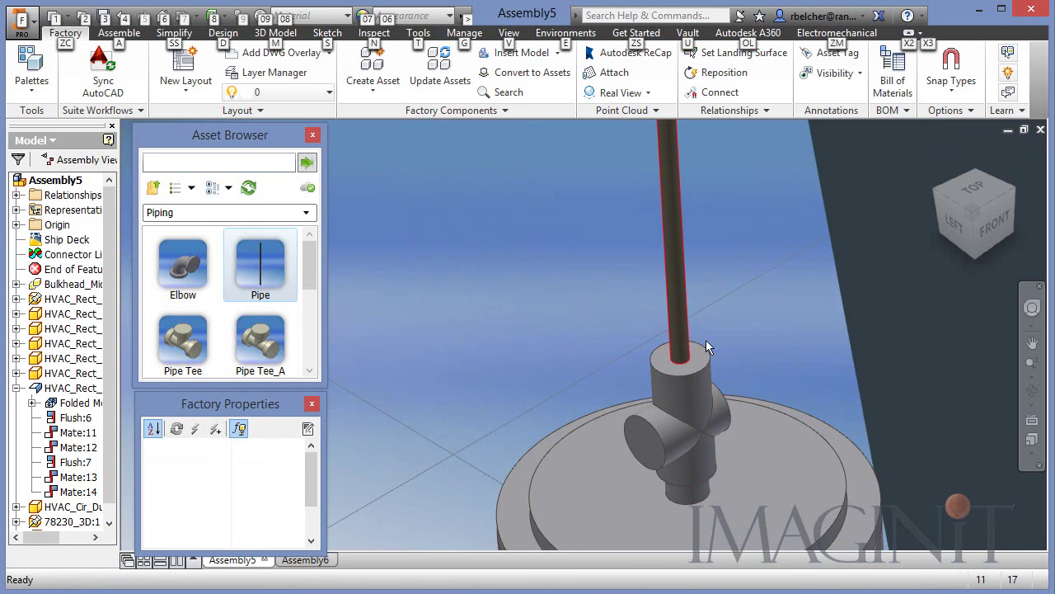
# - Set the diameter of the vertical pipe above the tank to 3 in
pyautogui.scroll(-4, 511, 289)
pyautogui.moveTo(458, 261); pyautogui.dragTo(446, 338, button='middle')
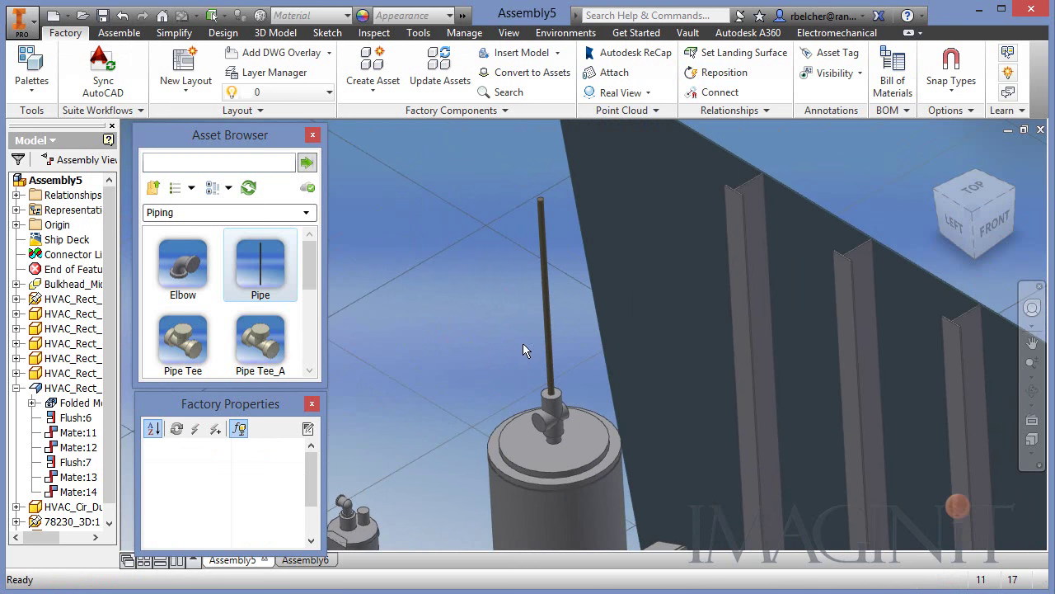
pyautogui.click(549, 340)
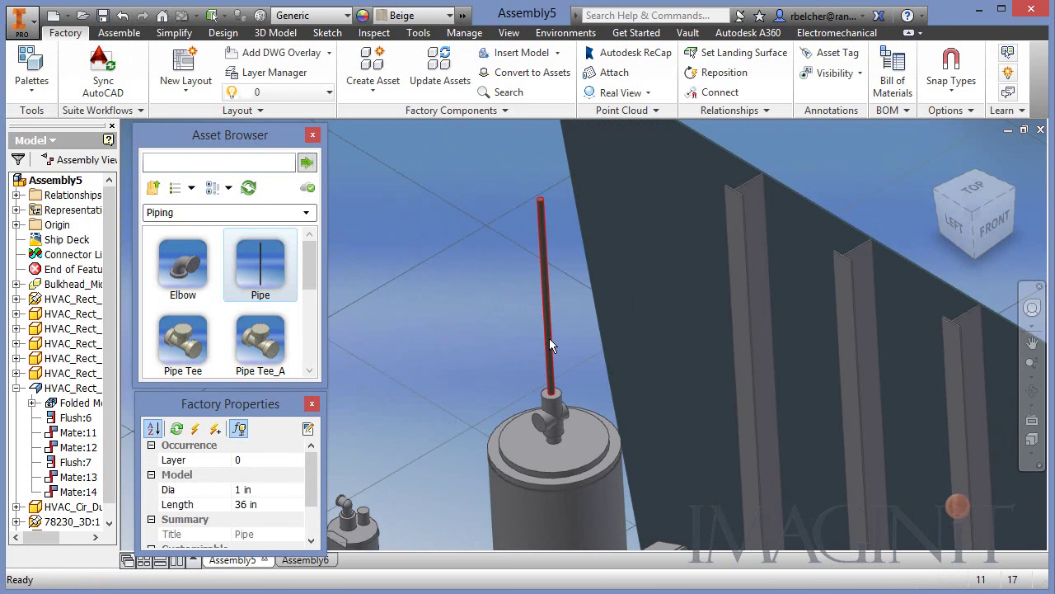
pyautogui.click(268, 490)
pyautogui.click(298, 489)
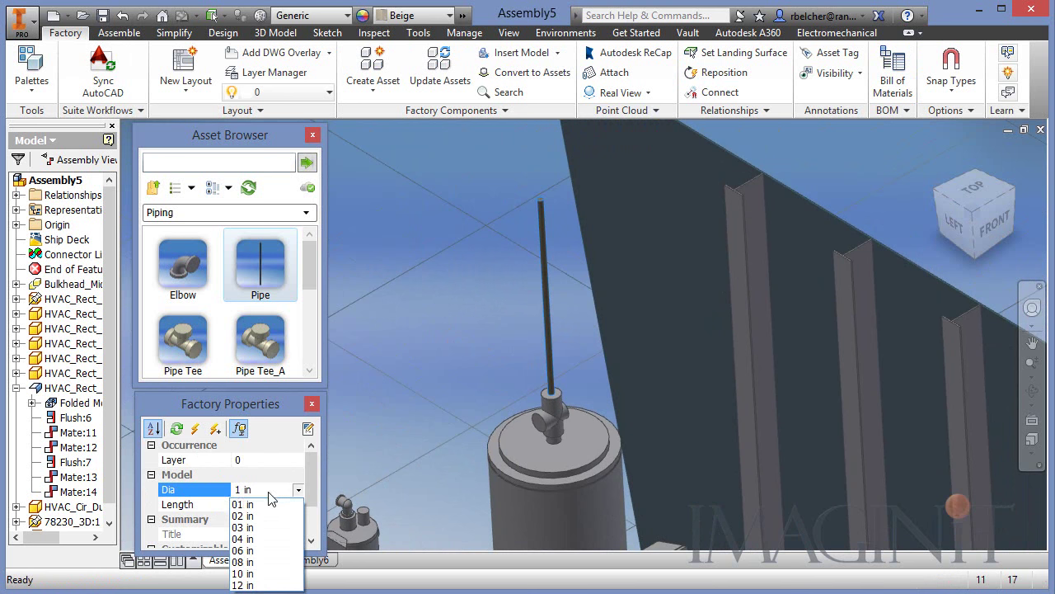
pyautogui.click(247, 532)
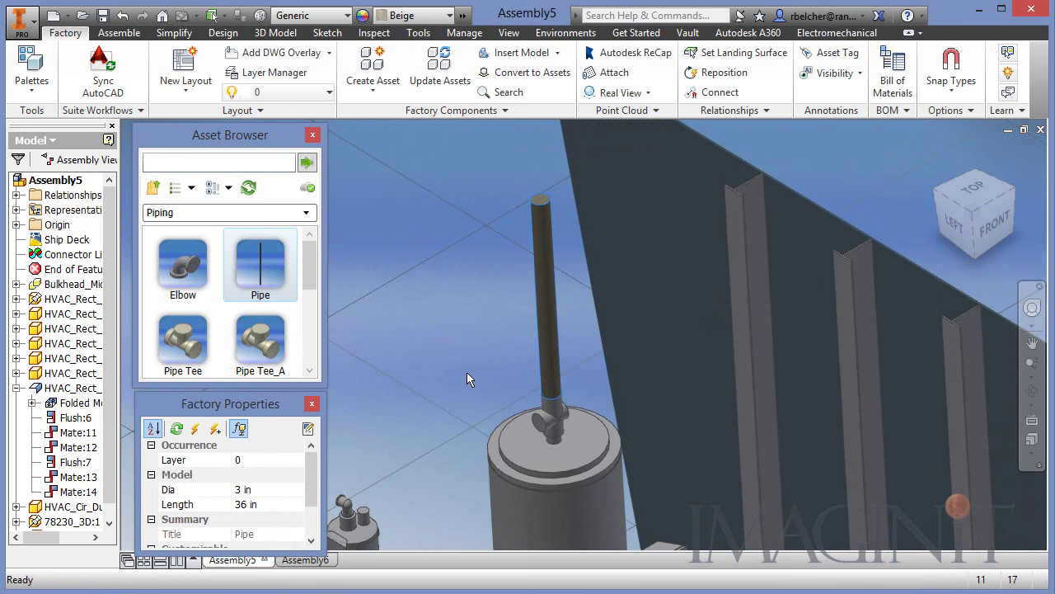
# - Place a Pipe_Elbow asset on the upper end of the vertical pipe and finish placing
pyautogui.moveTo(467, 334); pyautogui.dragTo(492, 353, button='middle')
pyautogui.moveTo(308, 277); pyautogui.dragTo(308, 278)
pyautogui.scroll(-3, 311, 283)
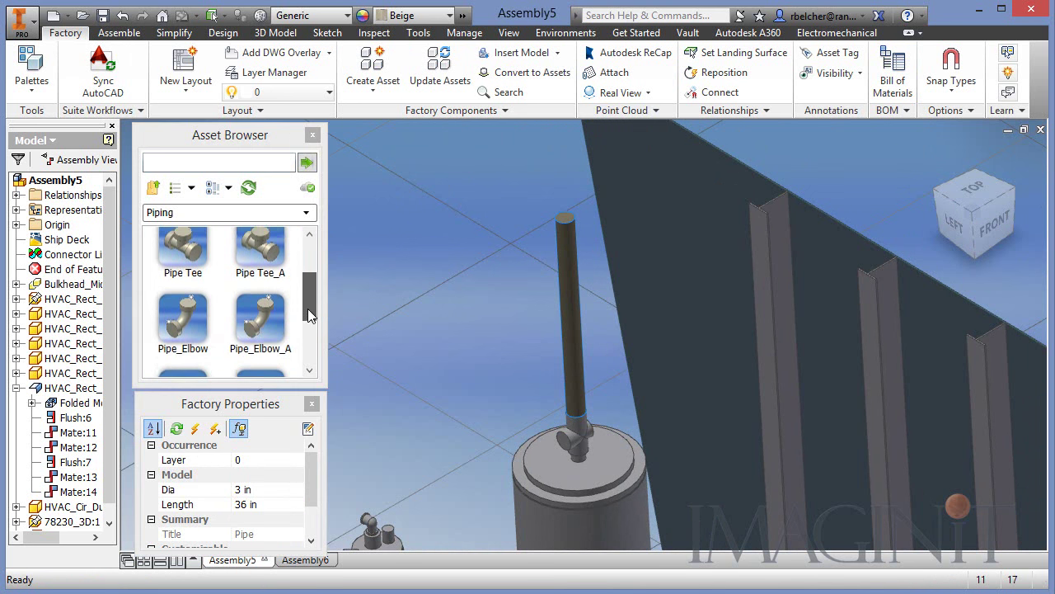
pyautogui.click(183, 317)
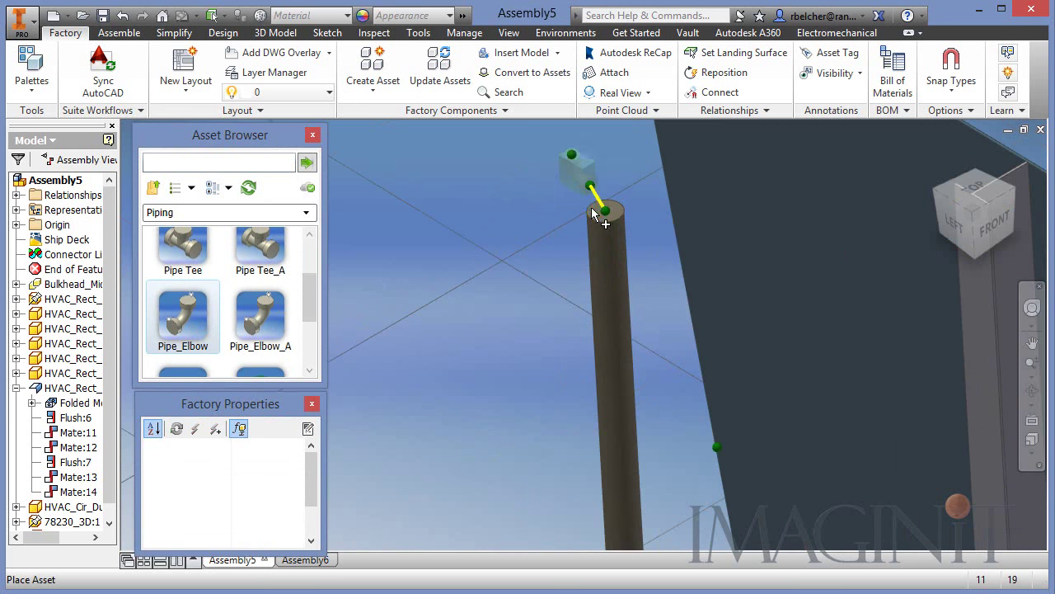
pyautogui.click(618, 257)
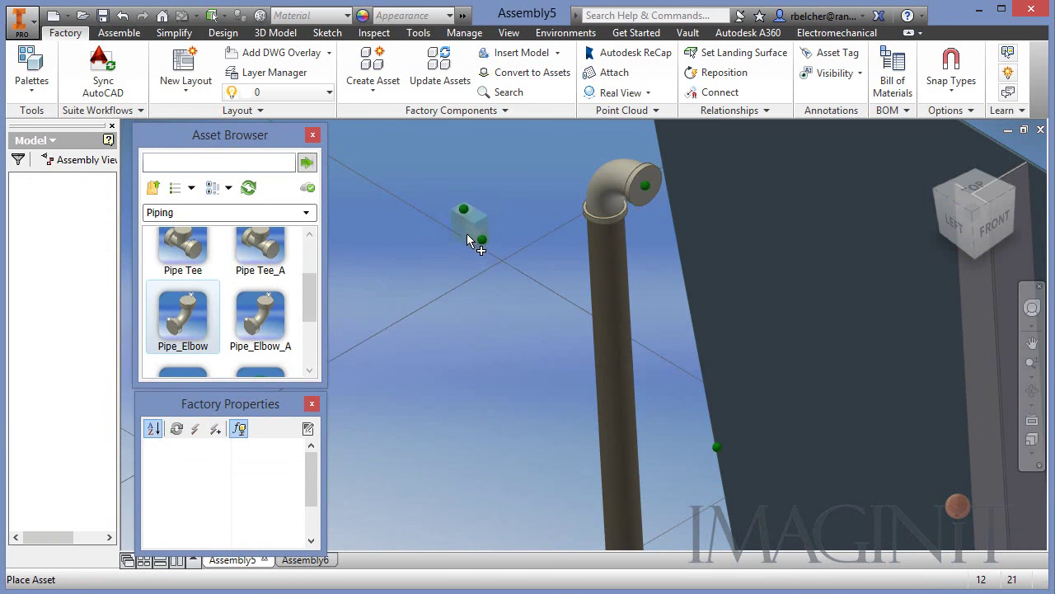
pyautogui.rightClick(419, 234)
pyautogui.click(424, 269)
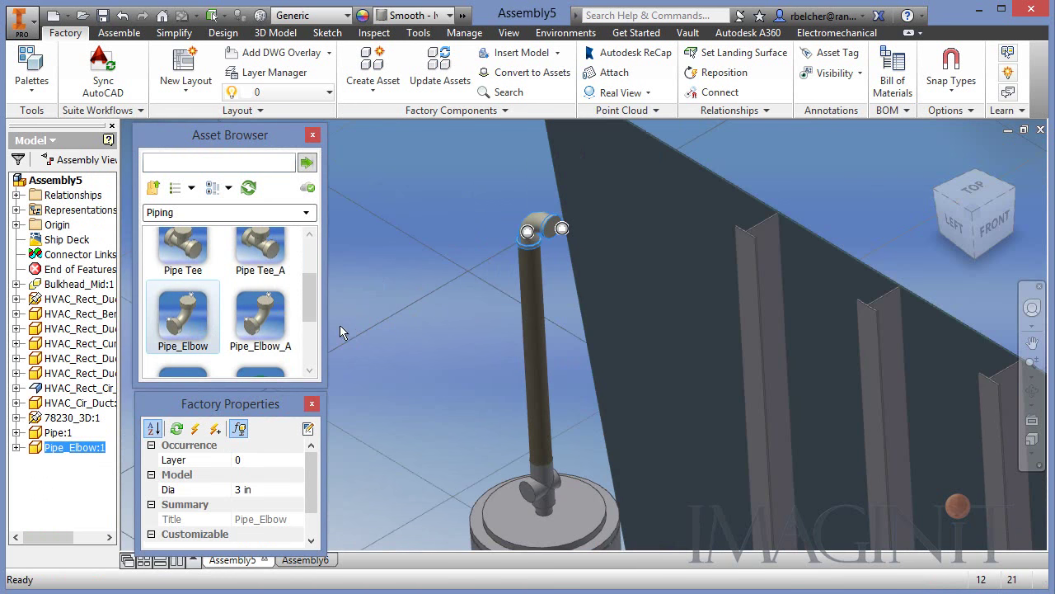
# - Place a Pipe asset on the elbow's open end so it runs along the bulkhead
pyautogui.scroll(3, 247, 297)
pyautogui.click(254, 268)
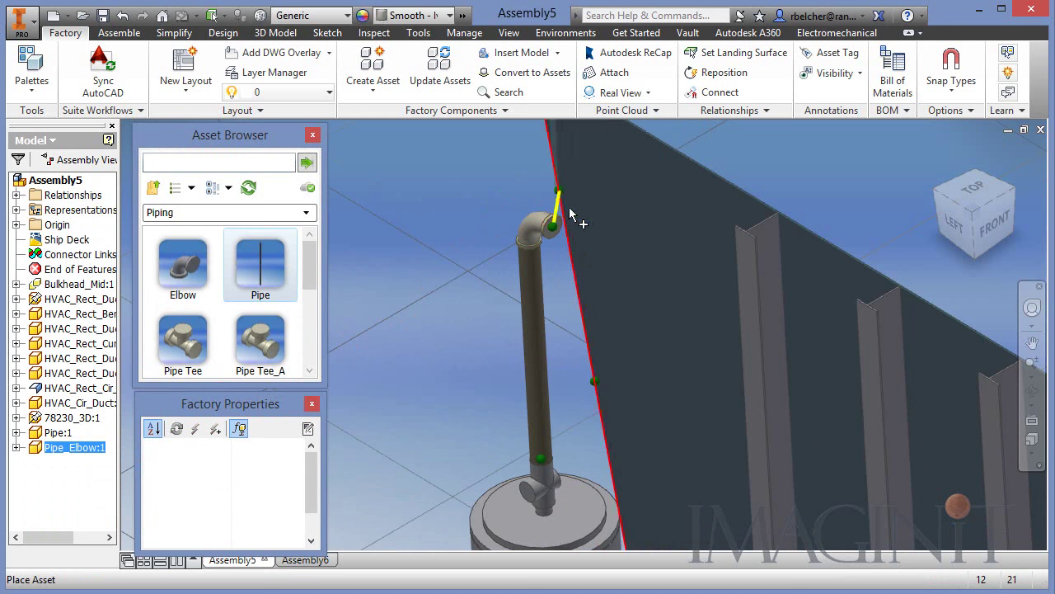
pyautogui.click(570, 212)
pyautogui.rightClick(438, 205)
pyautogui.click(458, 211)
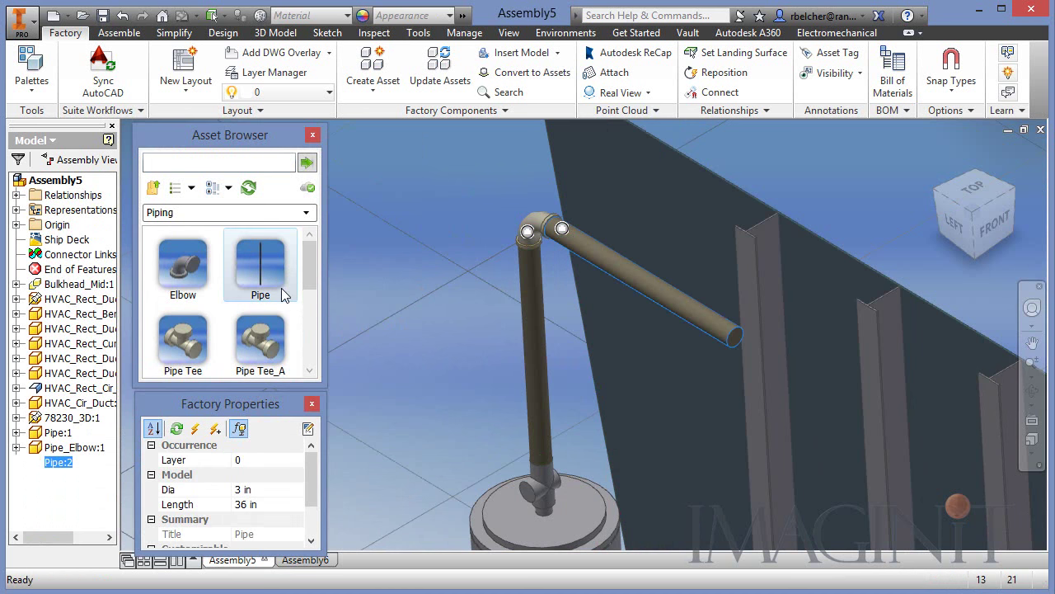
# - Place a Pipe_Valve asset at the free end of the horizontal pipe and finish placing
pyautogui.scroll(-4, 277, 317)
pyautogui.moveTo(269, 330); pyautogui.dragTo(684, 419)
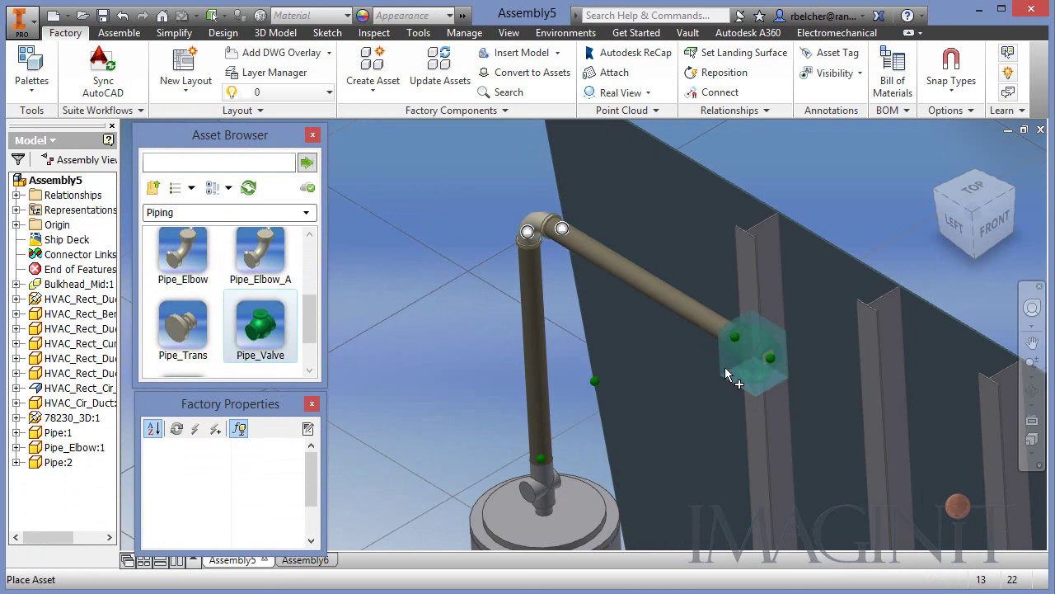
pyautogui.click(725, 368)
pyautogui.rightClick(382, 272)
pyautogui.click(404, 278)
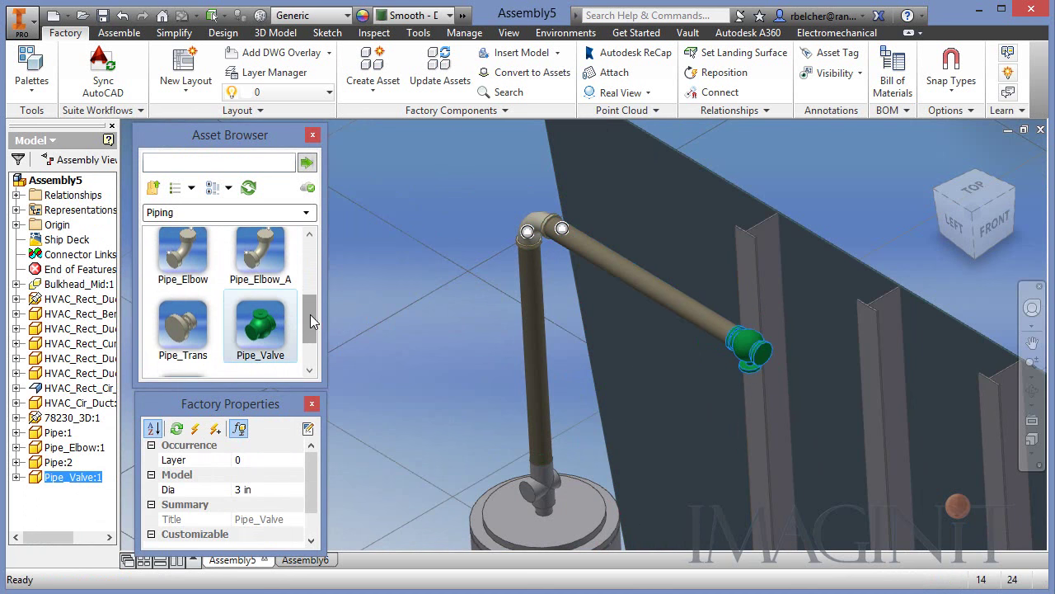
# - Place another Pipe asset on the valve's outlet to continue the run along the bulkhead
pyautogui.scroll(5, 310, 314)
pyautogui.moveTo(260, 265); pyautogui.dragTo(770, 404)
pyautogui.click(761, 356)
pyautogui.rightClick(398, 273)
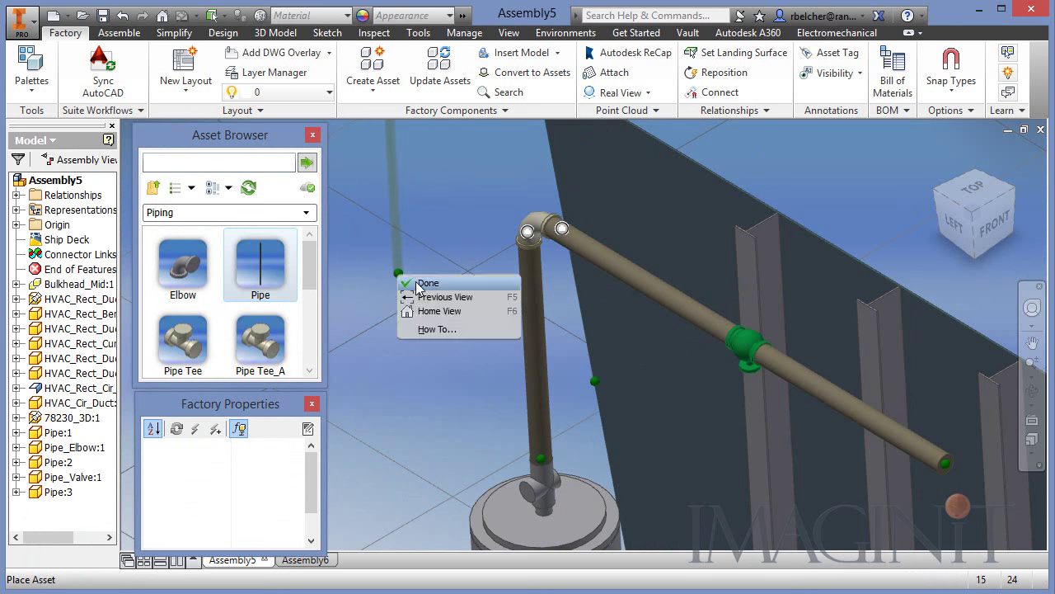
pyautogui.click(418, 284)
# - Set the length of the pipe beyond the valve to 12'
pyautogui.click(280, 503)
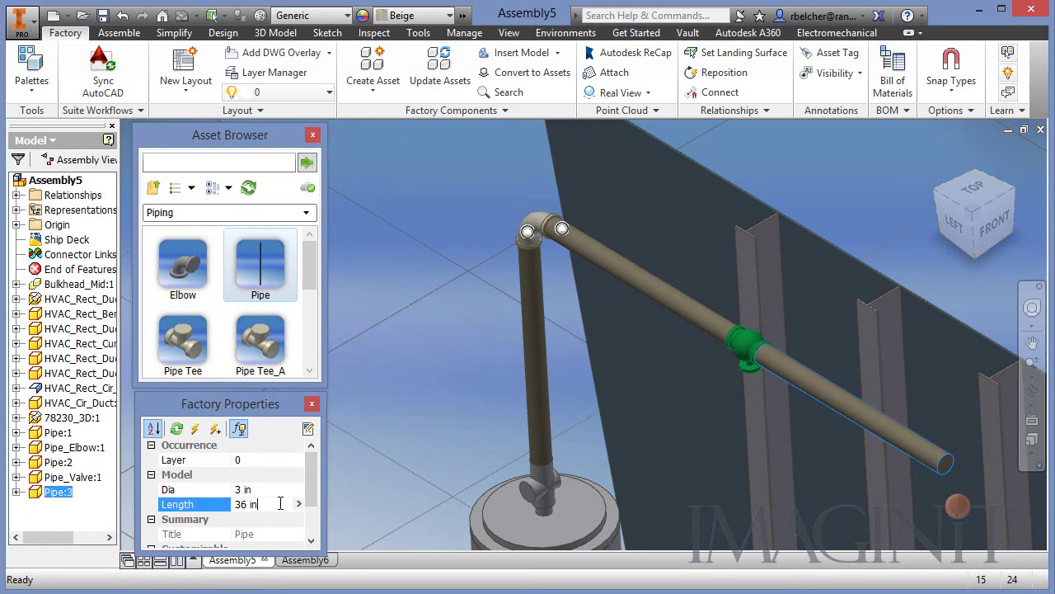
pyautogui.hotkey('ctrl', 'a')
pyautogui.write('1')
pyautogui.press('Return')
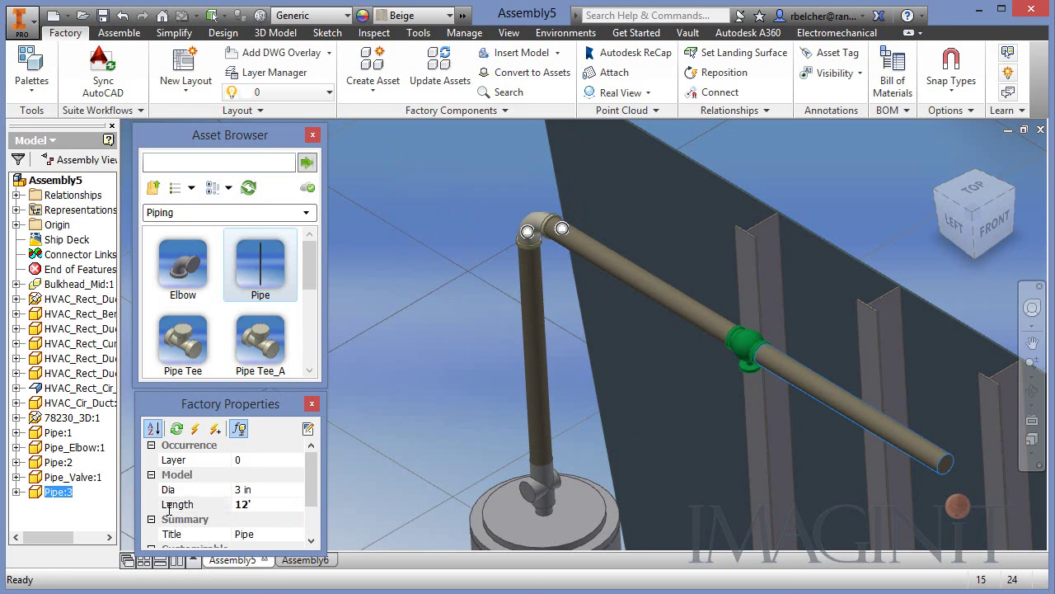
pyautogui.scroll(-2, 429, 361)
# - Examine the piping run from the tank through the elbow and valve along the bulkhead
pyautogui.click(485, 281)
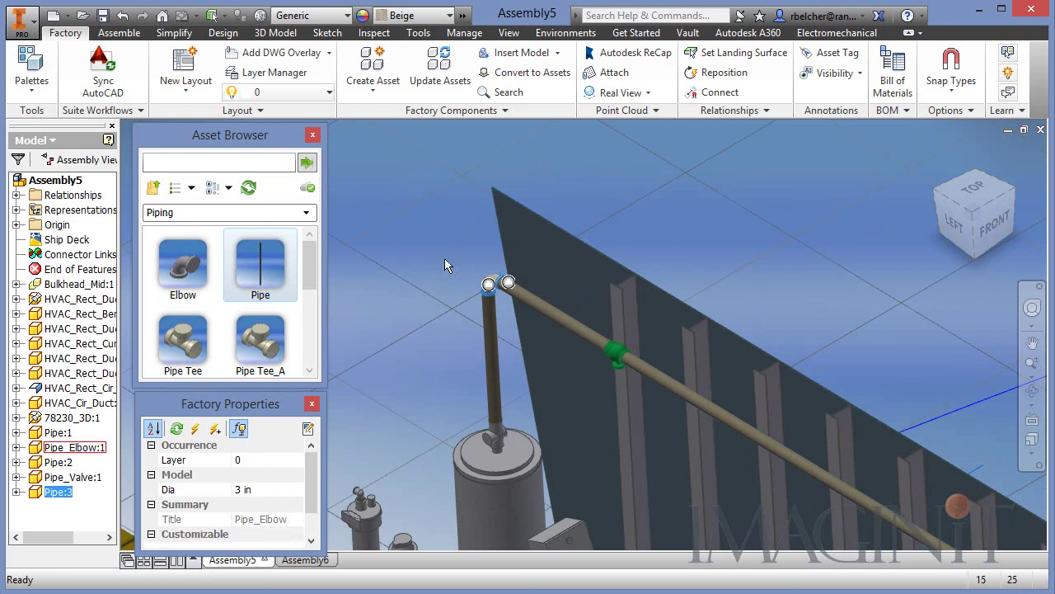
pyautogui.click(444, 258)
pyautogui.scroll(-2, 434, 380)
pyautogui.moveTo(441, 354); pyautogui.dragTo(473, 276, button='middle')
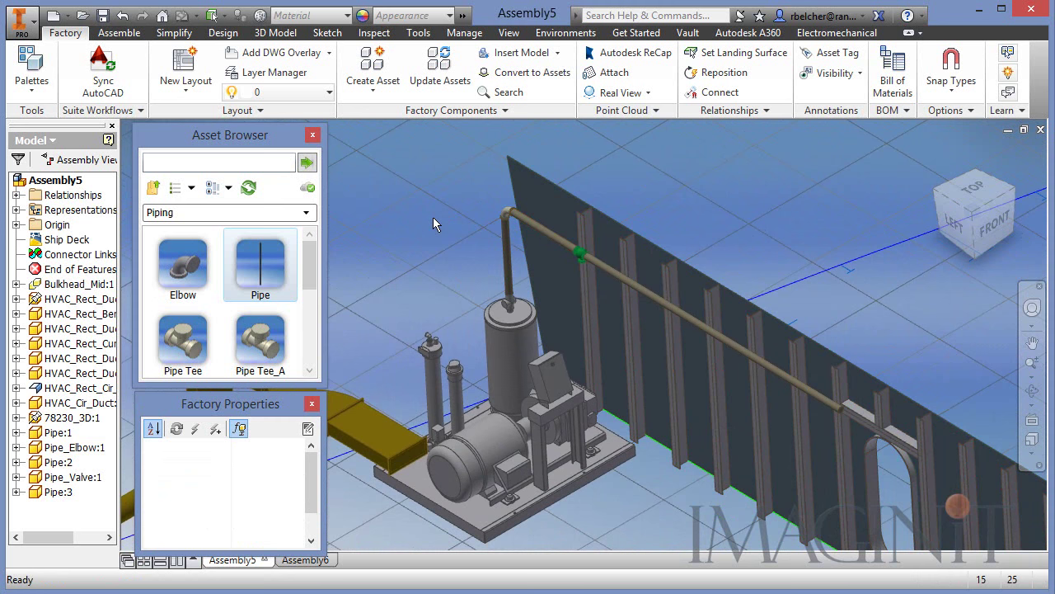
pyautogui.moveTo(462, 240); pyautogui.dragTo(394, 253, button='middle')
pyautogui.scroll(-3, 503, 257)
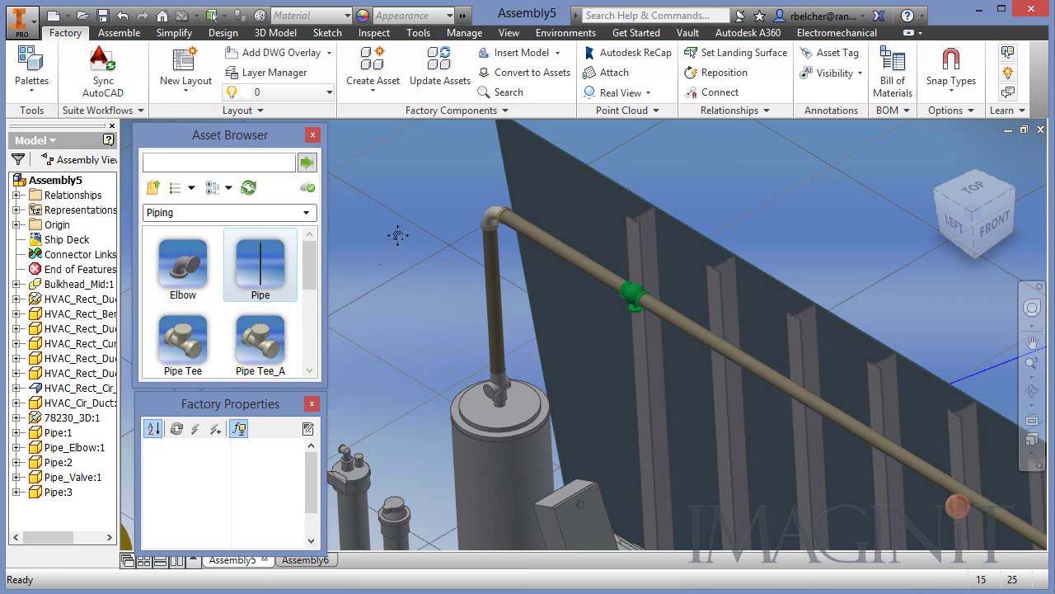
pyautogui.moveTo(397, 236); pyautogui.dragTo(417, 224, button='middle')
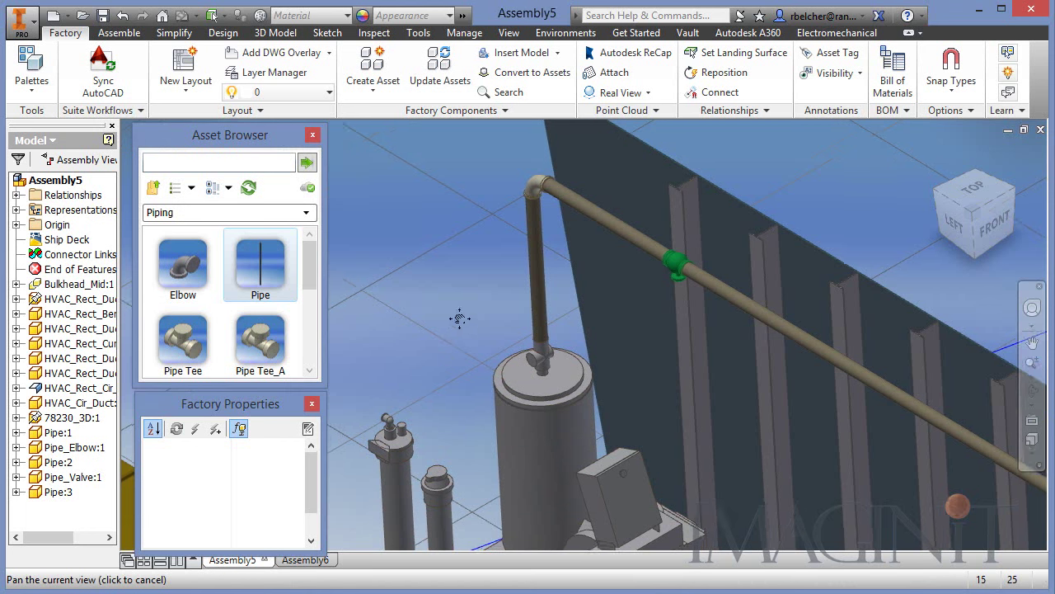
pyautogui.scroll(-5, 460, 321)
pyautogui.moveTo(460, 321); pyautogui.dragTo(490, 217, button='middle')
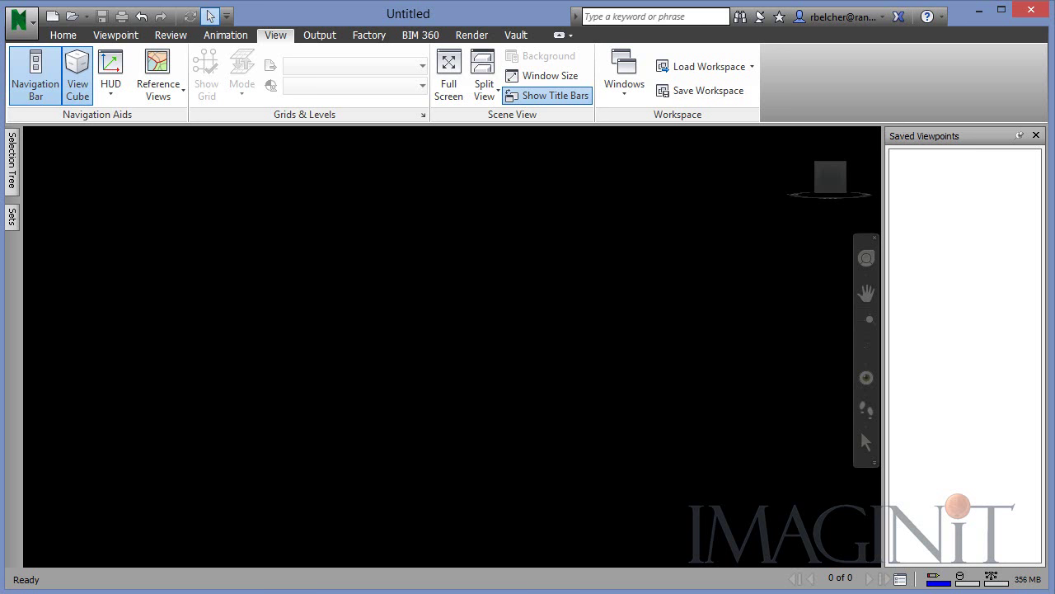
# - Switch to Navisworks, open the recent file NPS IMAGINiT - Water Plant A.nwd and show its Text Spin saved viewpoint
pyautogui.click(35, 30)
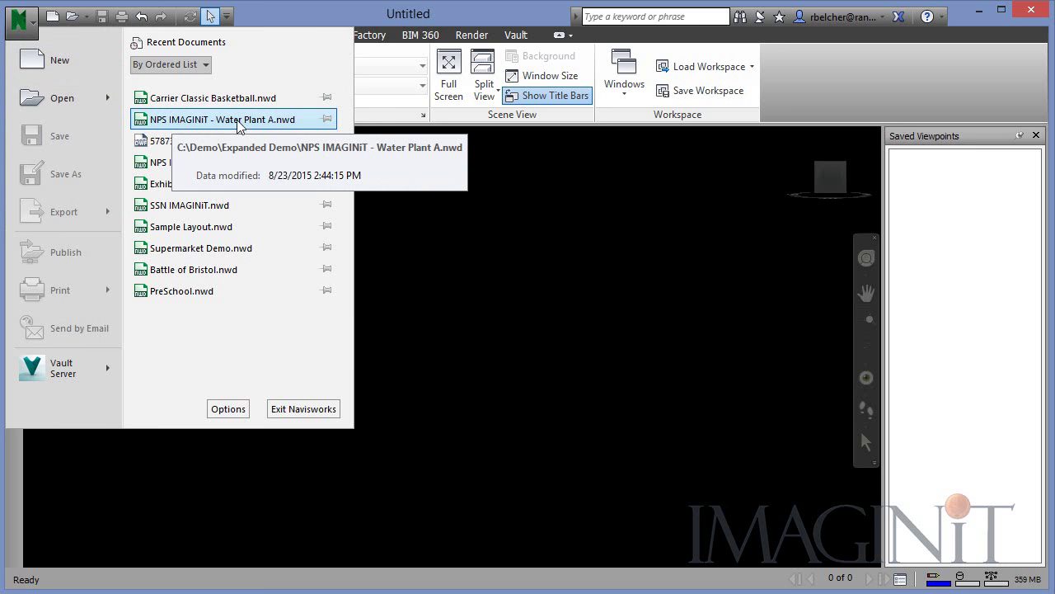
pyautogui.click(209, 122)
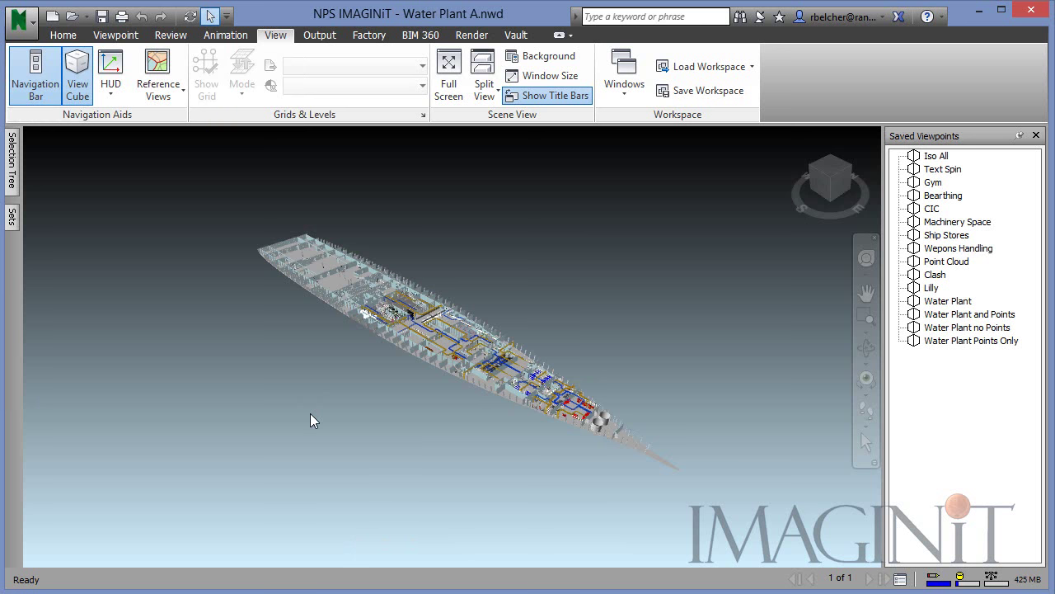
pyautogui.click(63, 35)
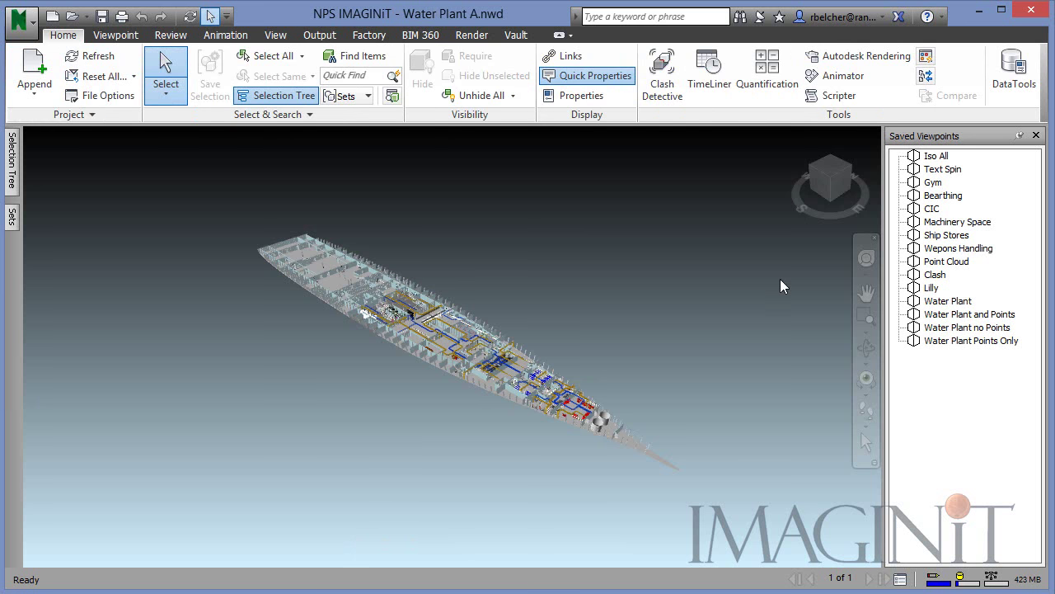
pyautogui.click(938, 169)
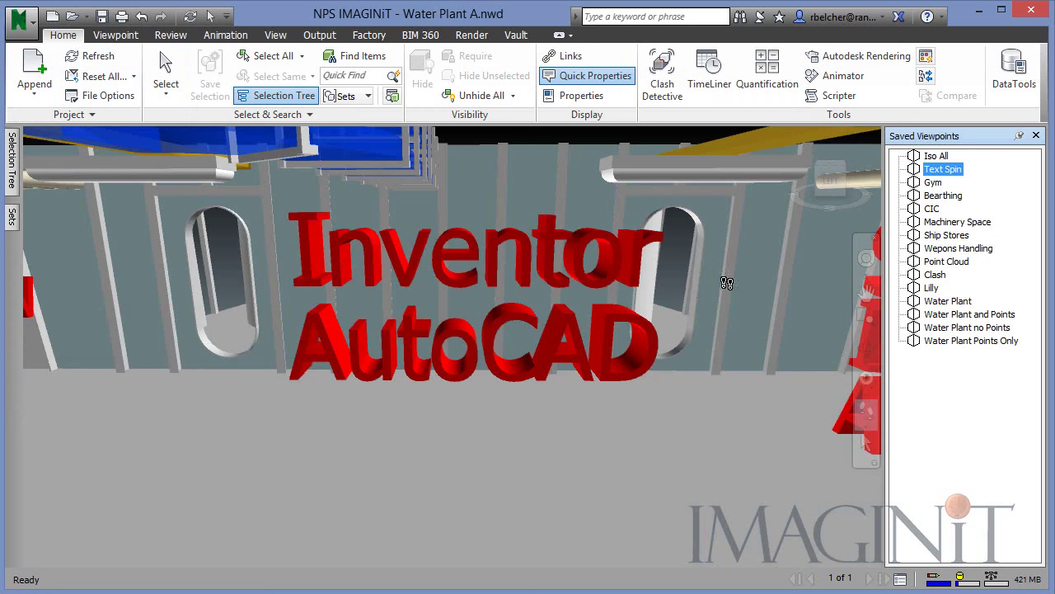
pyautogui.moveTo(554, 398)
# - Review the file types that can be appended to the model, and leave without appending a file
pyautogui.click(34, 97)
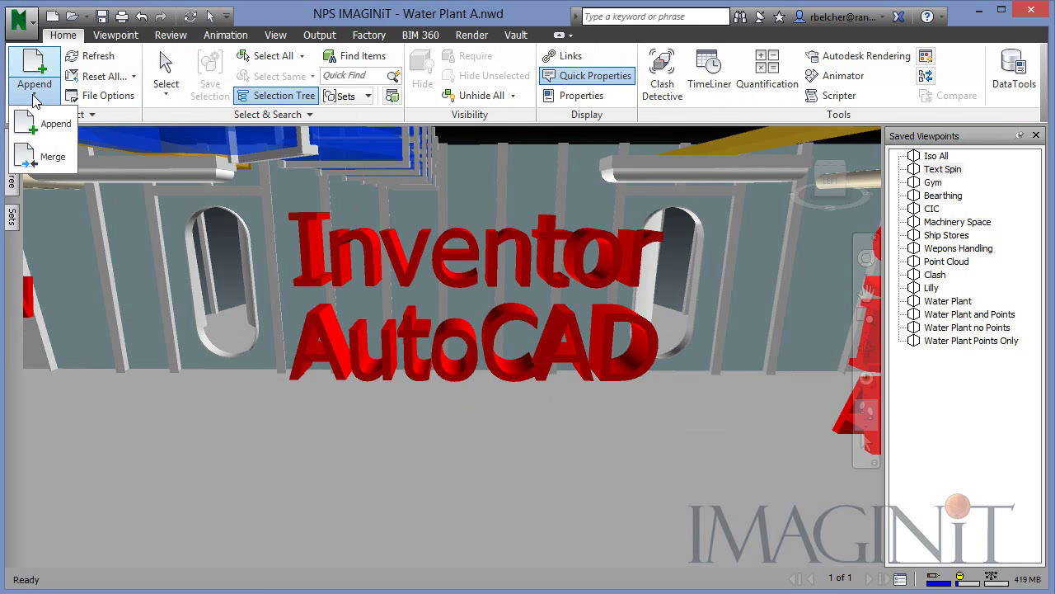
pyautogui.click(47, 137)
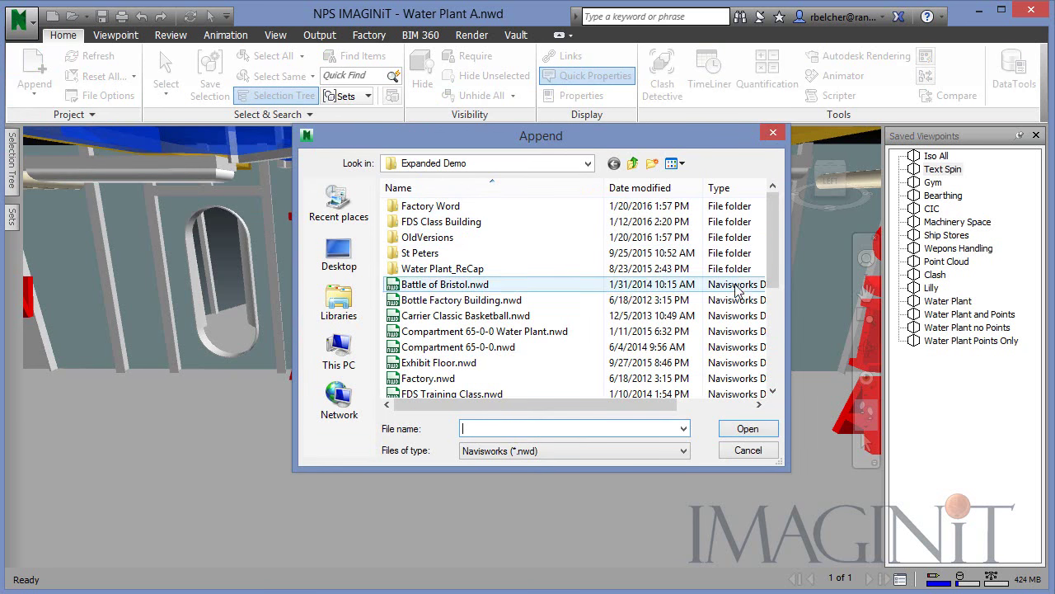
pyautogui.click(617, 450)
pyautogui.click(509, 148)
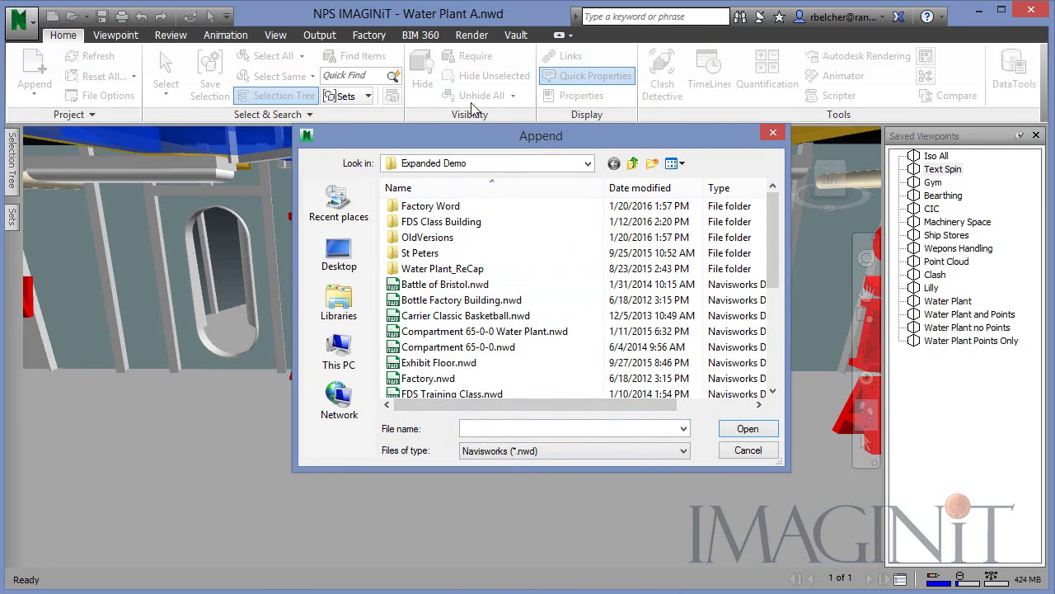
pyautogui.moveTo(494, 142); pyautogui.dragTo(430, 0)
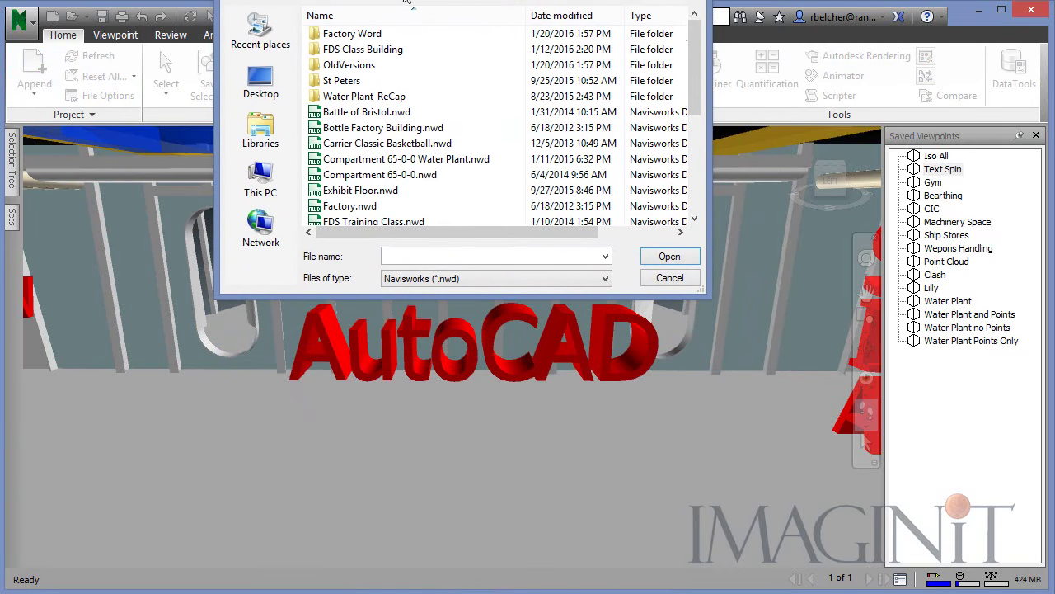
pyautogui.click(545, 277)
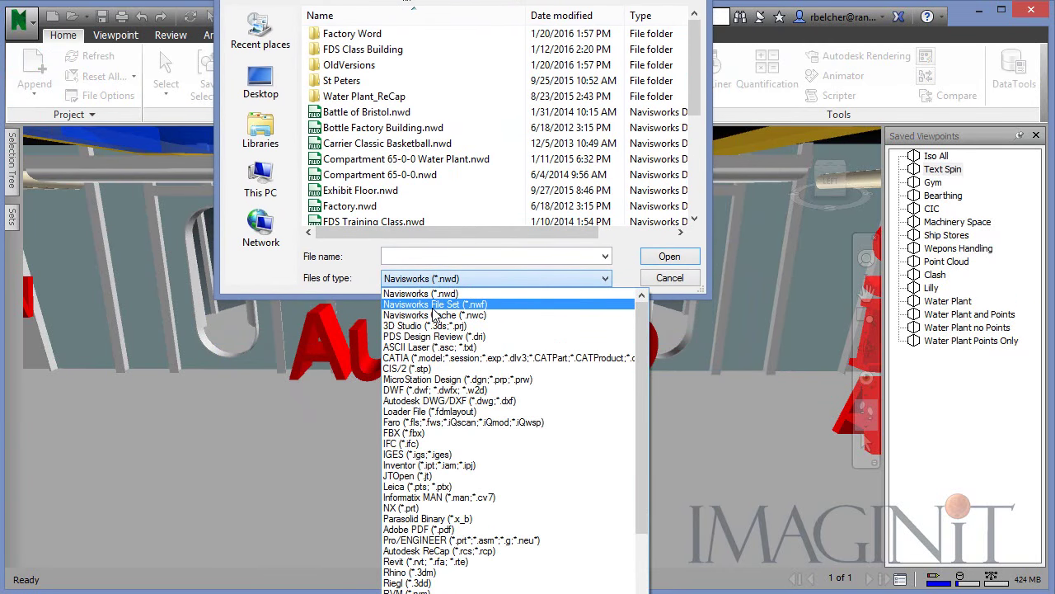
pyautogui.moveTo(644, 353); pyautogui.dragTo(670, 285)
pyautogui.click(669, 280)
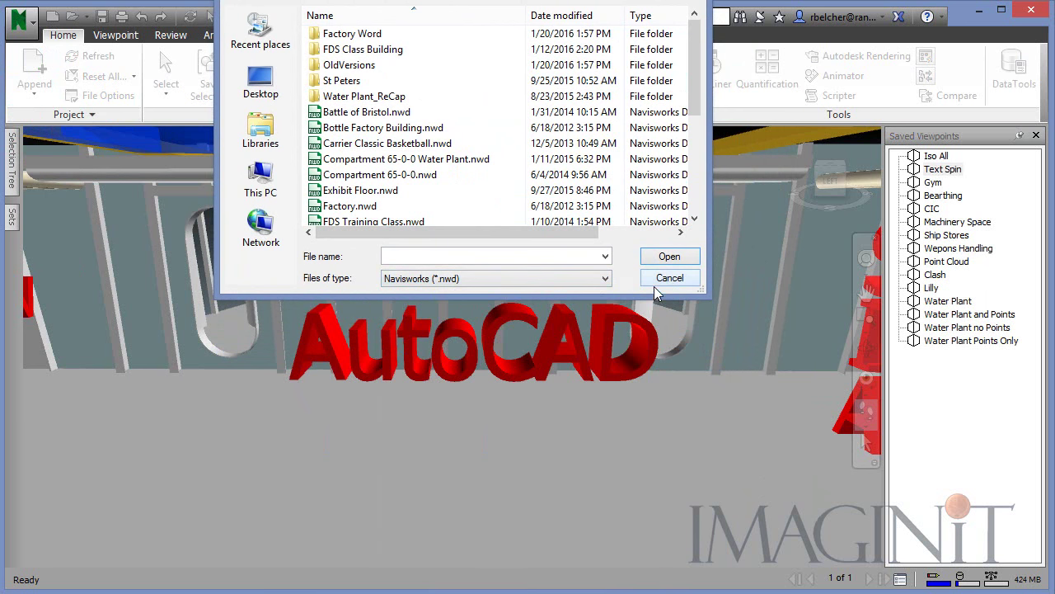
pyautogui.click(668, 279)
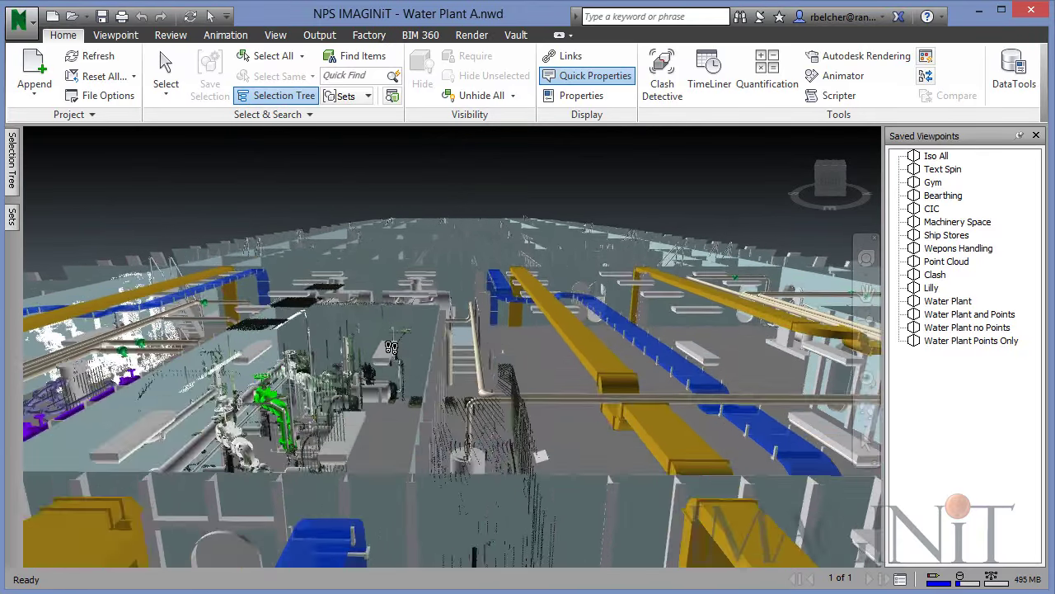
# - Walk through the ship model to examine the ductwork, the pump room's equipment and point cloud, and the surrounding compartments
pyautogui.moveTo(390, 346); pyautogui.dragTo(363, 371)
pyautogui.moveTo(371, 404); pyautogui.dragTo(386, 389, button='middle')
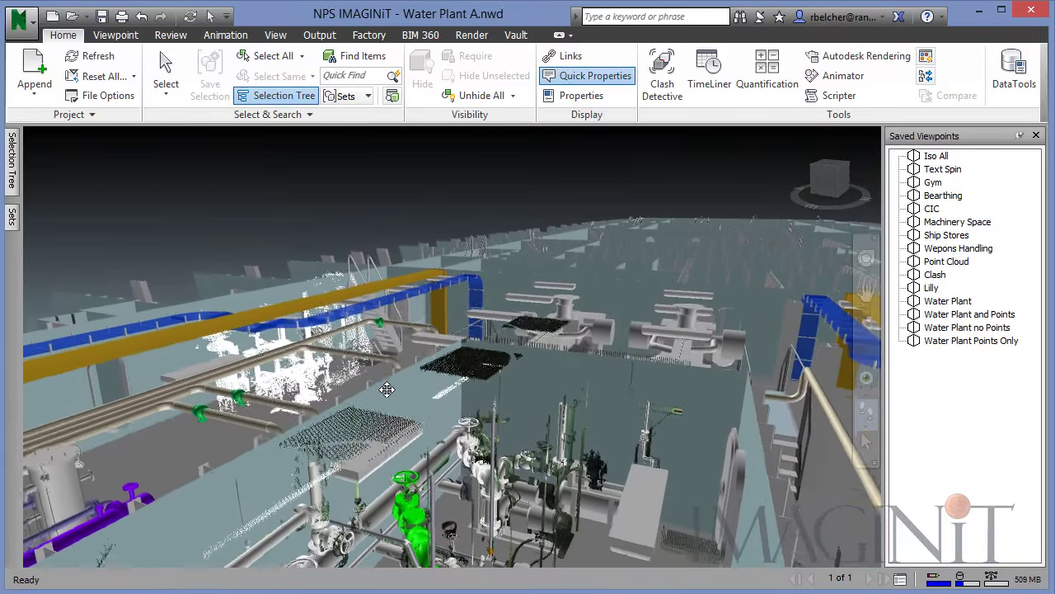
pyautogui.moveTo(387, 390); pyautogui.dragTo(359, 320)
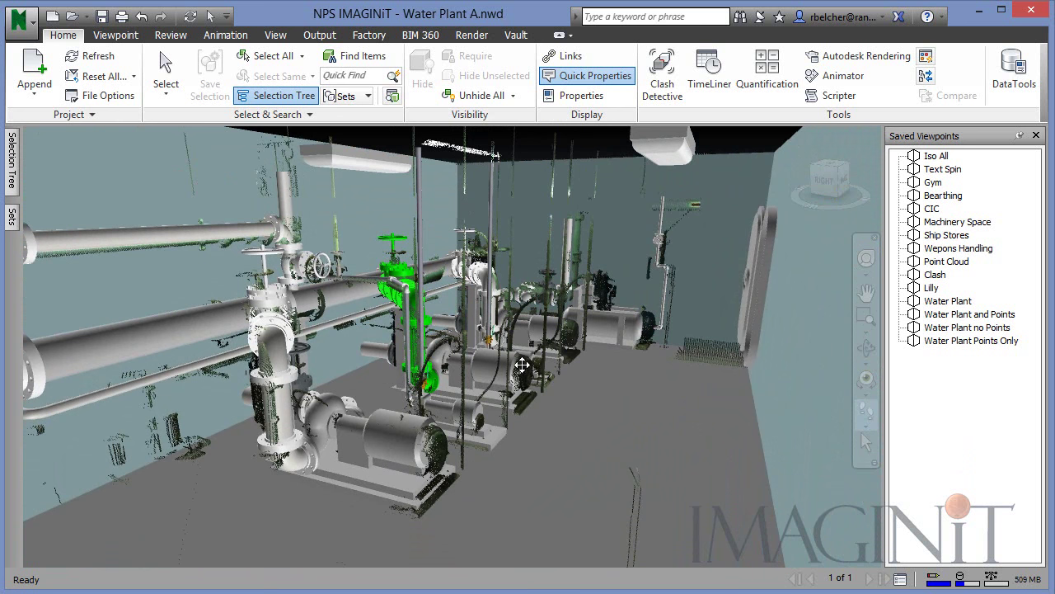
pyautogui.moveTo(522, 364); pyautogui.dragTo(532, 313, button='middle')
pyautogui.moveTo(533, 314); pyautogui.dragTo(604, 292)
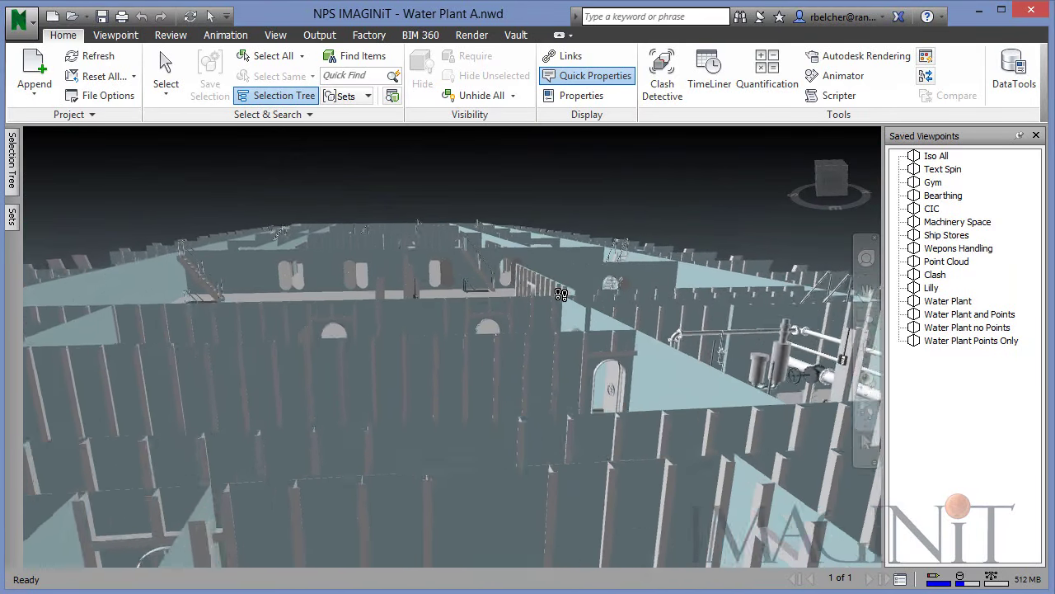
pyautogui.moveTo(407, 295); pyautogui.dragTo(622, 260)
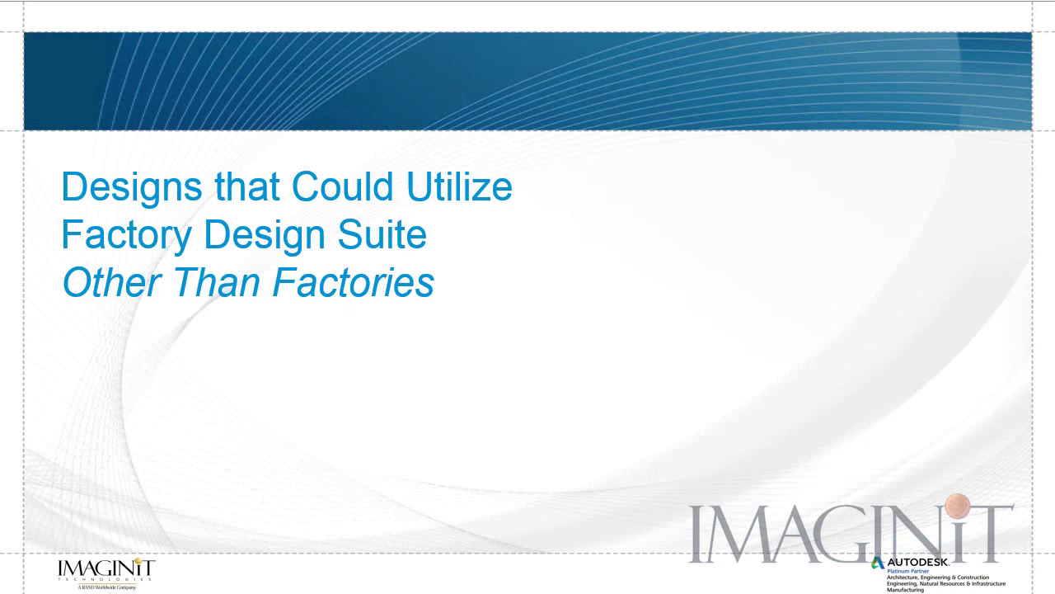
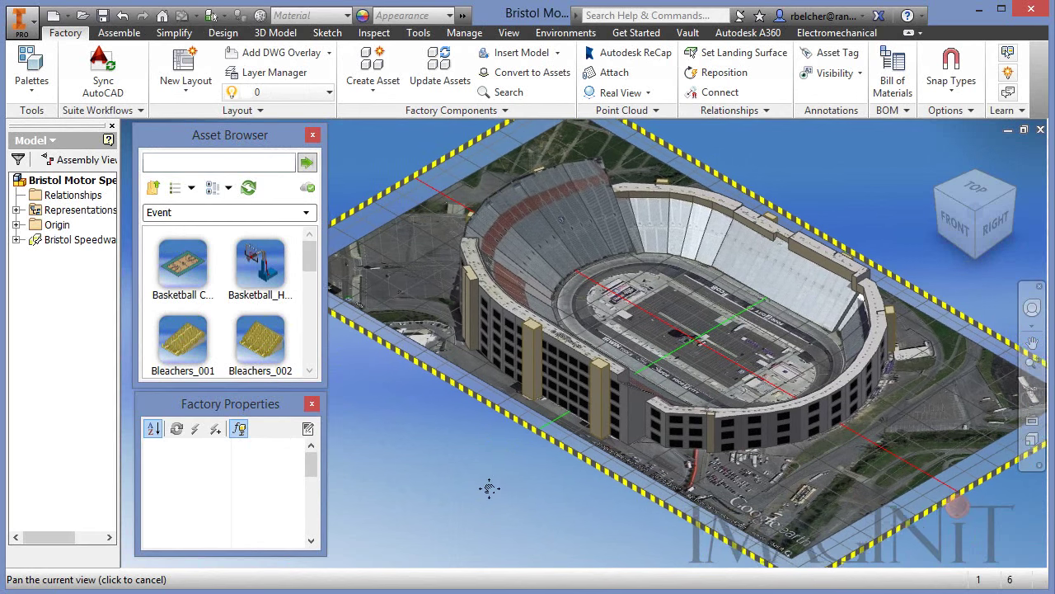
# - Examine the Bristol Motor Speedway assembly in Inventor, looking over the grandstands, the track and the infield
pyautogui.moveTo(530, 465); pyautogui.dragTo(536, 492)
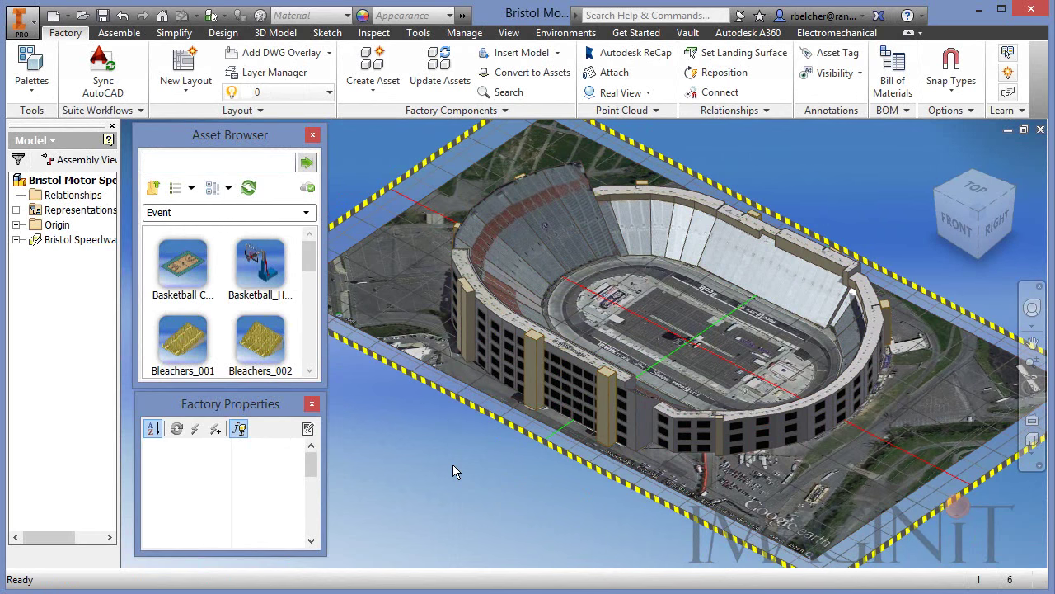
pyautogui.moveTo(403, 374); pyautogui.dragTo(416, 354, button='middle')
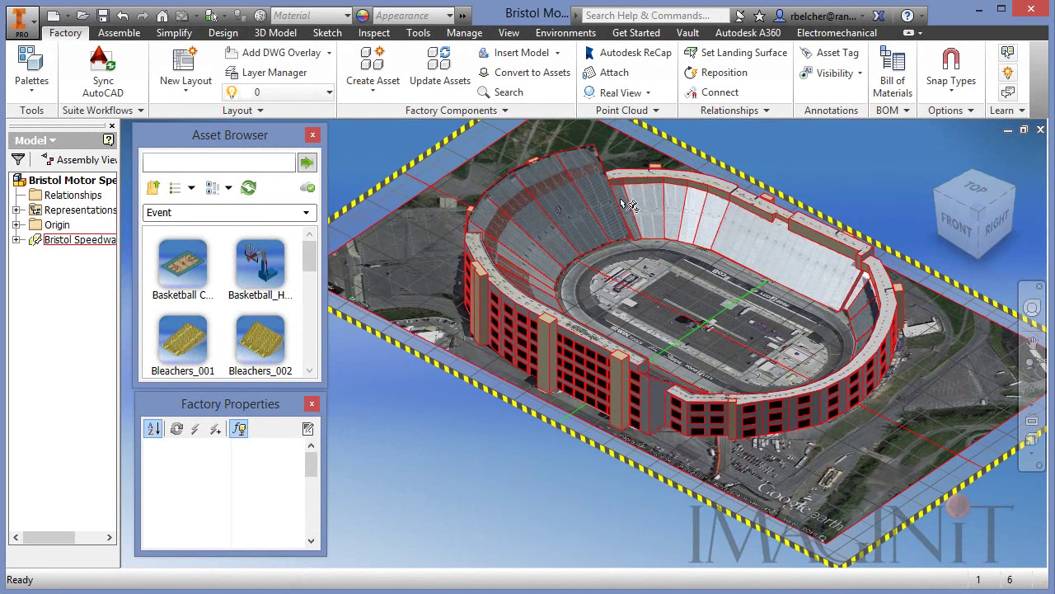
pyautogui.moveTo(580, 324); pyautogui.dragTo(599, 260, button='middle')
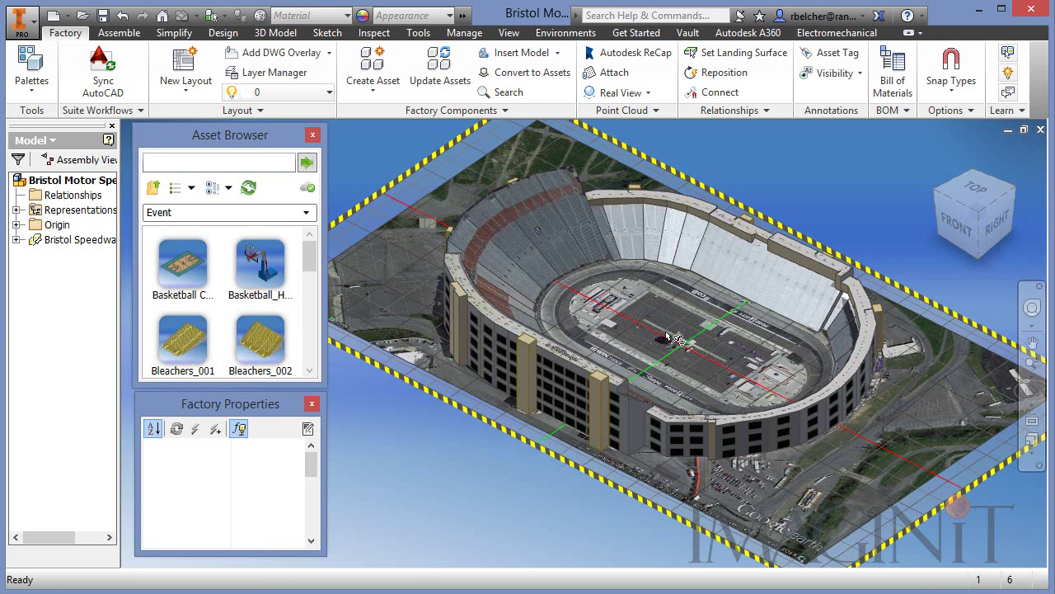
pyautogui.scroll(3, 682, 335)
pyautogui.moveTo(684, 338); pyautogui.dragTo(726, 276, button='middle')
pyautogui.scroll(-3, 722, 369)
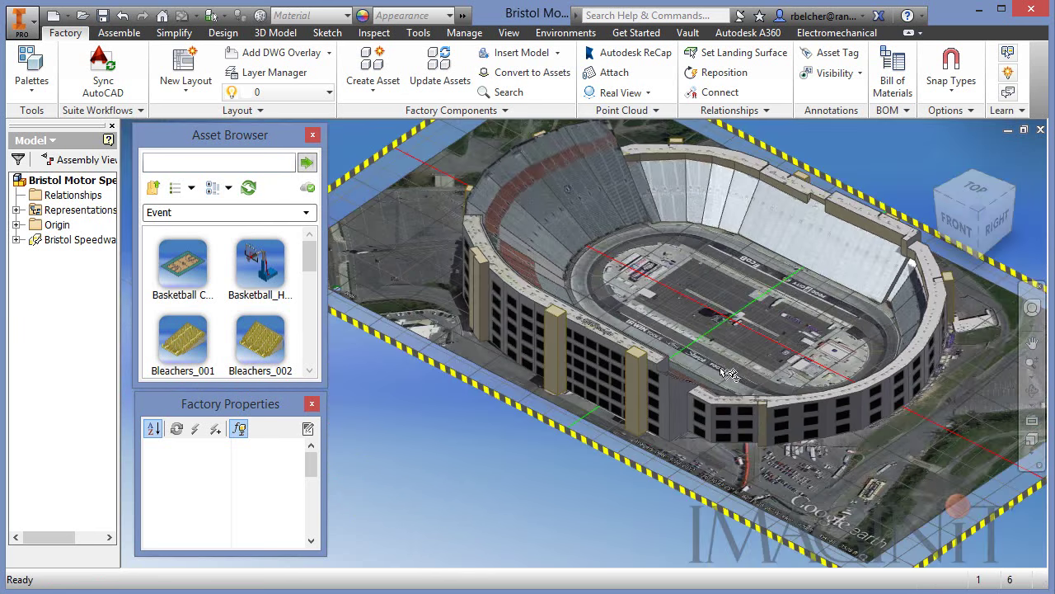
pyautogui.moveTo(743, 374)
pyautogui.keyDown('shift'); pyautogui.mouseDown(button='middle')
pyautogui.moveTo(728, 349)
pyautogui.moveTo(730, 379)
pyautogui.mouseUp(button='middle'); pyautogui.keyUp('shift')
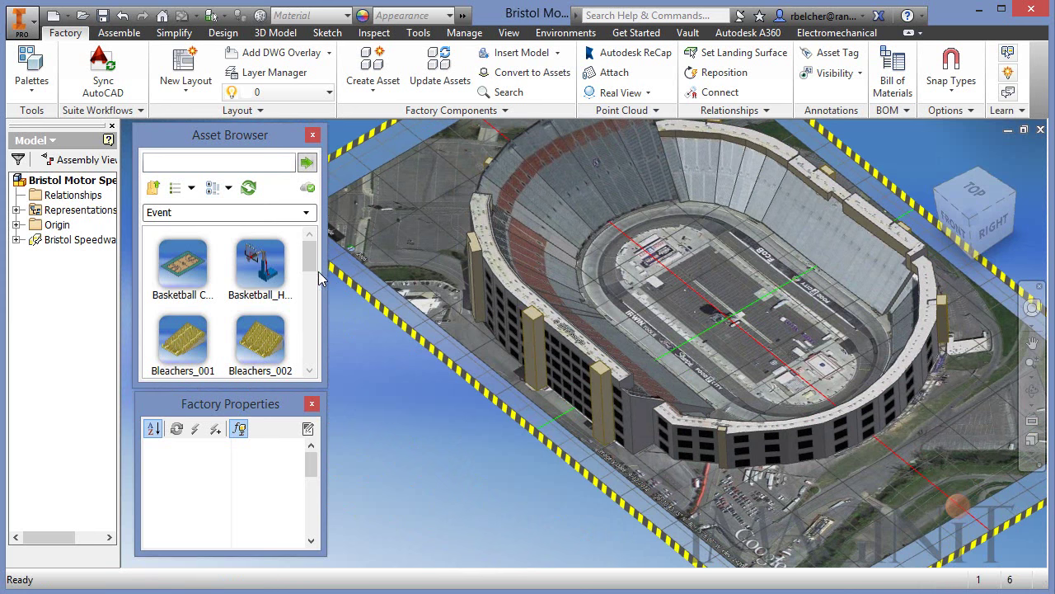
# - Place a Football Field asset from the Event category at the centre of the speedway's infield
pyautogui.moveTo(311, 256); pyautogui.dragTo(310, 292)
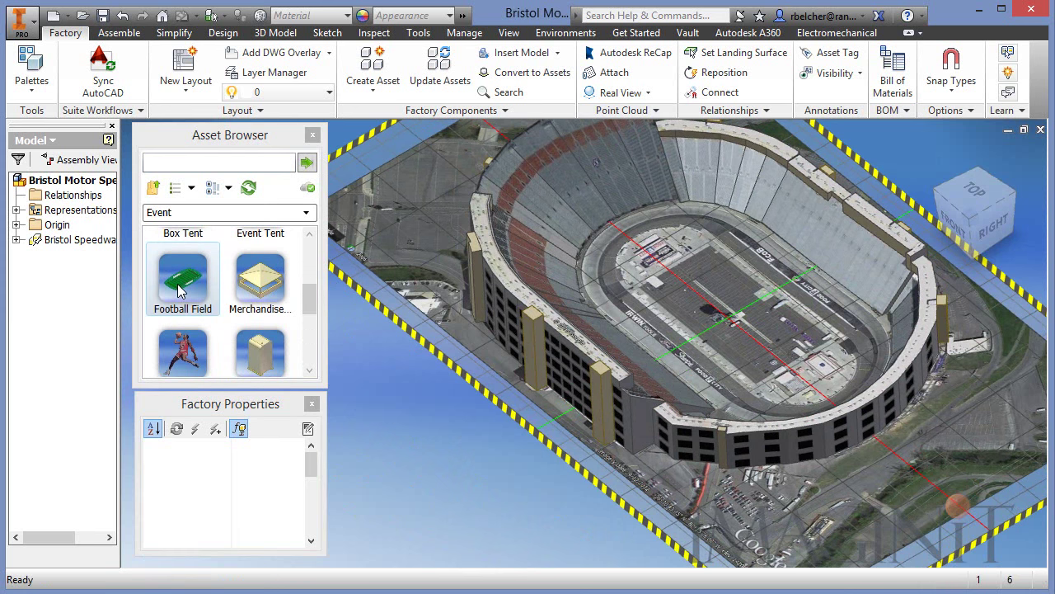
pyautogui.moveTo(180, 284); pyautogui.dragTo(751, 323)
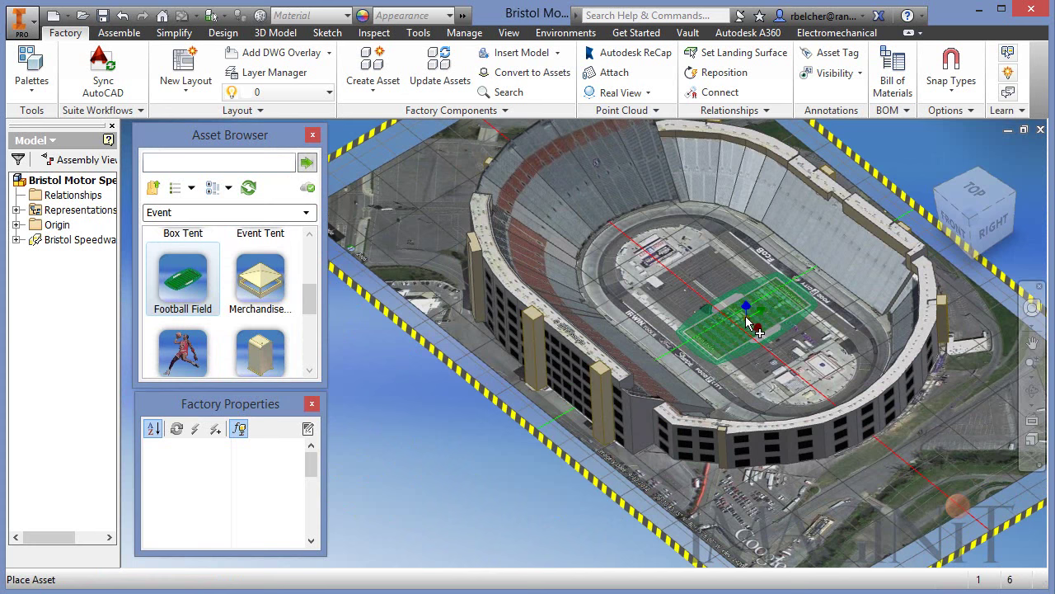
pyautogui.scroll(5, 742, 317)
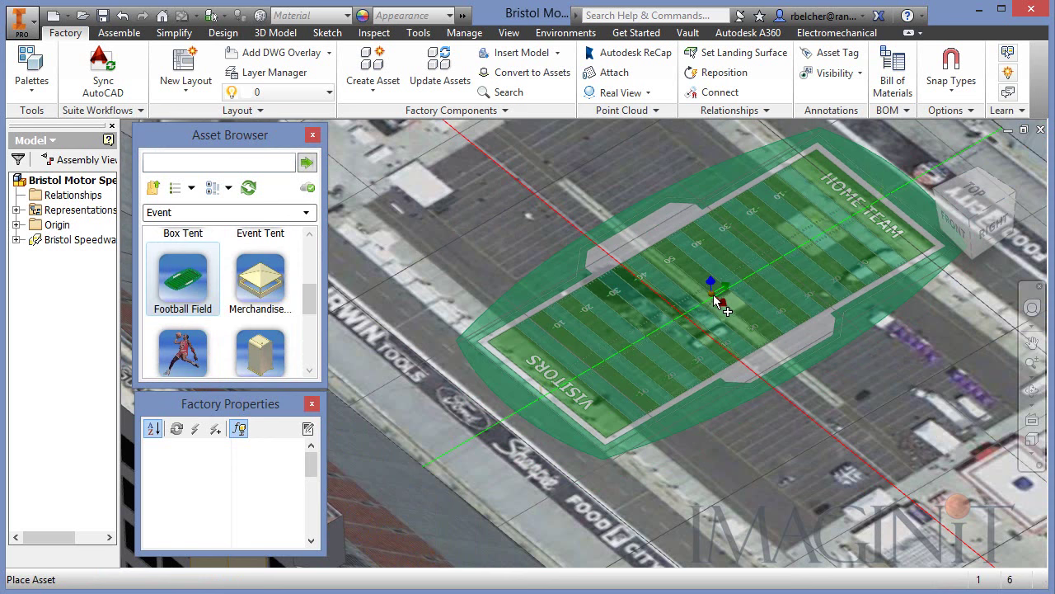
pyautogui.click(715, 295)
pyautogui.click(714, 295)
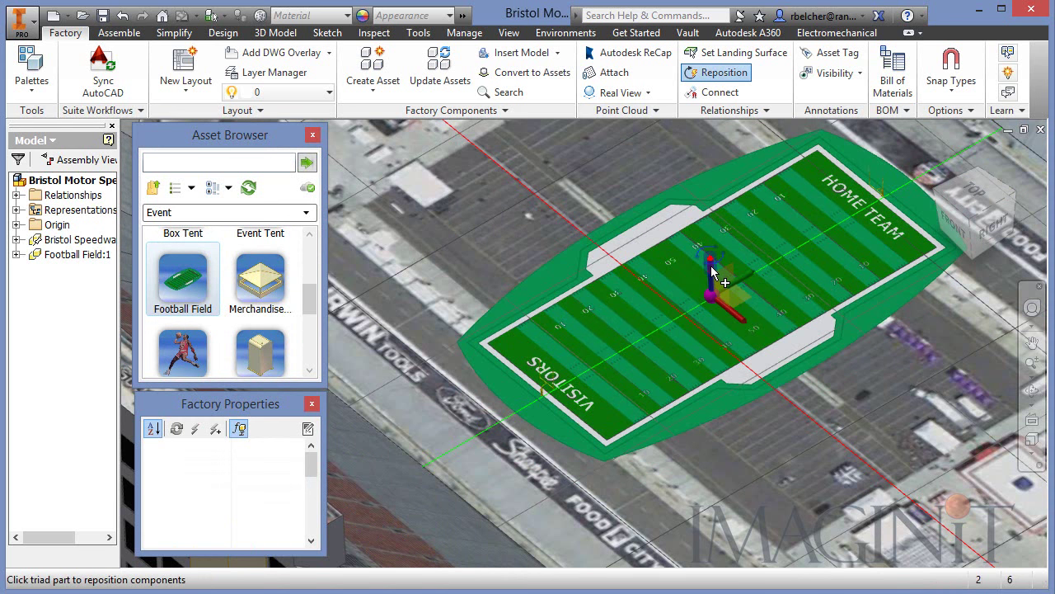
# - Rotate the football field about 90° to follow the infield's long axis, shift it slightly, and finish placing without adding a second field
pyautogui.moveTo(729, 272); pyautogui.dragTo(765, 225)
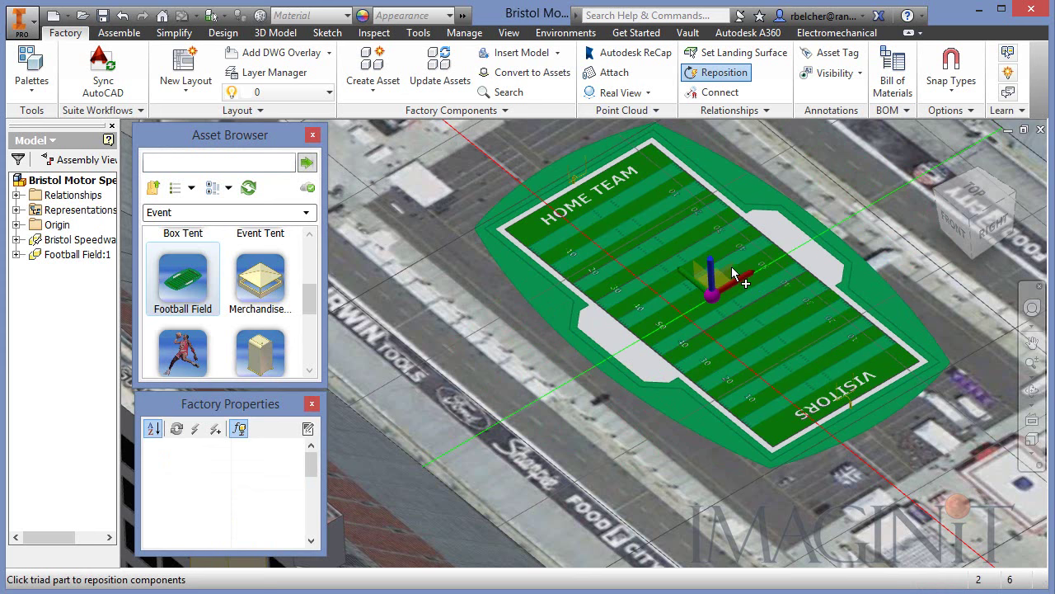
pyautogui.moveTo(750, 281); pyautogui.dragTo(742, 303)
pyautogui.rightClick(746, 305)
pyautogui.click(782, 318)
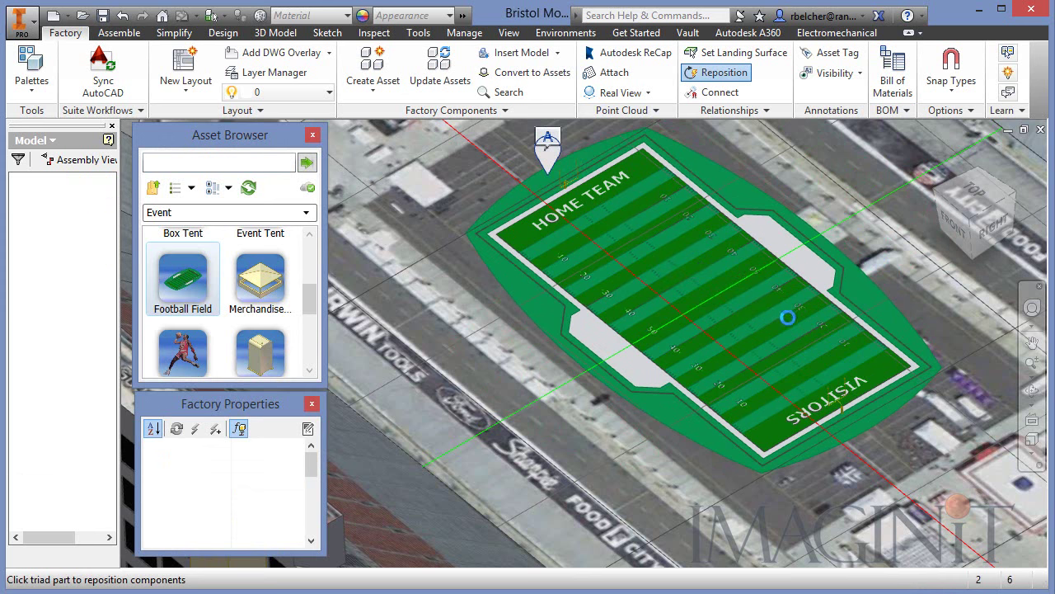
pyautogui.click(720, 375)
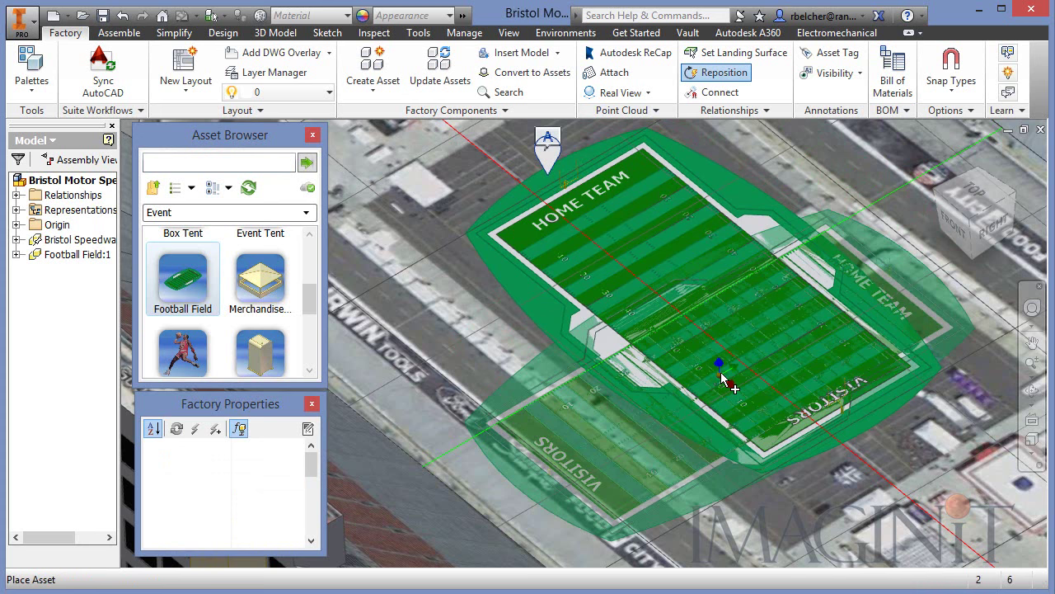
pyautogui.rightClick(869, 228)
pyautogui.click(897, 238)
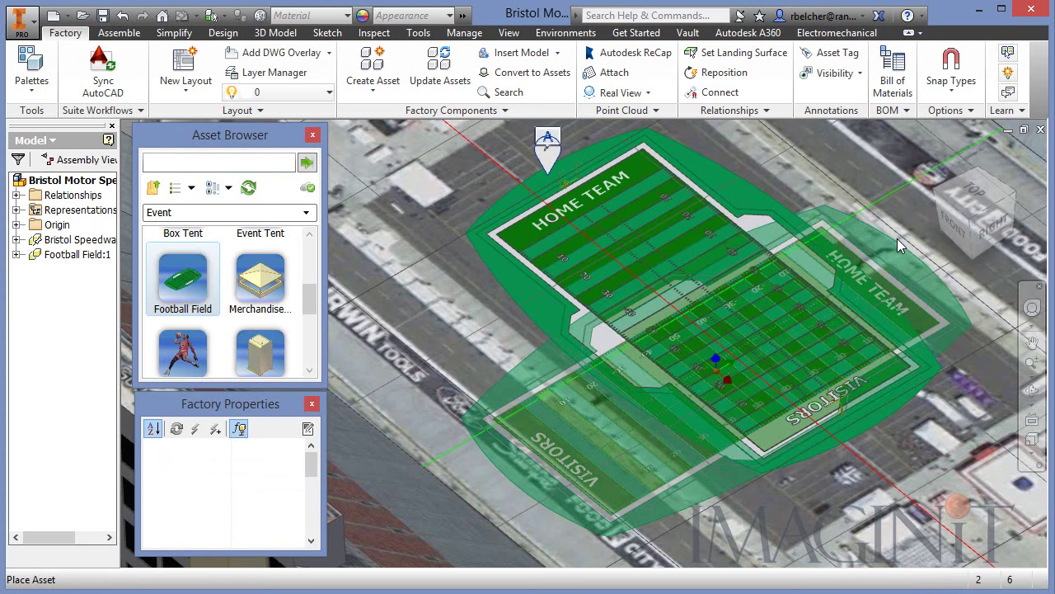
# - Set the football field's home team colour to Orange and the home team name to Tennessee
pyautogui.moveTo(674, 355); pyautogui.dragTo(643, 371, button='middle')
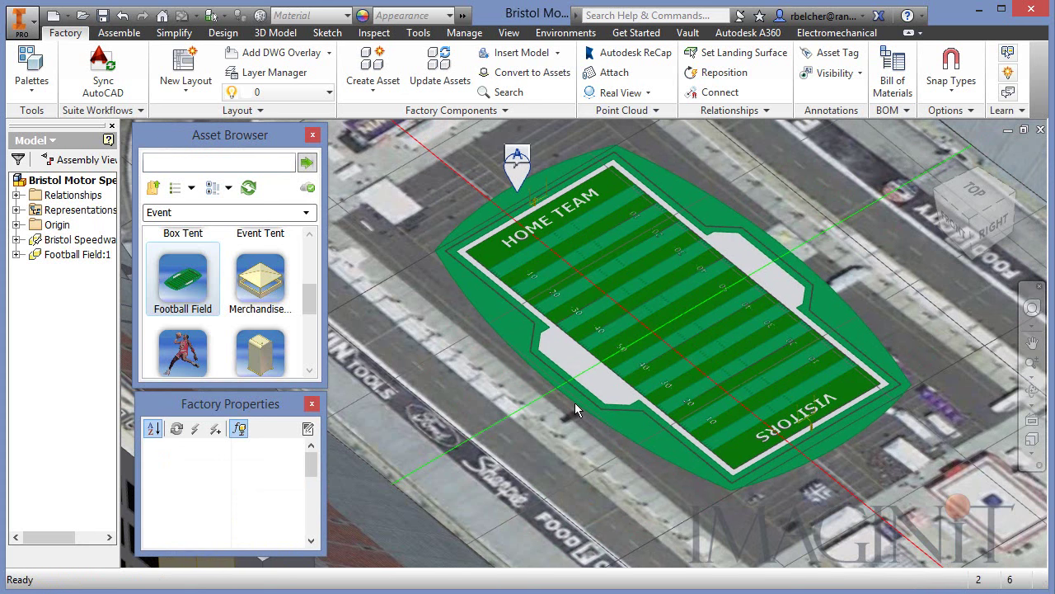
pyautogui.moveTo(573, 404); pyautogui.dragTo(607, 375, button='middle')
pyautogui.press('F4')
pyautogui.moveTo(606, 375); pyautogui.dragTo(635, 367)
pyautogui.click(633, 367)
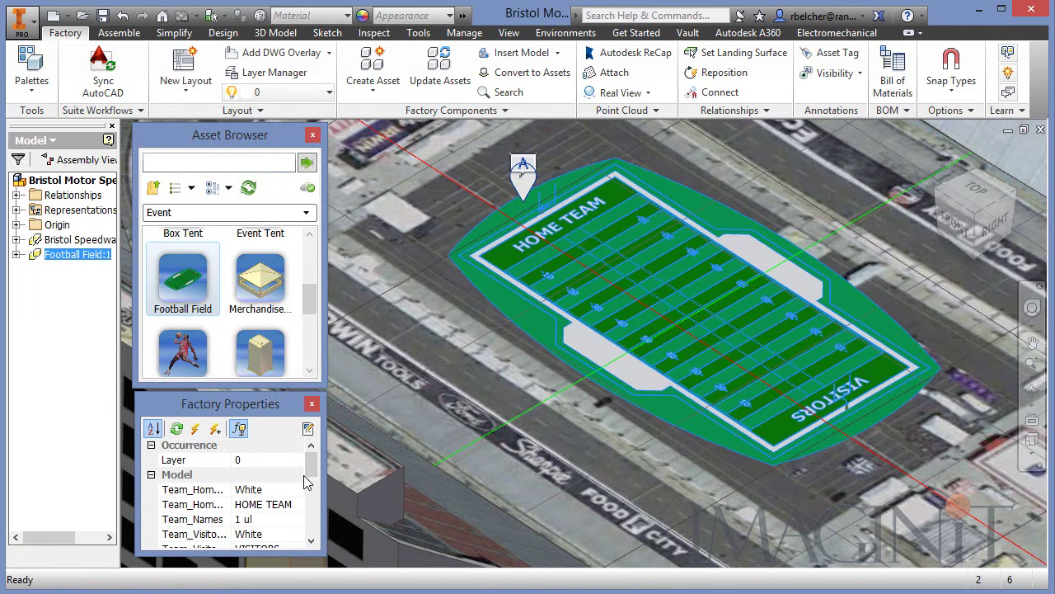
pyautogui.moveTo(311, 462); pyautogui.dragTo(311, 471)
pyautogui.click(272, 475)
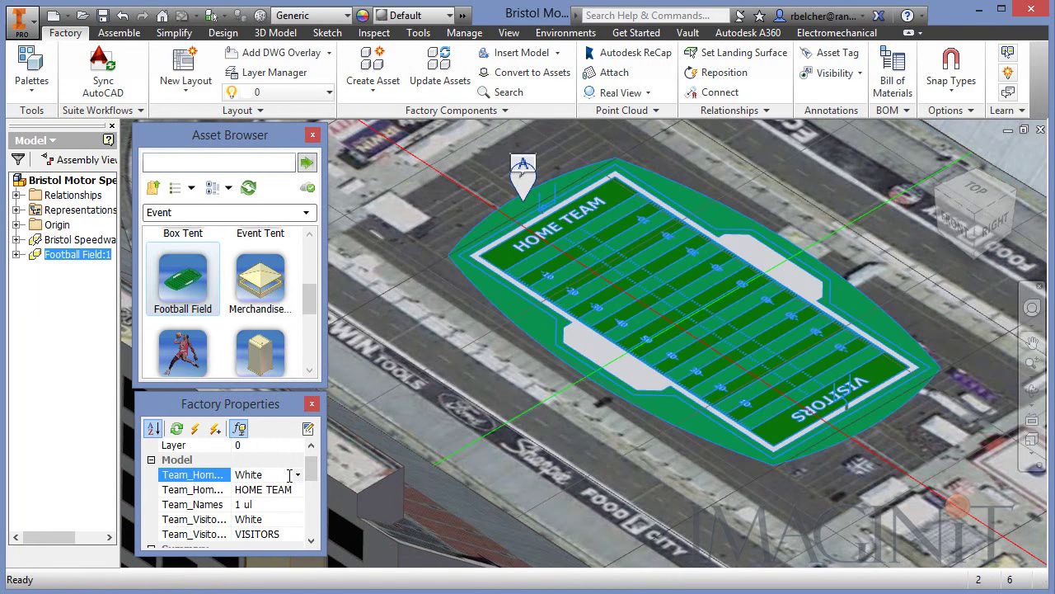
pyautogui.click(299, 475)
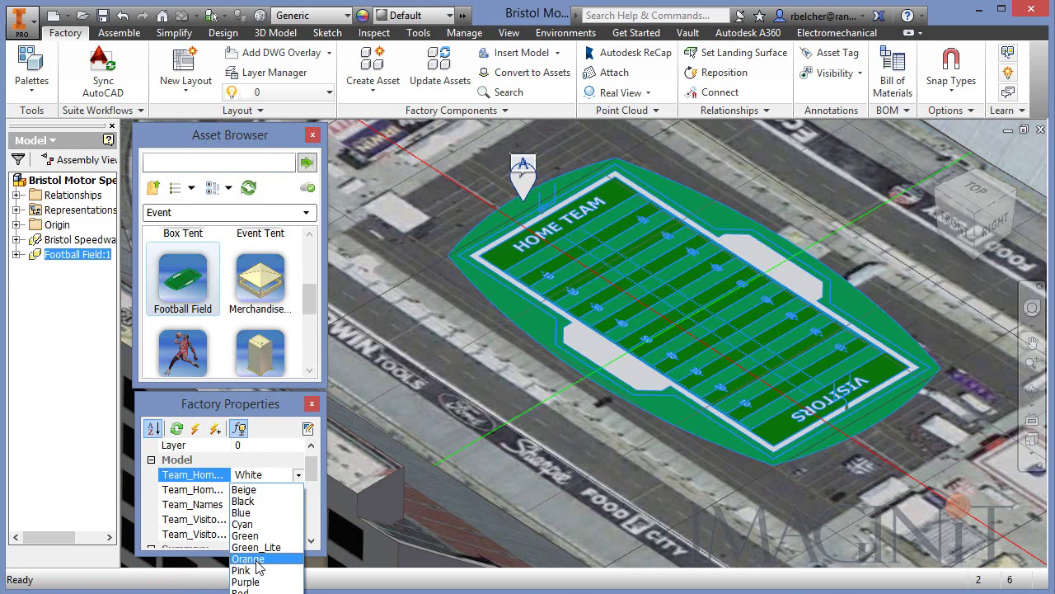
pyautogui.click(257, 559)
pyautogui.click(288, 489)
pyautogui.moveTo(255, 495); pyautogui.dragTo(181, 493)
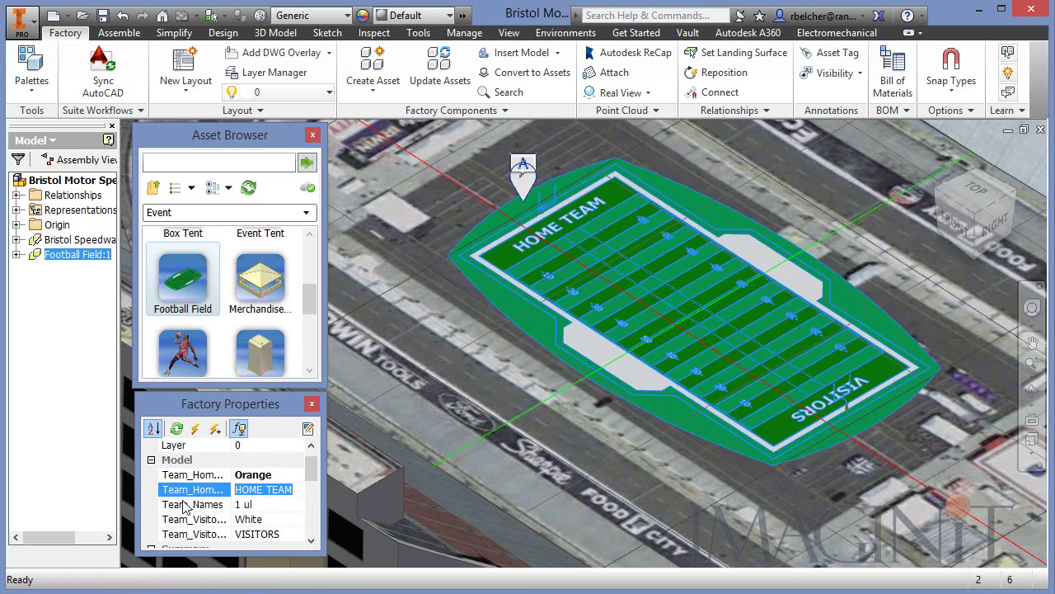
pyautogui.write('Tennessee')
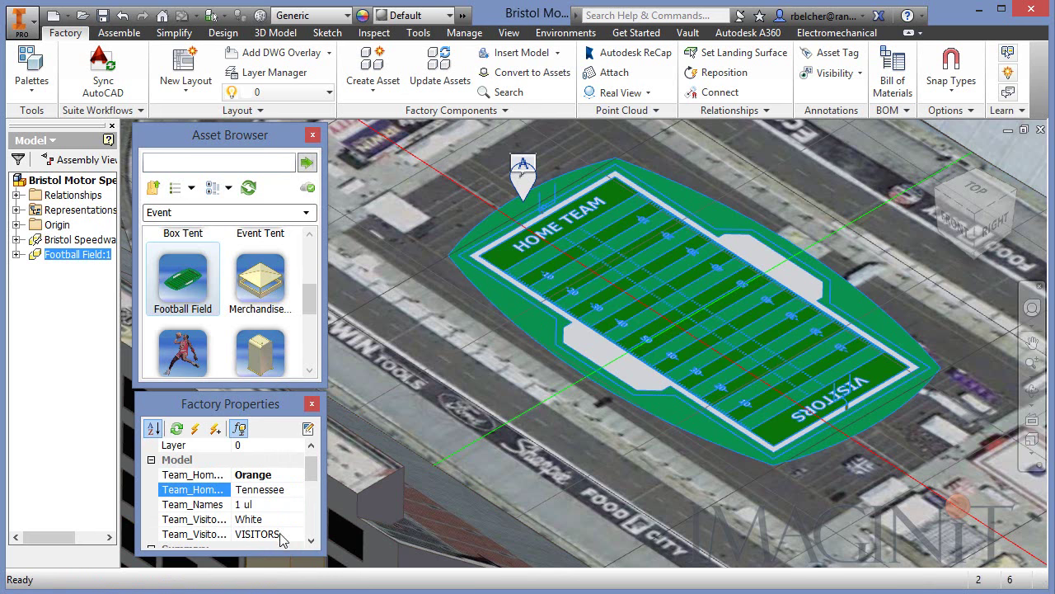
# - Set the visiting team's colour to Red_Dark and its name to Virginia Tech, and apply the property changes to the football field
pyautogui.click(268, 521)
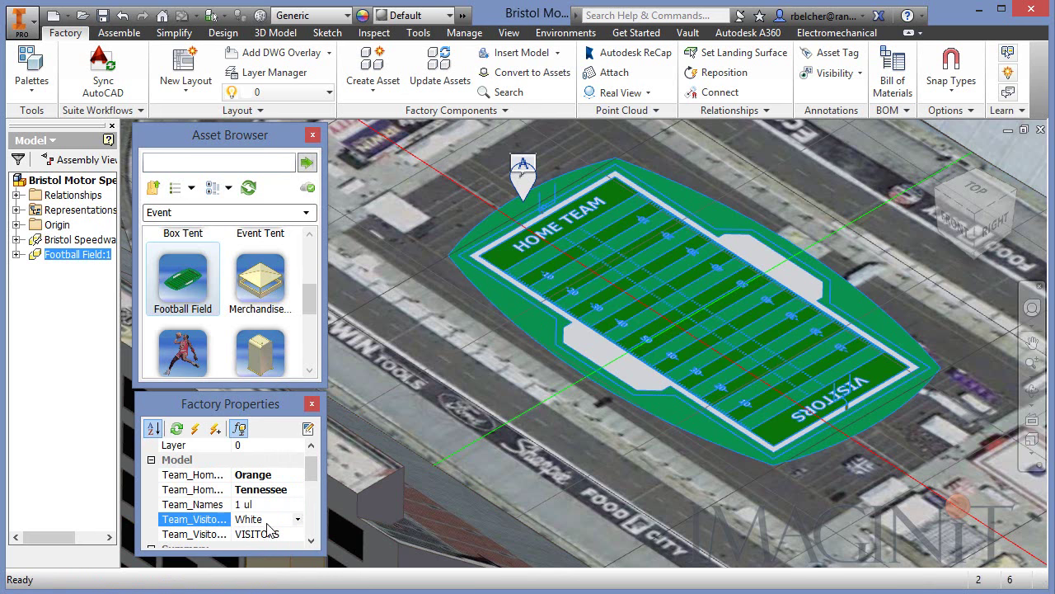
pyautogui.click(299, 520)
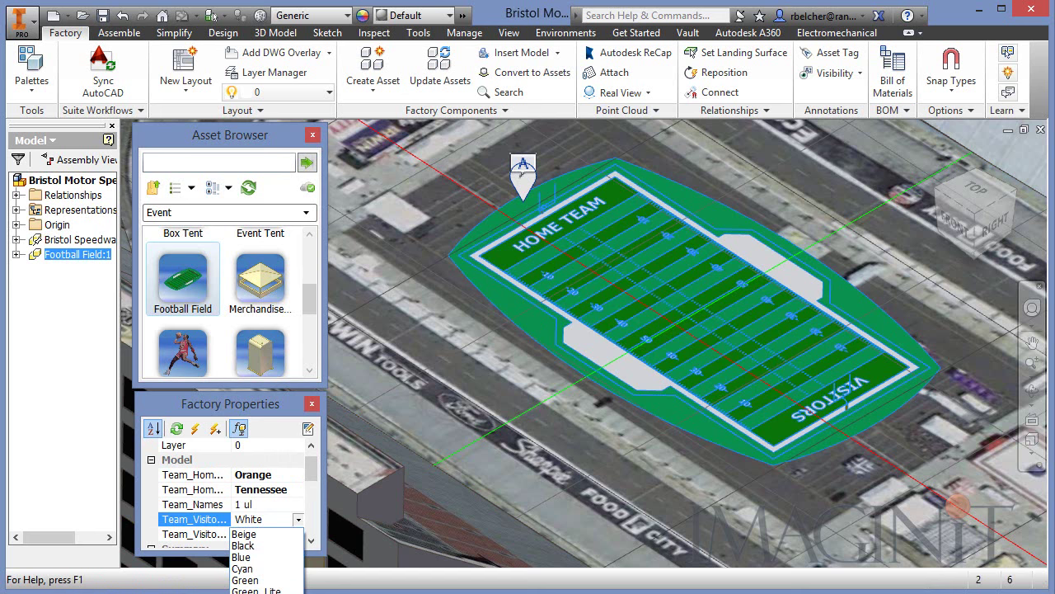
pyautogui.click(256, 591)
pyautogui.click(282, 534)
pyautogui.moveTo(282, 534); pyautogui.dragTo(180, 540)
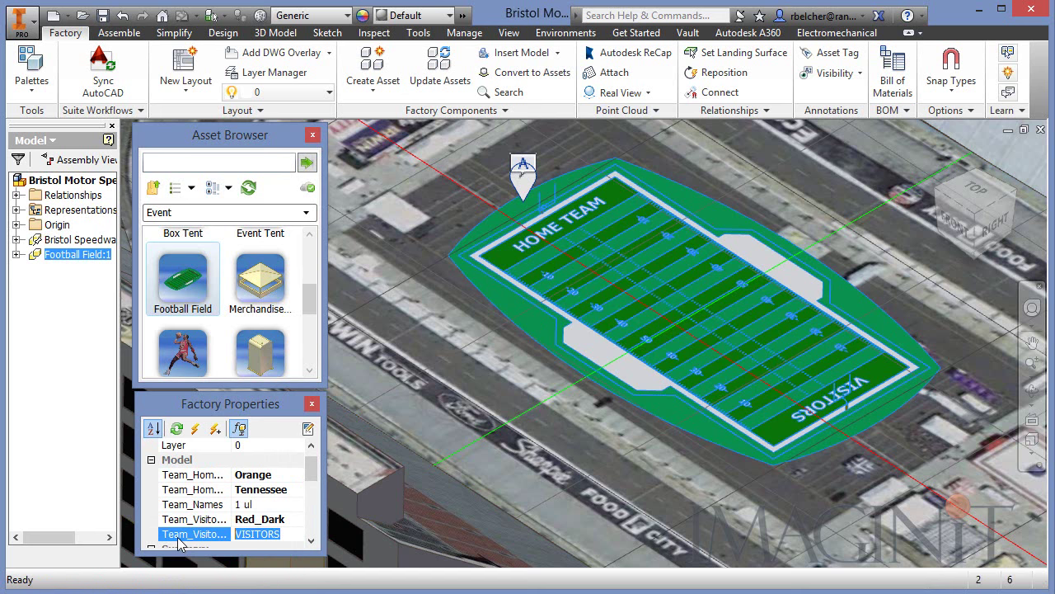
pyautogui.write('Virginia Tech')
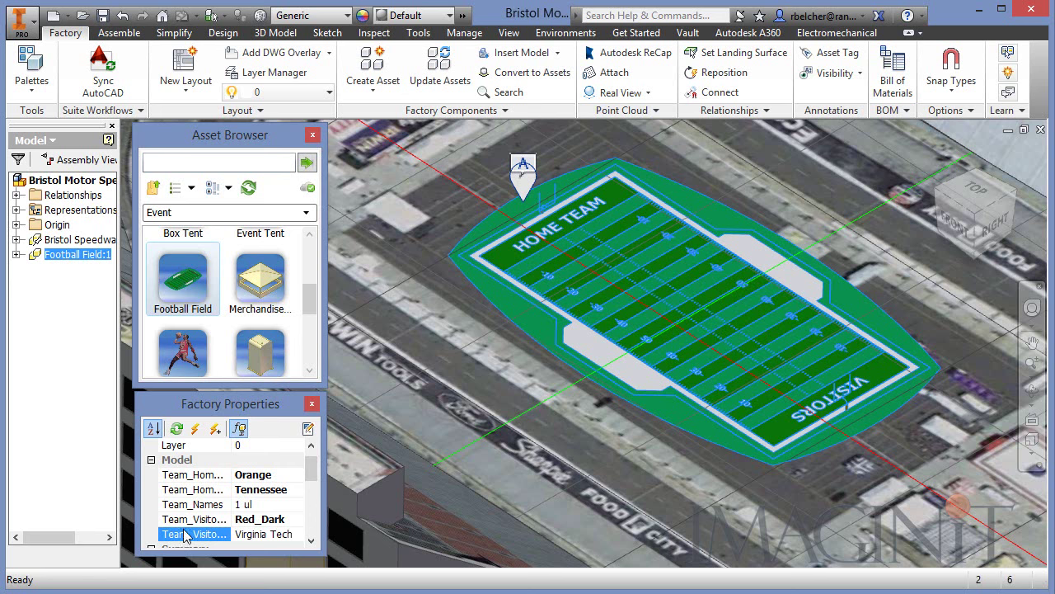
pyautogui.click(196, 428)
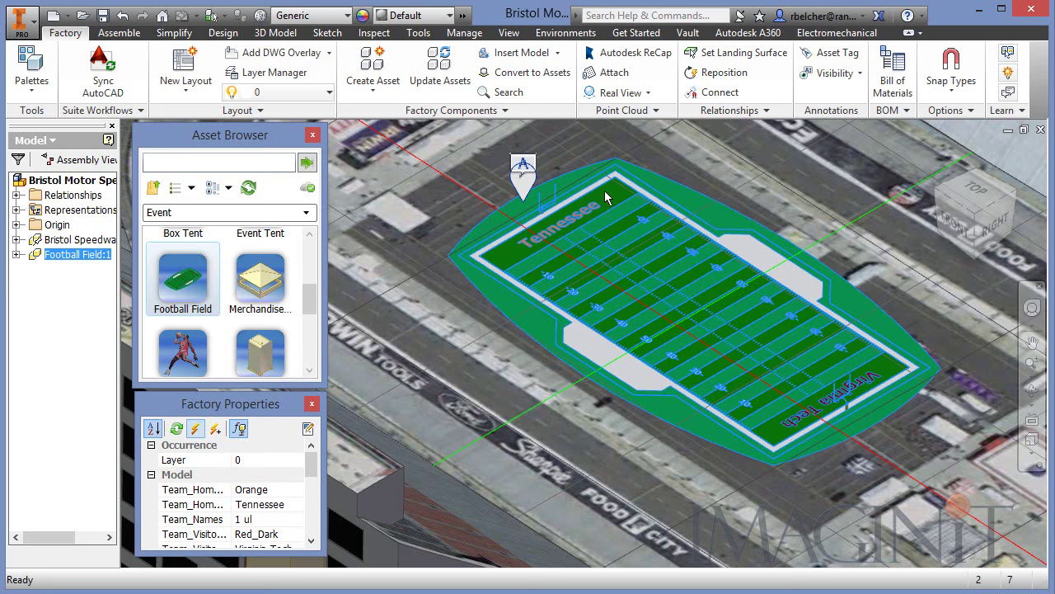
pyautogui.moveTo(662, 304); pyautogui.dragTo(597, 505, button='middle')
pyautogui.click(663, 467)
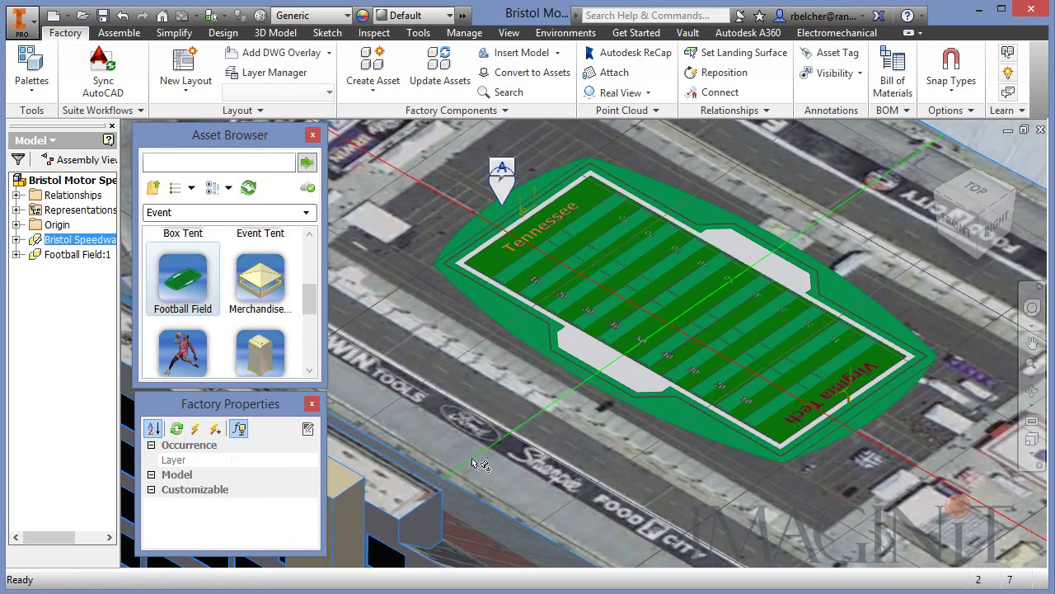
# - Place a Racecar Hauler asset from the Event category beside the football field's 50-yard line, keeping its default orientation
pyautogui.moveTo(310, 303); pyautogui.dragTo(312, 337)
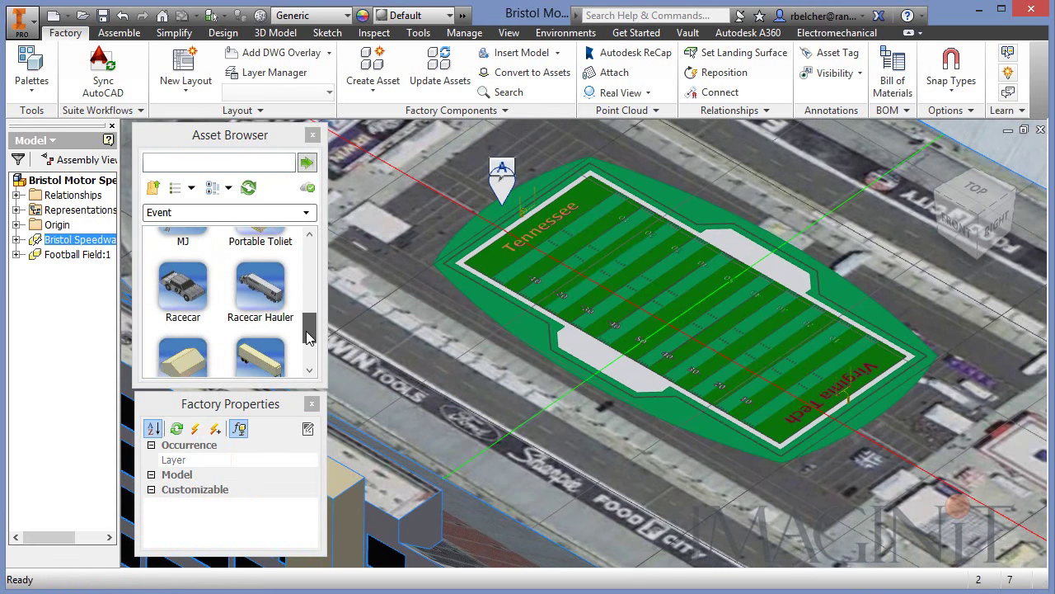
pyautogui.click(263, 293)
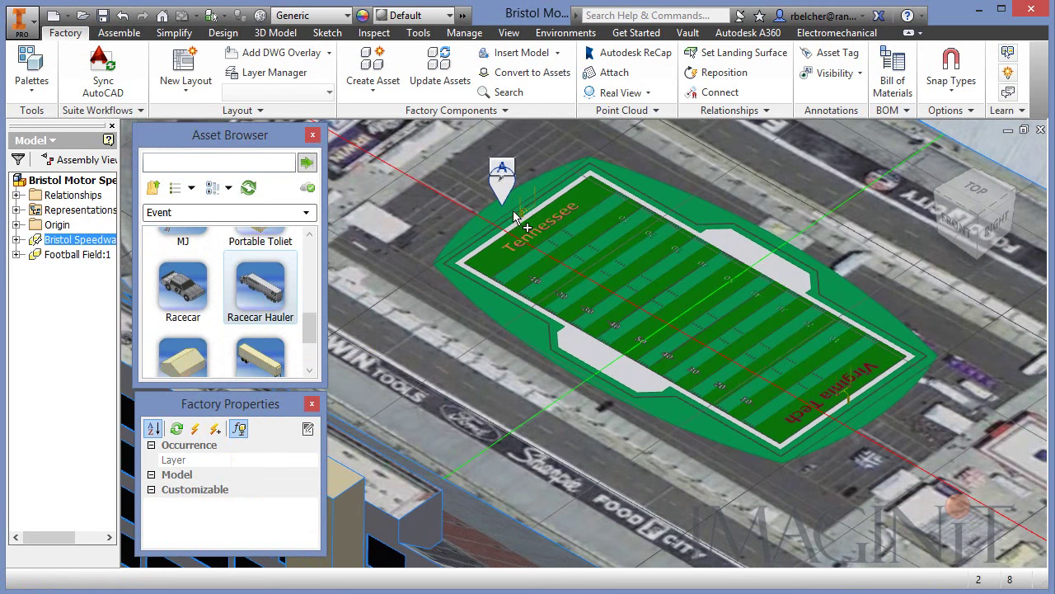
pyautogui.scroll(-3, 469, 190)
pyautogui.moveTo(467, 175); pyautogui.dragTo(486, 306, button='middle')
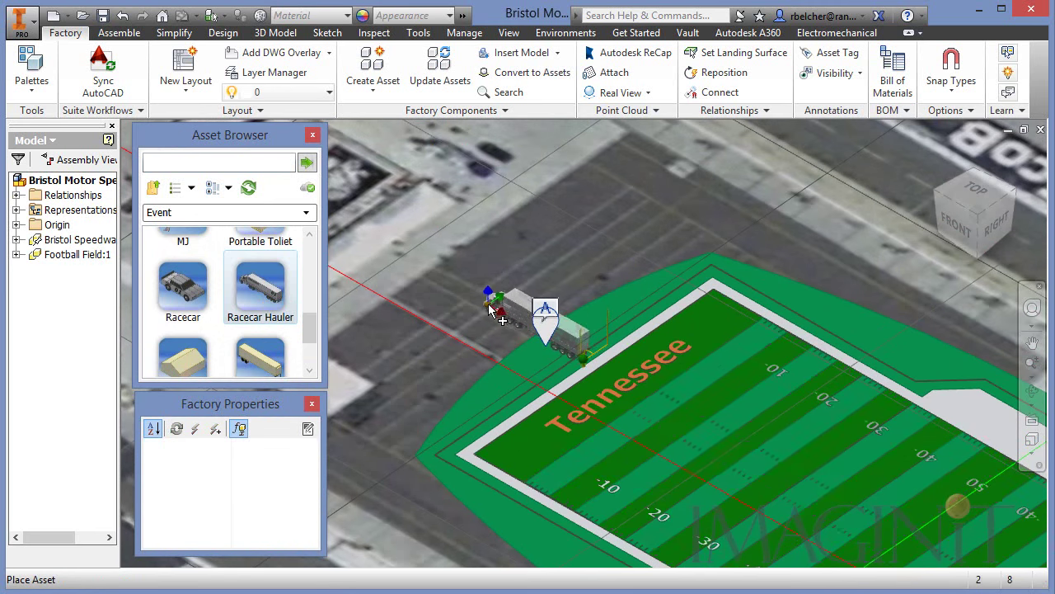
pyautogui.scroll(3, 492, 309)
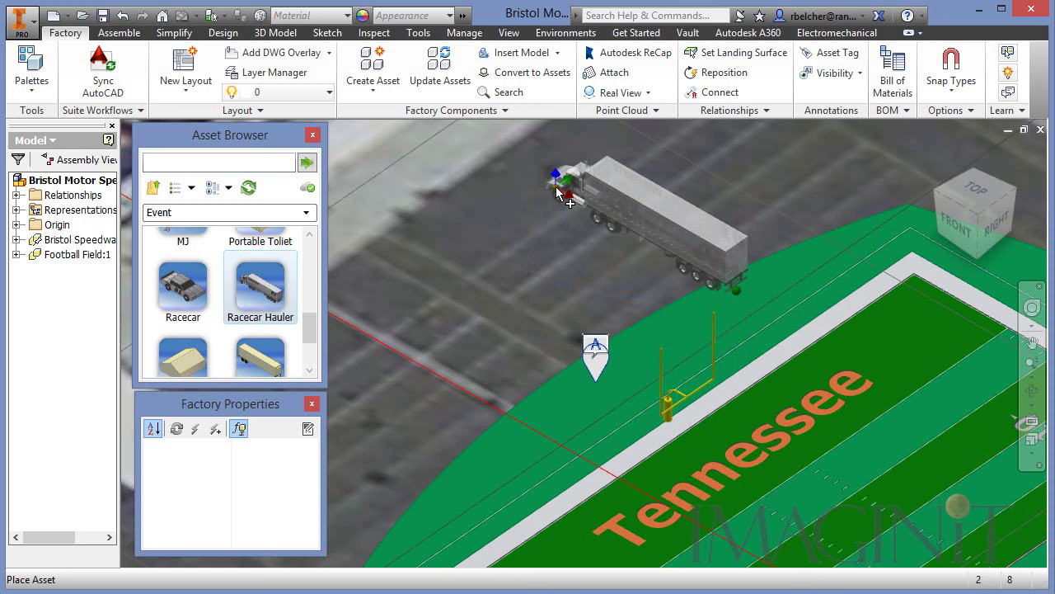
pyautogui.scroll(-3, 587, 189)
pyautogui.moveTo(580, 242); pyautogui.dragTo(371, 106, button='middle')
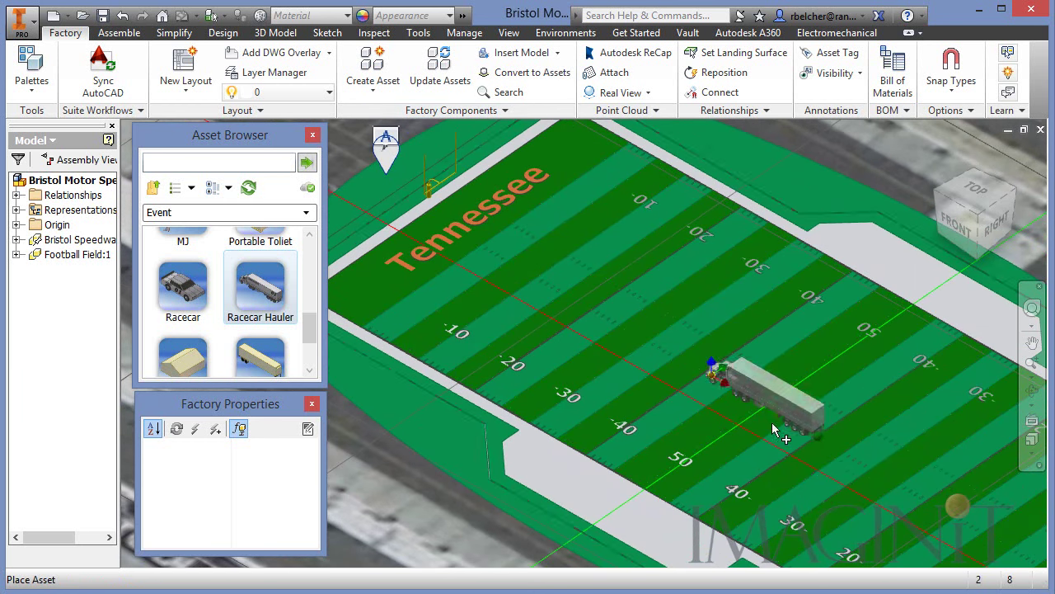
pyautogui.scroll(3, 775, 425)
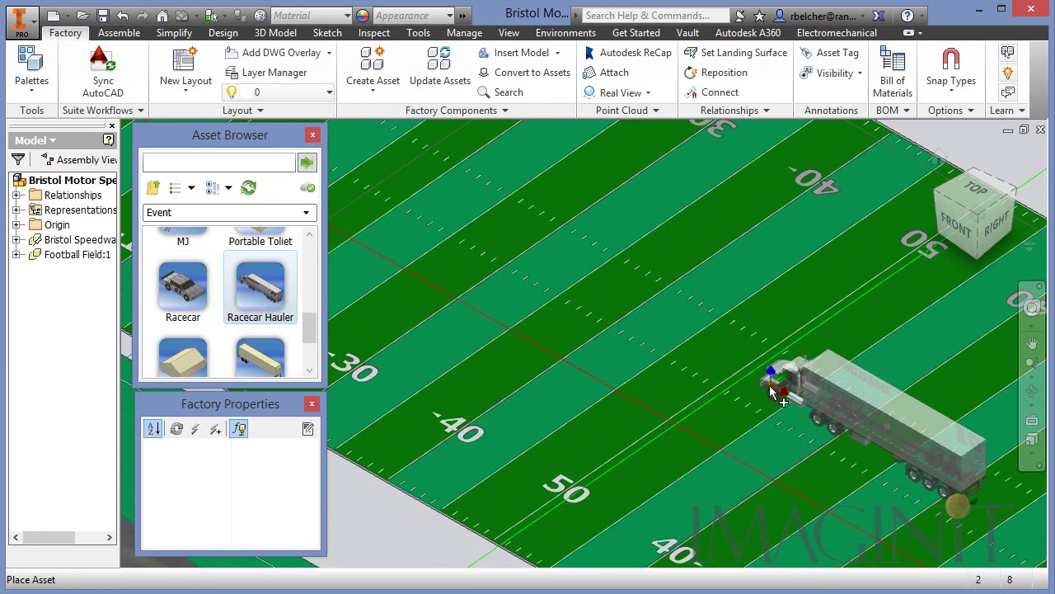
pyautogui.click(773, 393)
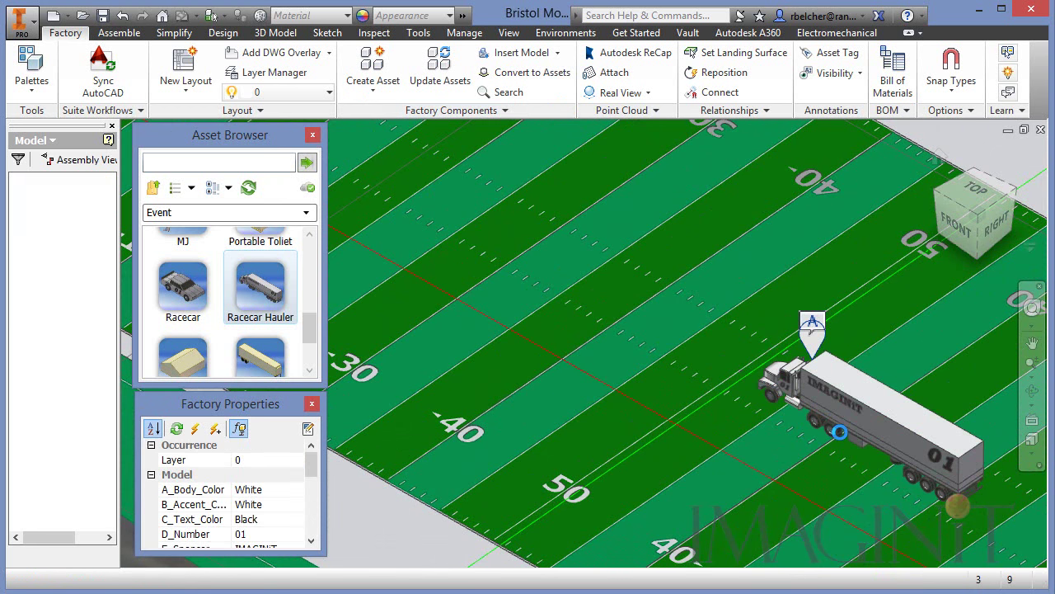
pyautogui.rightClick(766, 336)
pyautogui.click(788, 339)
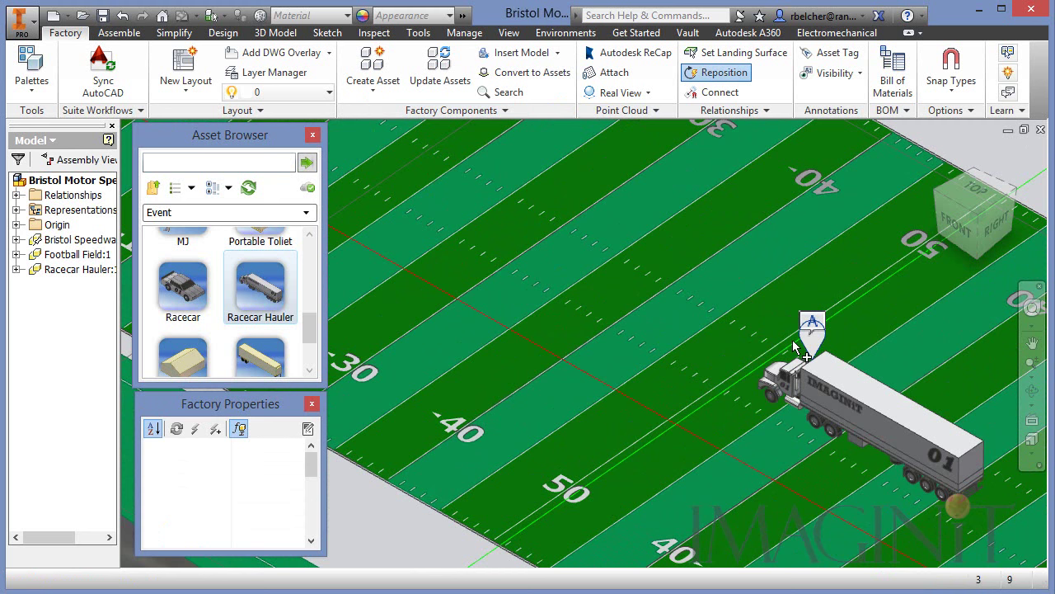
# - Place a second Racecar Hauler, rotate it about 180° to face the first, shift it slightly, and finish without adding a third
pyautogui.click(724, 332)
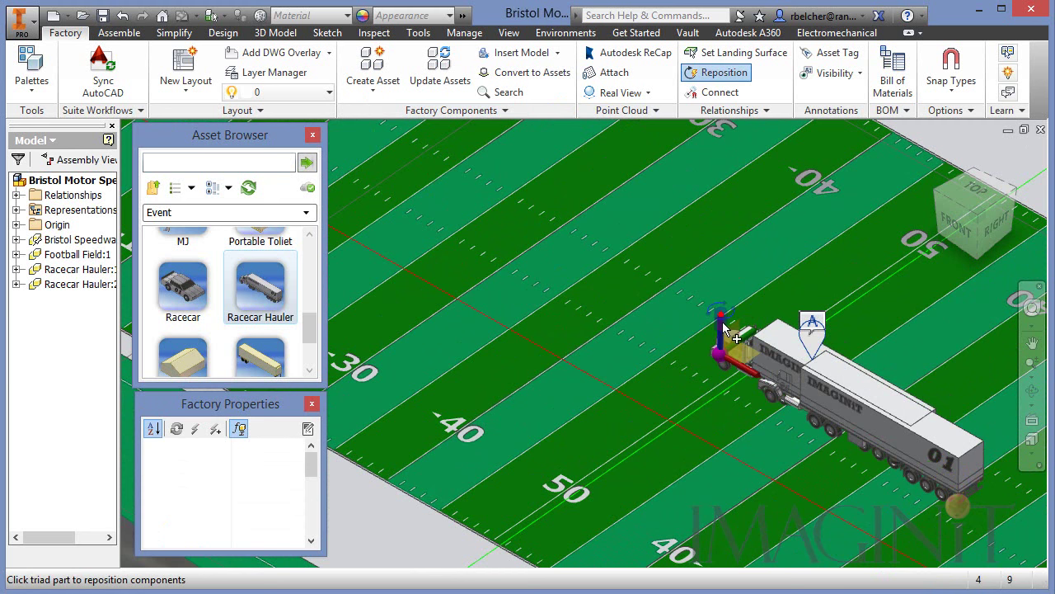
pyautogui.moveTo(723, 323); pyautogui.dragTo(670, 302)
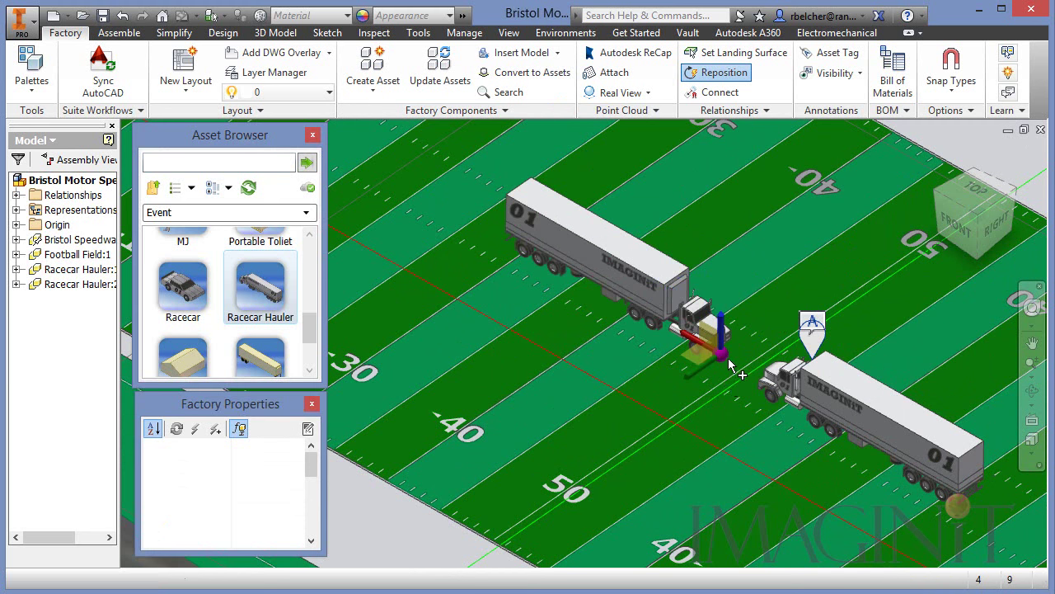
pyautogui.scroll(3, 728, 363)
pyautogui.moveTo(677, 348); pyautogui.dragTo(700, 364)
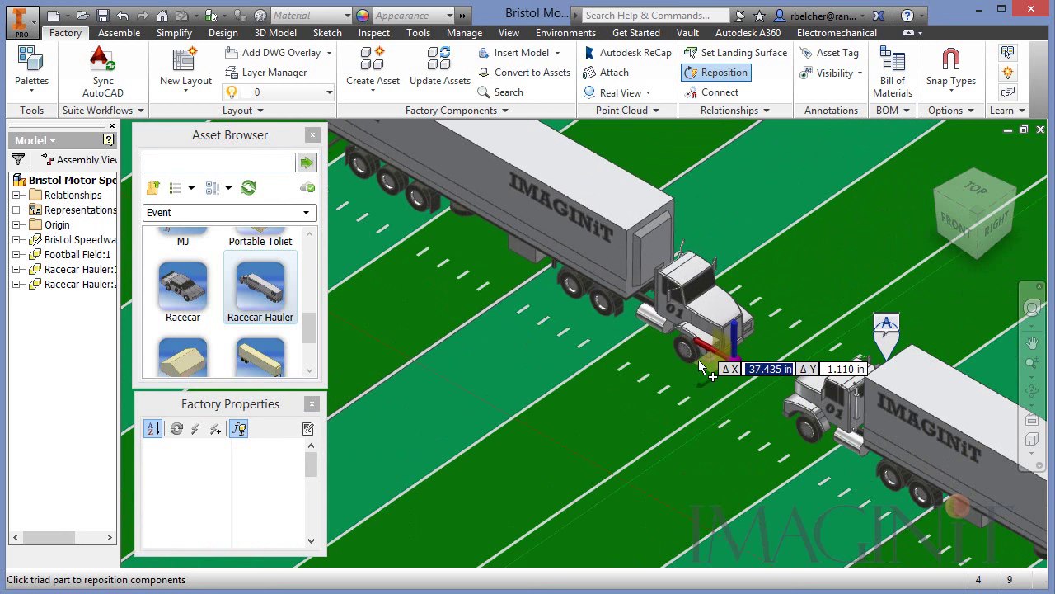
pyautogui.rightClick(634, 377)
pyautogui.click(656, 384)
pyautogui.scroll(-3, 645, 417)
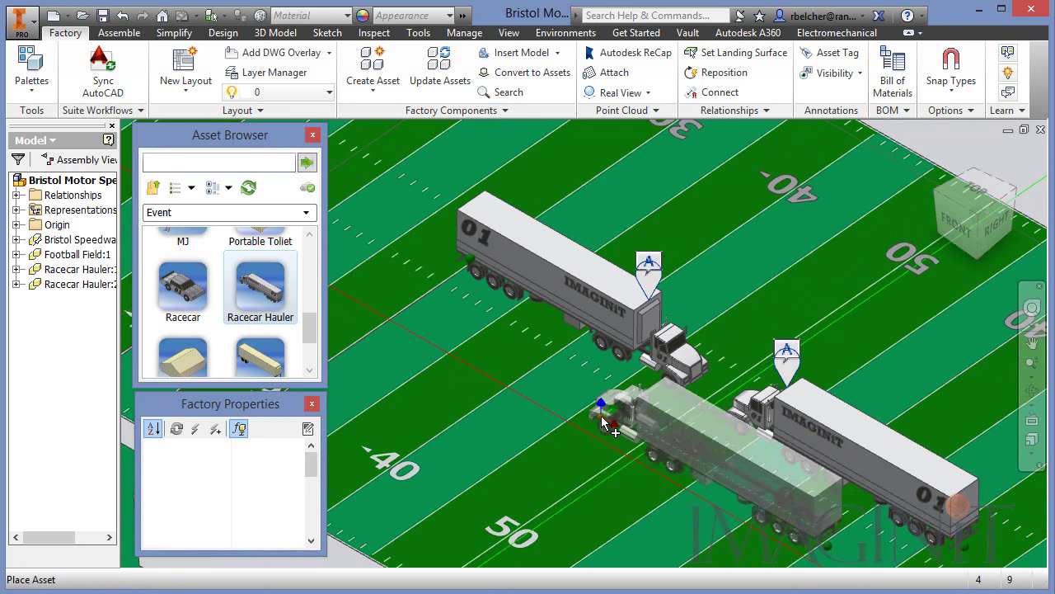
pyautogui.press('Escape')
# - Set the second hauler's body colour to Orange and its text colour to White
pyautogui.moveTo(756, 466); pyautogui.dragTo(789, 488, button='middle')
pyautogui.scroll(3, 671, 391)
pyautogui.scroll(-2, 756, 455)
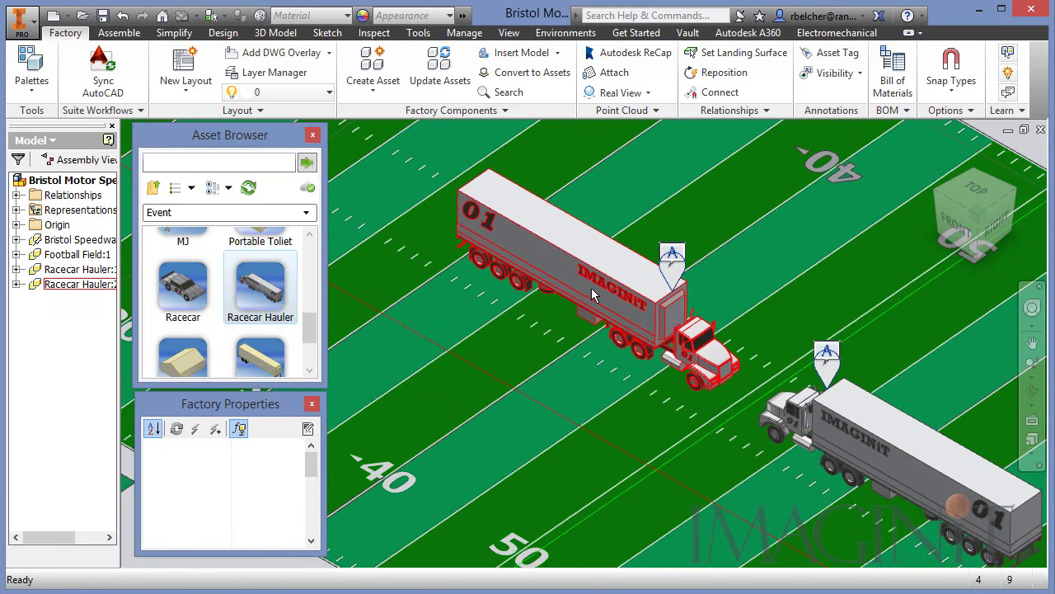
pyautogui.click(591, 288)
pyautogui.click(267, 489)
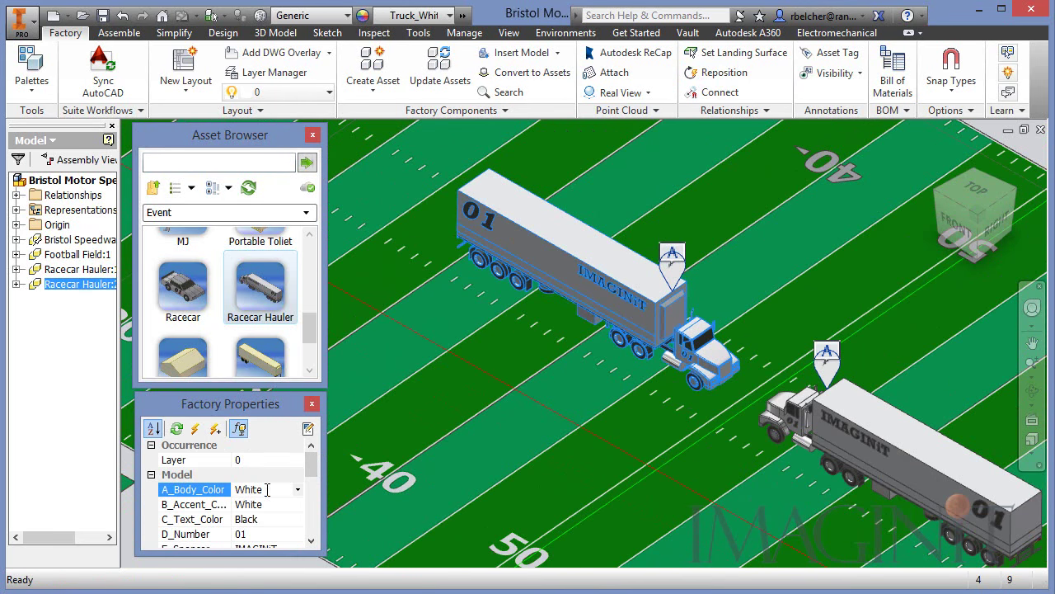
pyautogui.click(298, 490)
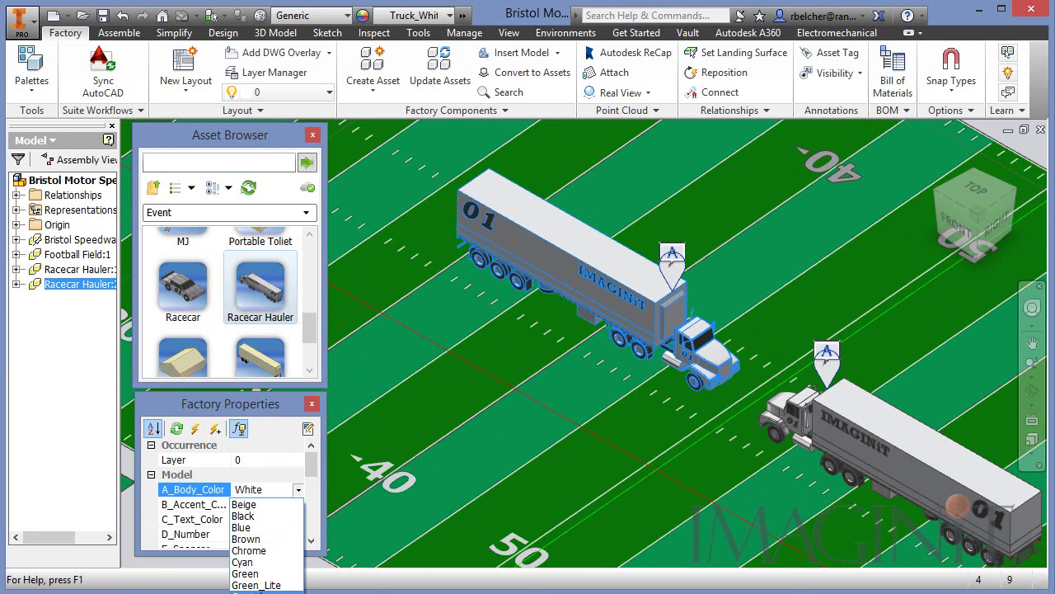
pyautogui.click(260, 590)
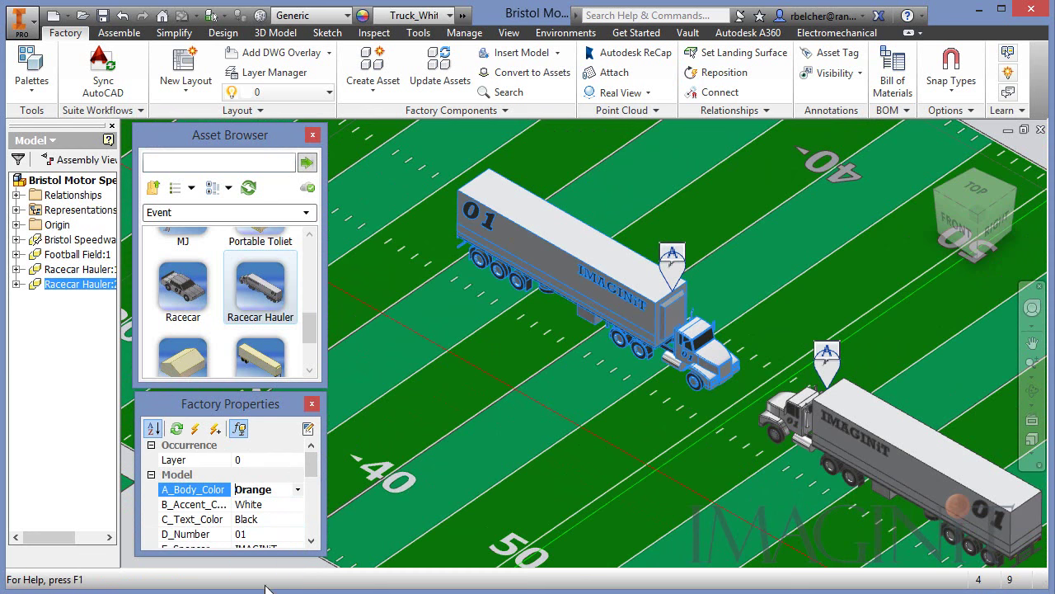
pyautogui.click(275, 519)
pyautogui.click(283, 521)
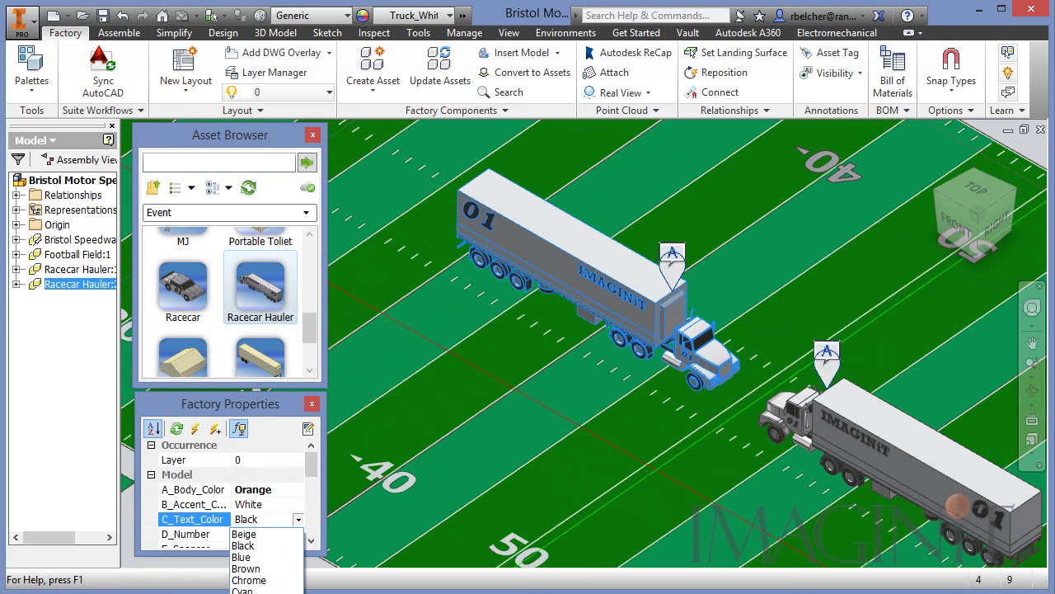
pyautogui.click(261, 590)
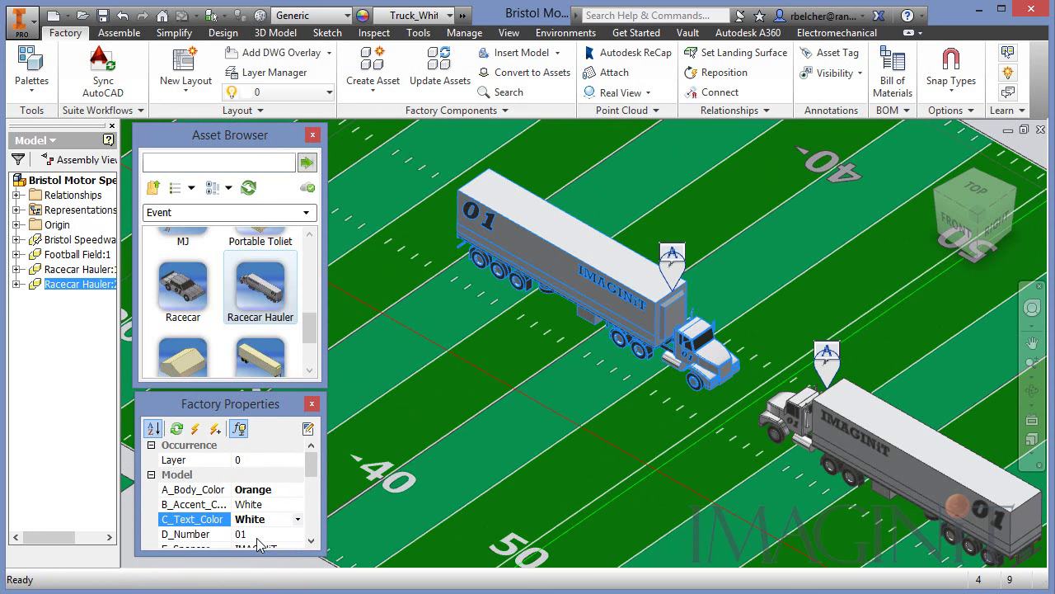
# - Set the second hauler's sponsor to Tennessee and apply its property changes
pyautogui.moveTo(311, 468); pyautogui.dragTo(311, 478)
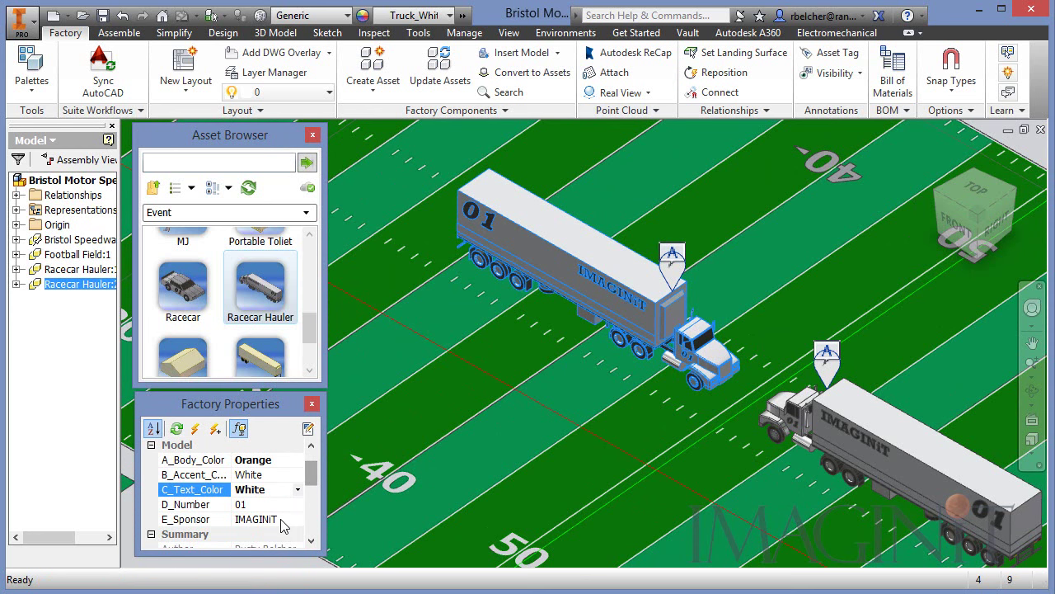
pyautogui.click(191, 519)
pyautogui.write('Tennessee')
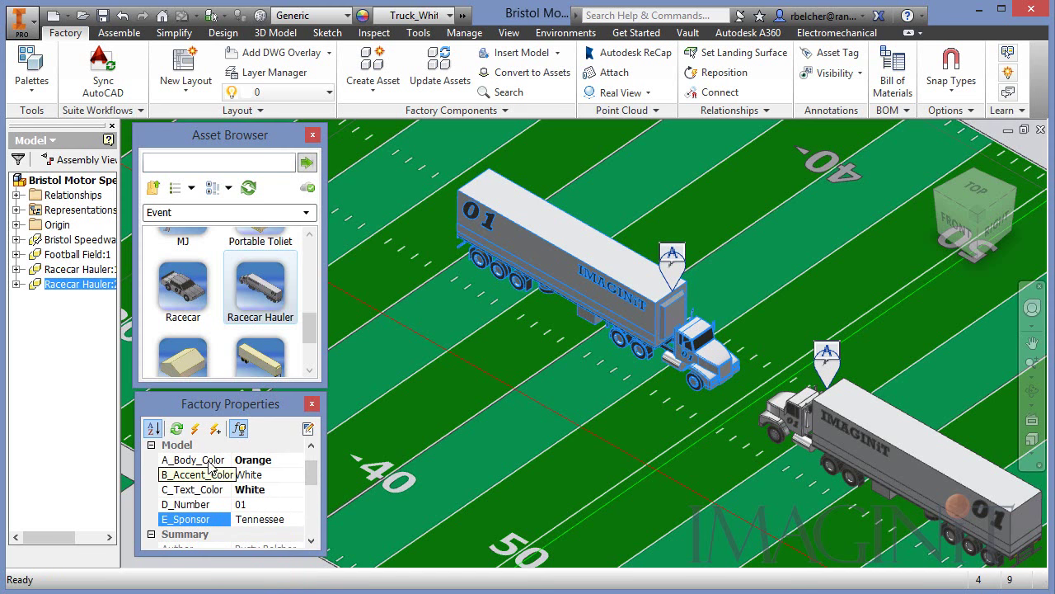
pyautogui.click(194, 428)
pyautogui.moveTo(551, 368); pyautogui.dragTo(520, 357, button='middle')
pyautogui.moveTo(619, 434); pyautogui.dragTo(571, 387, button='middle')
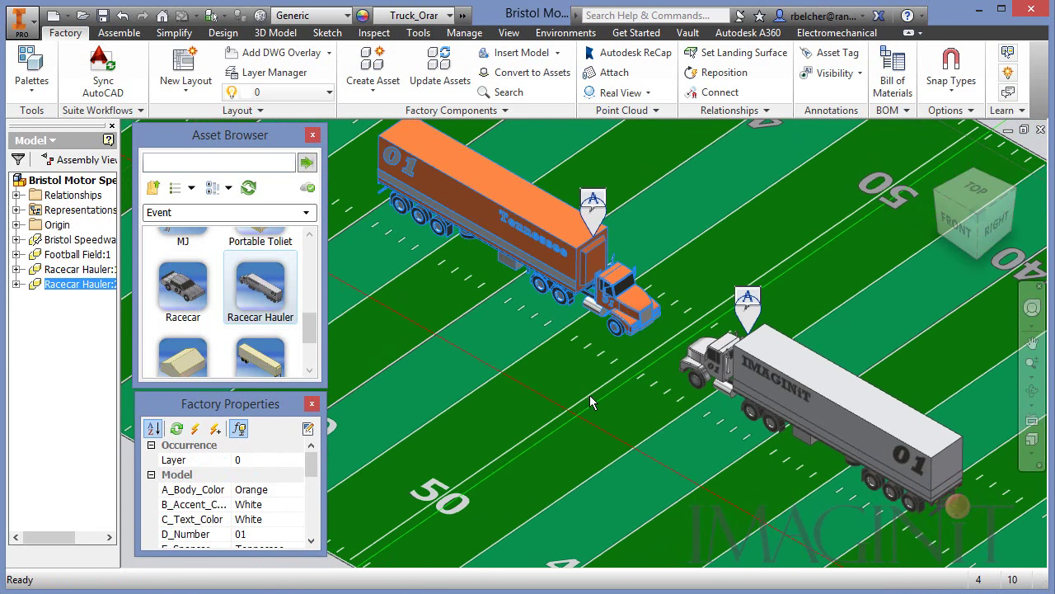
# - Set the first hauler's body colour to Red_Dark, its accent colour to Orange and its text colour to White
pyautogui.click(763, 392)
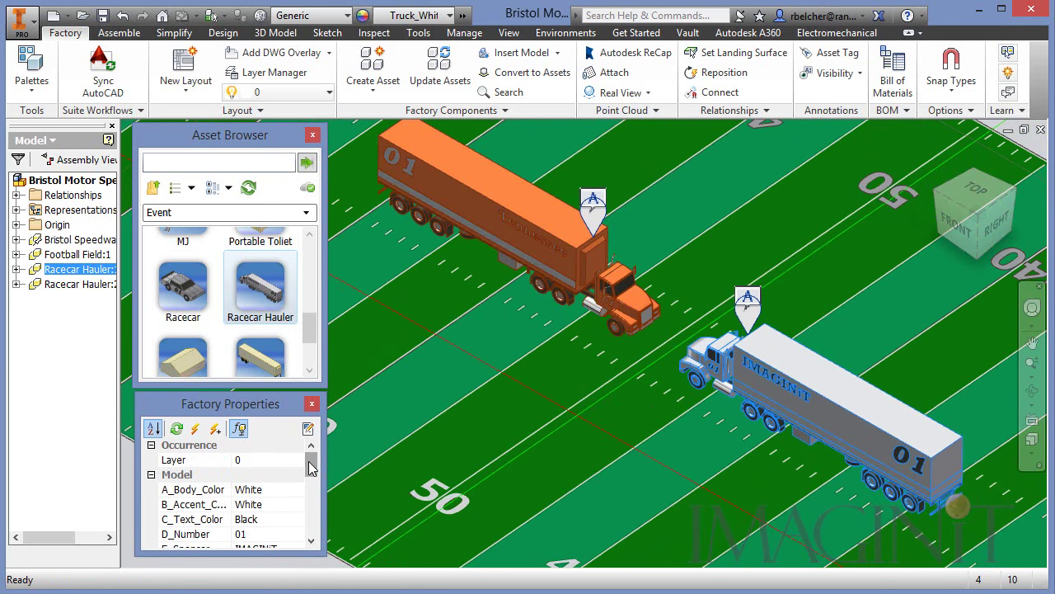
pyautogui.click(284, 489)
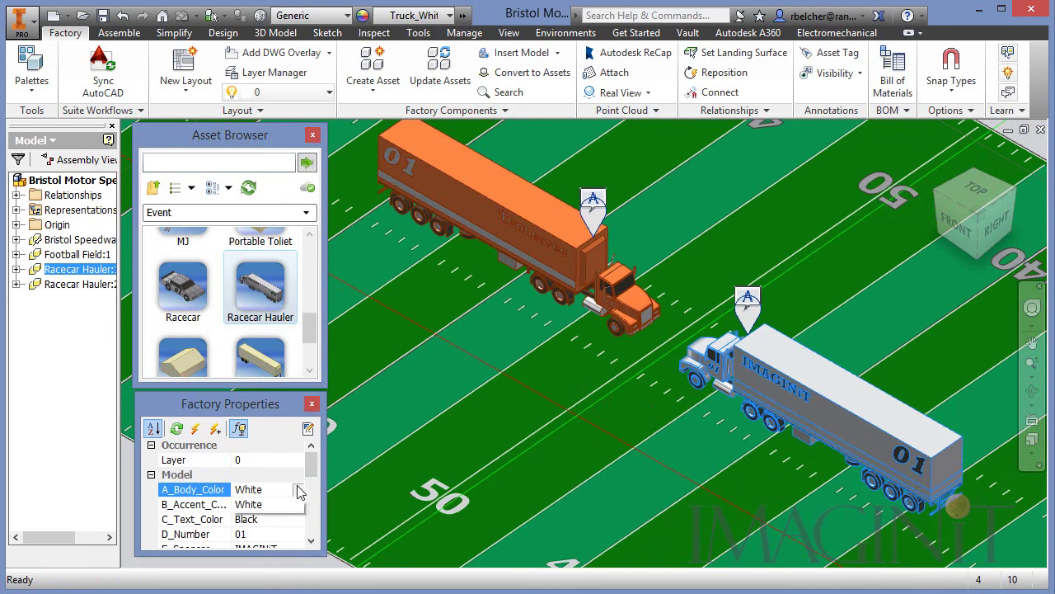
pyautogui.click(299, 490)
pyautogui.click(266, 574)
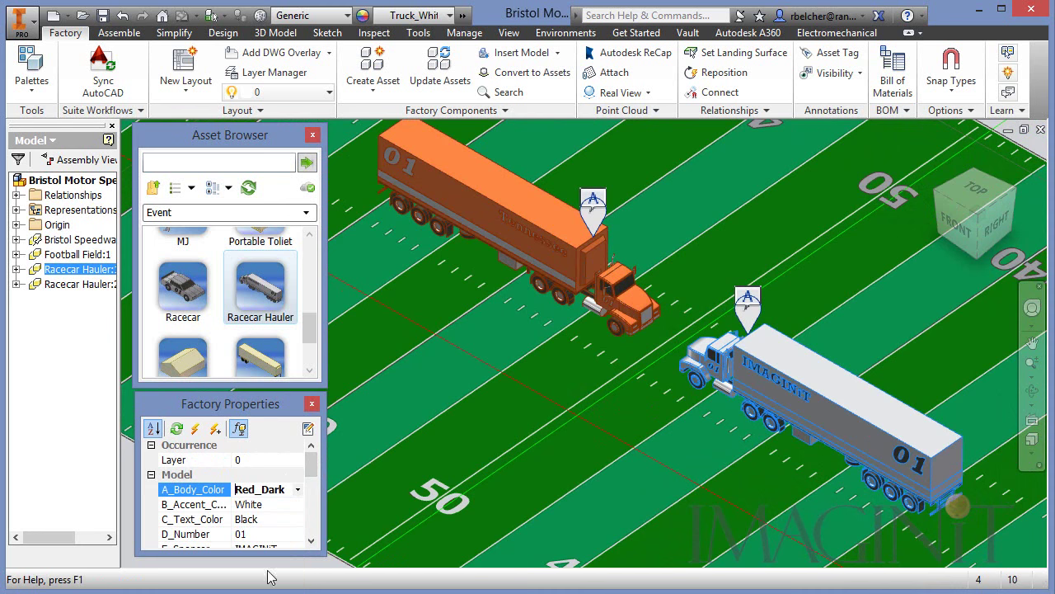
pyautogui.click(267, 505)
pyautogui.click(298, 504)
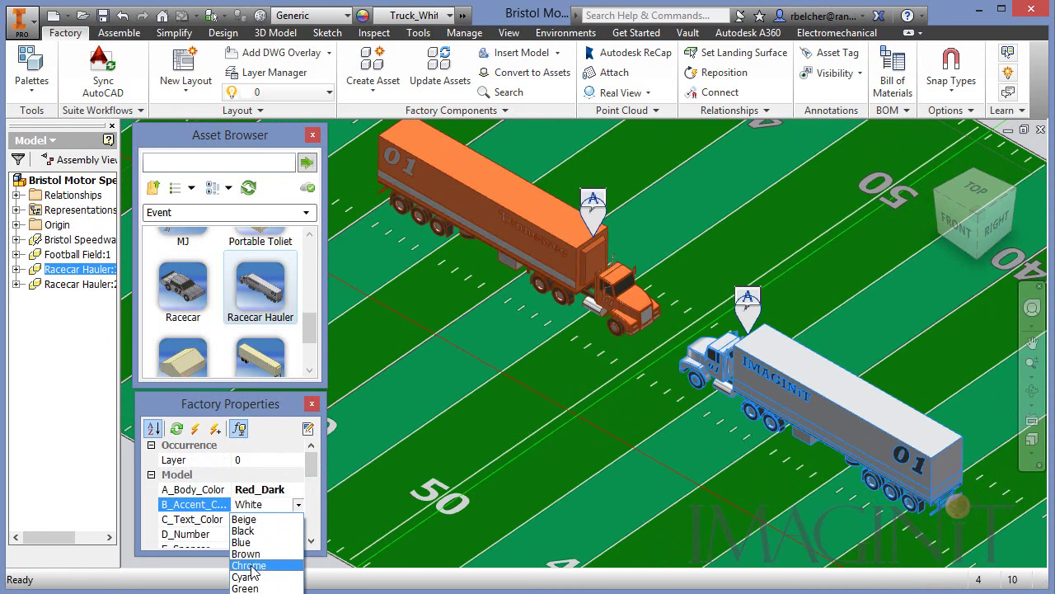
pyautogui.click(257, 593)
pyautogui.click(264, 520)
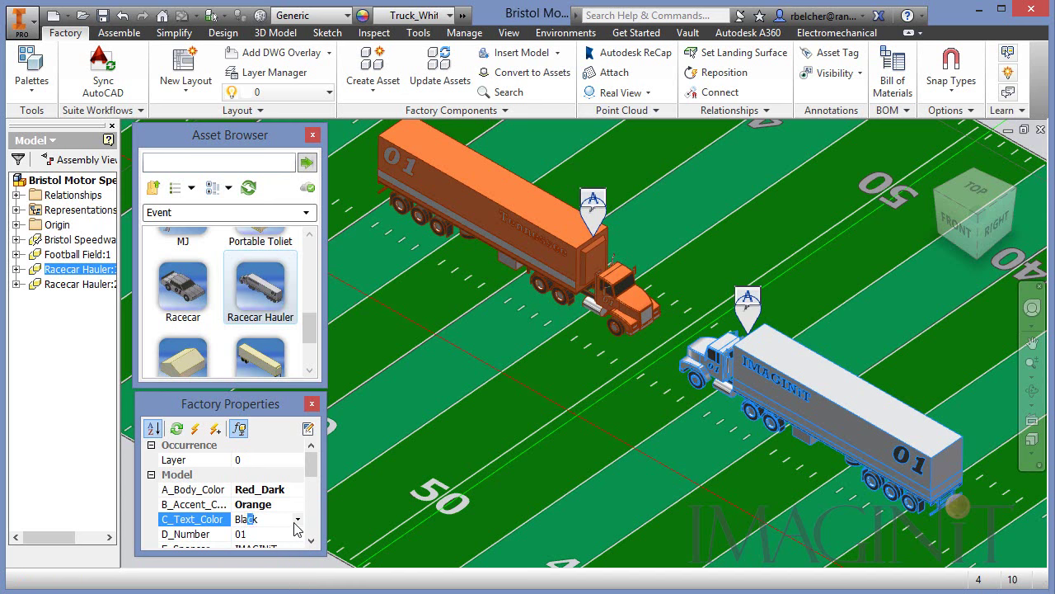
pyautogui.click(299, 520)
pyautogui.click(255, 593)
# - Set the first hauler's sponsor to Virginia Tech and apply its property changes
pyautogui.moveTo(316, 468); pyautogui.dragTo(316, 480)
pyautogui.click(198, 489)
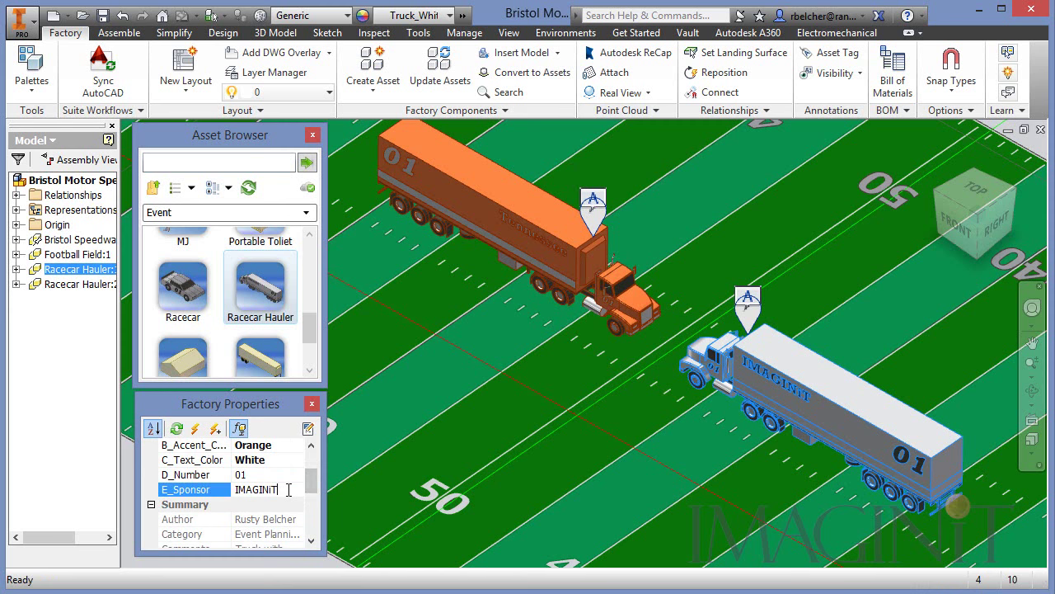
pyautogui.write('Virginia Tech')
pyautogui.click(195, 429)
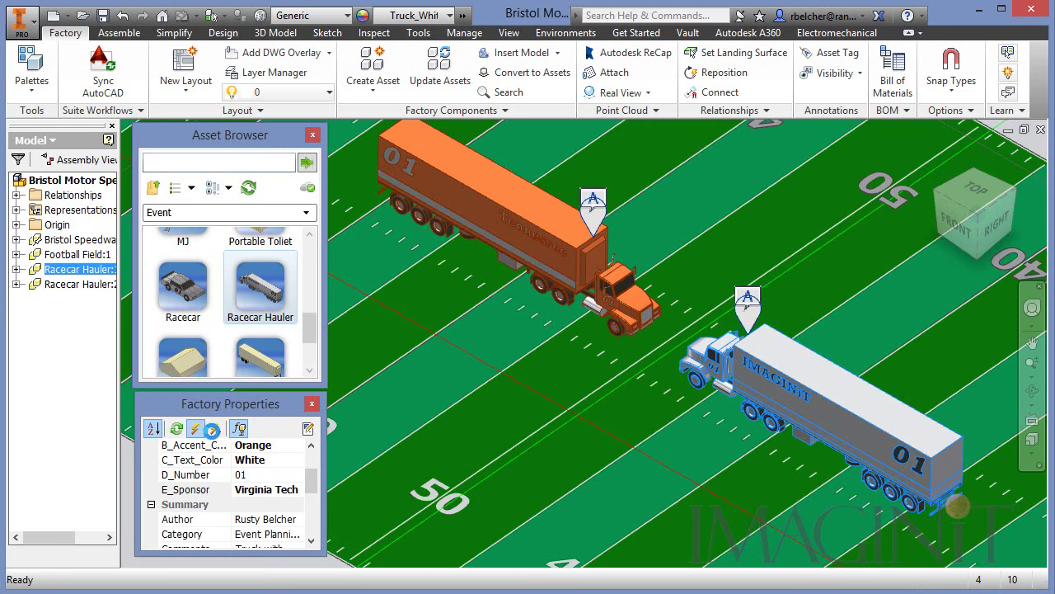
# - Examine the colours and sponsor lettering on both haulers, including a close view of the Tennessee trailer
pyautogui.moveTo(733, 448); pyautogui.dragTo(720, 468, button='middle')
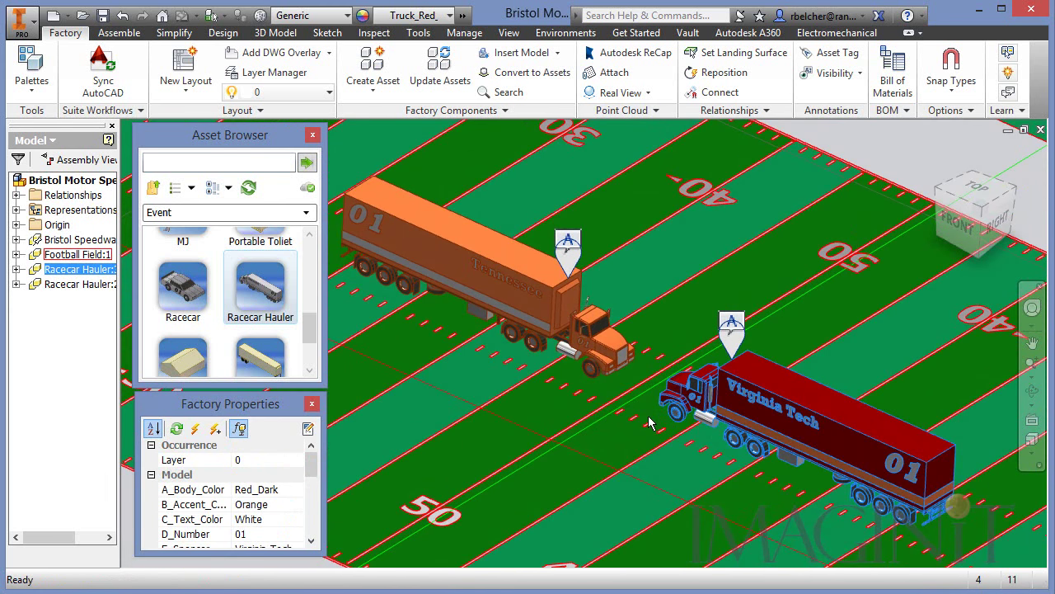
pyautogui.moveTo(651, 421)
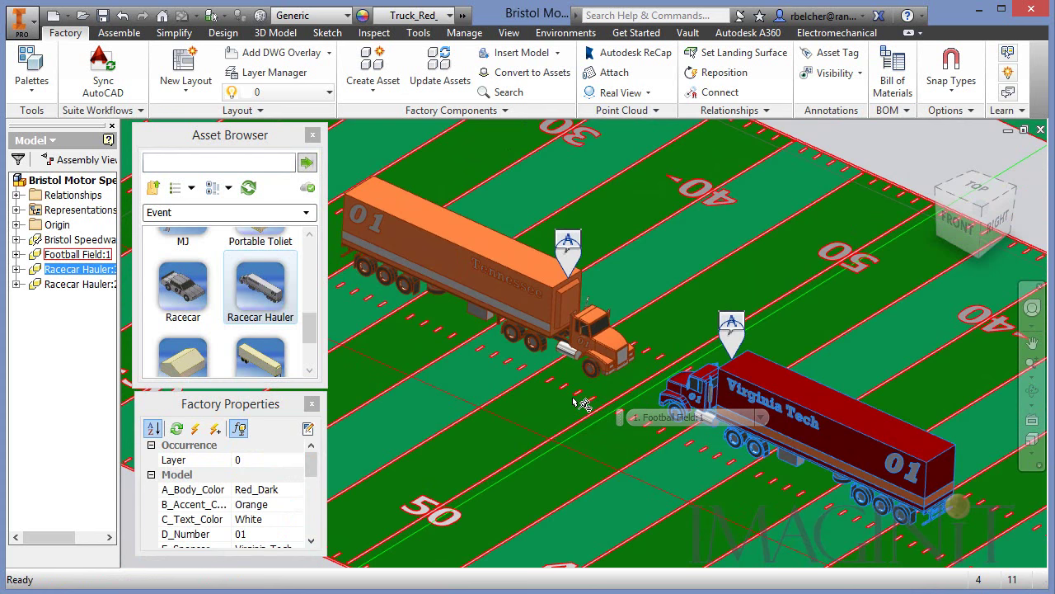
pyautogui.moveTo(558, 400); pyautogui.dragTo(609, 363, button='middle')
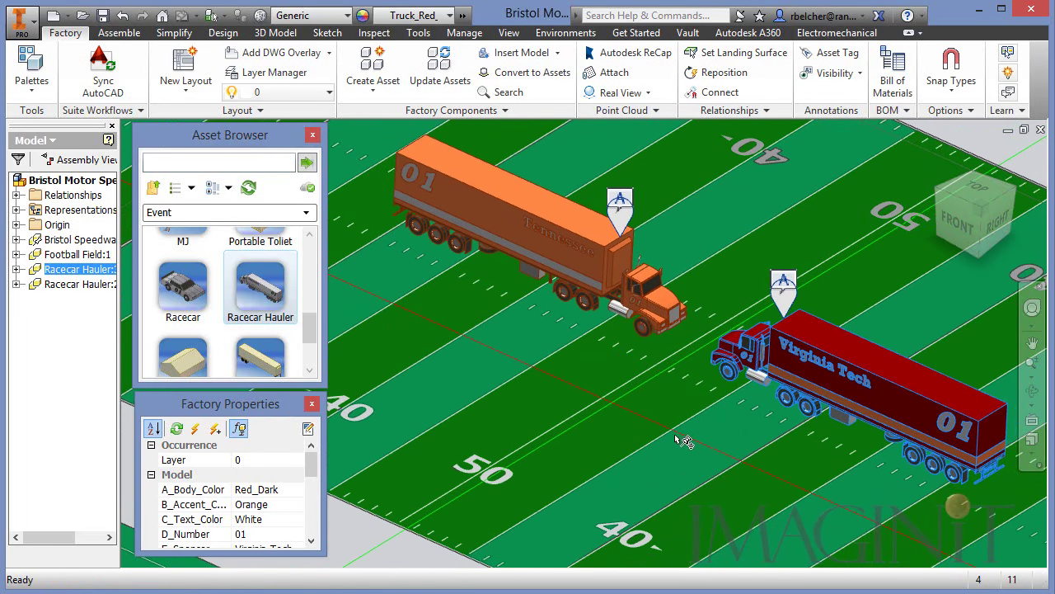
pyautogui.moveTo(685, 442); pyautogui.dragTo(709, 439, button='middle')
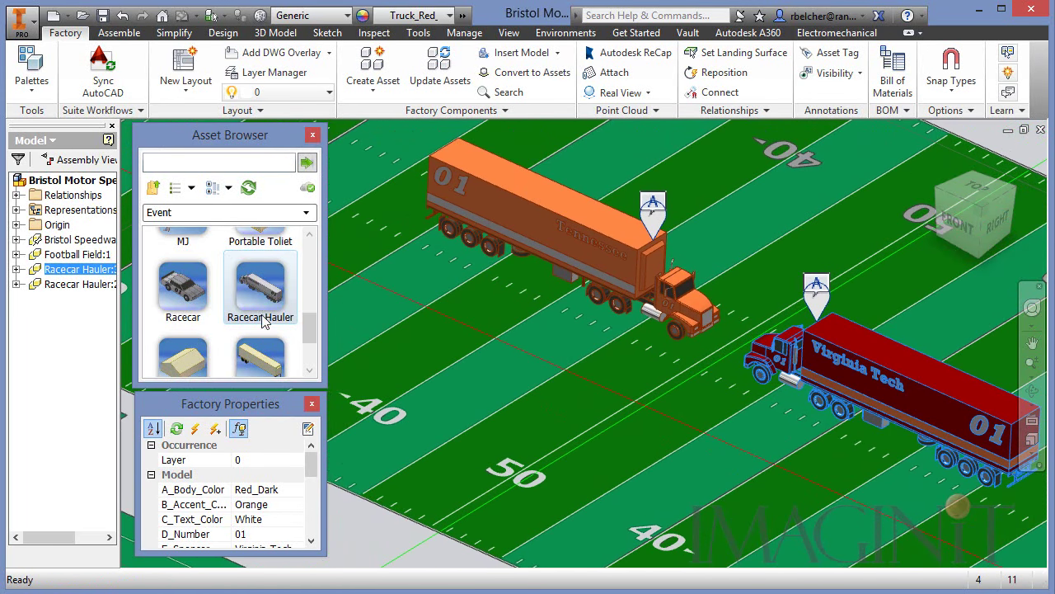
pyautogui.moveTo(462, 299); pyautogui.dragTo(596, 391, button='middle')
pyautogui.scroll(-3, 568, 344)
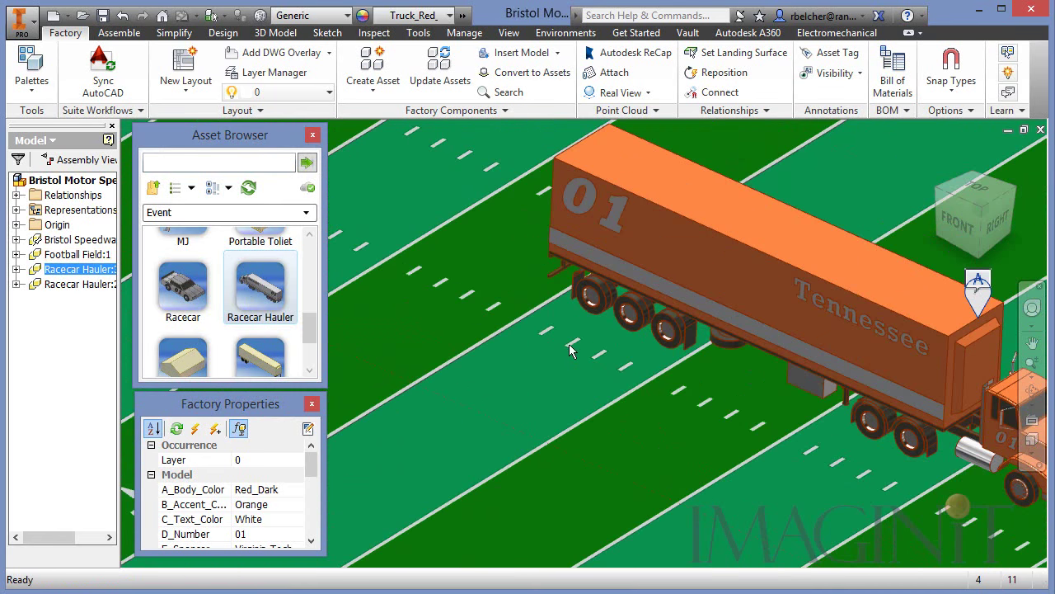
pyautogui.moveTo(530, 350); pyautogui.dragTo(494, 398, button='middle')
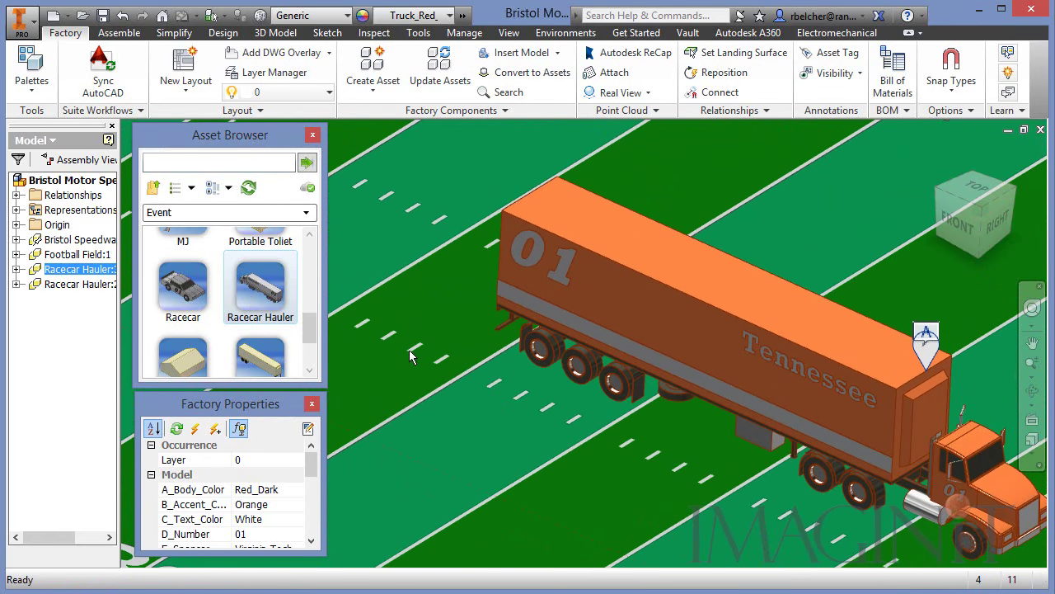
pyautogui.moveTo(181, 297)
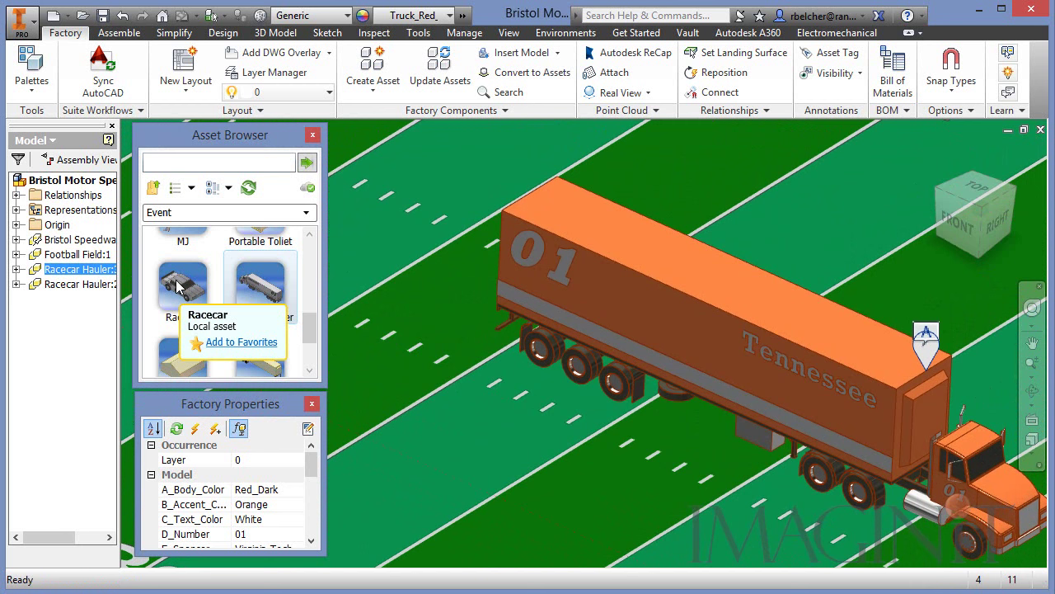
# - Place a Racecar asset on the football field directly behind the Tennessee hauler's trailer
pyautogui.moveTo(180, 282); pyautogui.dragTo(201, 286)
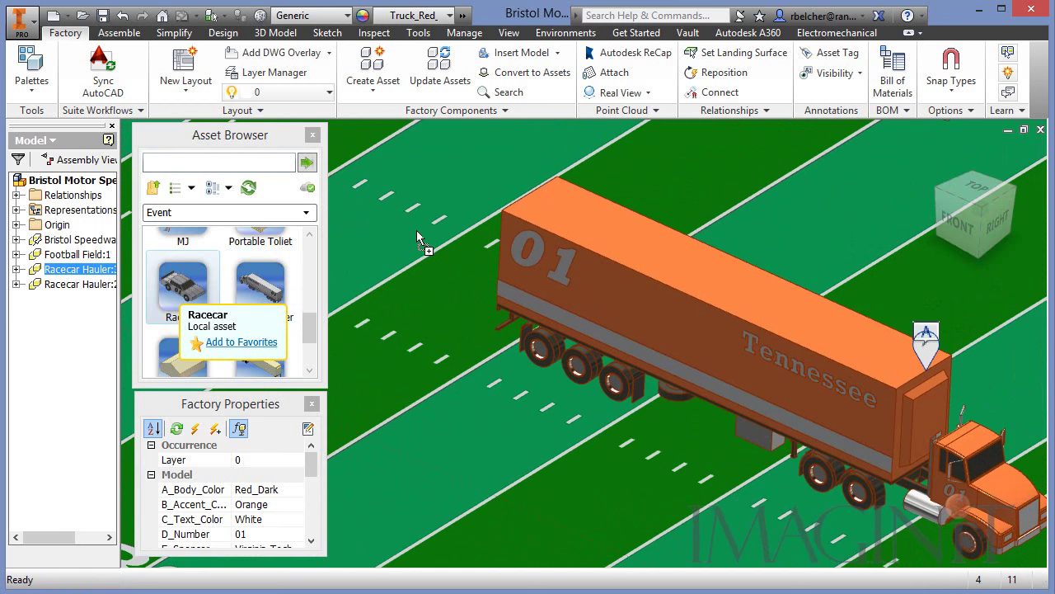
pyautogui.moveTo(424, 236); pyautogui.dragTo(523, 294, button='middle')
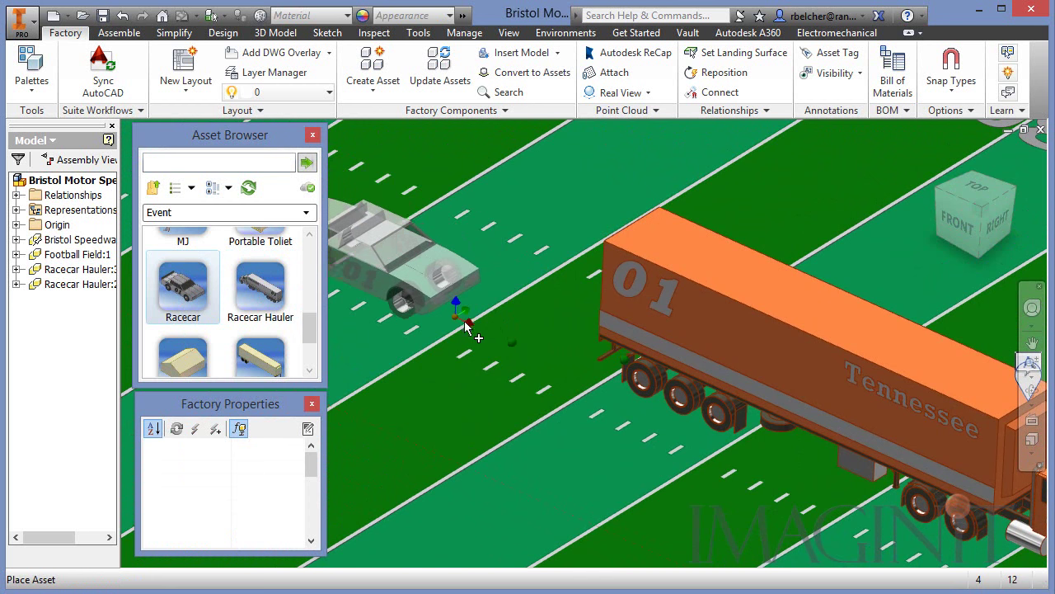
pyautogui.click(549, 336)
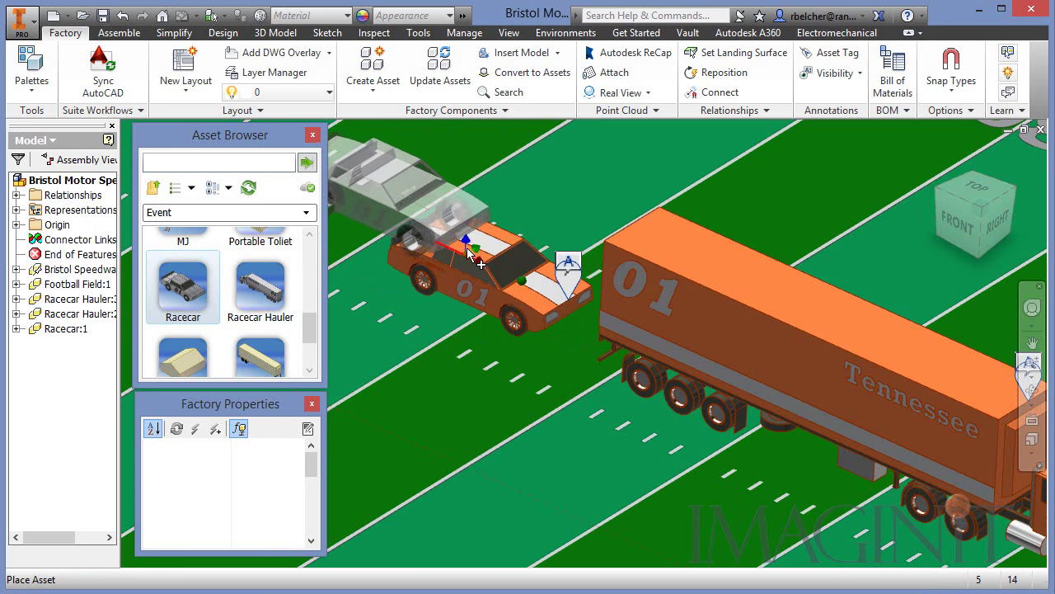
# - Place a second Racecar behind the Virginia Tech hauler's trailer and end asset placement
pyautogui.moveTo(500, 335); pyautogui.dragTo(459, 282, button='middle')
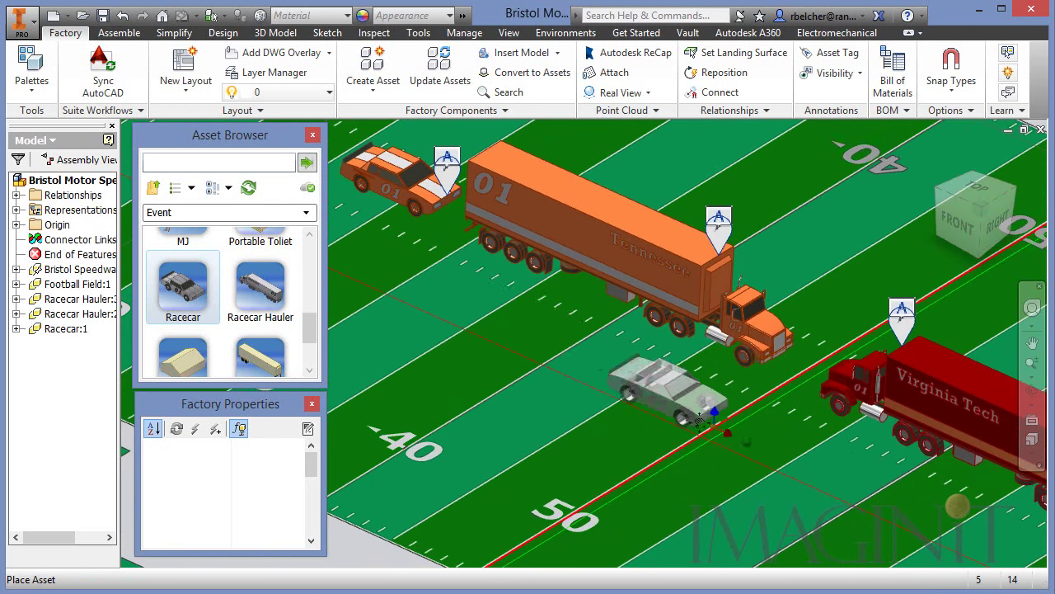
pyautogui.moveTo(714, 412); pyautogui.dragTo(420, 295, button='middle')
pyautogui.scroll(-3, 681, 448)
pyautogui.moveTo(706, 448); pyautogui.dragTo(406, 348, button='middle')
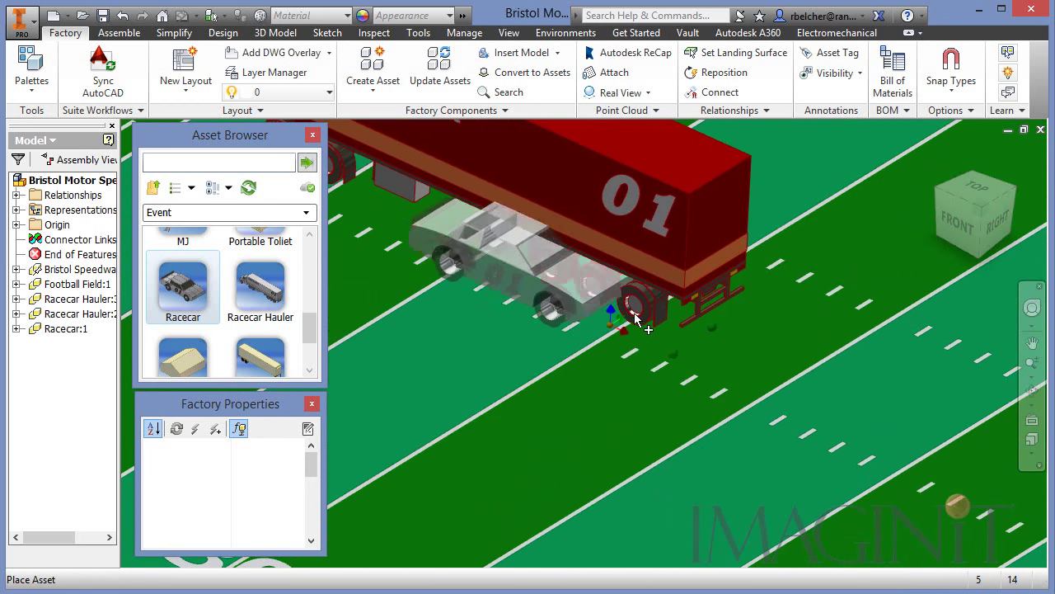
pyautogui.click(660, 330)
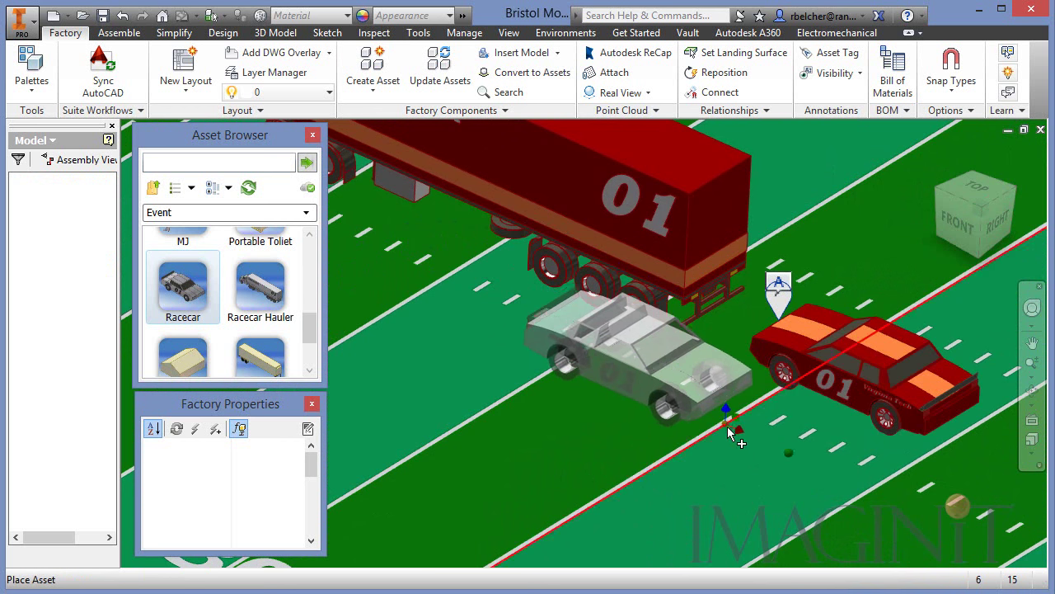
pyautogui.rightClick(717, 420)
pyautogui.click(745, 429)
# - Examine the Virginia Tech racecar's colours and lettering up close and the placed assets within the whole stadium
pyautogui.scroll(-3, 873, 425)
pyautogui.scroll(-3, 873, 425)
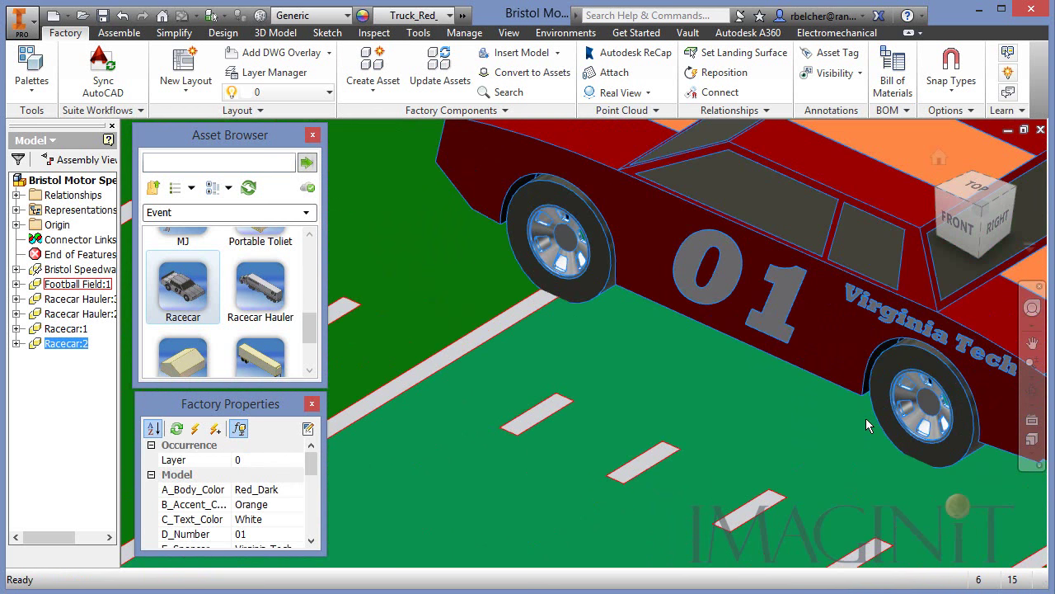
pyautogui.moveTo(830, 415); pyautogui.dragTo(699, 474, button='middle')
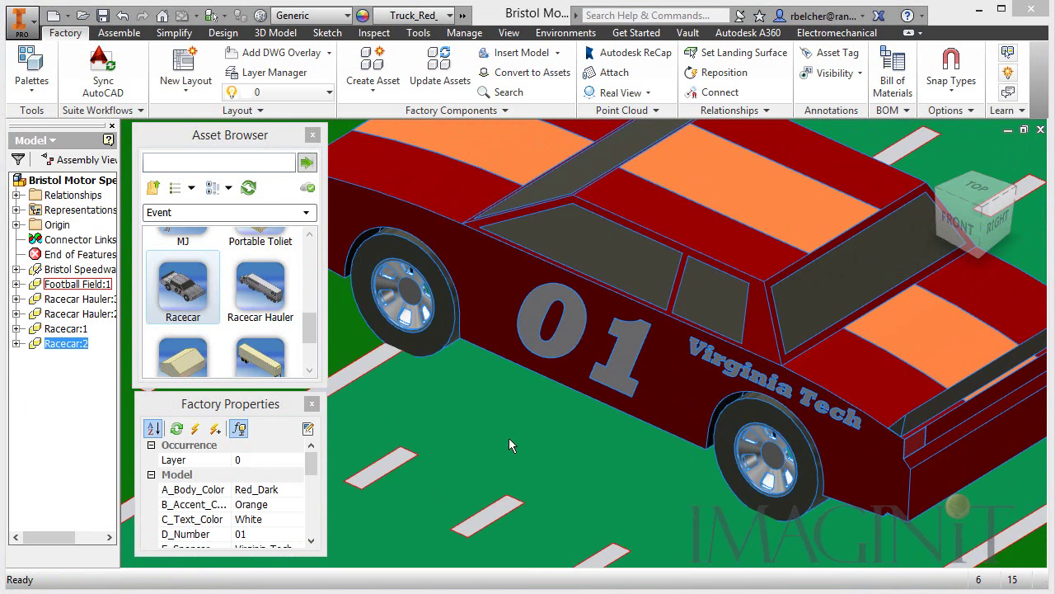
pyautogui.click(509, 444)
pyautogui.scroll(-6, 507, 462)
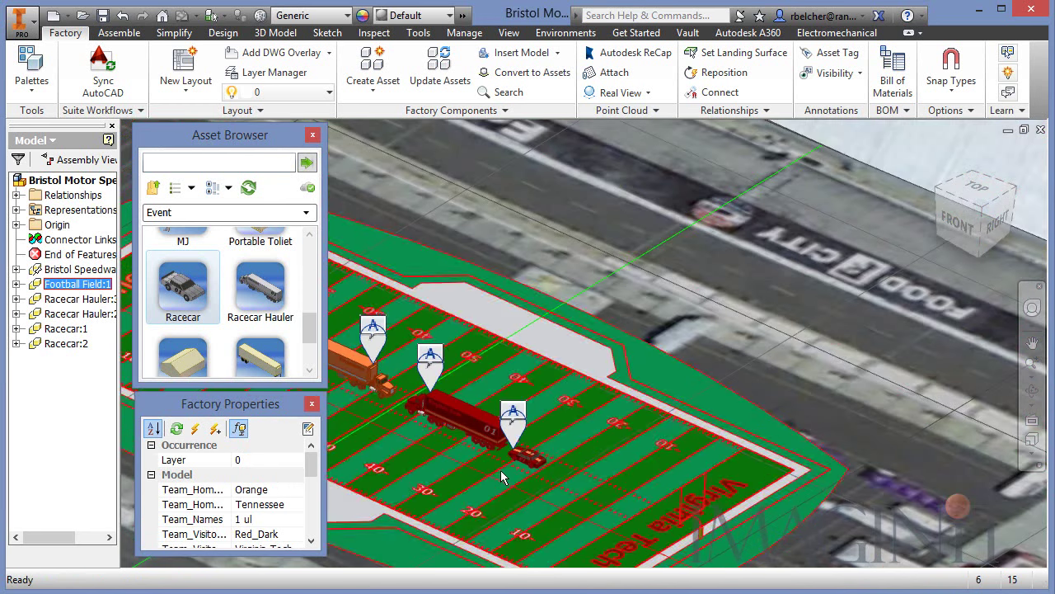
pyautogui.scroll(-8, 501, 477)
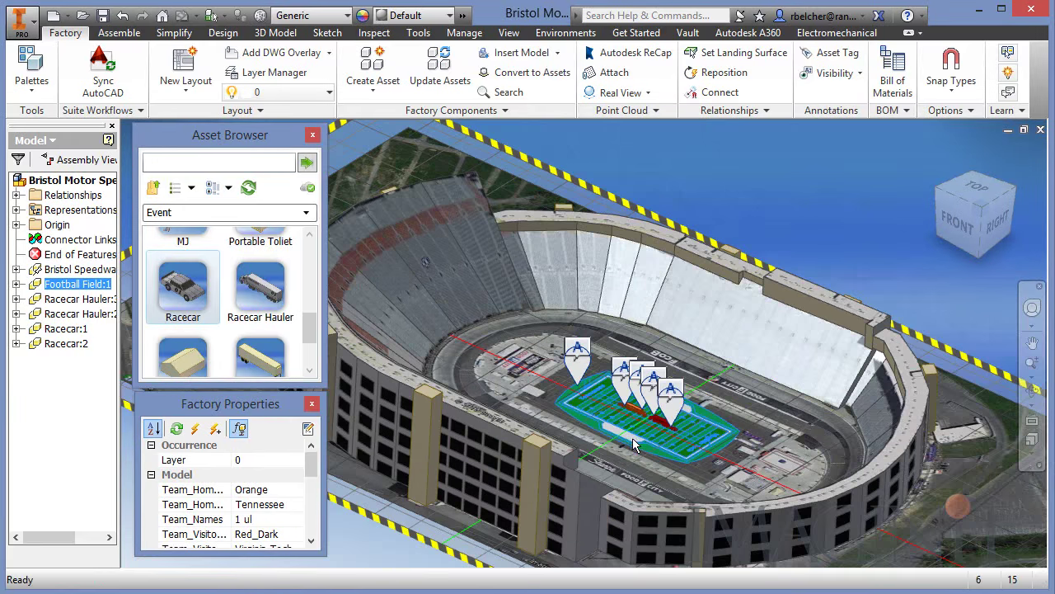
pyautogui.moveTo(644, 327); pyautogui.dragTo(652, 280, button='middle')
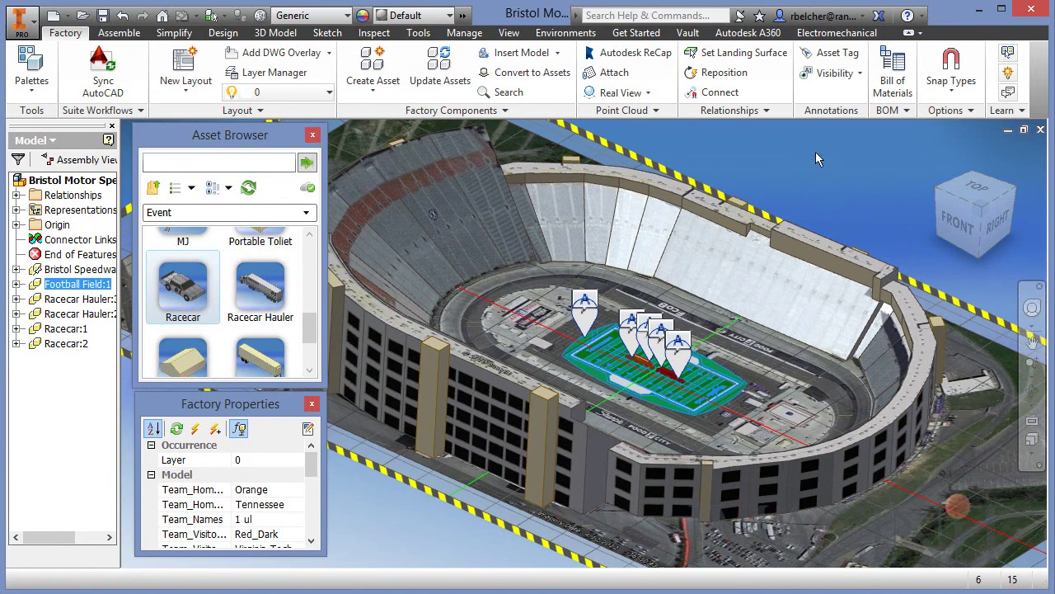
pyautogui.click(839, 187)
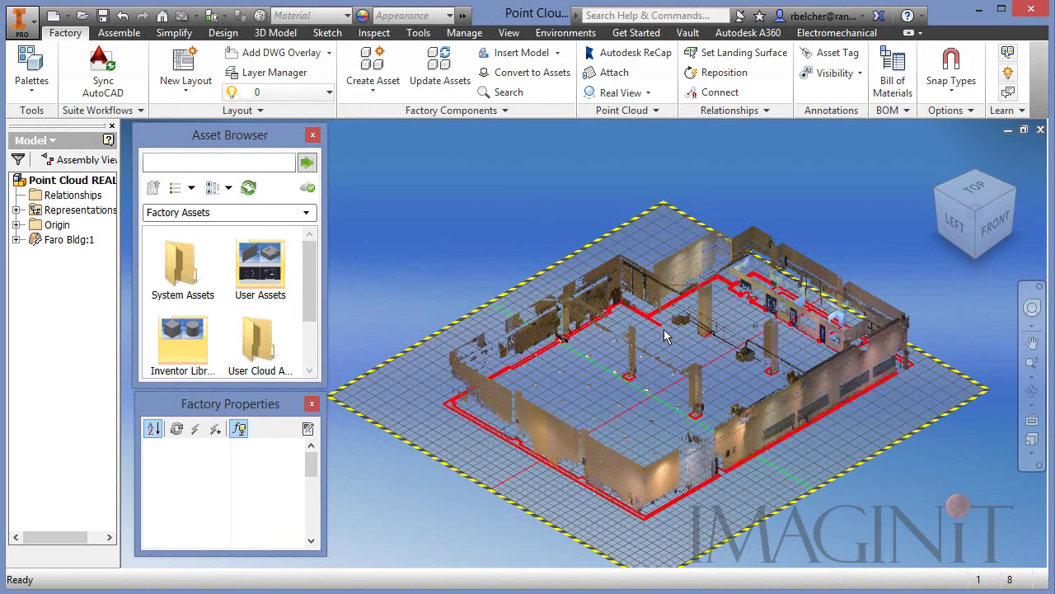
# - In the point cloud building layout, search the asset library for "point cloud"
pyautogui.scroll(-3, 669, 337)
pyautogui.moveTo(670, 337); pyautogui.dragTo(601, 333, button='middle')
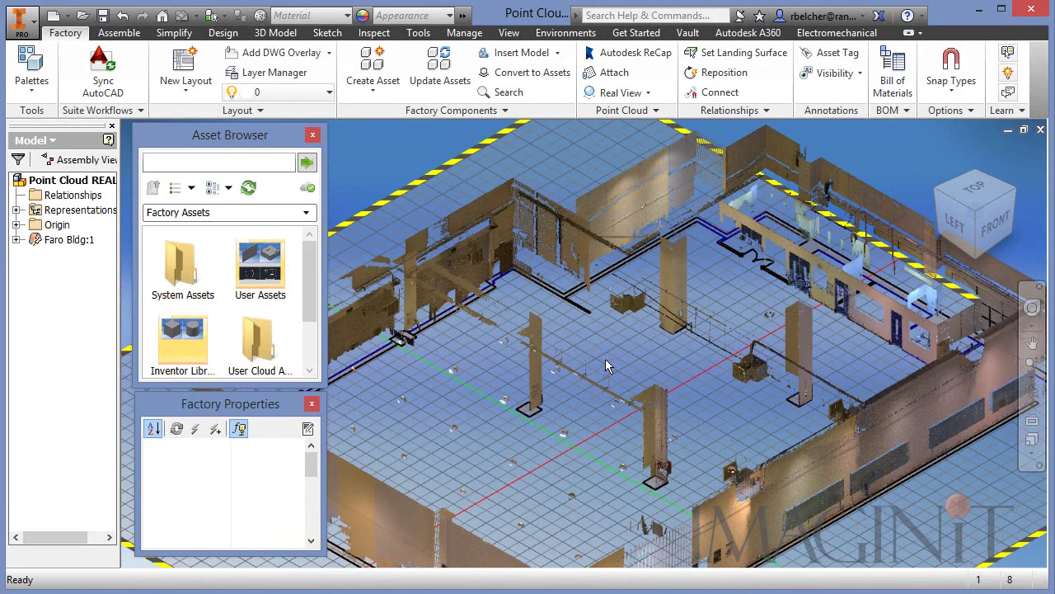
pyautogui.moveTo(605, 359); pyautogui.dragTo(599, 341, button='middle')
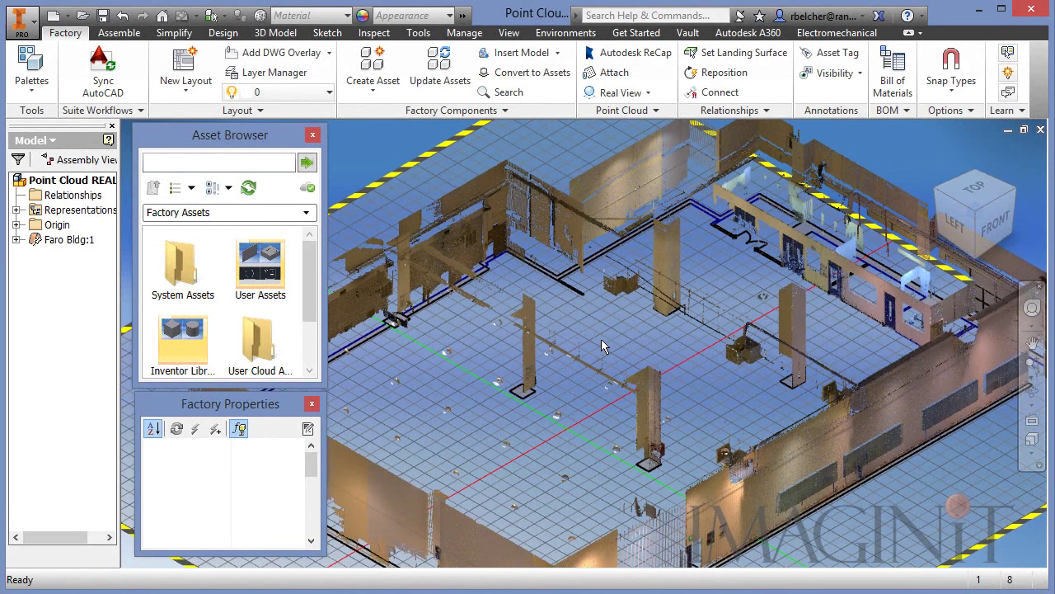
pyautogui.moveTo(602, 346); pyautogui.dragTo(583, 346, button='middle')
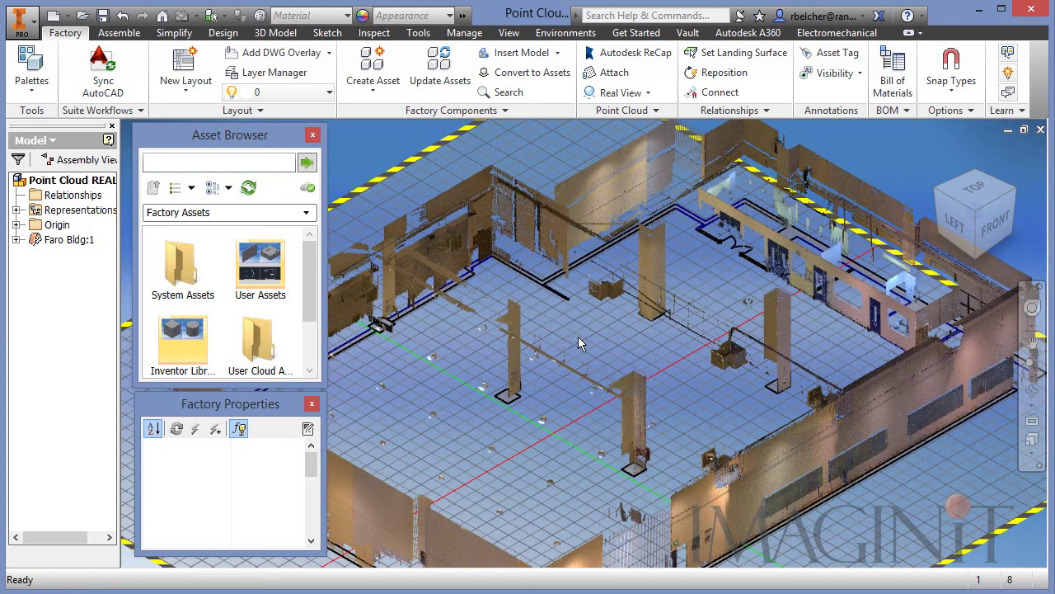
pyautogui.click(158, 161)
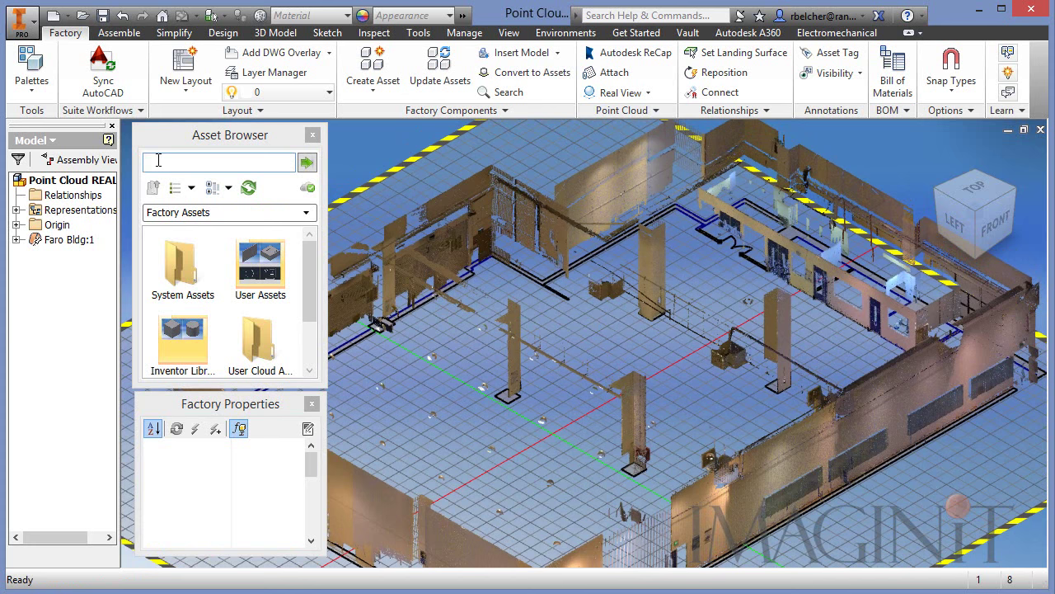
pyautogui.write('point cloud')
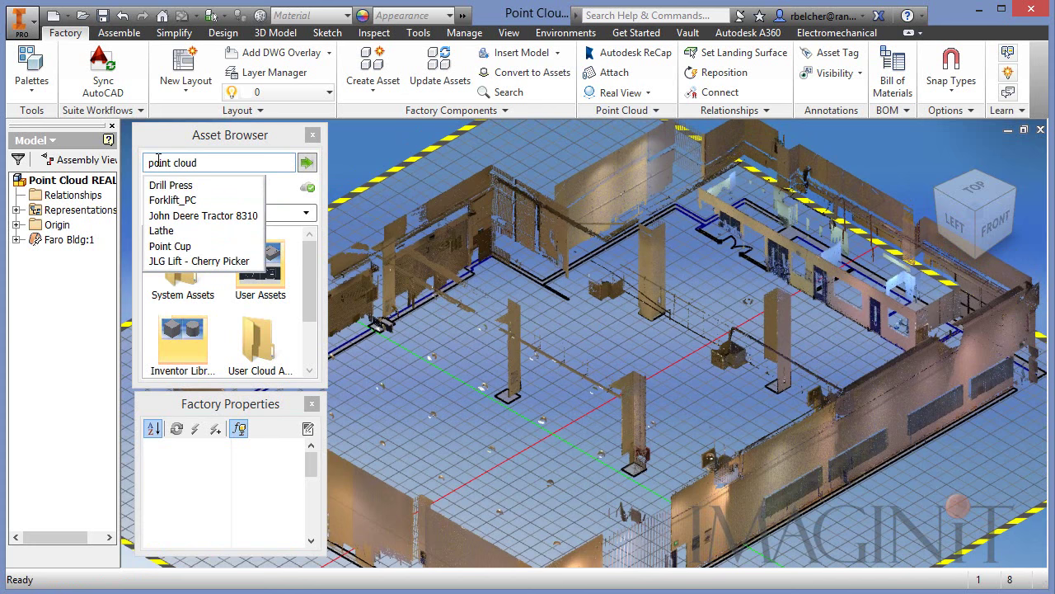
pyautogui.press('Return')
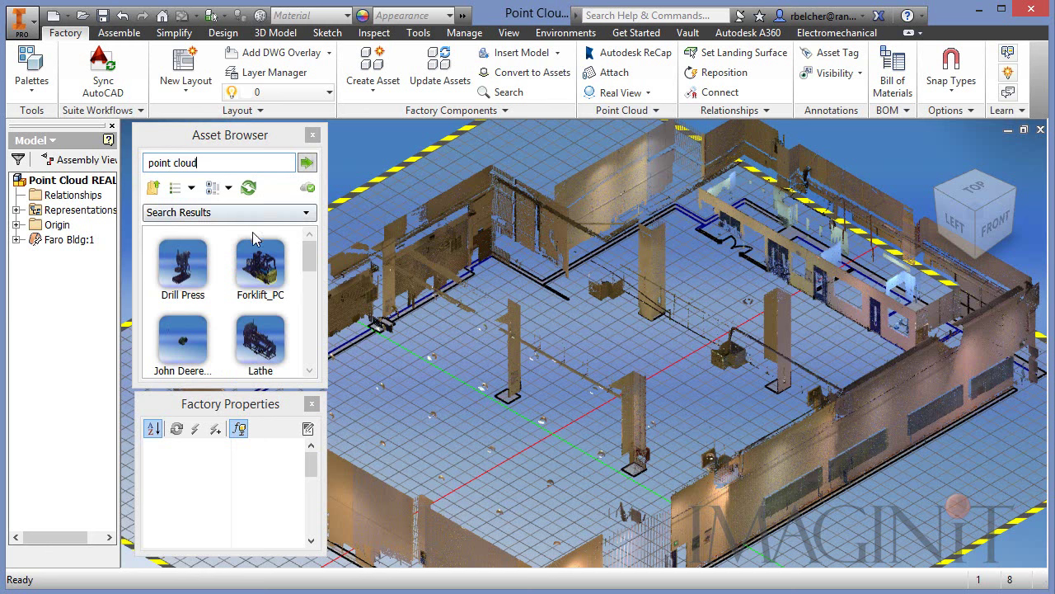
# - Place the cloud asset Drill Press on the floor near the back wall, next to the small boxed enclosure
pyautogui.moveTo(307, 268)
pyautogui.mouseDown()
pyautogui.moveTo(314, 312)
pyautogui.moveTo(319, 273)
pyautogui.mouseUp()
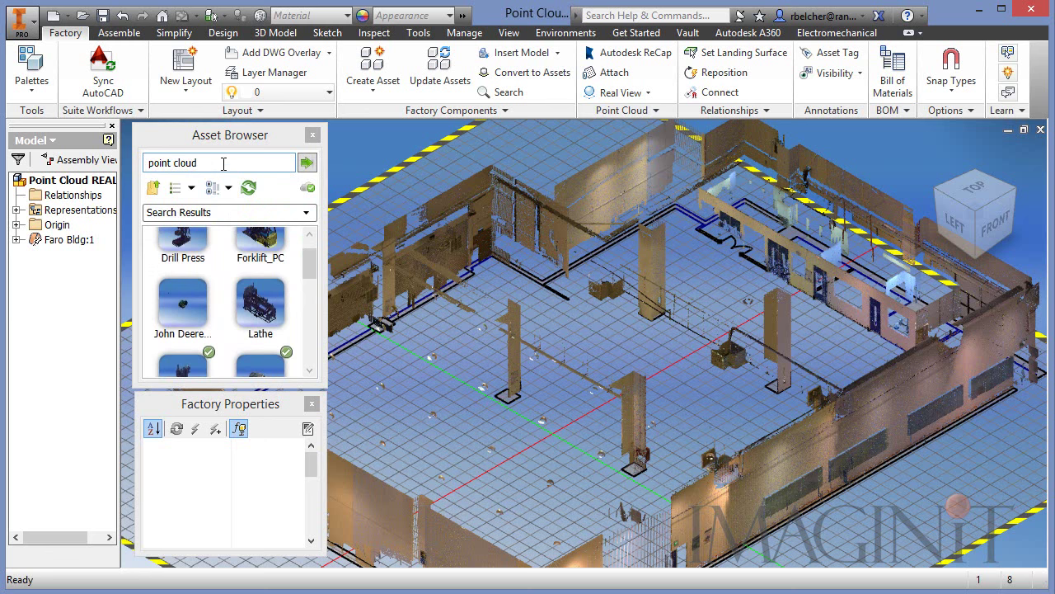
pyautogui.moveTo(310, 264); pyautogui.dragTo(312, 294)
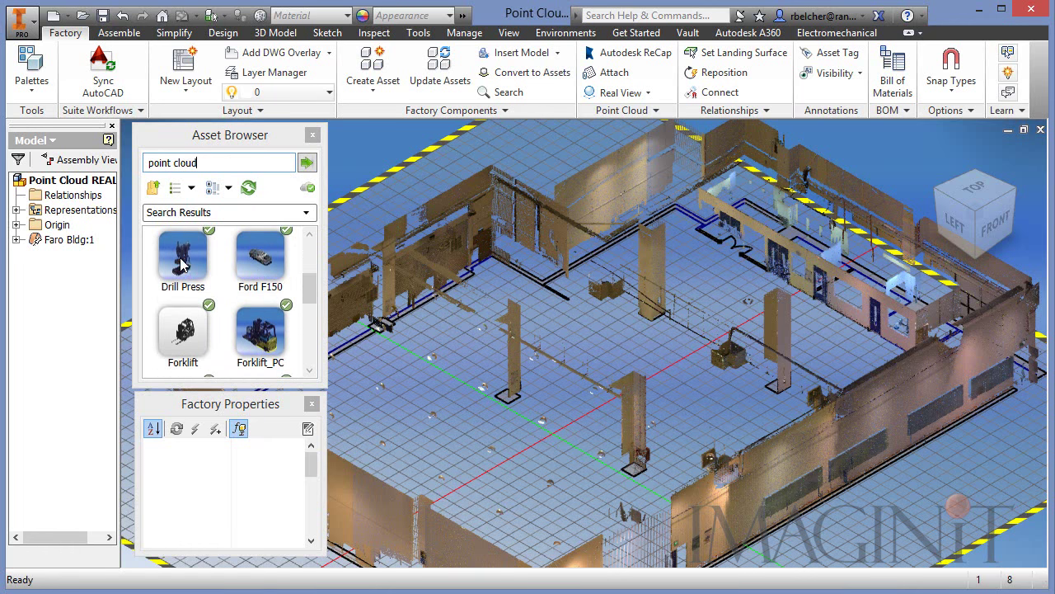
pyautogui.moveTo(182, 257); pyautogui.dragTo(599, 326)
pyautogui.scroll(5, 599, 326)
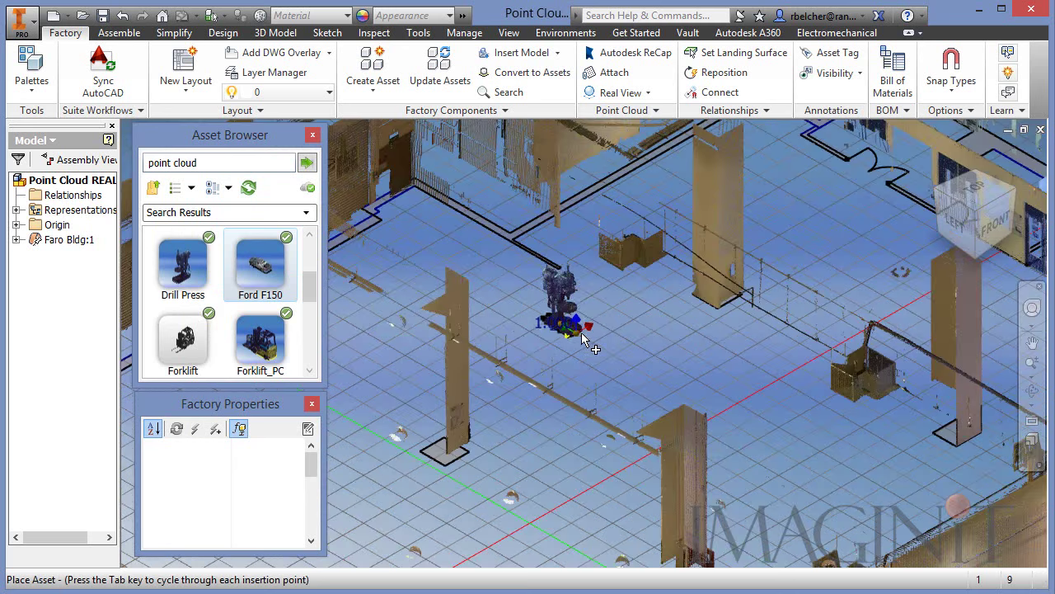
pyautogui.moveTo(598, 326); pyautogui.dragTo(593, 360, button='middle')
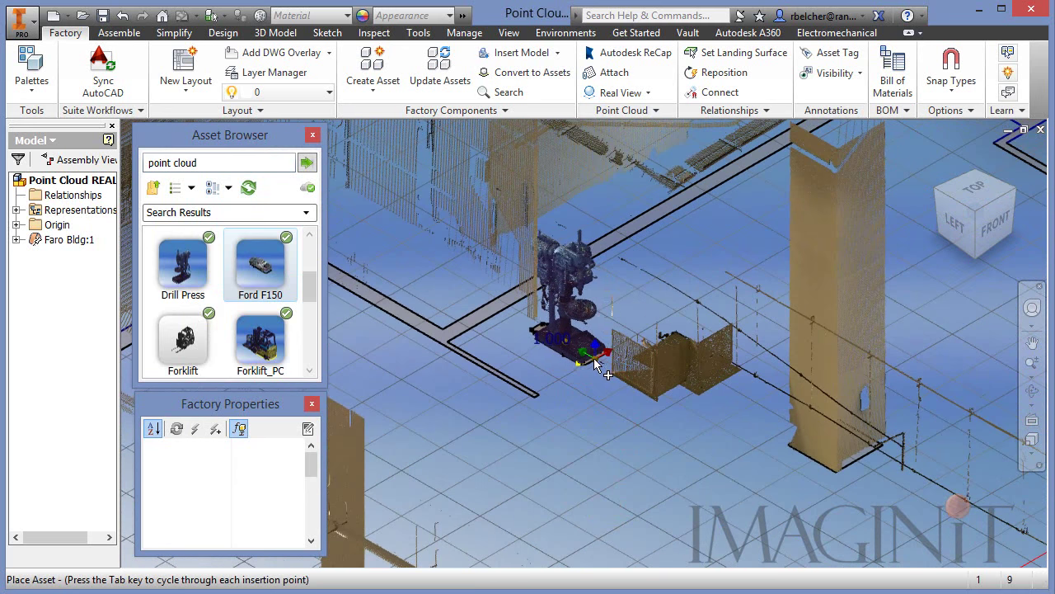
pyautogui.click(595, 365)
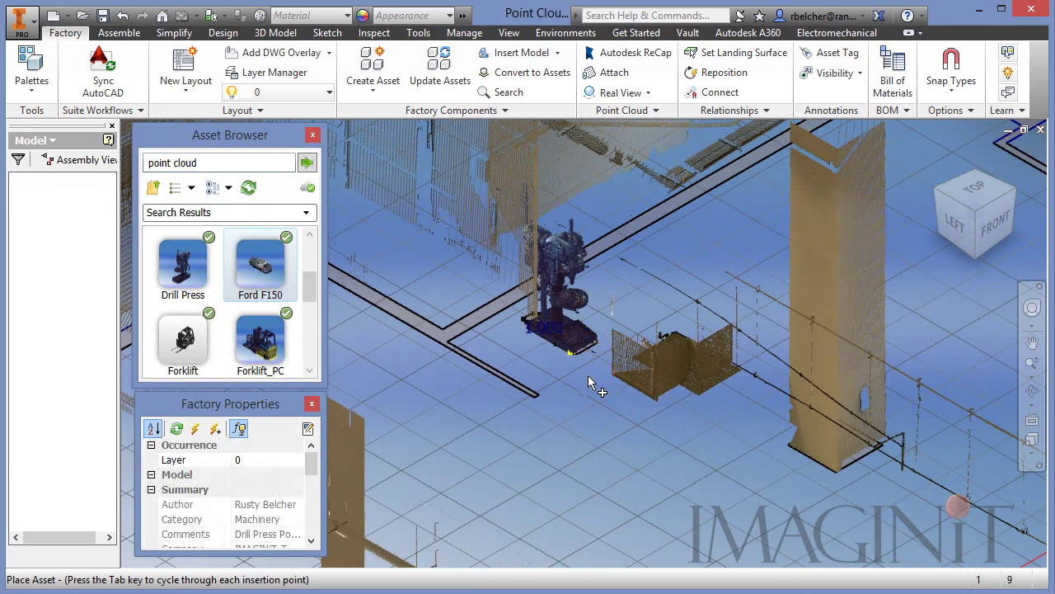
pyautogui.rightClick(587, 386)
pyautogui.click(567, 392)
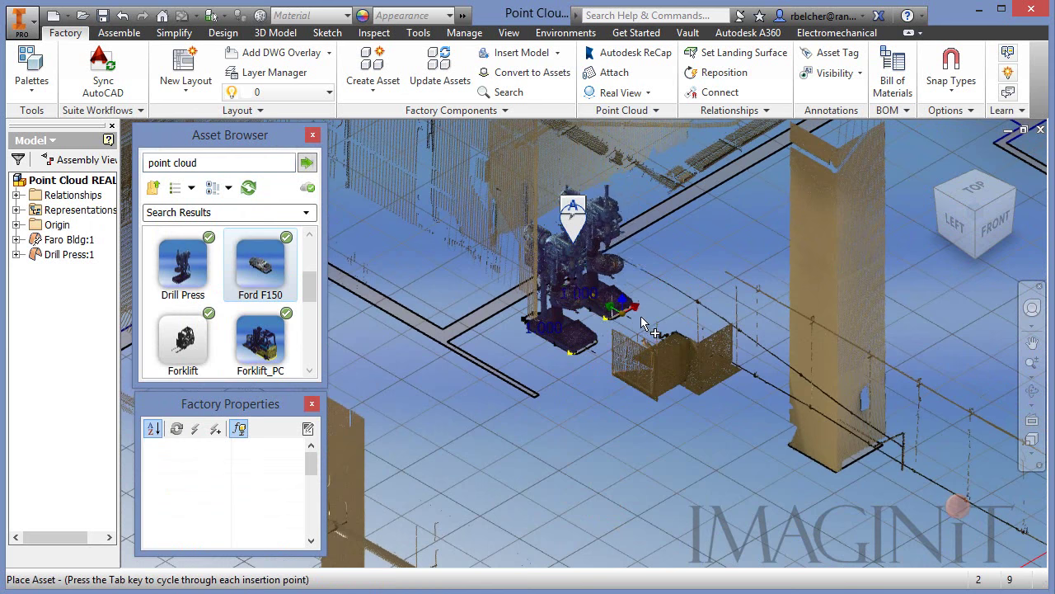
# - Place a second Drill Press beside the first one, accept its orientation and end placement
pyautogui.click(675, 309)
pyautogui.rightClick(714, 276)
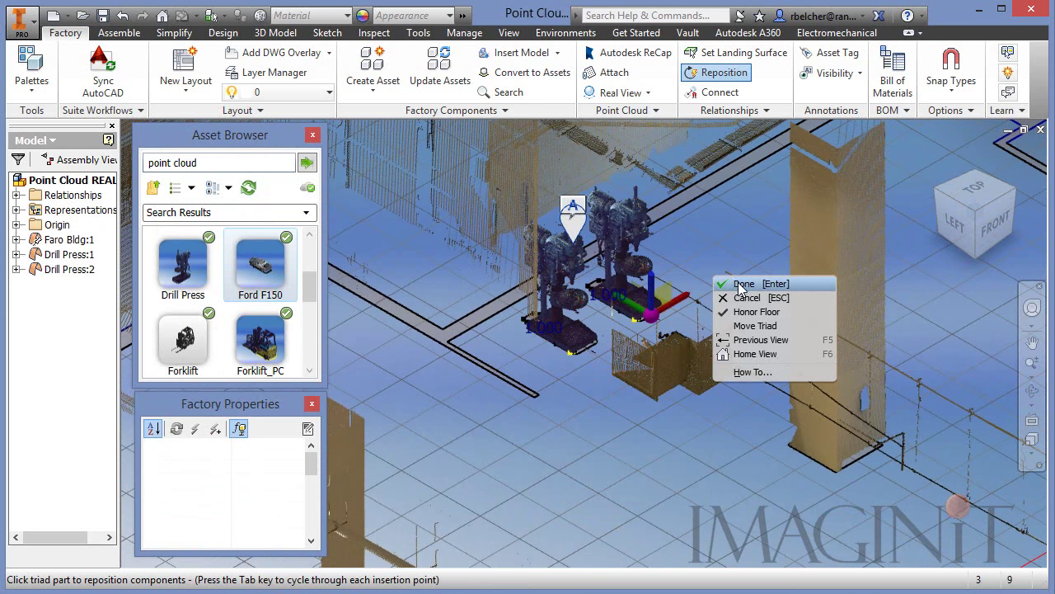
pyautogui.click(742, 283)
pyautogui.rightClick(609, 460)
pyautogui.click(620, 473)
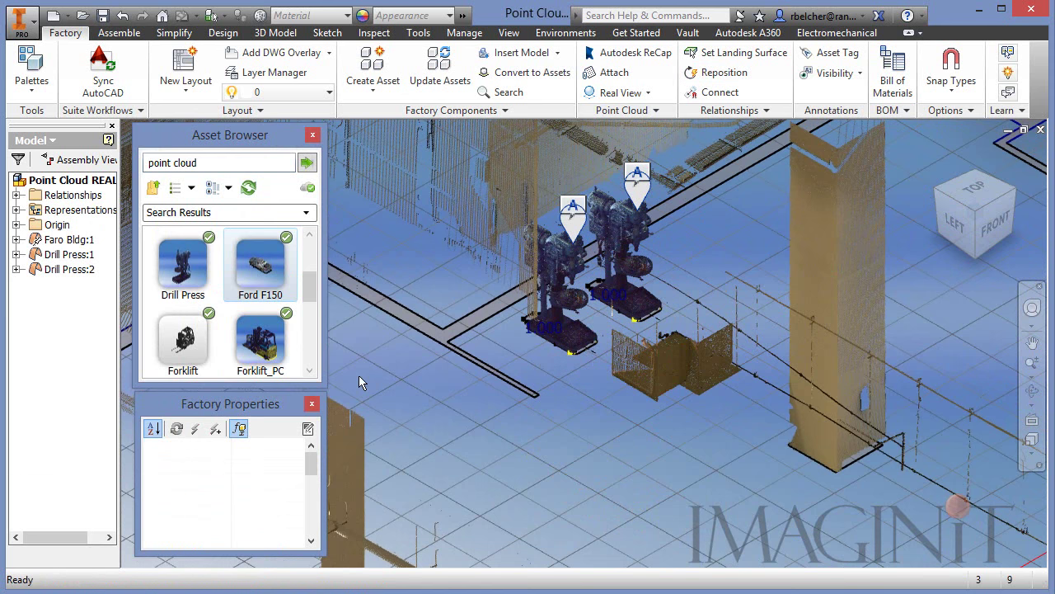
# - Place the Lathe point cloud asset in line with the two drill presses, behind the nearby column, and end placement
pyautogui.moveTo(313, 290); pyautogui.dragTo(310, 337)
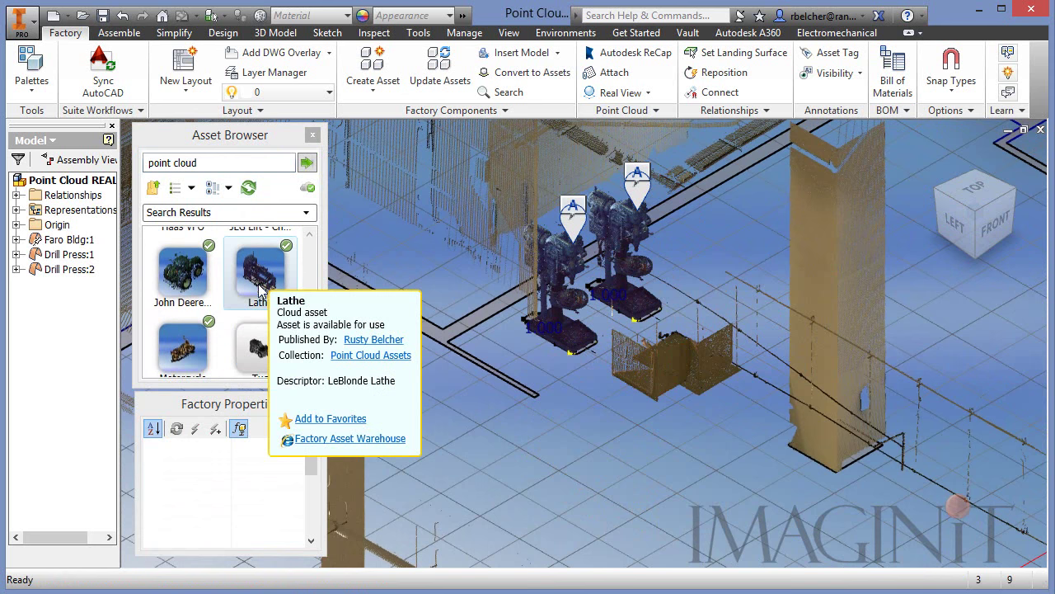
pyautogui.scroll(-1, 259, 325)
pyautogui.moveTo(312, 355); pyautogui.dragTo(750, 276)
pyautogui.scroll(-3, 319, 293)
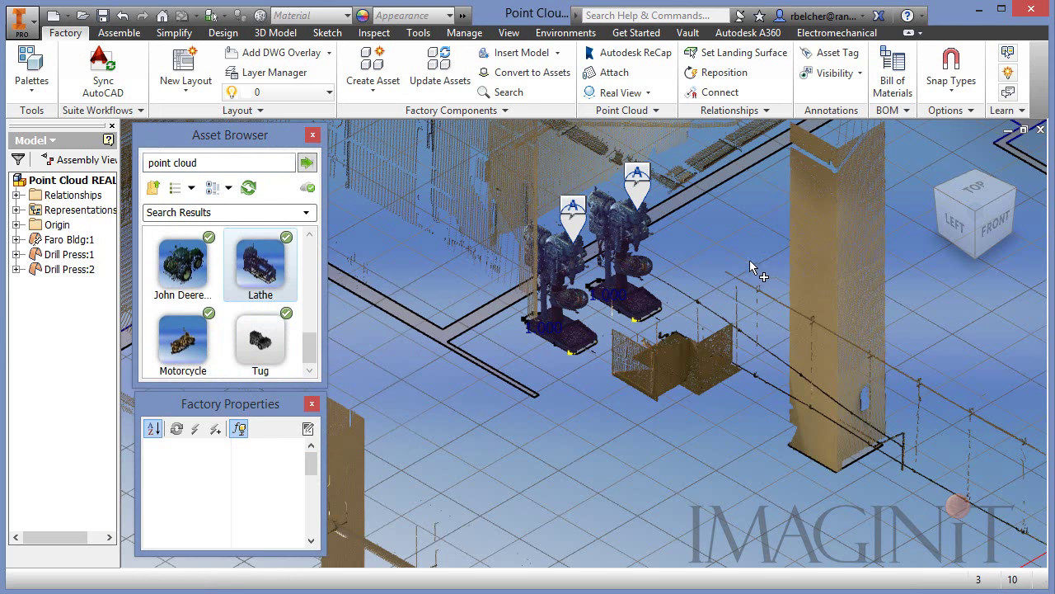
pyautogui.rightClick(678, 277)
pyautogui.click(700, 283)
pyautogui.moveTo(732, 291); pyautogui.dragTo(654, 351, button='middle')
pyautogui.rightClick(654, 351)
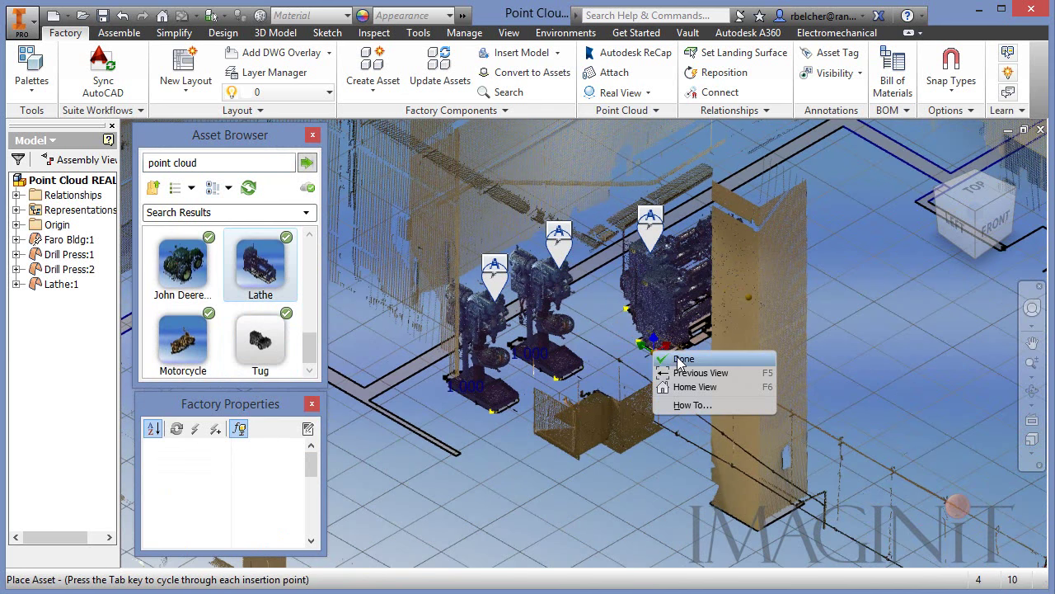
pyautogui.click(674, 357)
# - Place the Forklift_PC point cloud asset on the open floor near the far boxed enclosure
pyautogui.keyDown('shift'); pyautogui.moveTo(705, 393); pyautogui.dragTo(499, 303, button='middle'); pyautogui.keyUp('shift')
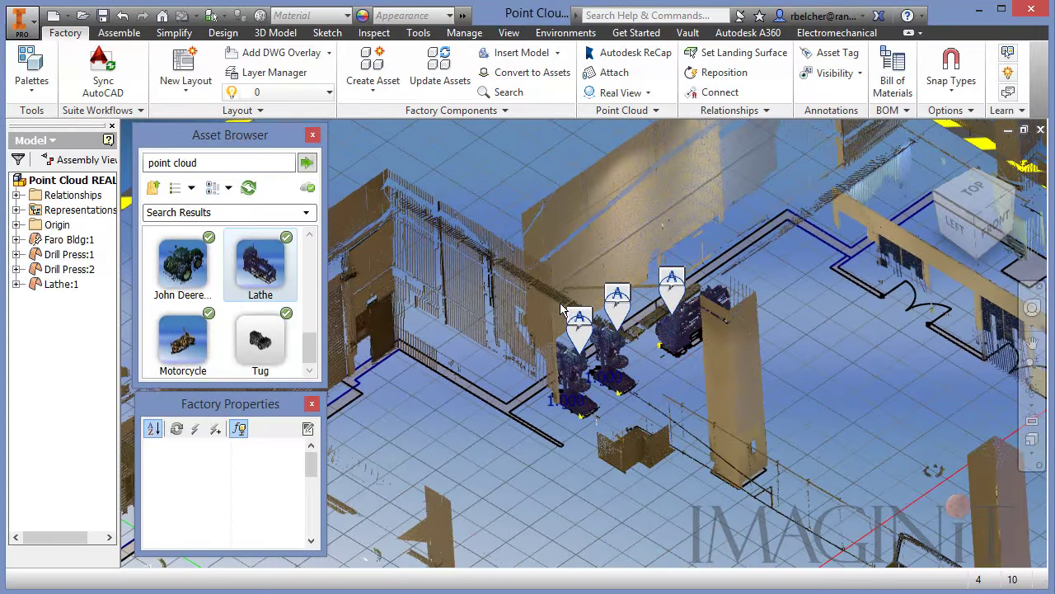
pyautogui.moveTo(566, 356); pyautogui.dragTo(612, 250, button='middle')
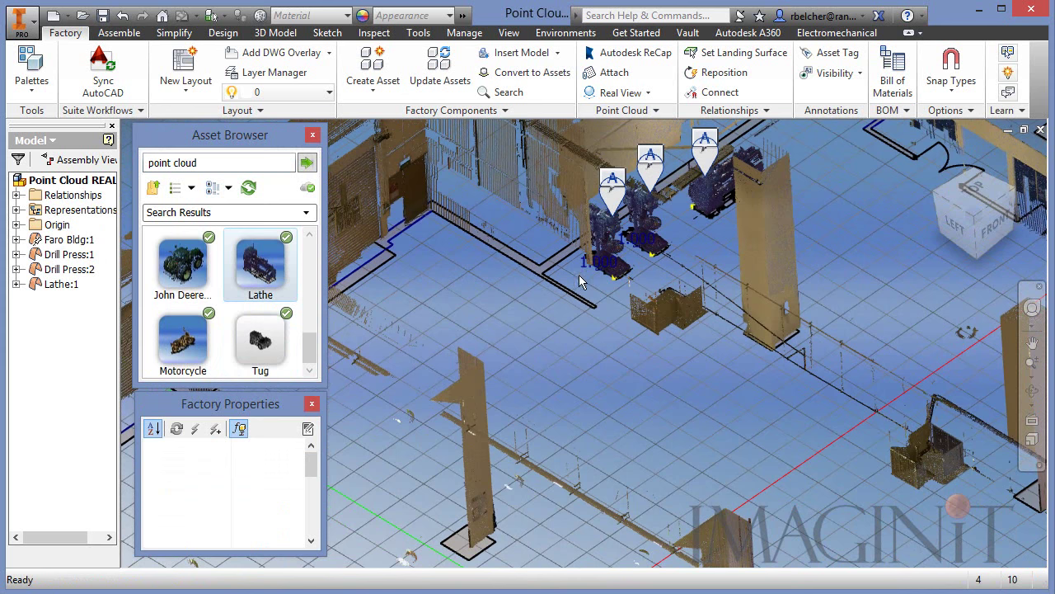
pyautogui.moveTo(609, 329); pyautogui.dragTo(613, 292, button='middle')
pyautogui.scroll(5, 309, 338)
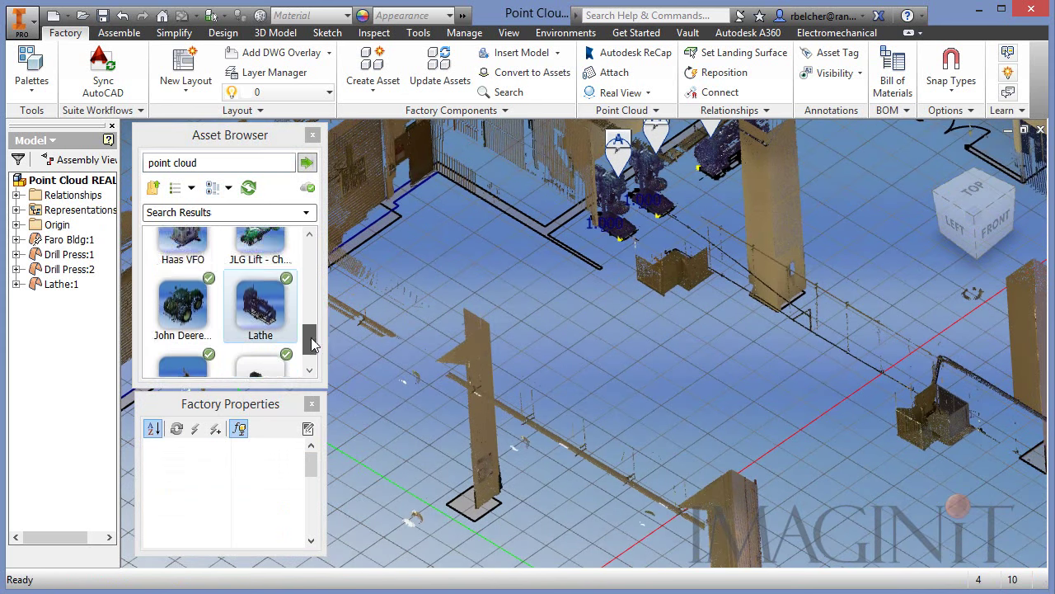
pyautogui.scroll(-3, 322, 320)
pyautogui.scroll(4, 327, 300)
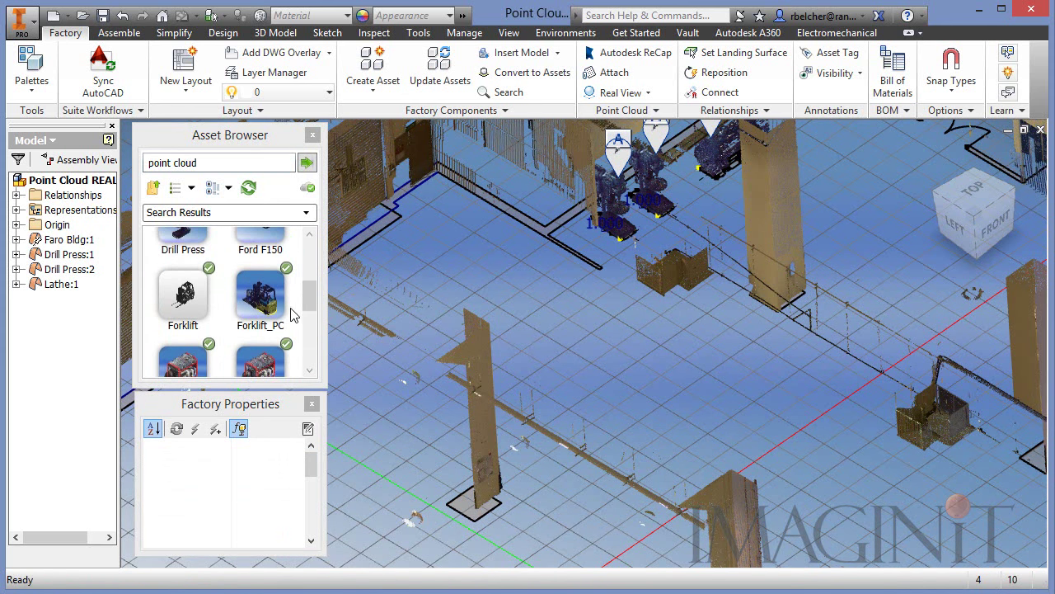
pyautogui.moveTo(263, 301); pyautogui.dragTo(351, 307)
pyautogui.moveTo(810, 442); pyautogui.dragTo(813, 444)
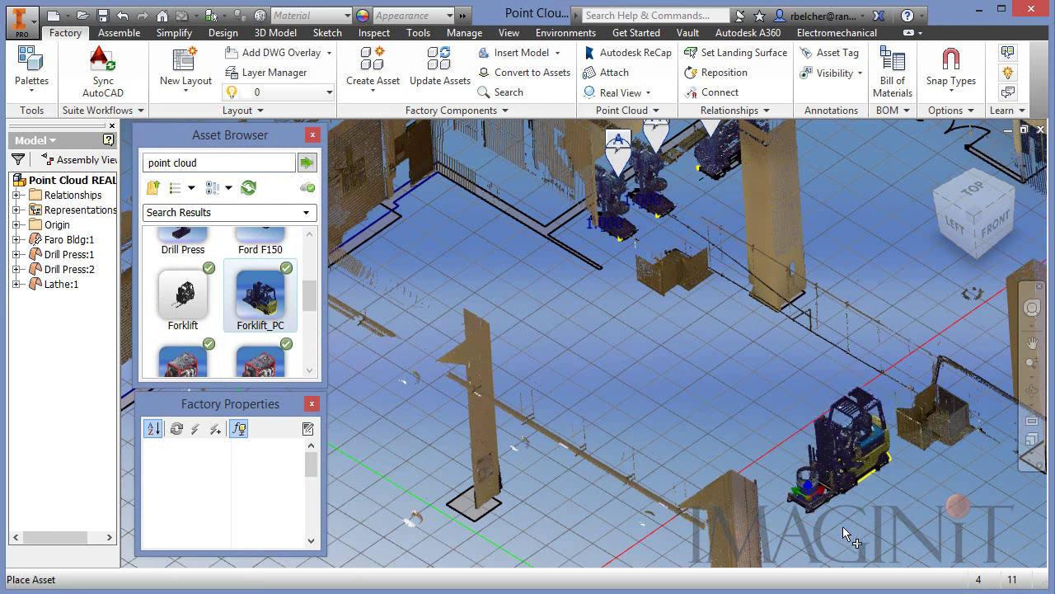
pyautogui.moveTo(831, 528); pyautogui.dragTo(773, 385, button='middle')
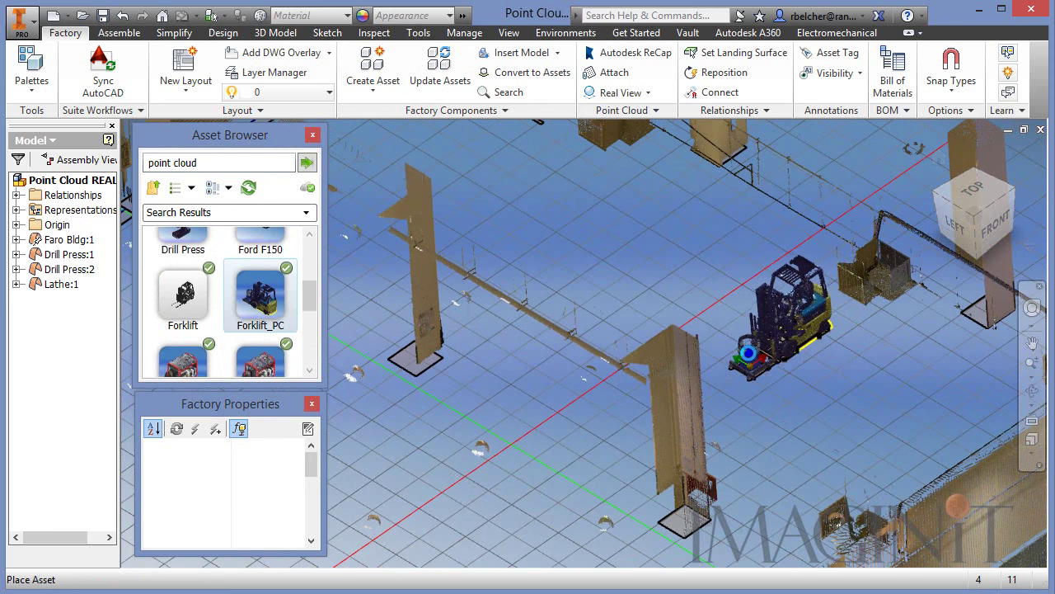
# - Rotate the forklift about a quarter turn on the floor, accept its orientation and end placement
pyautogui.click(758, 329)
pyautogui.moveTo(745, 320); pyautogui.dragTo(811, 369)
pyautogui.rightClick(687, 279)
pyautogui.click(694, 286)
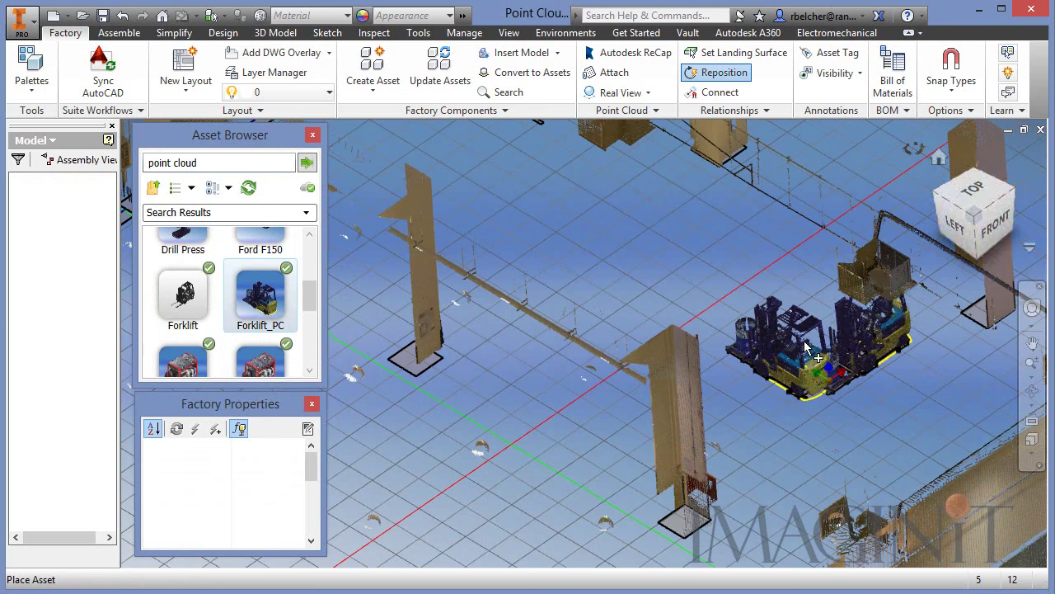
pyautogui.rightClick(640, 275)
pyautogui.click(667, 281)
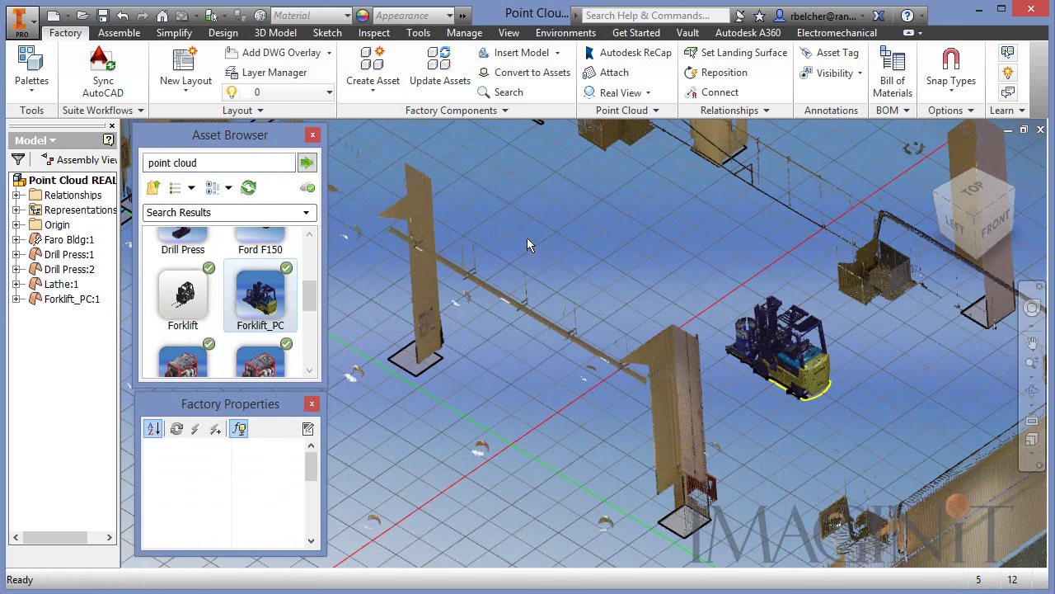
# - Place the JLG Lift point cloud asset on the floor behind the freestanding column, with its basket toward the side wall
pyautogui.moveTo(552, 273); pyautogui.dragTo(651, 394, button='middle')
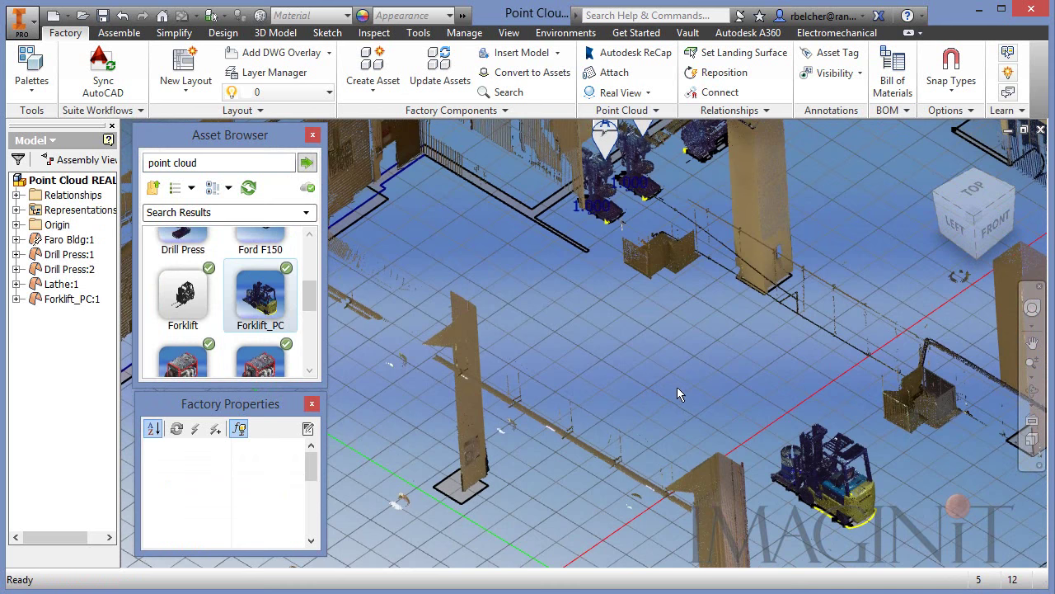
pyautogui.moveTo(695, 374); pyautogui.dragTo(641, 407, button='middle')
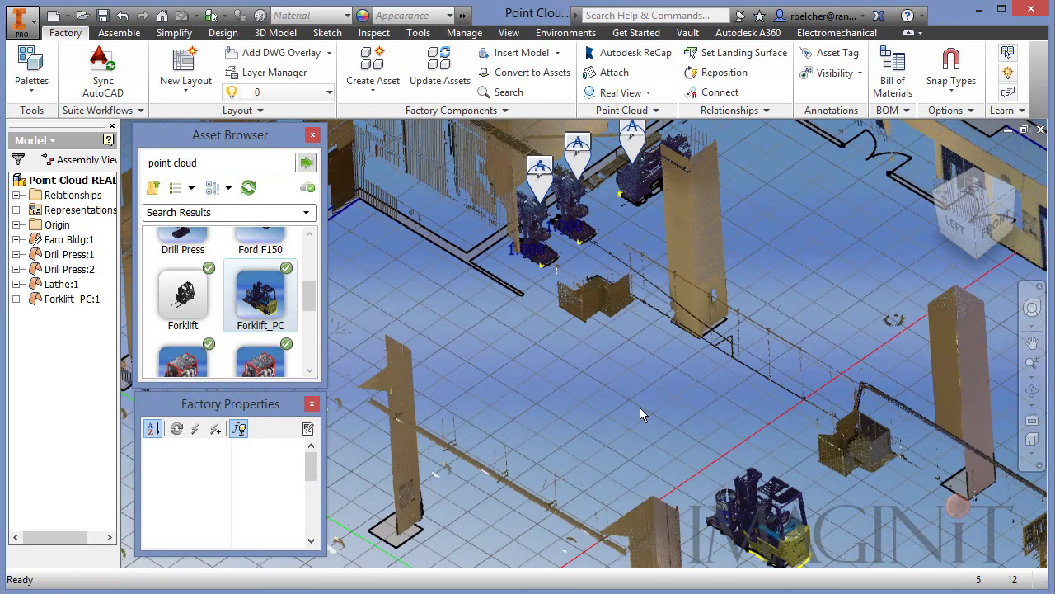
pyautogui.moveTo(598, 366); pyautogui.dragTo(627, 342, button='middle')
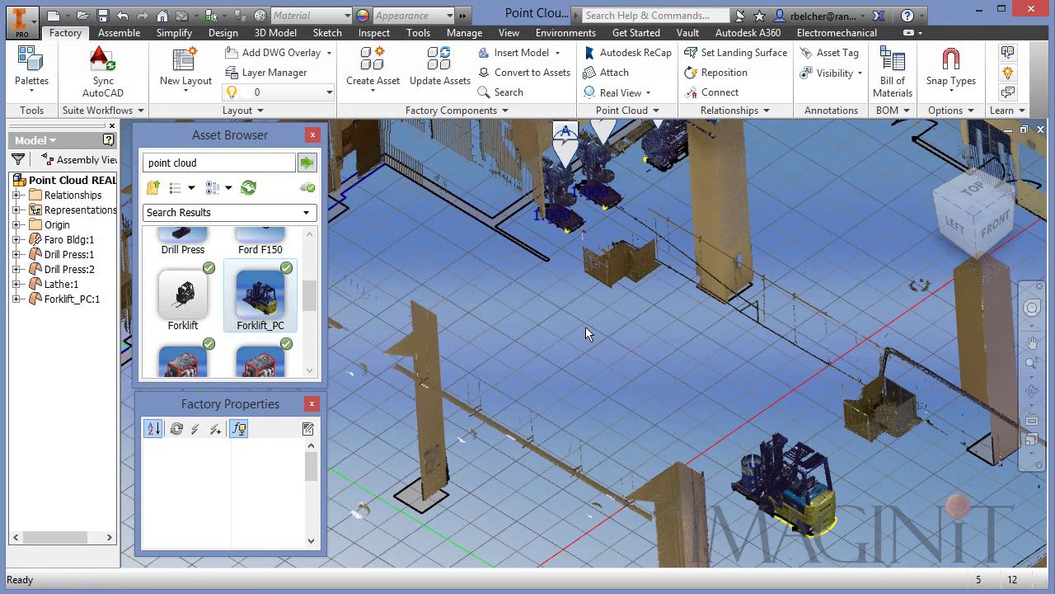
pyautogui.moveTo(310, 298); pyautogui.dragTo(321, 321)
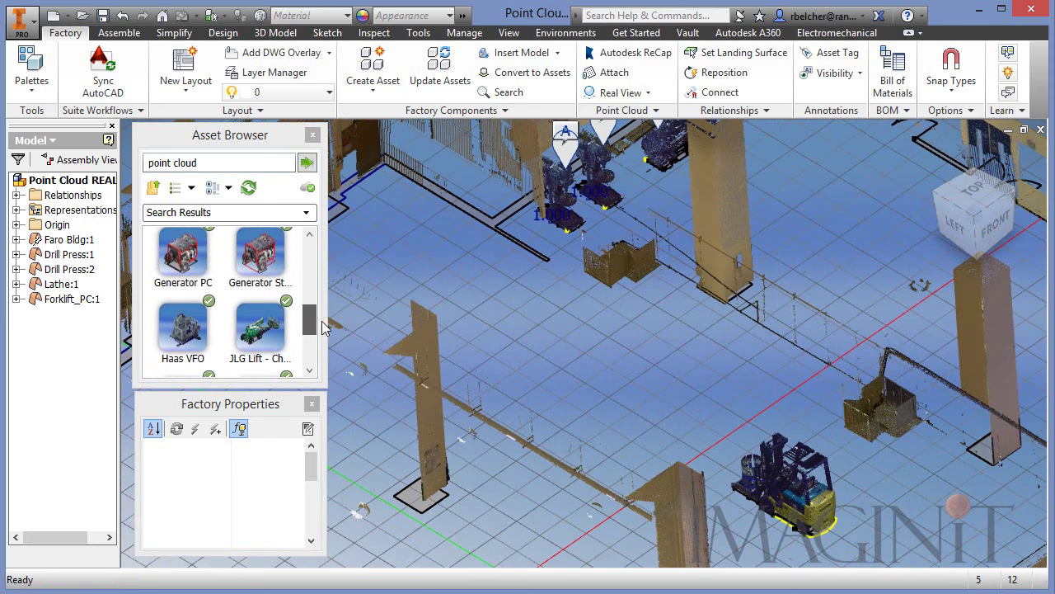
pyautogui.moveTo(543, 322); pyautogui.dragTo(751, 314, button='middle')
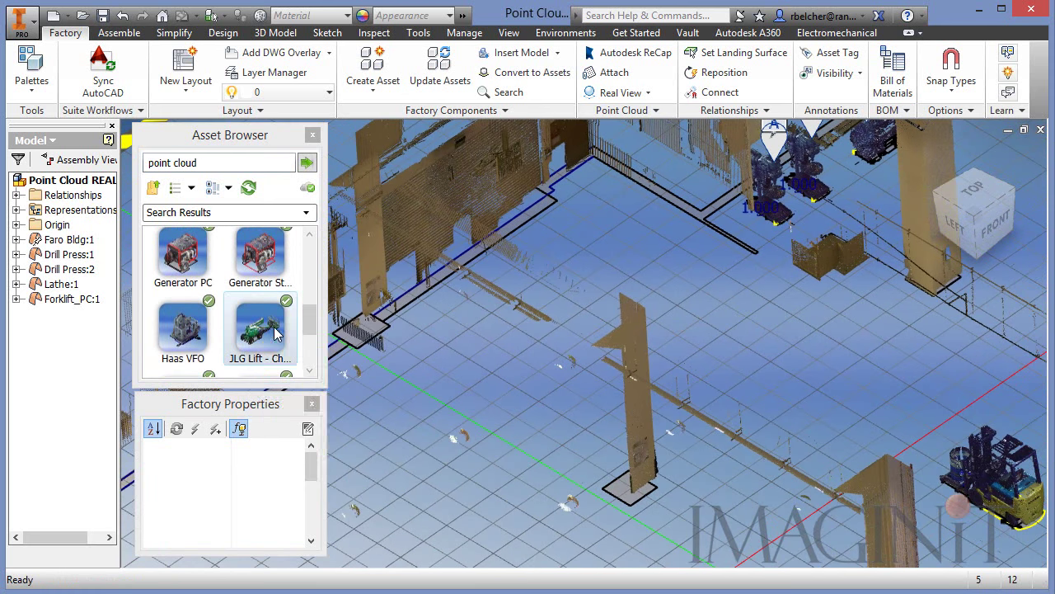
pyautogui.moveTo(275, 332); pyautogui.dragTo(780, 329)
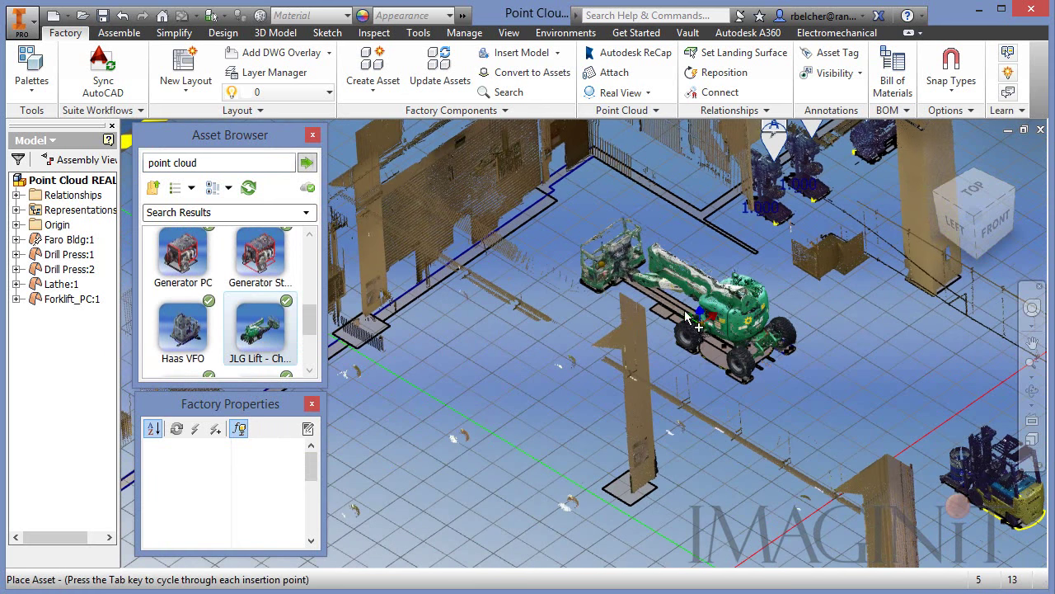
pyautogui.click(660, 295)
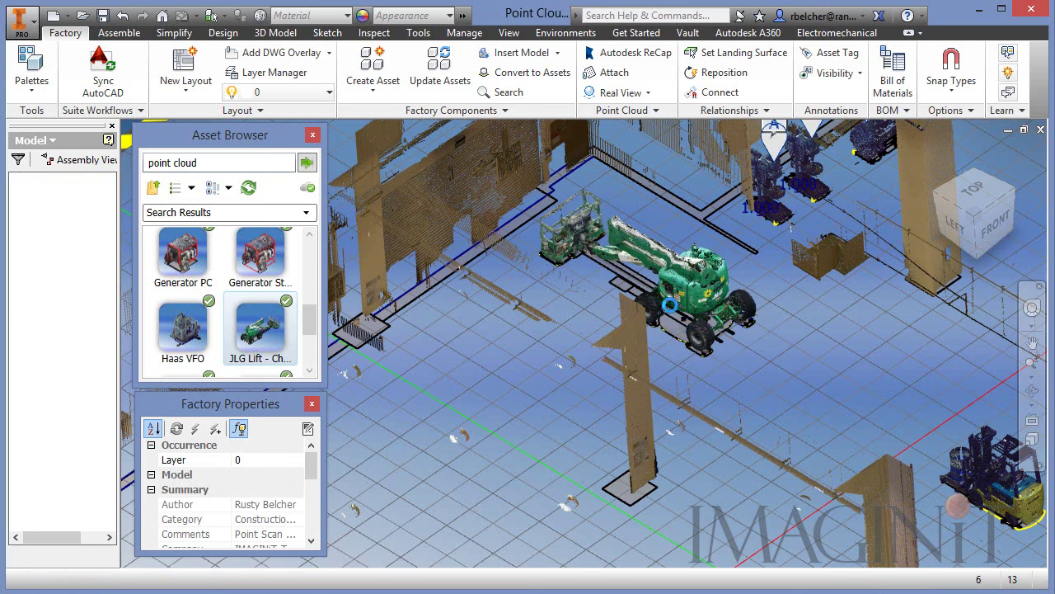
# - Accept the JLG Lift's orientation and end placement without adding a second lift
pyautogui.rightClick(761, 349)
pyautogui.click(791, 363)
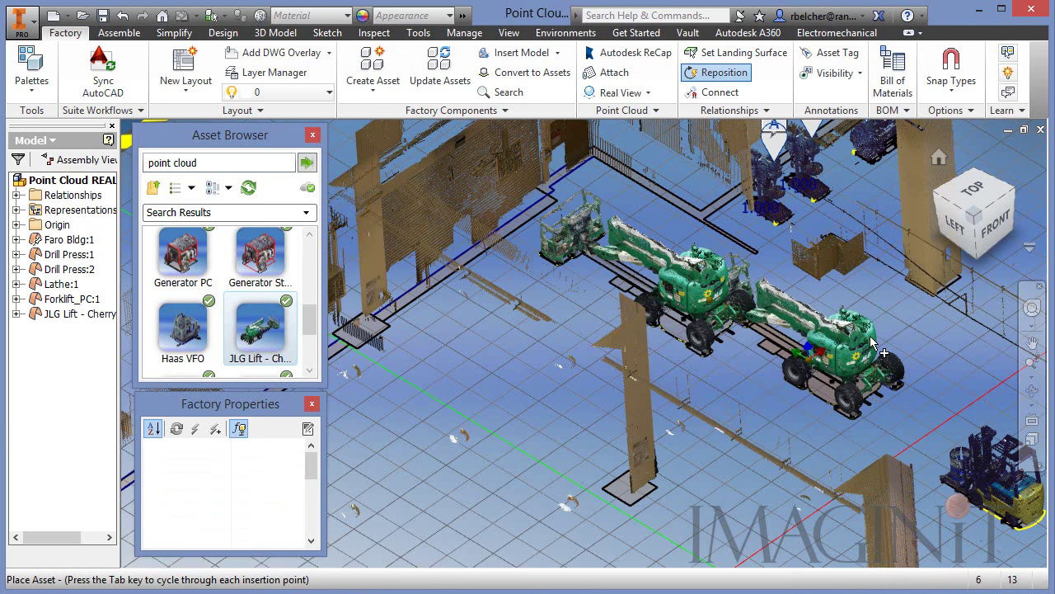
pyautogui.rightClick(887, 351)
pyautogui.click(895, 344)
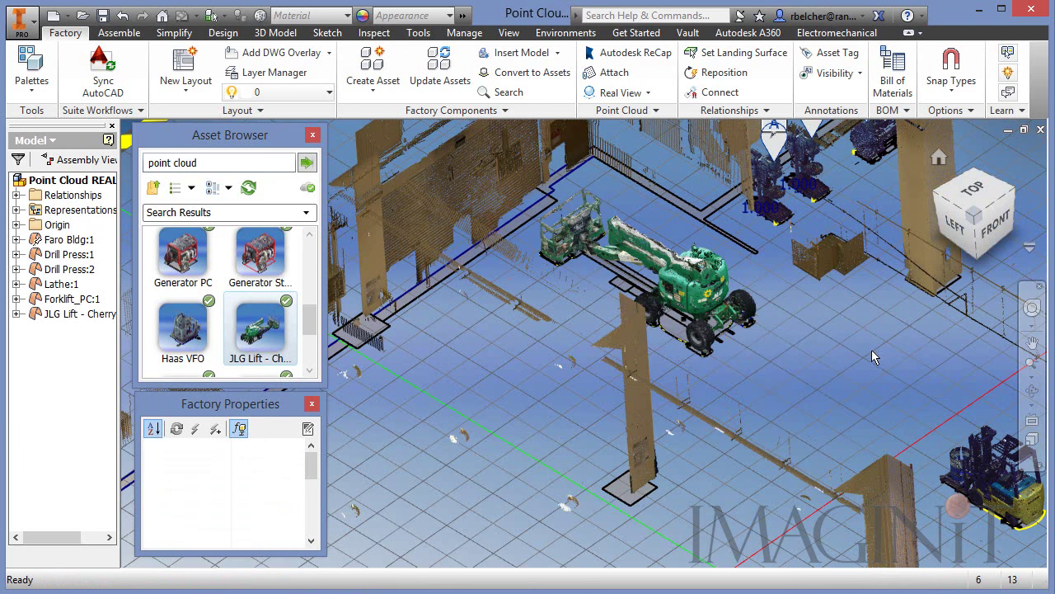
# - Place the Ford F150 point cloud asset outside the building, in the corner behind the drill press wall
pyautogui.moveTo(806, 366); pyautogui.dragTo(748, 436, button='middle')
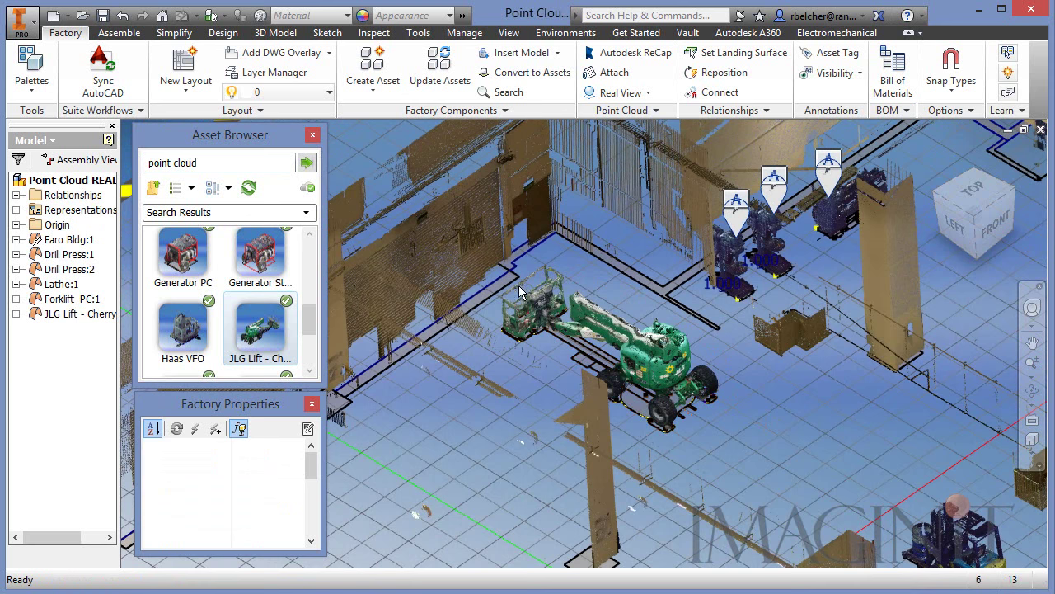
pyautogui.scroll(2, 686, 392)
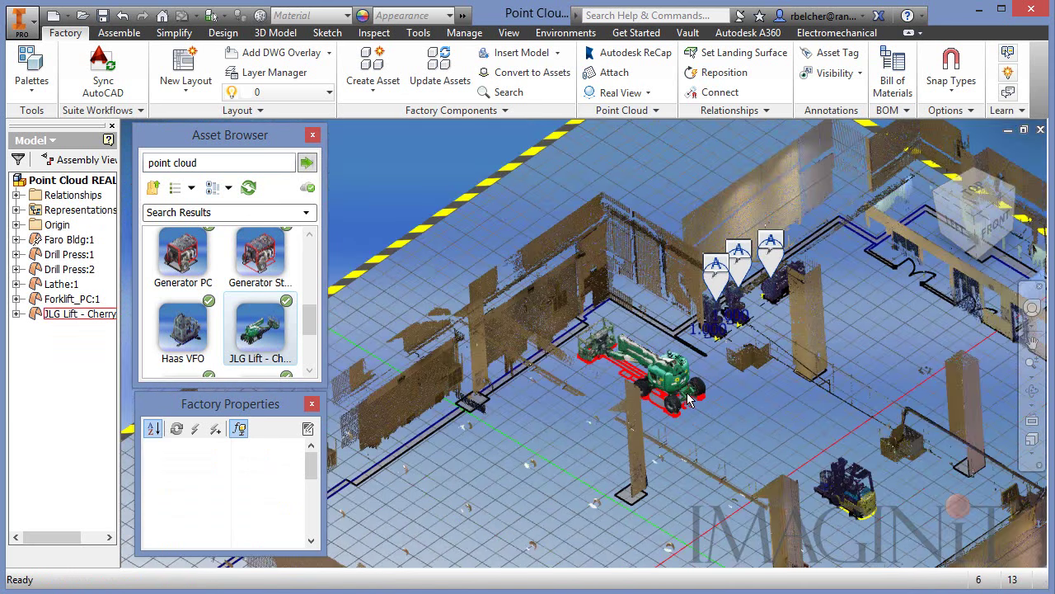
pyautogui.moveTo(782, 420); pyautogui.dragTo(664, 349, button='middle')
pyautogui.keyDown('shift'); pyautogui.moveTo(730, 370); pyautogui.dragTo(467, 387, button='middle'); pyautogui.keyUp('shift')
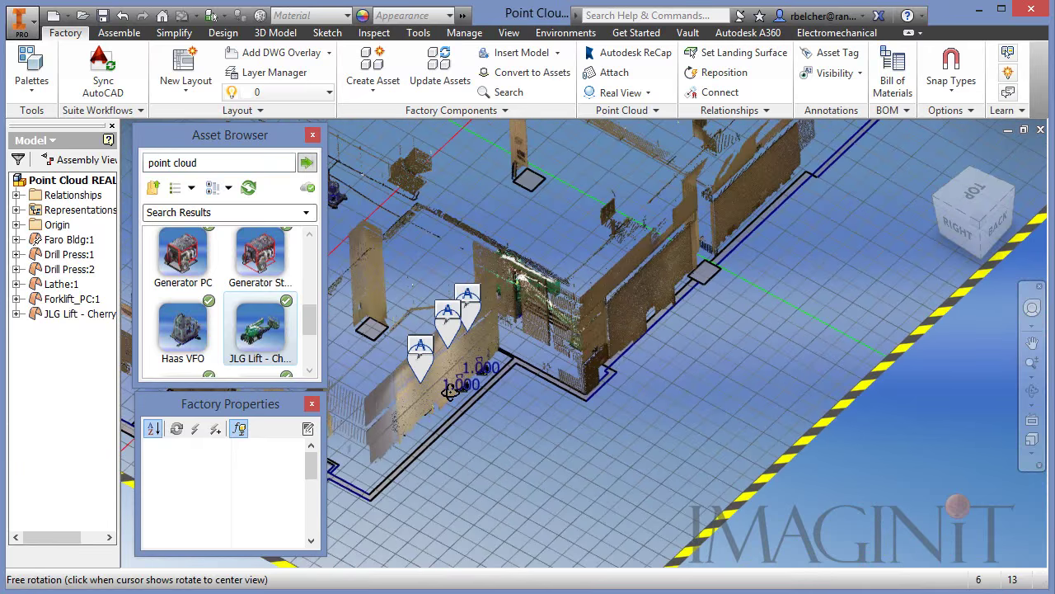
pyautogui.moveTo(556, 405); pyautogui.dragTo(658, 362, button='middle')
pyautogui.scroll(-3, 573, 365)
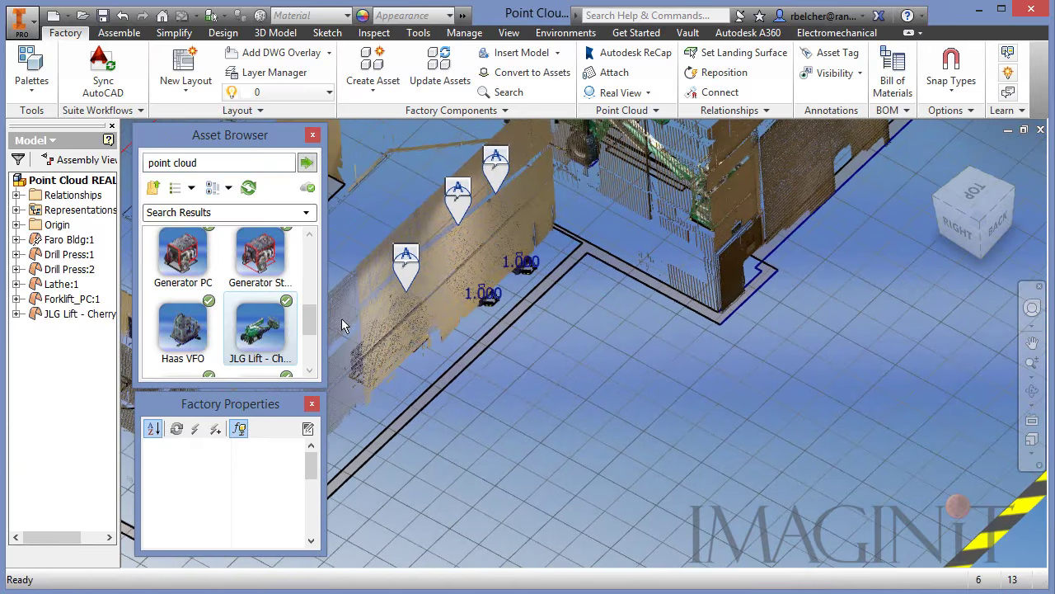
pyautogui.moveTo(311, 324); pyautogui.dragTo(670, 350)
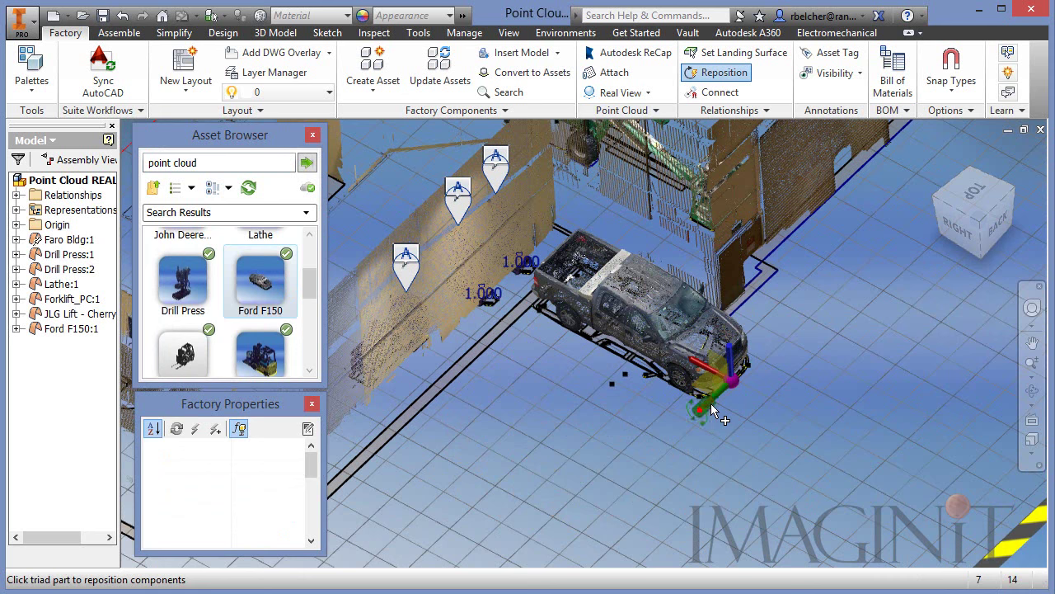
# - Shift the Ford F150 clear of the building wall, accept its position and end placement
pyautogui.moveTo(710, 403)
pyautogui.mouseDown()
pyautogui.moveTo(705, 415)
pyautogui.moveTo(723, 408)
pyautogui.mouseUp()
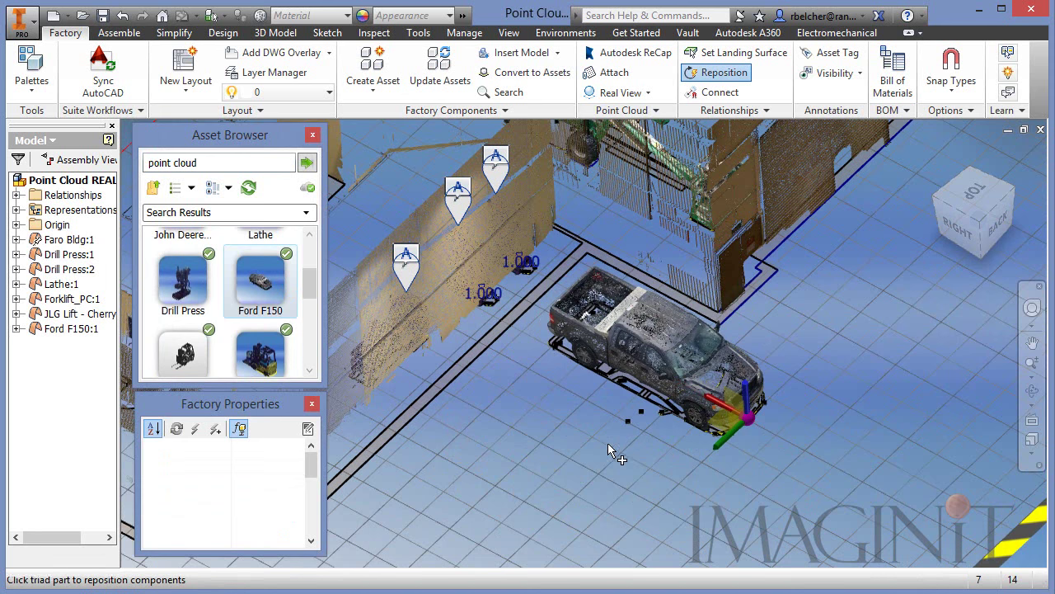
pyautogui.keyDown('shift'); pyautogui.moveTo(609, 461); pyautogui.dragTo(635, 387, button='middle'); pyautogui.keyUp('shift')
pyautogui.keyDown('shift'); pyautogui.moveTo(658, 434); pyautogui.dragTo(644, 451, button='middle'); pyautogui.keyUp('shift')
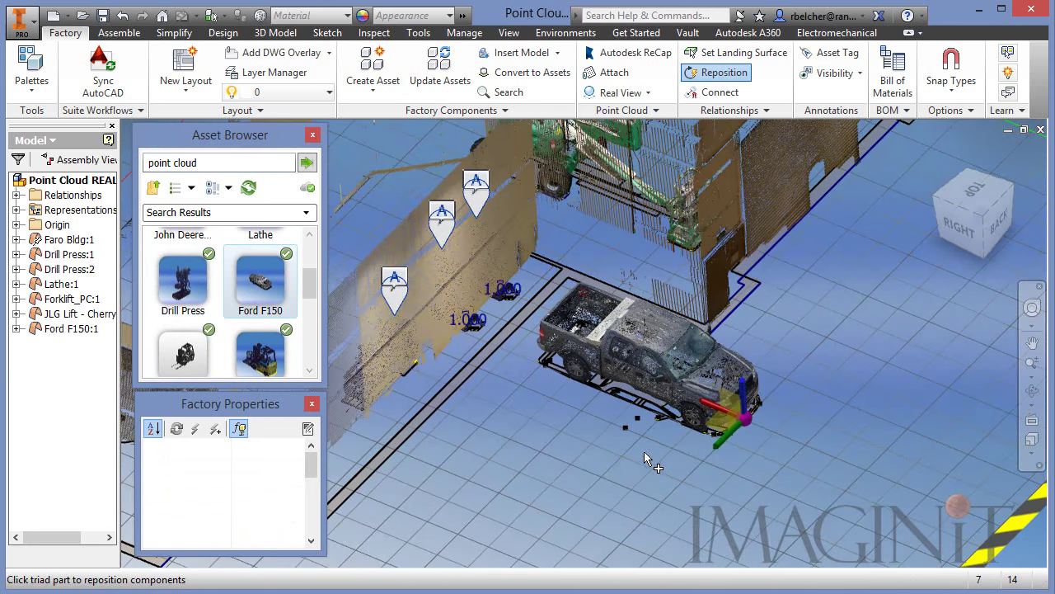
pyautogui.rightClick(644, 451)
pyautogui.click(651, 452)
pyautogui.rightClick(582, 477)
pyautogui.click(596, 485)
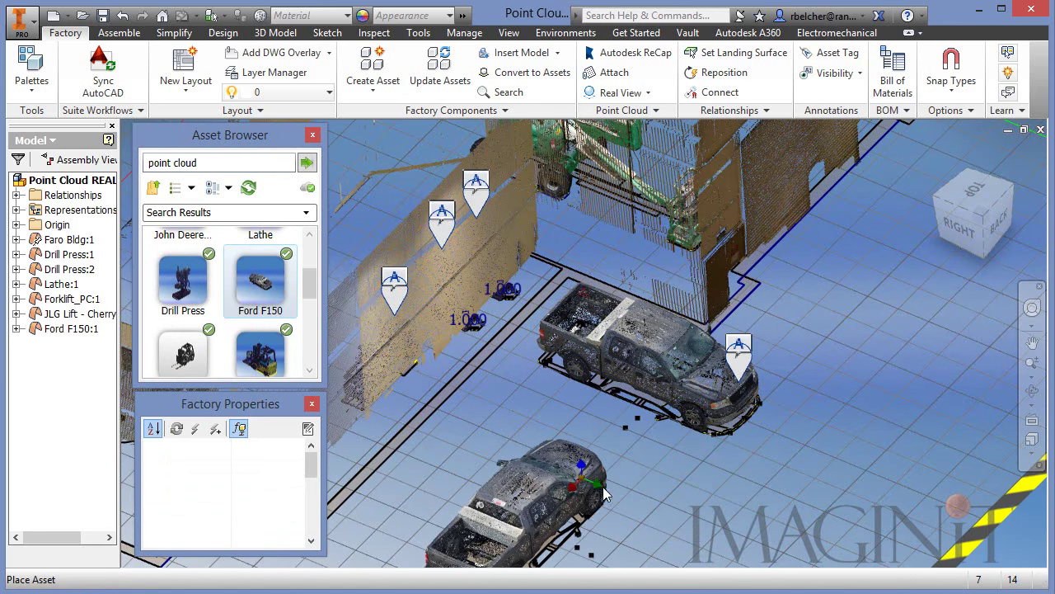
# - Place the Motorcycle point cloud asset outside beside the Ford F150, accept its orientation and end placement
pyautogui.moveTo(311, 293); pyautogui.dragTo(303, 362)
pyautogui.moveTo(174, 350); pyautogui.dragTo(648, 481)
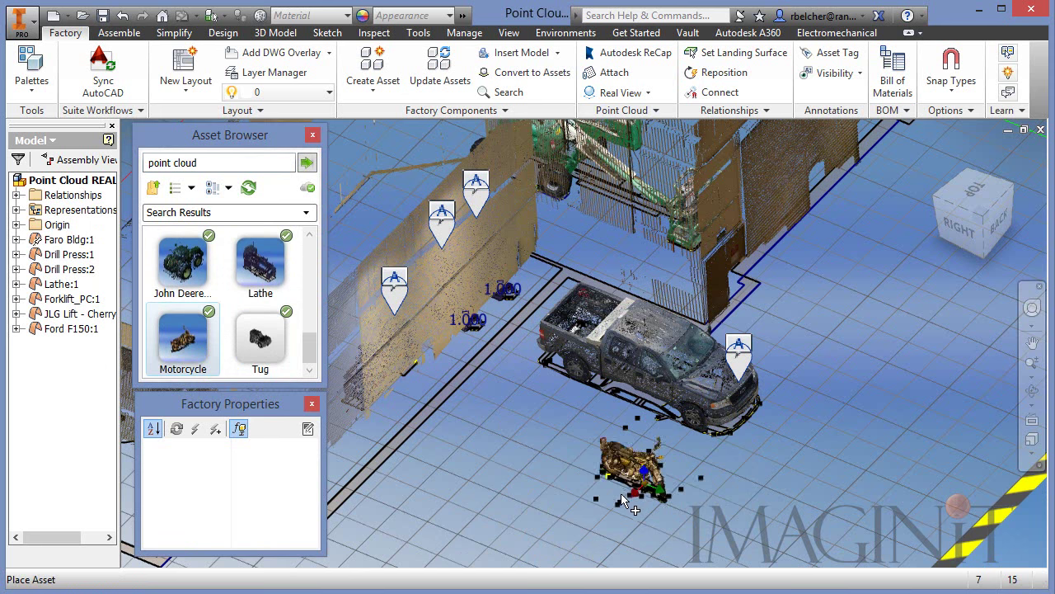
pyautogui.rightClick(700, 493)
pyautogui.click(722, 492)
pyautogui.rightClick(741, 488)
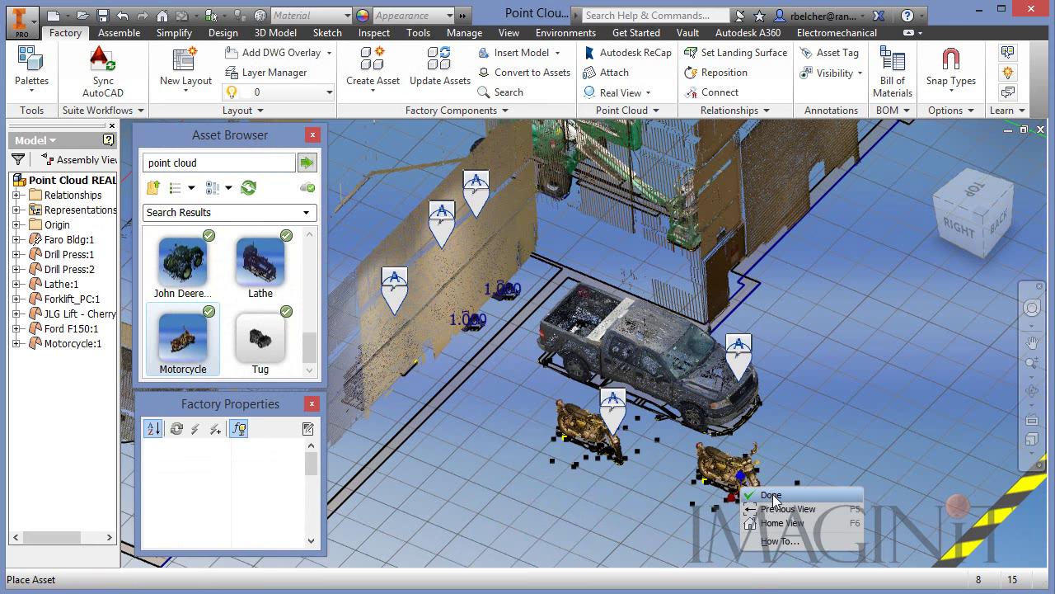
pyautogui.click(766, 497)
# - Examine the scanned motorcycle and pickup up close and read the motorcycle's asset tag descriptor
pyautogui.moveTo(658, 488); pyautogui.dragTo(667, 425, button='middle')
pyautogui.scroll(5, 666, 429)
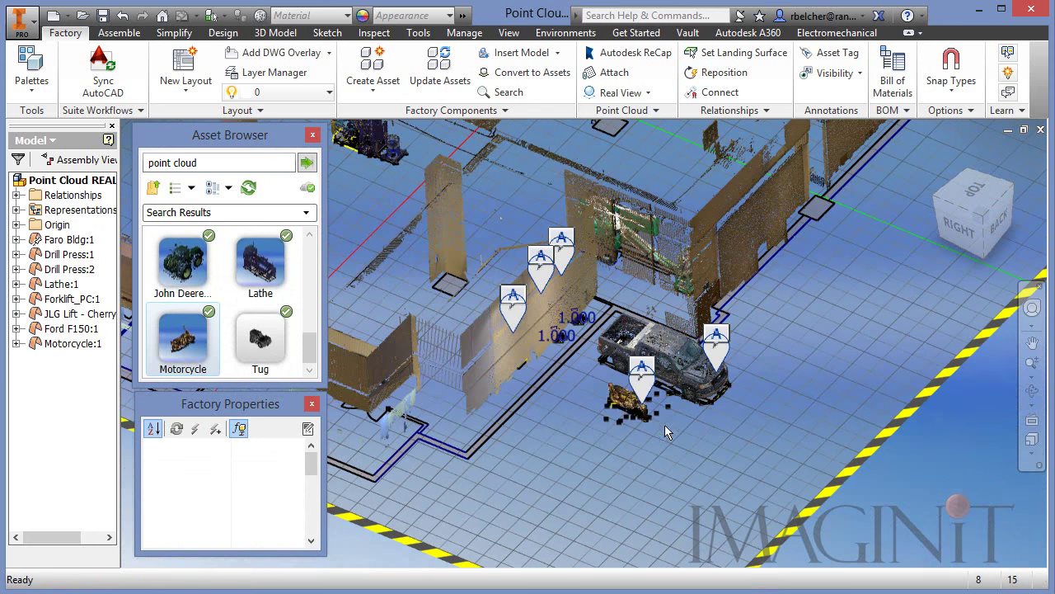
pyautogui.moveTo(733, 456)
pyautogui.keyDown('shift'); pyautogui.mouseDown(button='middle')
pyautogui.moveTo(725, 438)
pyautogui.moveTo(833, 431)
pyautogui.moveTo(720, 450)
pyautogui.moveTo(731, 436)
pyautogui.moveTo(735, 463)
pyautogui.mouseUp(button='middle'); pyautogui.keyUp('shift')
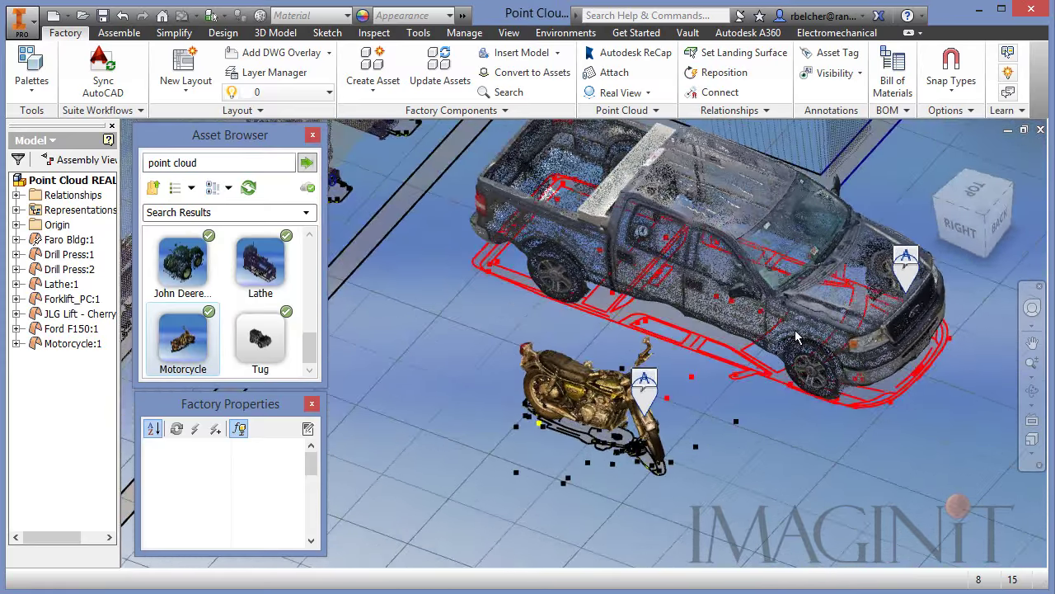
pyautogui.scroll(3, 572, 408)
pyautogui.moveTo(735, 398); pyautogui.dragTo(709, 389, button='middle')
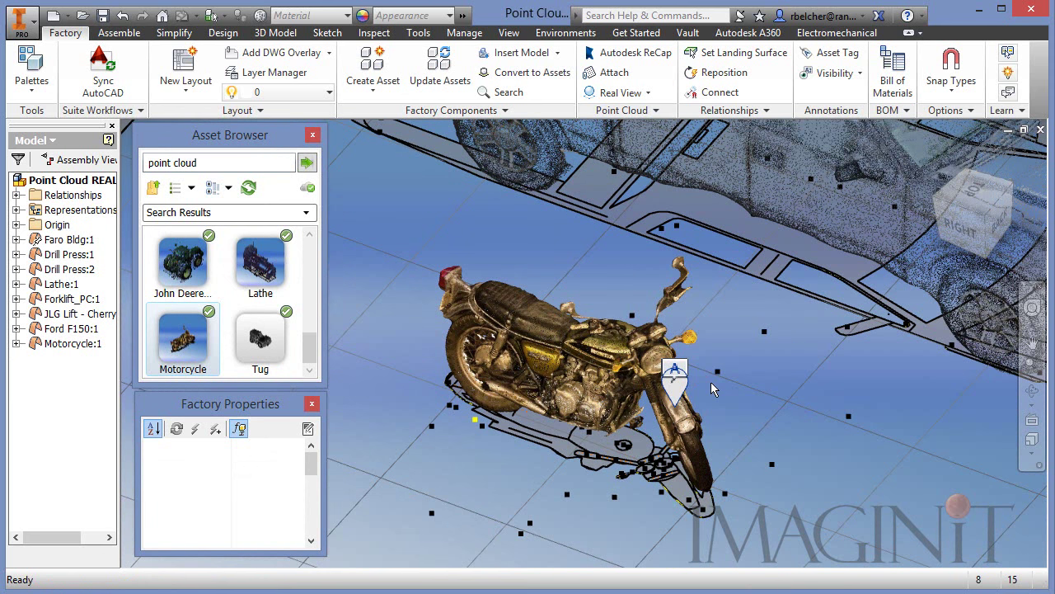
pyautogui.moveTo(670, 404)
pyautogui.scroll(-5, 670, 404)
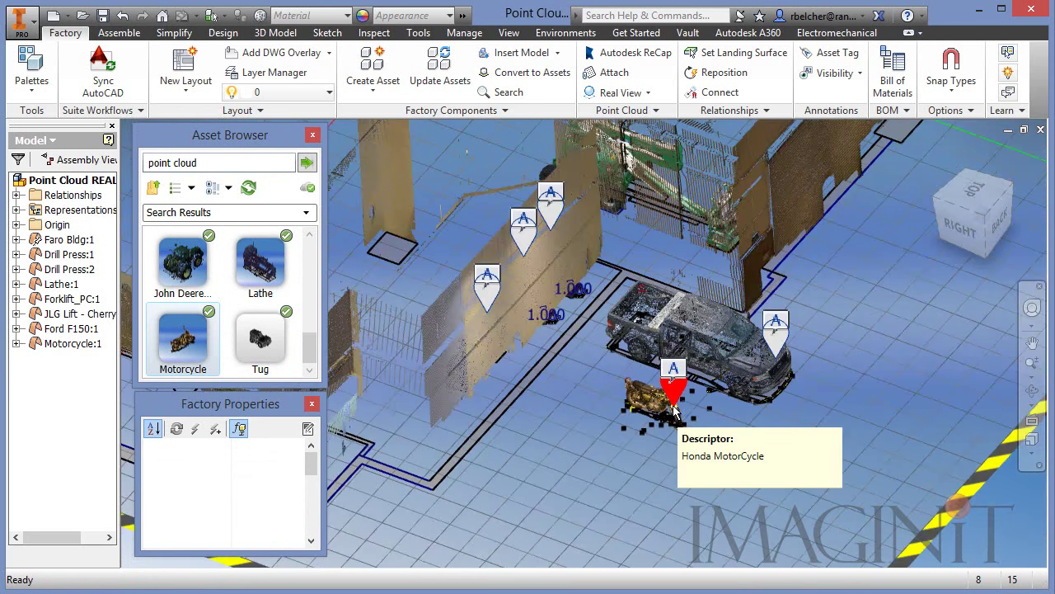
pyautogui.moveTo(670, 405); pyautogui.dragTo(691, 393, button='middle')
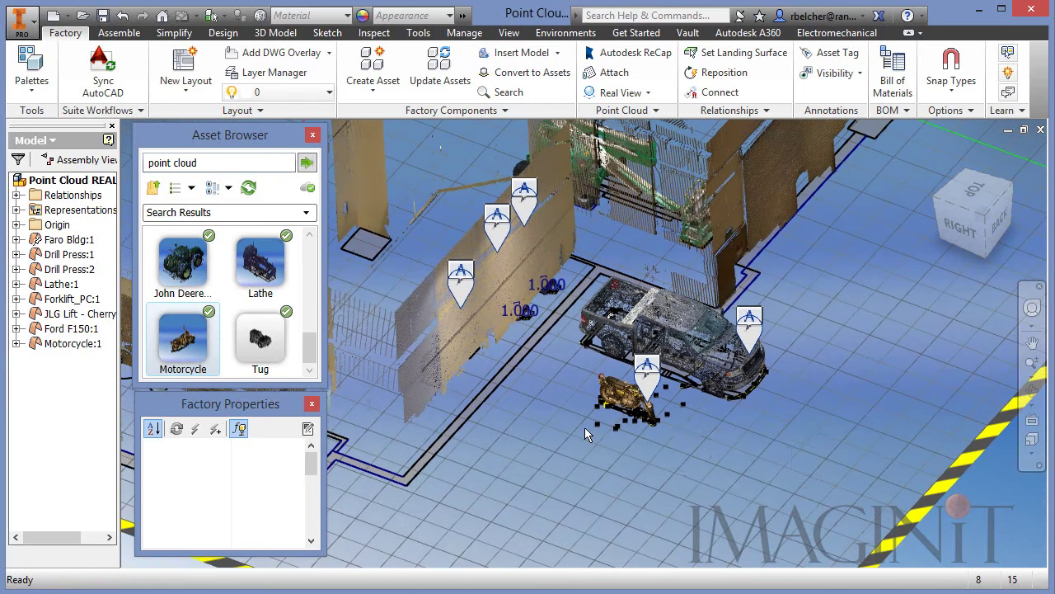
# - Inspect the placed JLG Lift up close, then review the machinery layout inside the scanned building
pyautogui.scroll(-4, 584, 427)
pyautogui.keyDown('shift'); pyautogui.moveTo(575, 461); pyautogui.dragTo(832, 500, button='middle'); pyautogui.keyUp('shift')
pyautogui.moveTo(625, 431); pyautogui.dragTo(627, 429, button='middle')
pyautogui.scroll(10, 624, 437)
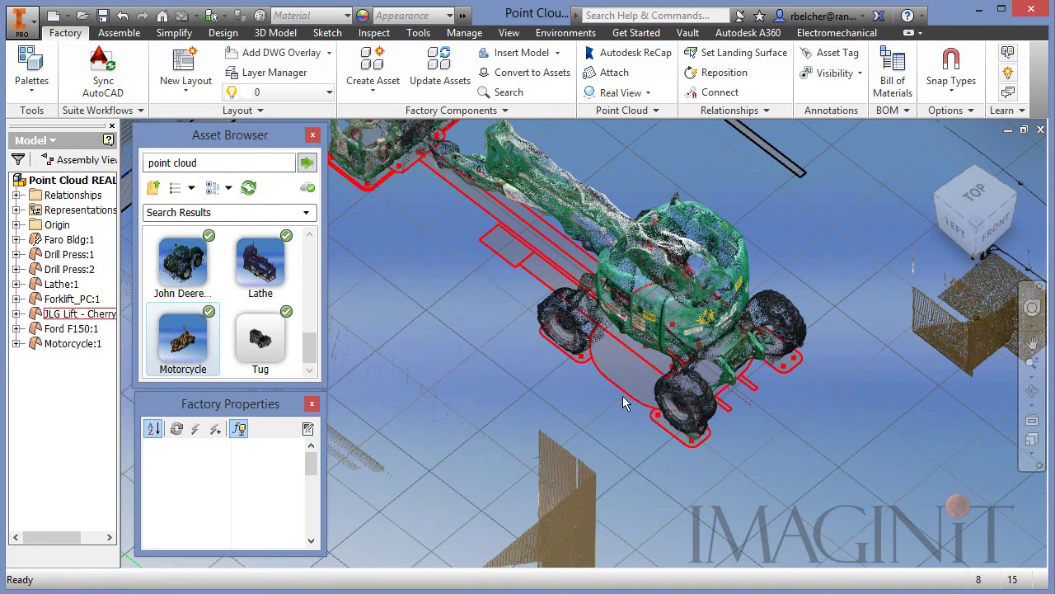
pyautogui.scroll(-5, 623, 427)
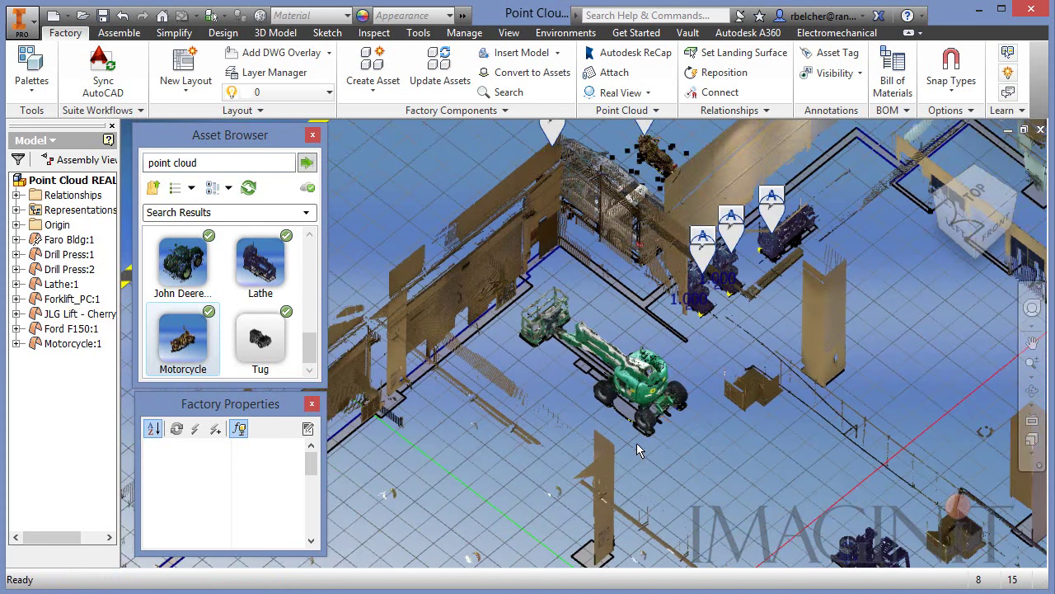
pyautogui.moveTo(706, 491); pyautogui.dragTo(556, 399, button='middle')
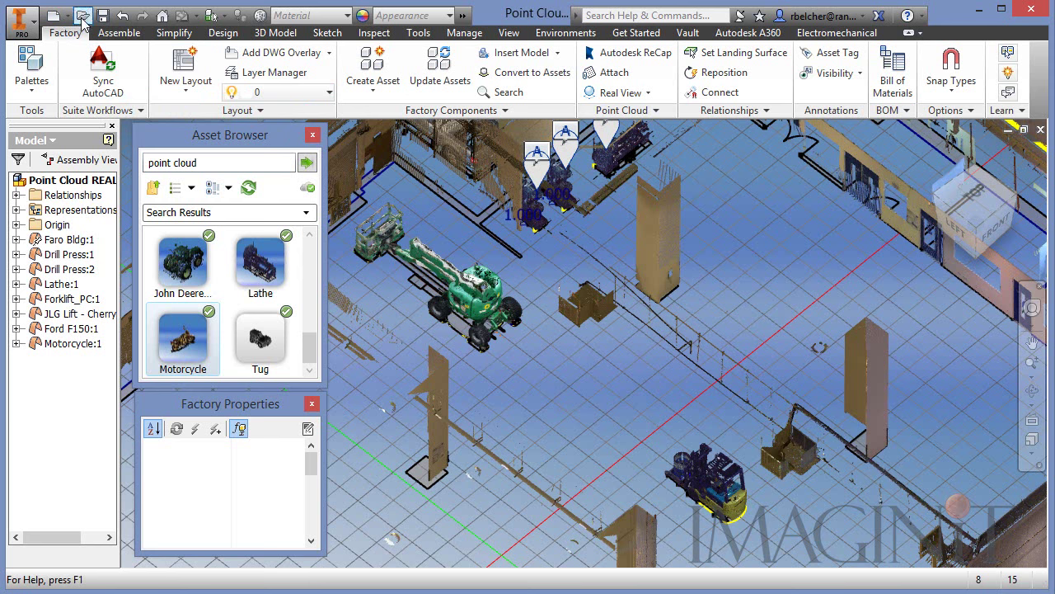
# - Create a drawing from the Standard.dwg template and place a top base view of the Point Cloud REAL assembly at 1/100 scale
pyautogui.click(54, 16)
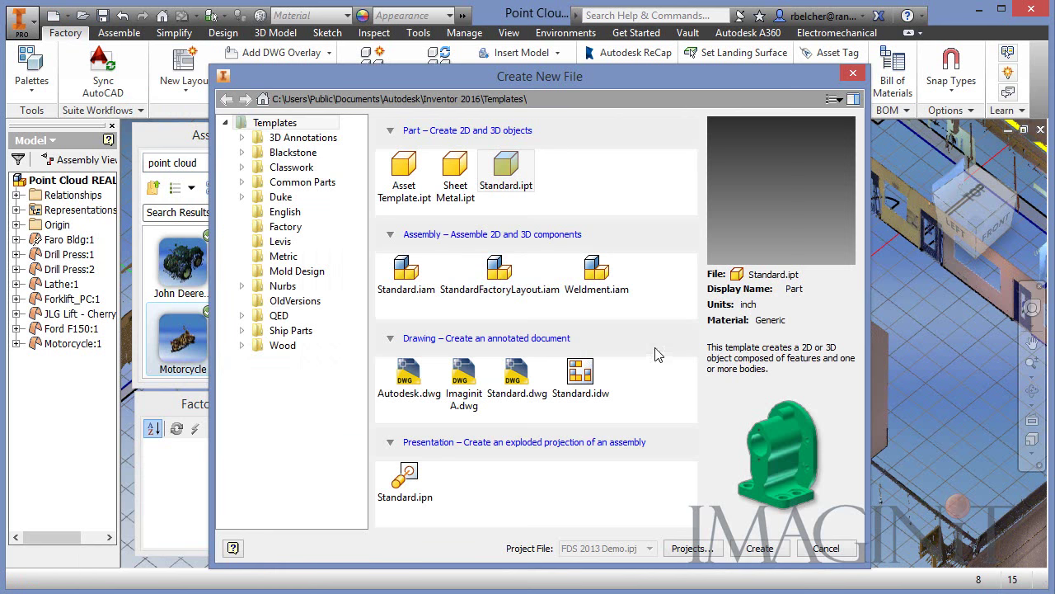
pyautogui.doubleClick(521, 379)
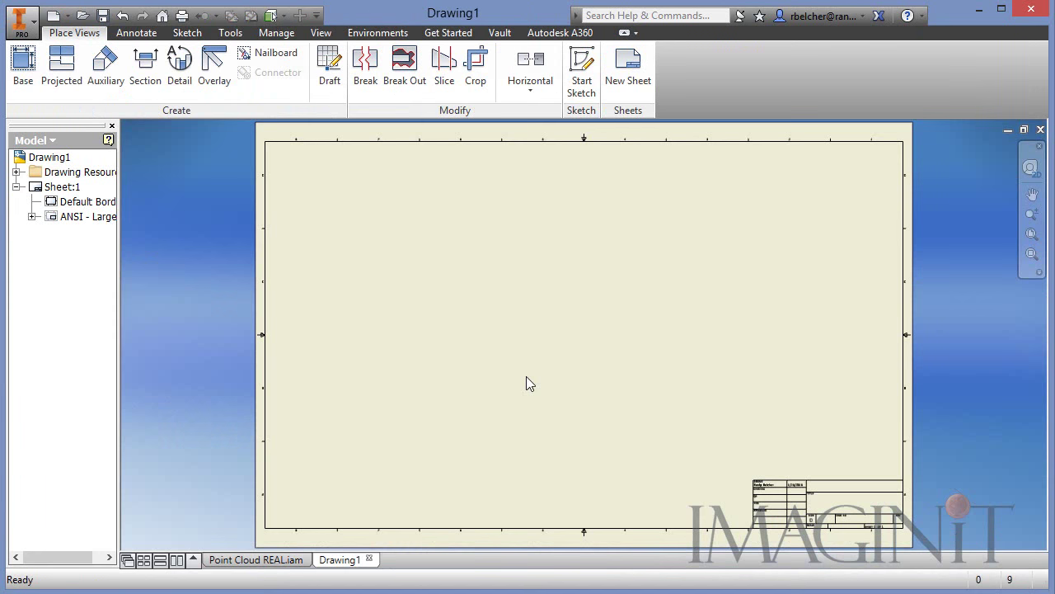
pyautogui.click(23, 70)
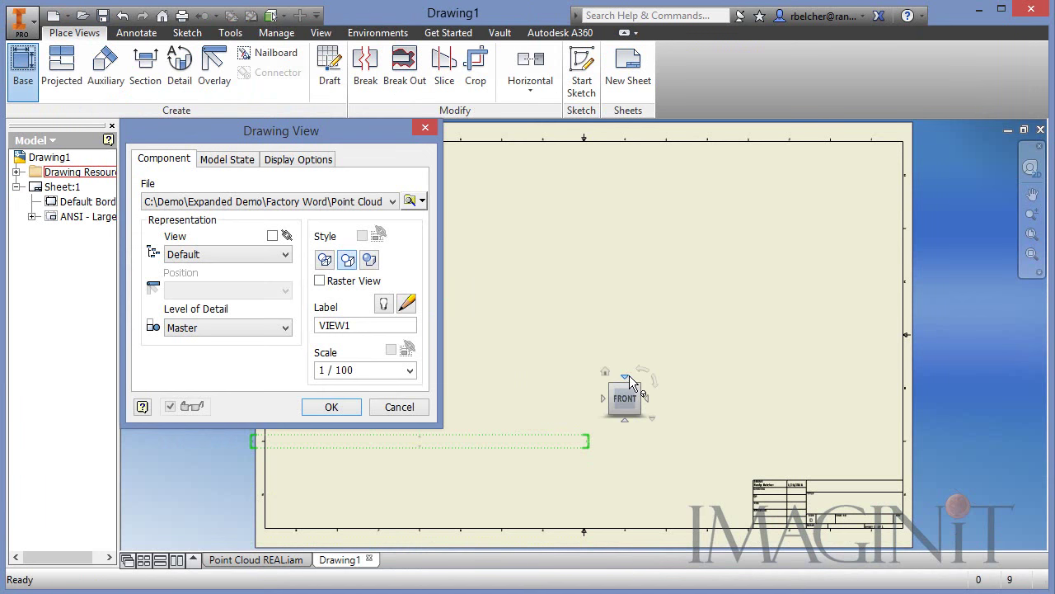
pyautogui.click(625, 376)
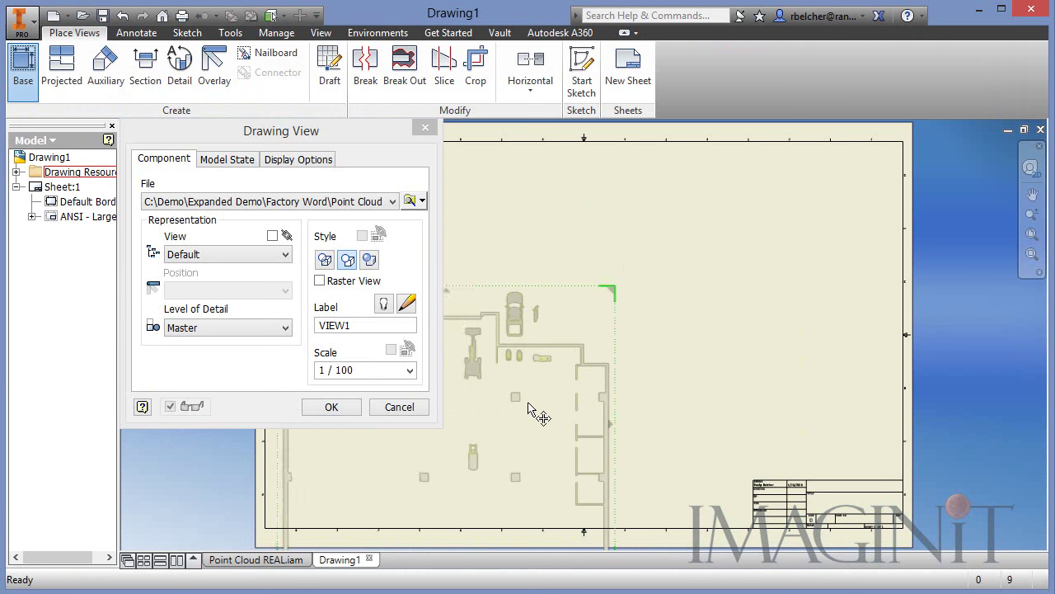
pyautogui.click(331, 407)
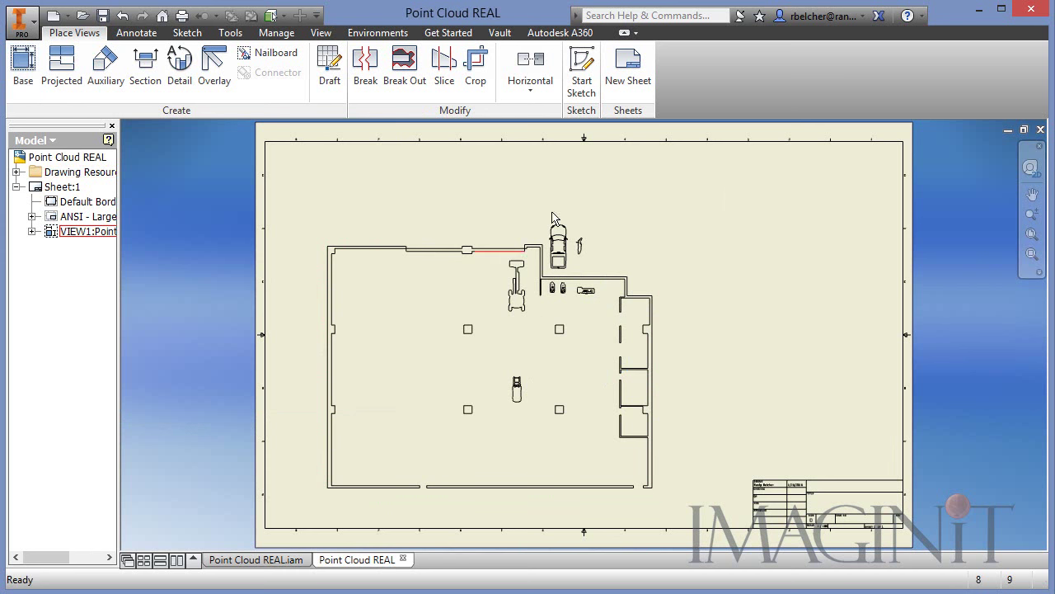
pyautogui.scroll(3, 570, 307)
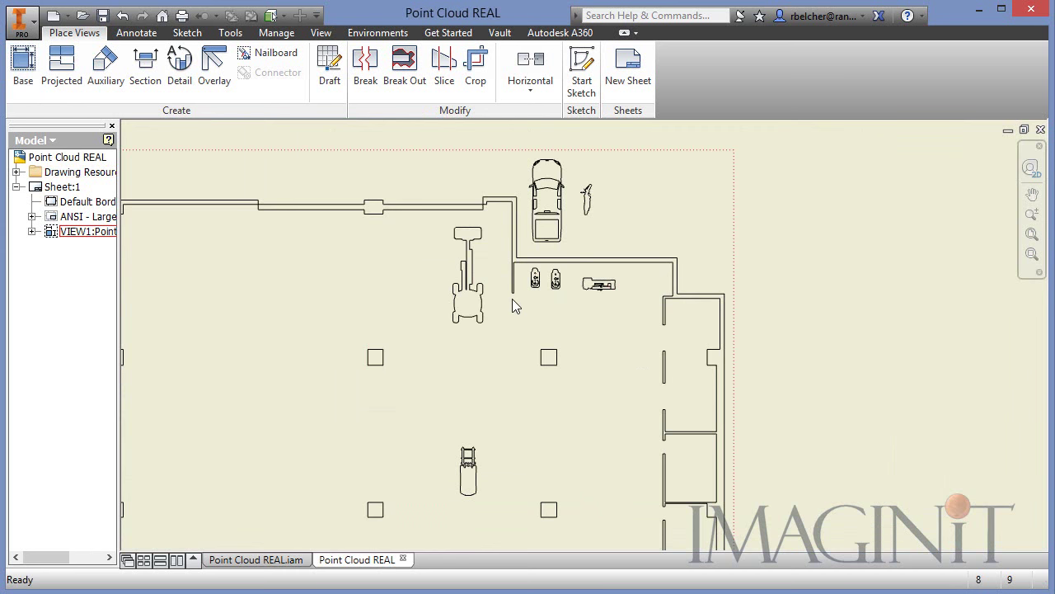
pyautogui.scroll(-2, 510, 307)
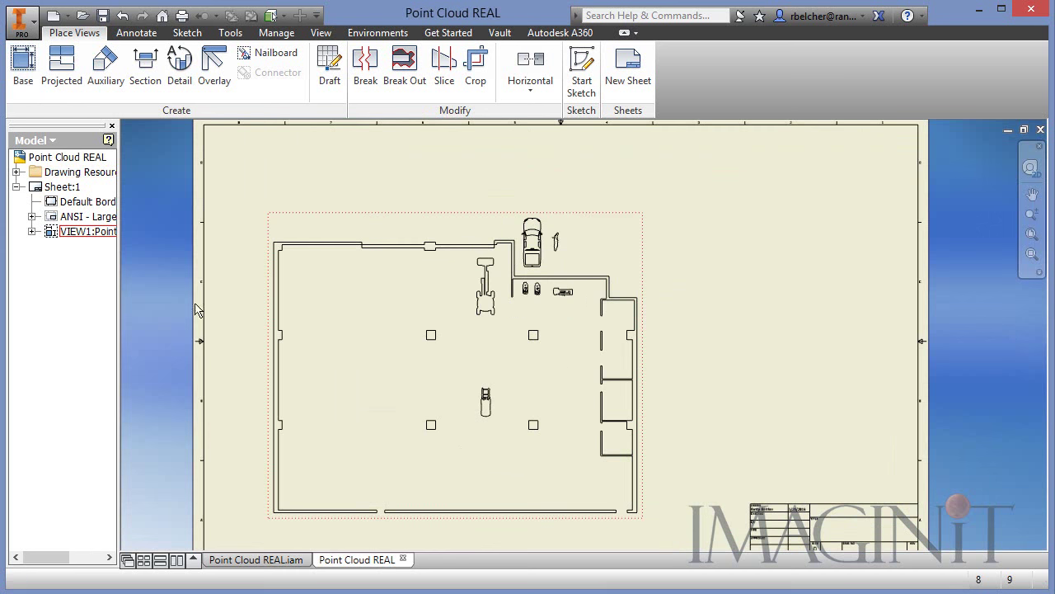
# - Get the model sketches for all components in the view, from the Faro building through the Motorcycle
pyautogui.click(32, 231)
pyautogui.click(48, 246)
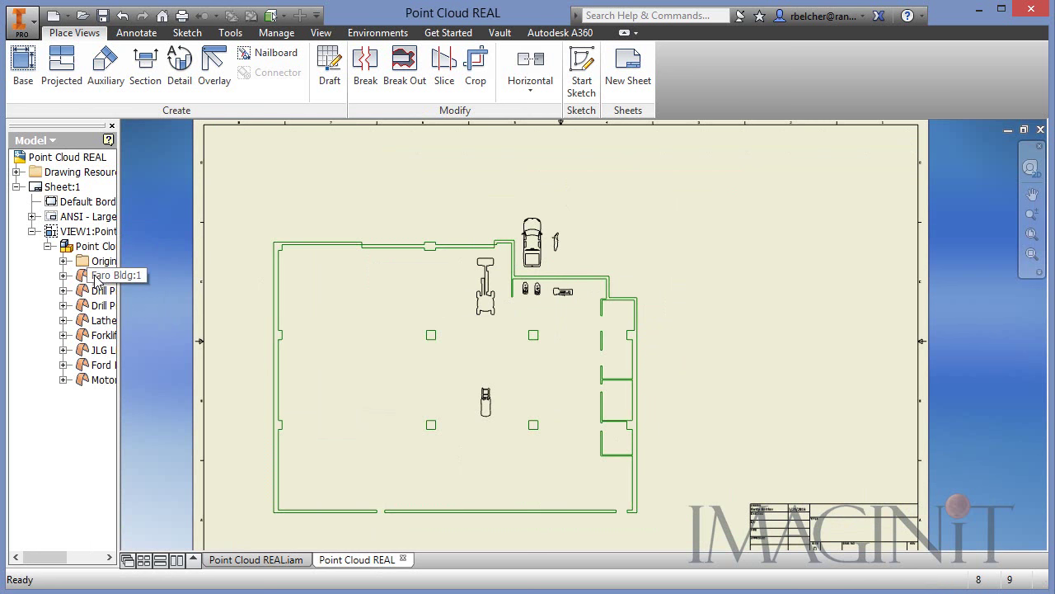
pyautogui.click(102, 275)
pyautogui.keyDown('shift'); pyautogui.click(103, 379); pyautogui.keyUp('shift')
pyautogui.rightClick(99, 381)
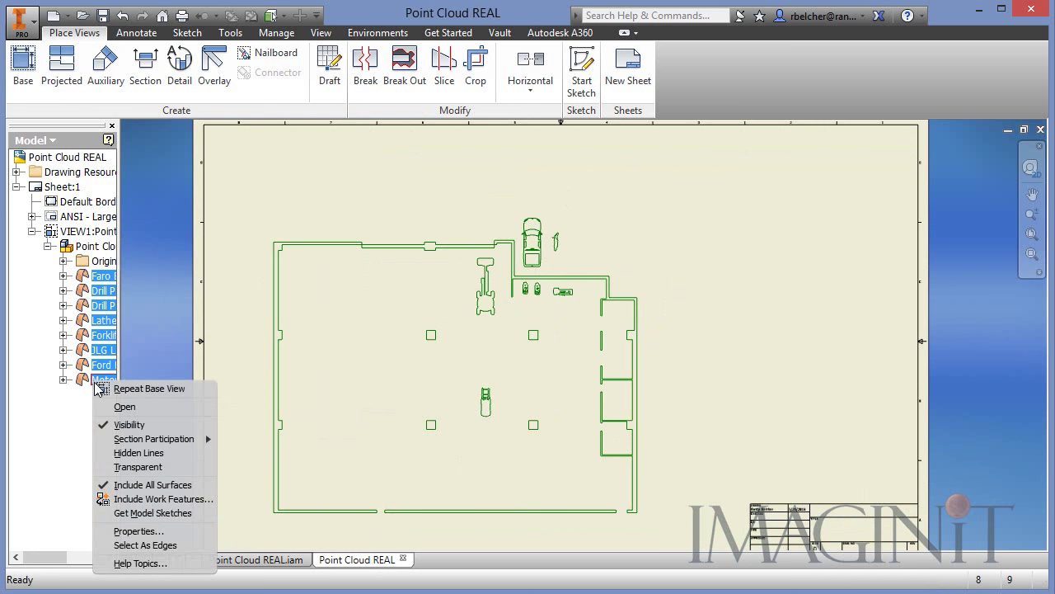
pyautogui.click(169, 513)
pyautogui.scroll(3, 557, 275)
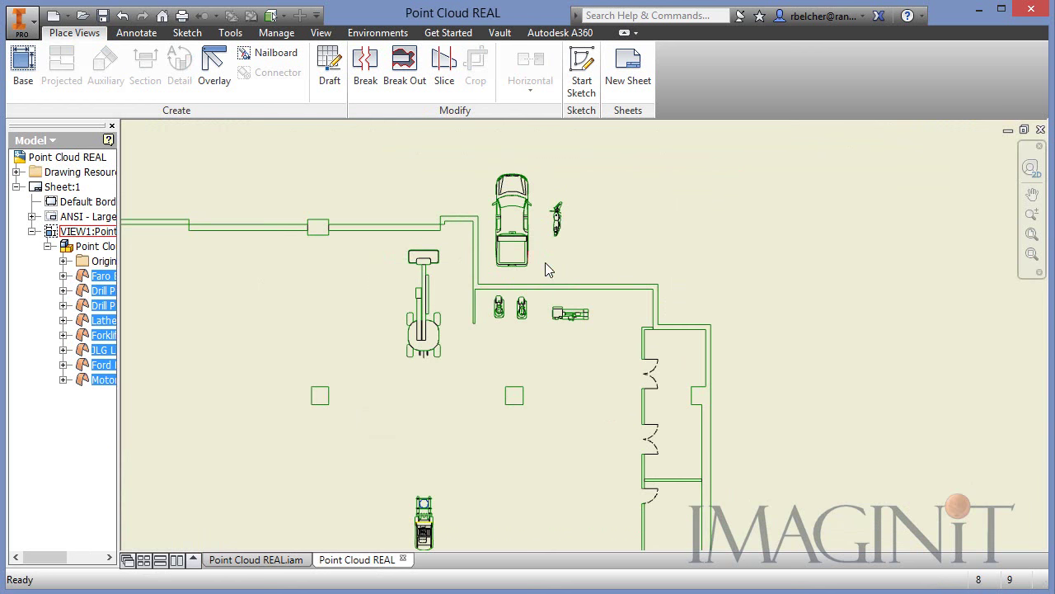
pyautogui.moveTo(545, 262); pyautogui.dragTo(508, 219, button='middle')
pyautogui.moveTo(508, 301)
pyautogui.mouseDown(button='middle')
pyautogui.moveTo(499, 330)
pyautogui.moveTo(514, 287)
pyautogui.mouseUp(button='middle')
pyautogui.scroll(-3, 505, 329)
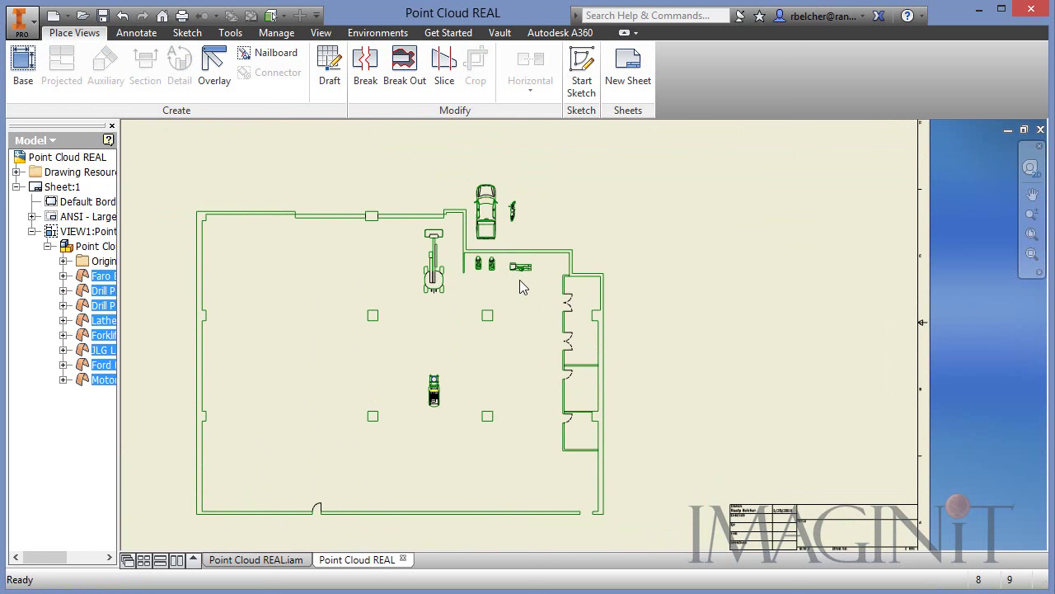
# - Insert a first-level parts list for the plan view in the empty sheet area beside the building
pyautogui.click(136, 33)
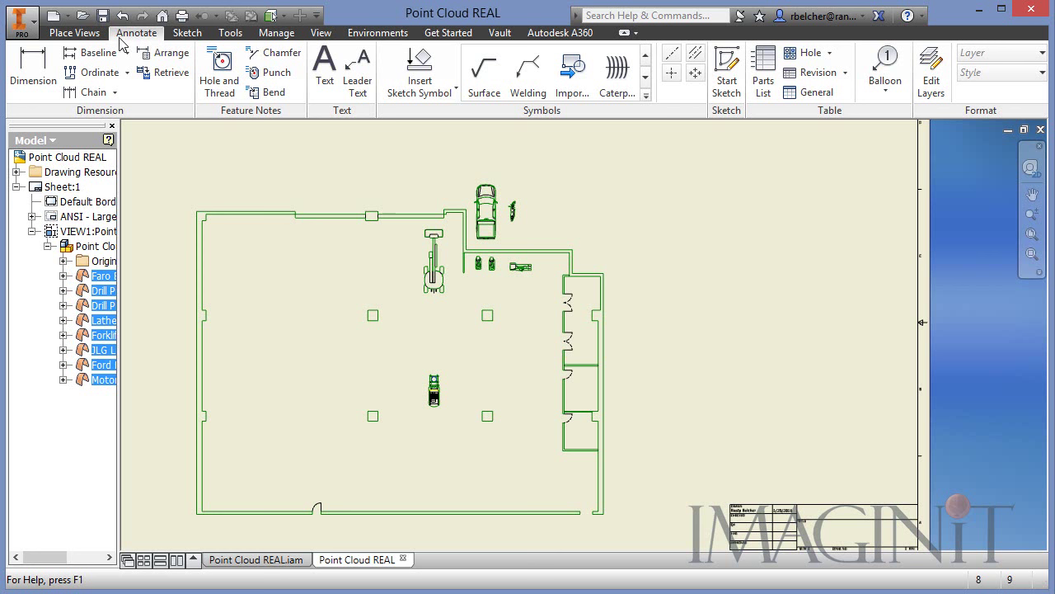
pyautogui.click(764, 70)
pyautogui.click(435, 404)
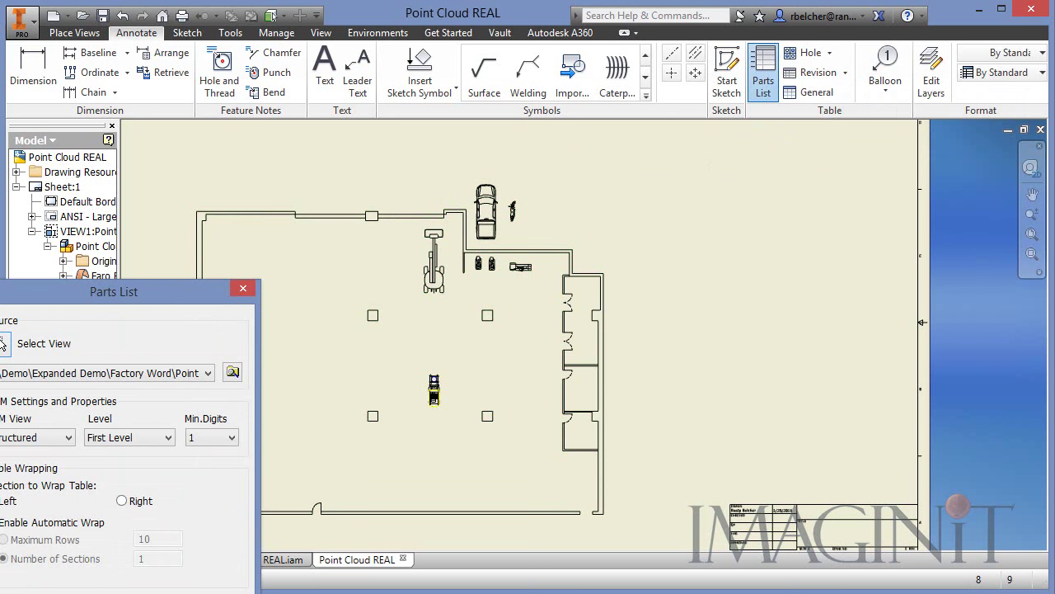
pyautogui.click(211, 586)
pyautogui.click(153, 516)
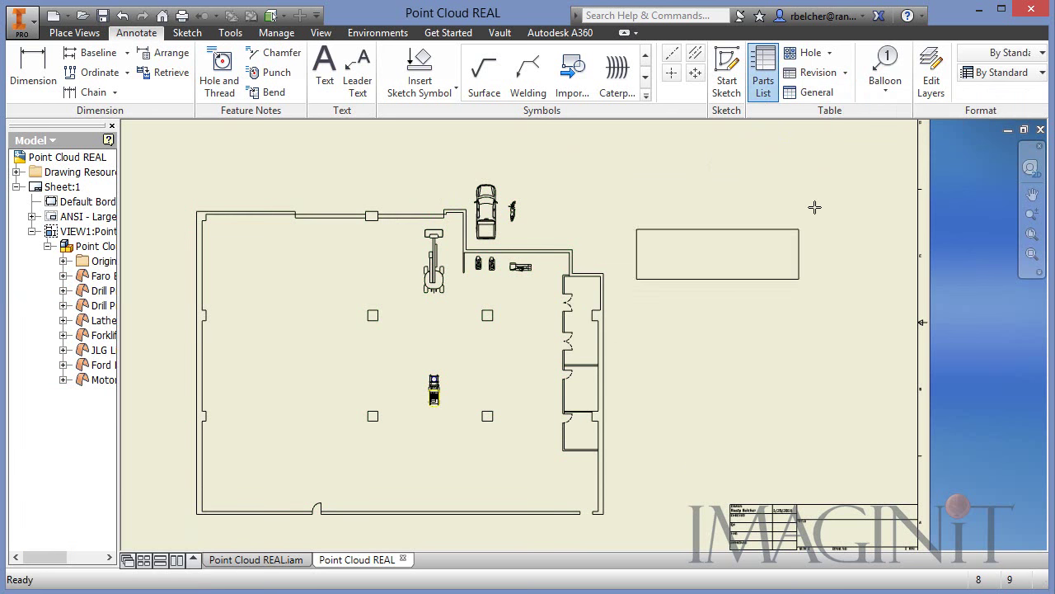
pyautogui.click(804, 153)
pyautogui.scroll(3, 690, 216)
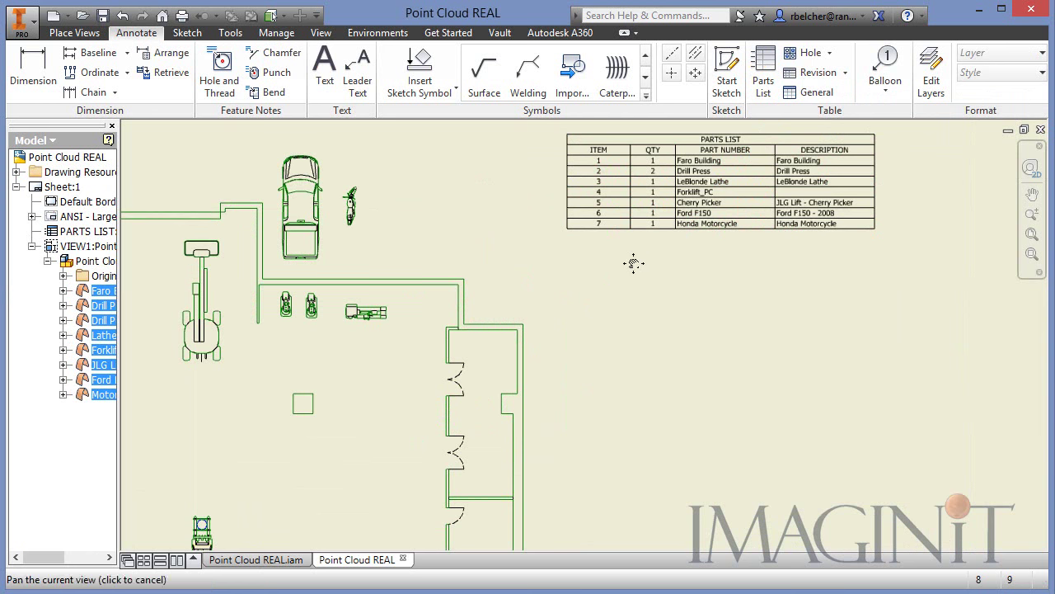
pyautogui.moveTo(632, 259); pyautogui.dragTo(622, 305, button='middle')
# - Add item balloons to the Ford F150 and the motorcycle outside the building
pyautogui.click(885, 74)
pyautogui.scroll(2, 368, 264)
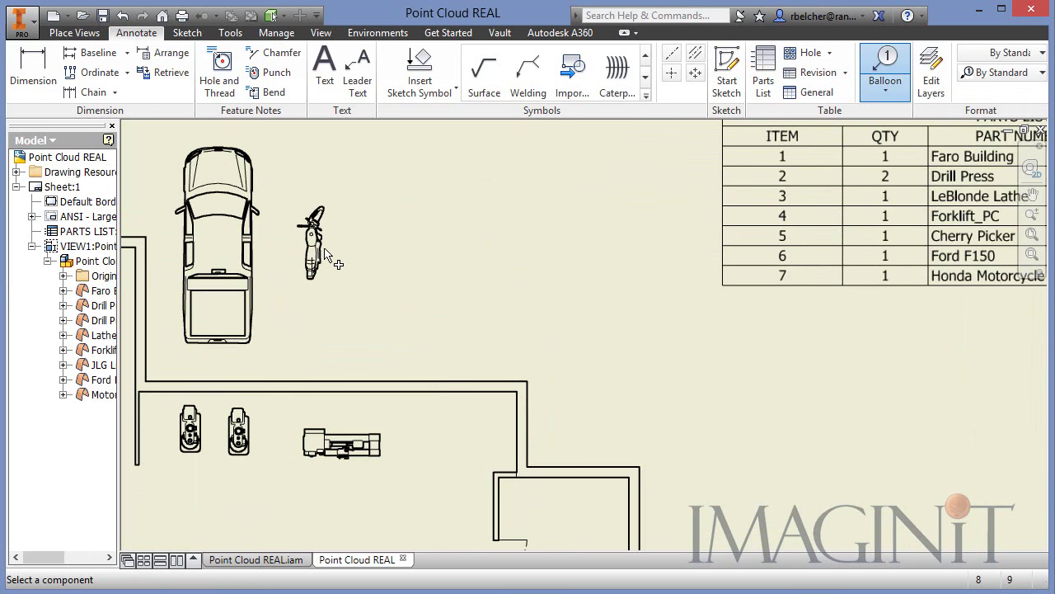
pyautogui.click(262, 199)
pyautogui.click(265, 184)
# - Balloon the JLG Lift, both drill presses and the lathe in the plan view
pyautogui.moveTo(382, 349); pyautogui.dragTo(532, 253, button='middle')
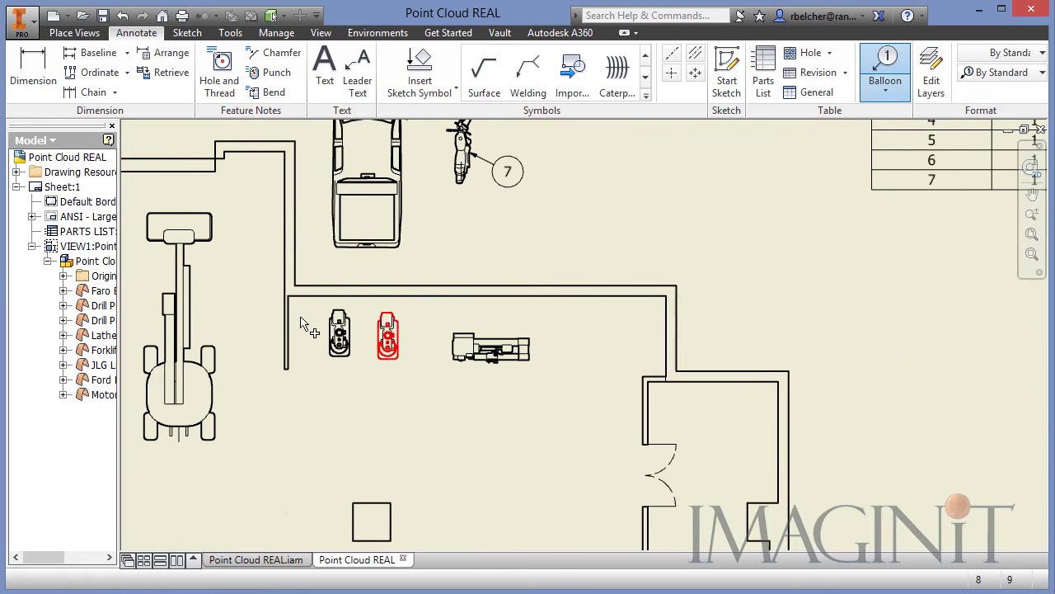
pyautogui.click(191, 290)
pyautogui.click(235, 257)
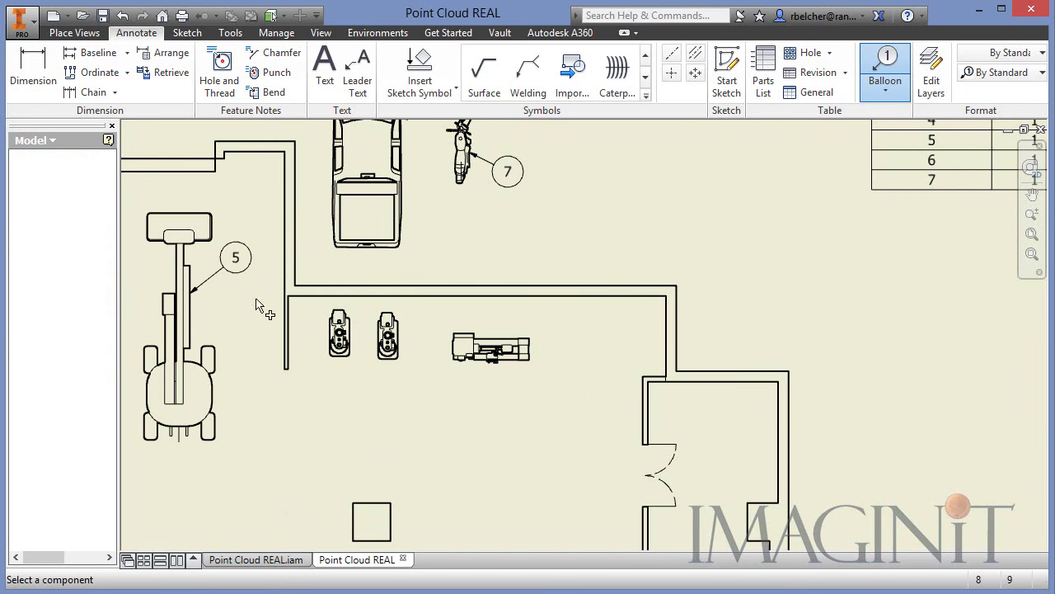
pyautogui.click(402, 365)
pyautogui.click(445, 408)
pyautogui.click(494, 350)
pyautogui.click(554, 415)
# - Balloon the forklift in the middle of the building and end balloon placement
pyautogui.scroll(-1, 568, 434)
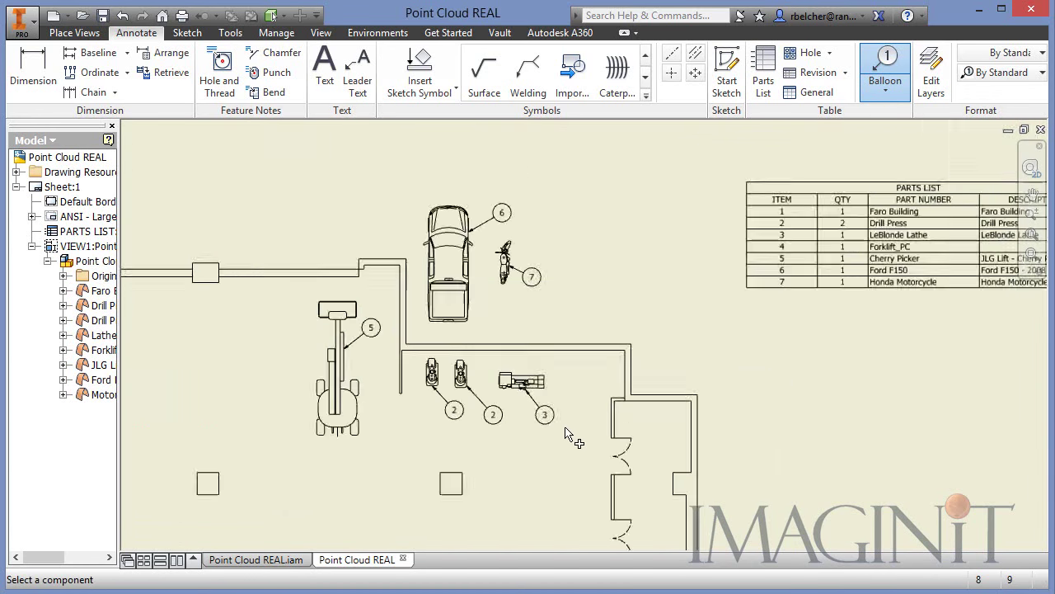
pyautogui.scroll(-2, 567, 434)
pyautogui.scroll(3, 382, 360)
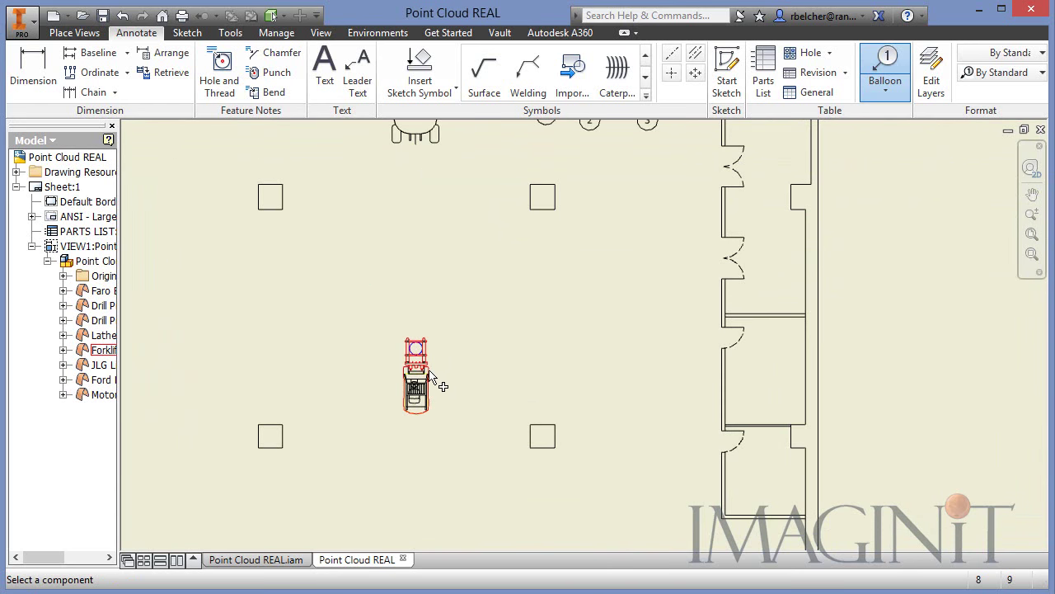
pyautogui.click(453, 350)
pyautogui.rightClick(552, 331)
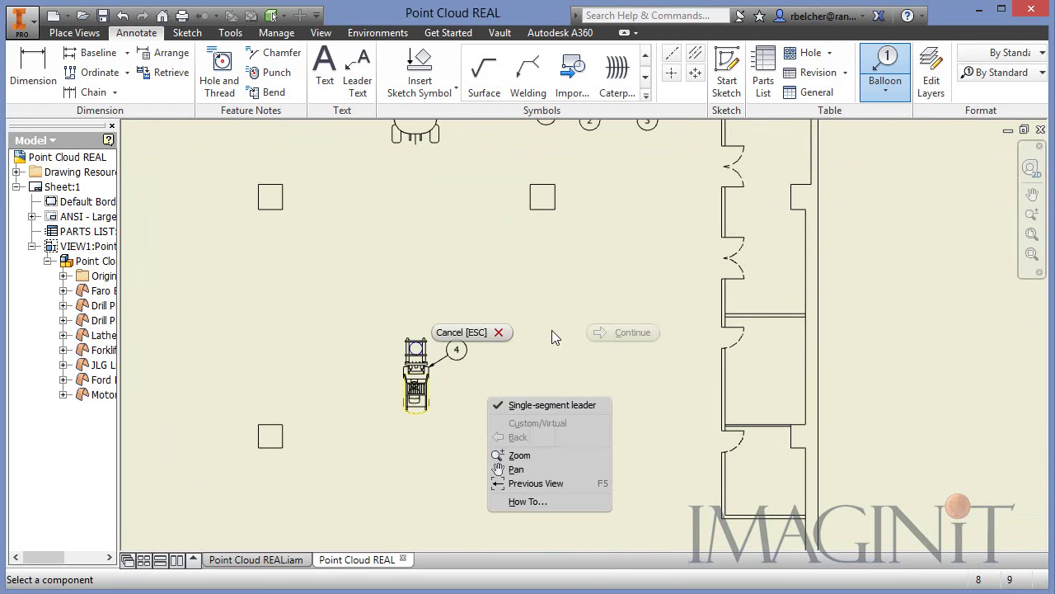
pyautogui.click(498, 336)
pyautogui.scroll(-2, 540, 341)
pyautogui.moveTo(544, 338); pyautogui.dragTo(488, 446, button='middle')
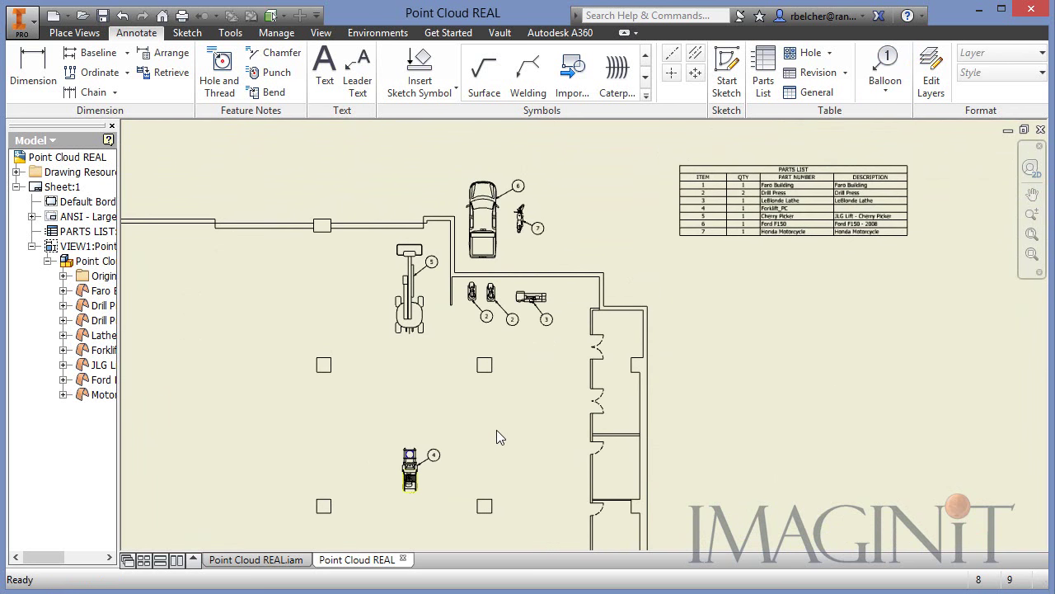
# - In the Point Cloud REAL assembly, place a scanned generator asset in the Ford F150's bed, accept its position and end placement
pyautogui.click(256, 558)
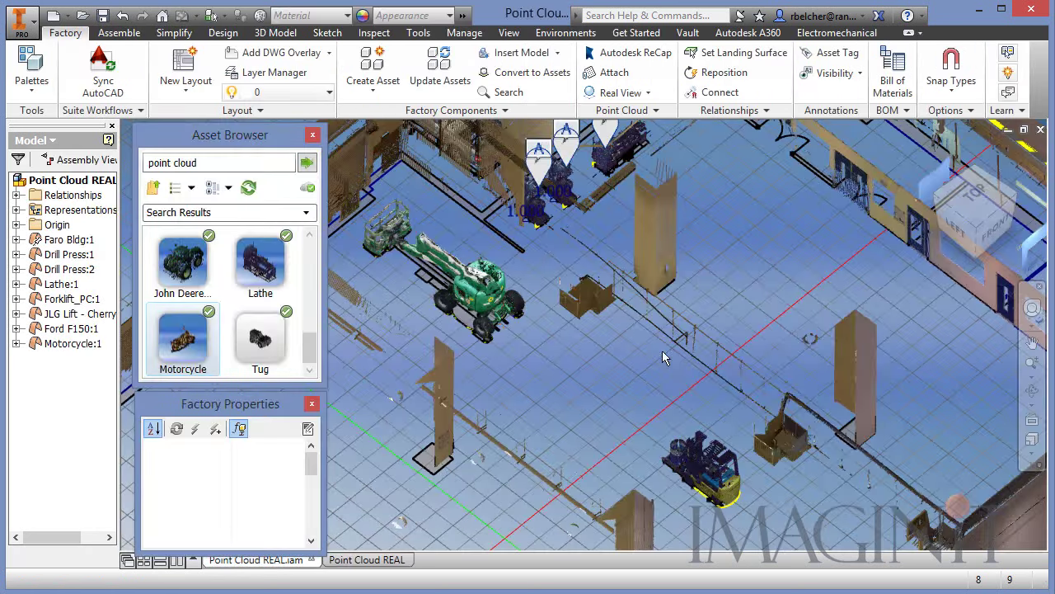
pyautogui.press('F2')
pyautogui.moveTo(666, 358); pyautogui.dragTo(693, 360)
pyautogui.moveTo(693, 360); pyautogui.dragTo(737, 428, button='middle')
pyautogui.keyDown('shift'); pyautogui.moveTo(815, 377); pyautogui.dragTo(536, 420, button='middle'); pyautogui.keyUp('shift')
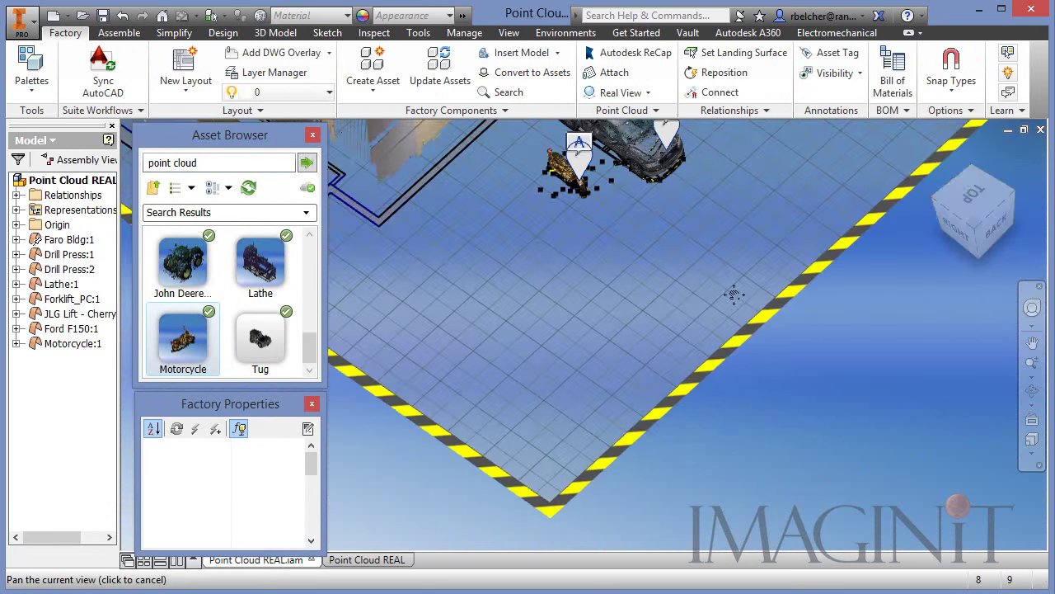
pyautogui.moveTo(733, 294); pyautogui.dragTo(710, 424, button='middle')
pyautogui.scroll(-5, 592, 234)
pyautogui.moveTo(481, 280); pyautogui.dragTo(643, 300, button='middle')
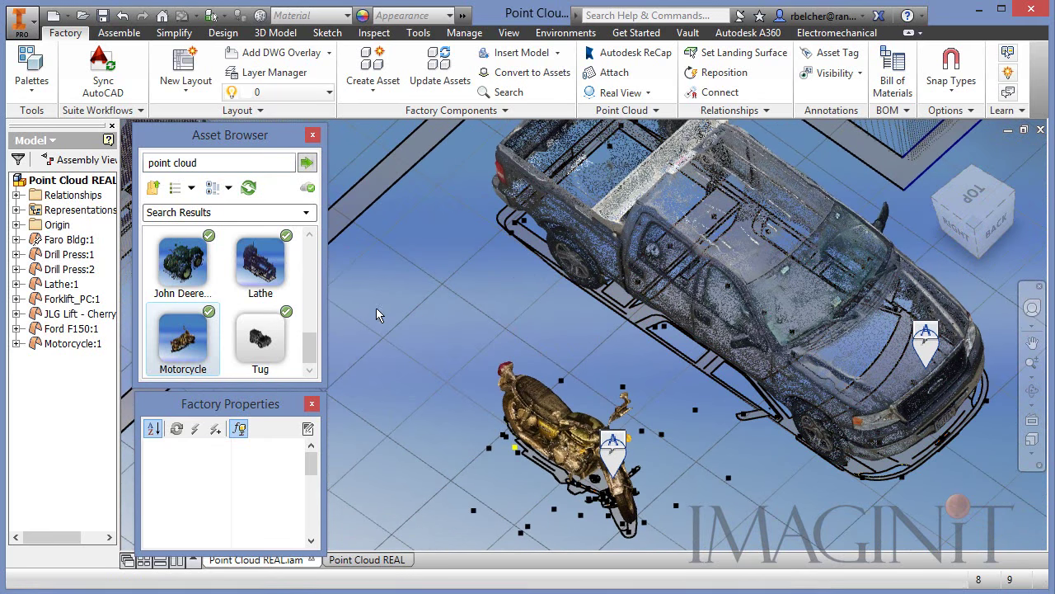
pyautogui.moveTo(312, 347); pyautogui.dragTo(320, 317)
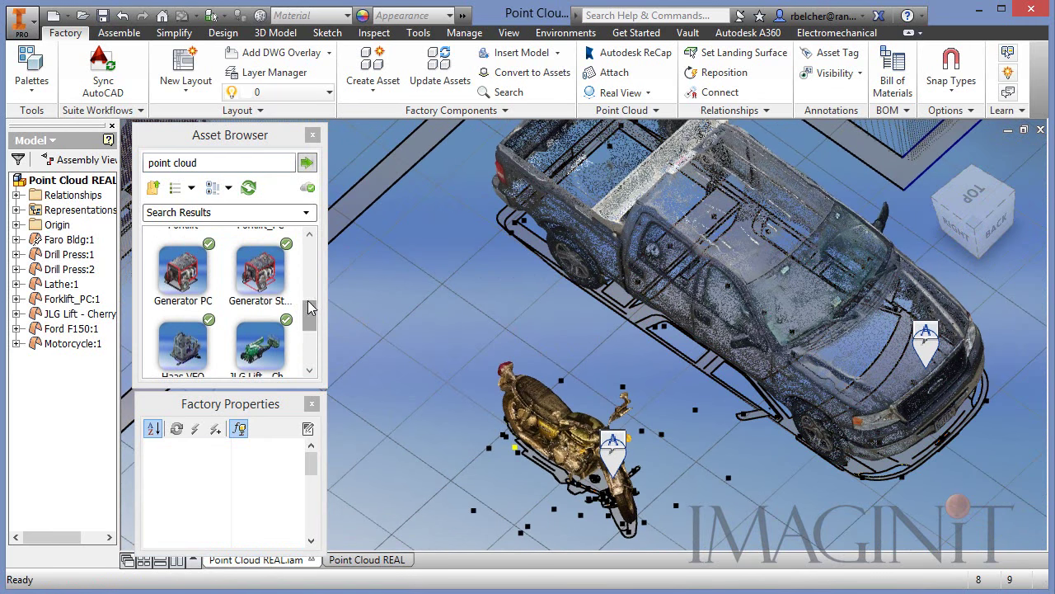
pyautogui.moveTo(260, 272); pyautogui.dragTo(637, 168)
pyautogui.rightClick(445, 317)
pyautogui.click(476, 324)
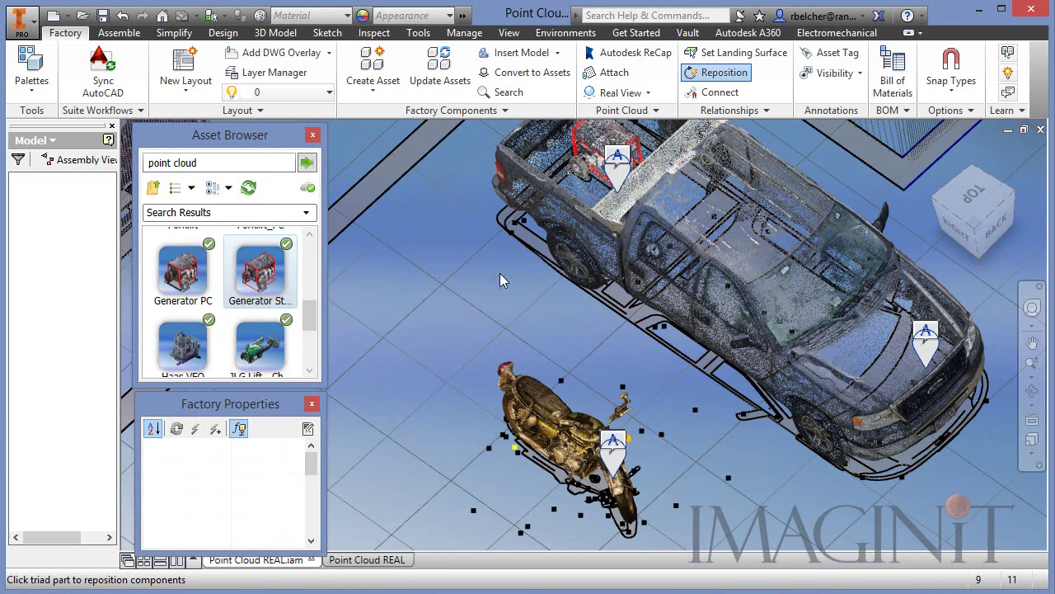
pyautogui.rightClick(460, 308)
pyautogui.click(487, 315)
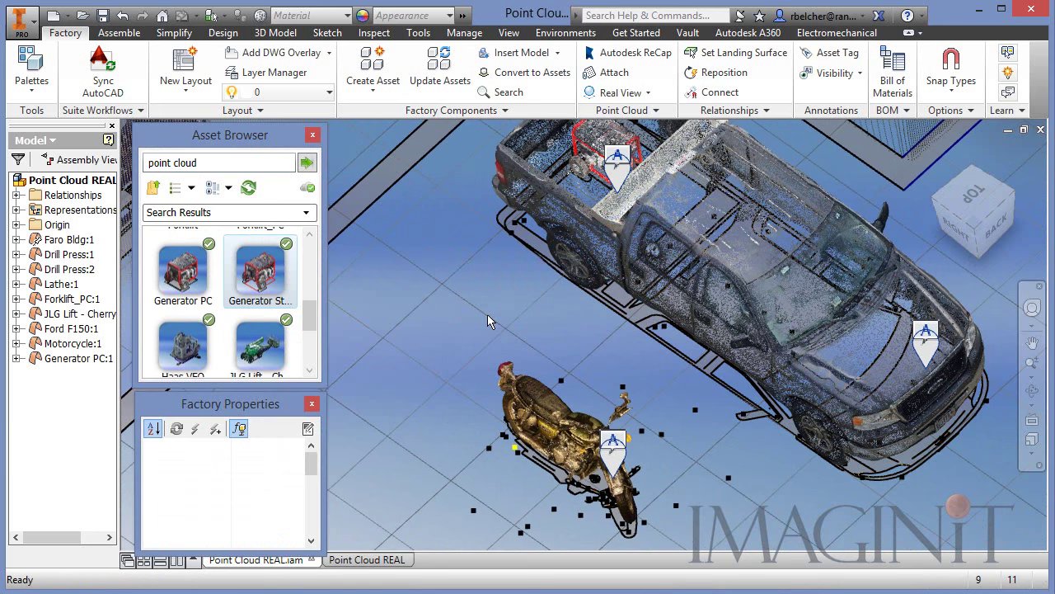
# - Return to the drawing, balloon the generator in the pickup's bed and check its entry in the parts list
pyautogui.click(367, 559)
pyautogui.scroll(-8, 461, 214)
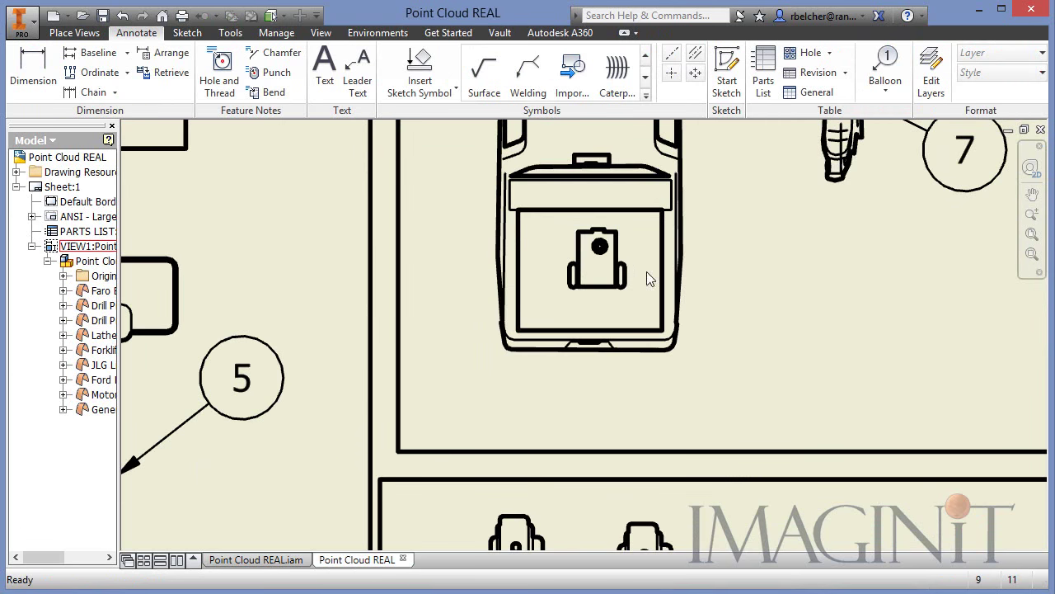
pyautogui.scroll(5, 590, 281)
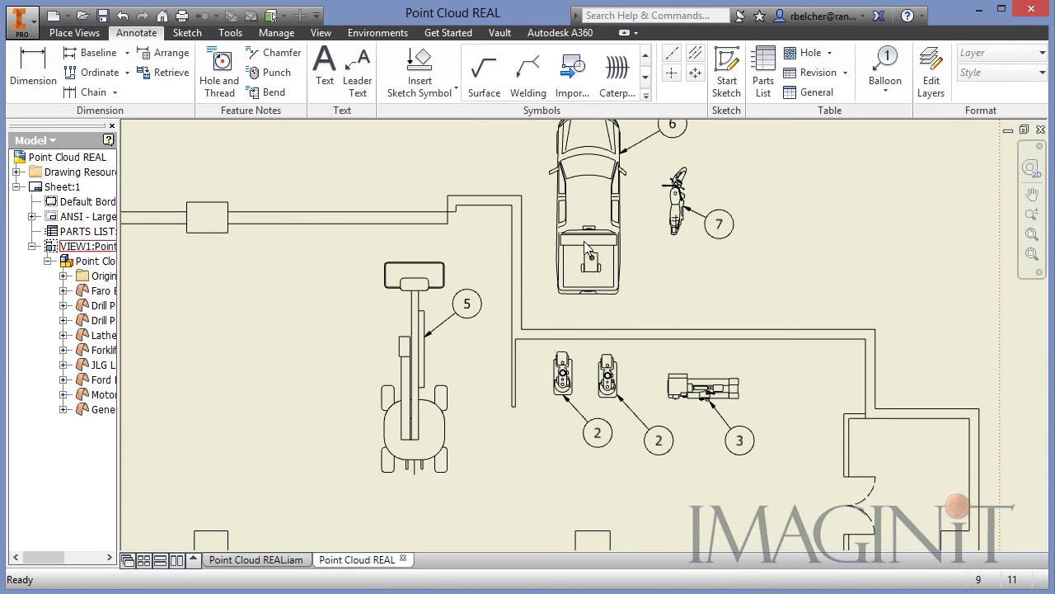
pyautogui.moveTo(657, 285); pyautogui.dragTo(541, 306, button='middle')
pyautogui.click(884, 74)
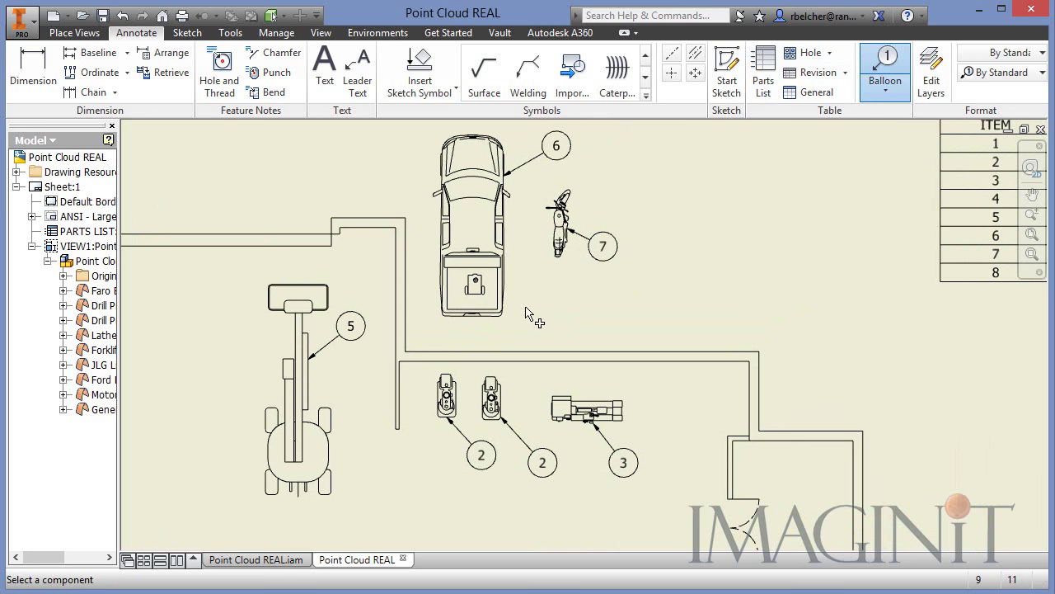
pyautogui.click(521, 303)
pyautogui.moveTo(827, 306)
pyautogui.mouseDown(button='middle')
pyautogui.moveTo(492, 323)
pyautogui.moveTo(454, 336)
pyautogui.mouseUp(button='middle')
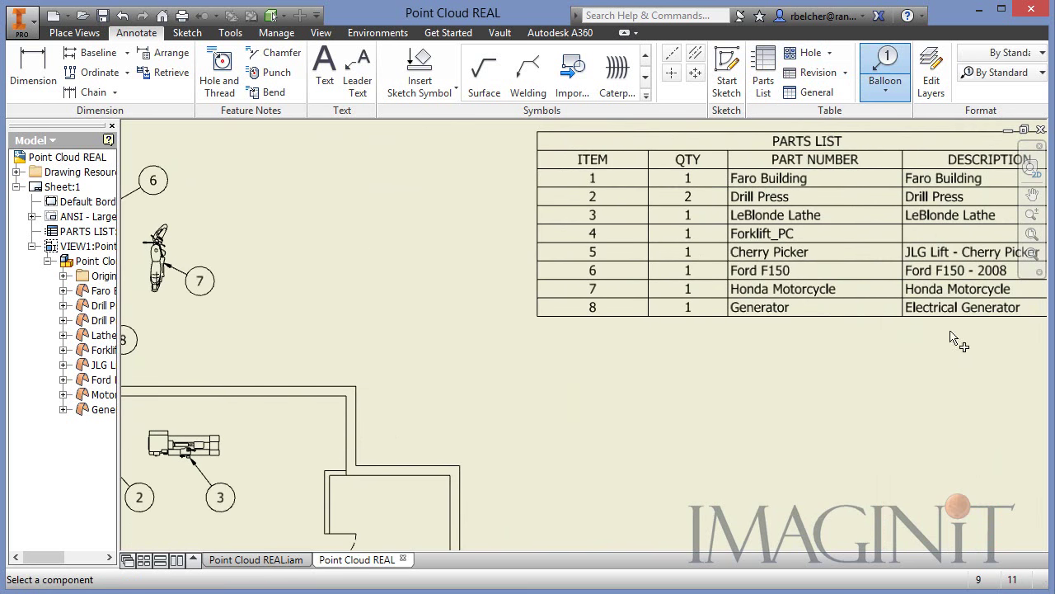
pyautogui.scroll(5, 560, 358)
pyautogui.moveTo(560, 358)
pyautogui.mouseDown(button='middle')
pyautogui.moveTo(721, 259)
pyautogui.moveTo(698, 235)
pyautogui.mouseUp(button='middle')
# - Review the full 3D layout of scanned machinery in the assembly's home view and return to the drawing
pyautogui.click(255, 559)
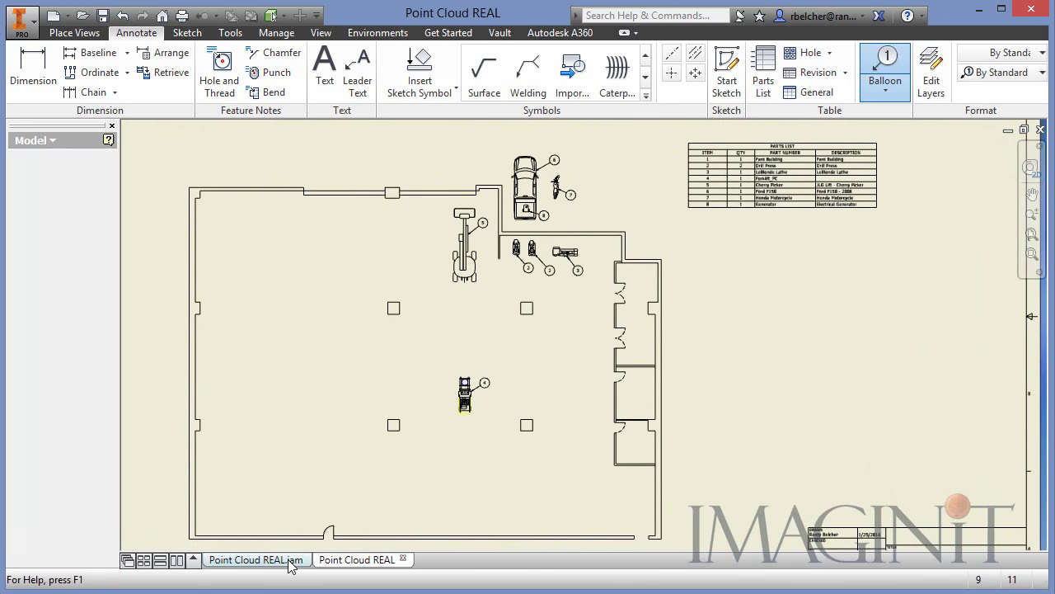
pyautogui.scroll(4, 475, 375)
pyautogui.moveTo(445, 433); pyautogui.dragTo(813, 385, button='middle')
pyautogui.press('F6')
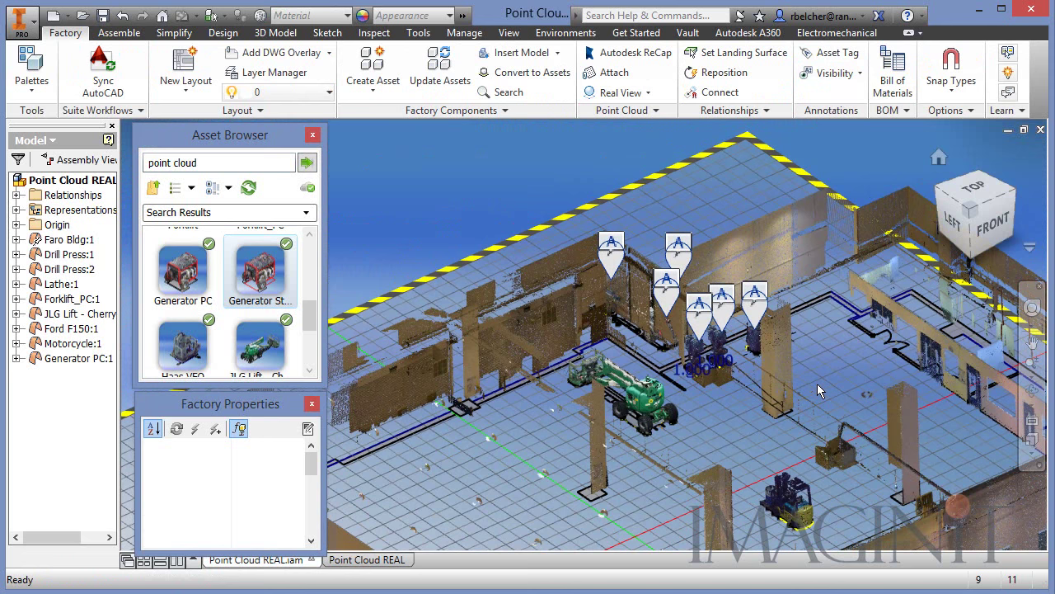
pyautogui.moveTo(738, 443); pyautogui.dragTo(674, 381, button='middle')
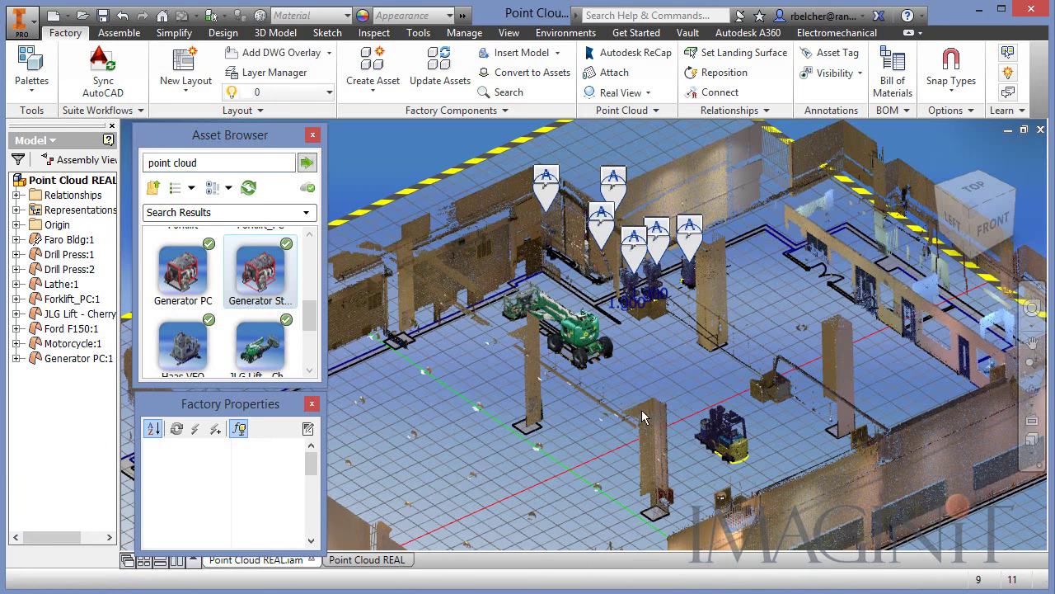
pyautogui.click(371, 560)
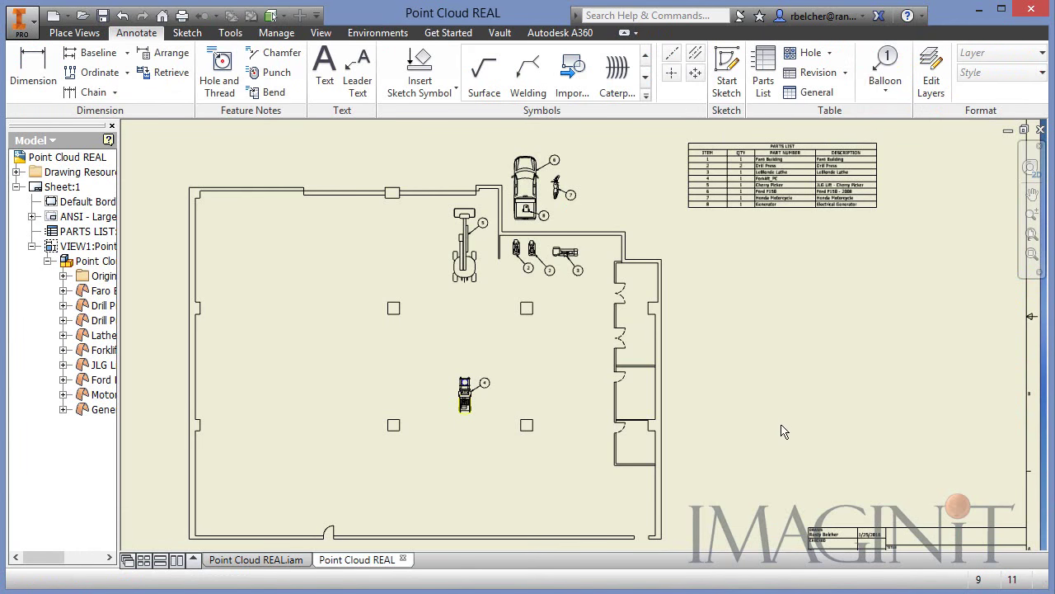